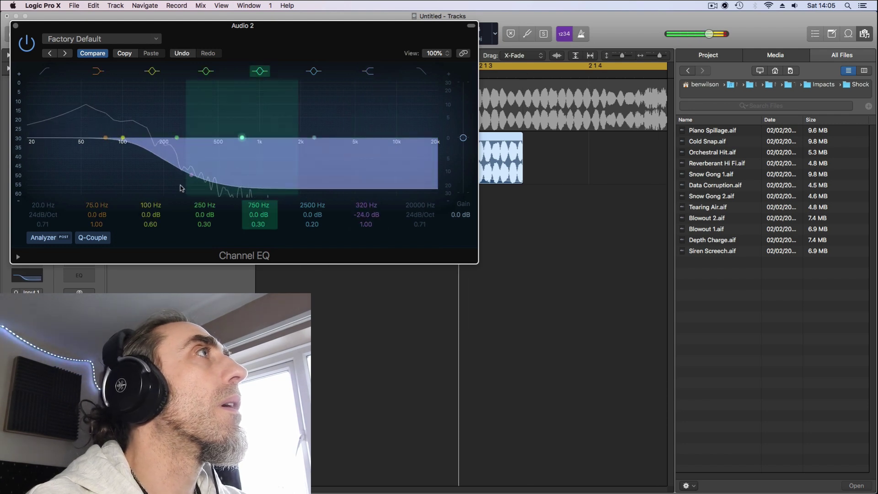
Close the equalizer, trim the end and start of the Audio 2 region, and play it back.
{"action": "key", "text": "super+w"}
{"action": "mouse_move", "coordinate": [522, 181]}
{"action": "left_mouse_down"}
{"action": "mouse_move", "coordinate": [468, 207]}
{"action": "mouse_move", "coordinate": [511, 180]}
{"action": "left_mouse_up"}
{"action": "key", "text": "space"}
{"action": "key", "text": "space"}
{"action": "key", "text": "space"}
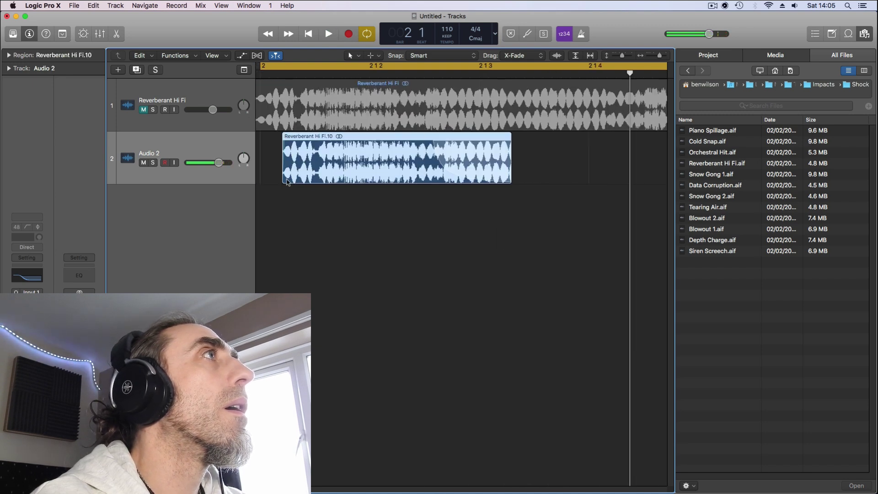
{"action": "left_click_drag", "start_coordinate": [294, 179], "coordinate": [323, 183]}
{"action": "key", "text": "space"}
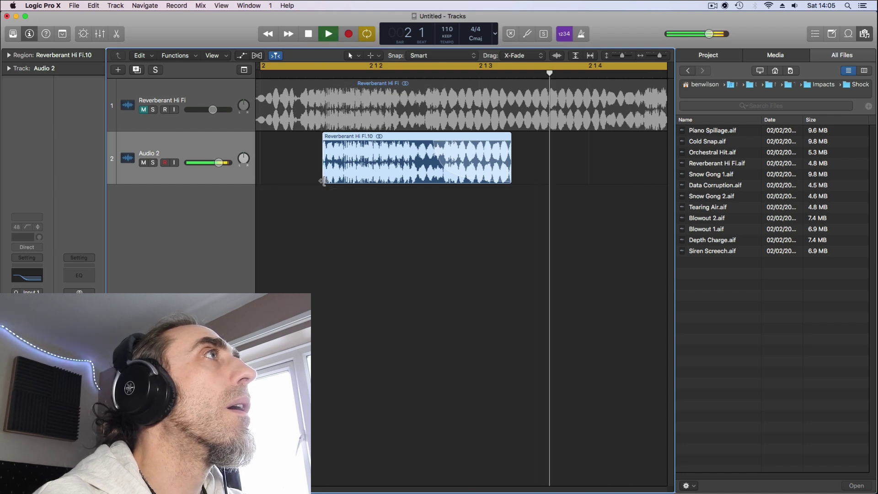
{"action": "key", "text": "space"}
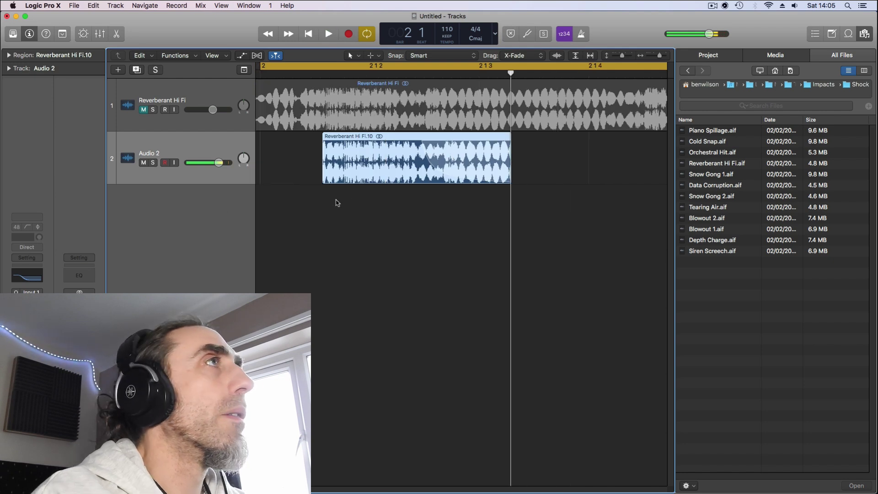
Bounce the trimmed Audio 2 region in place to a new track.
{"action": "key", "text": "ctrl+b"}
{"action": "key", "text": "Return"}
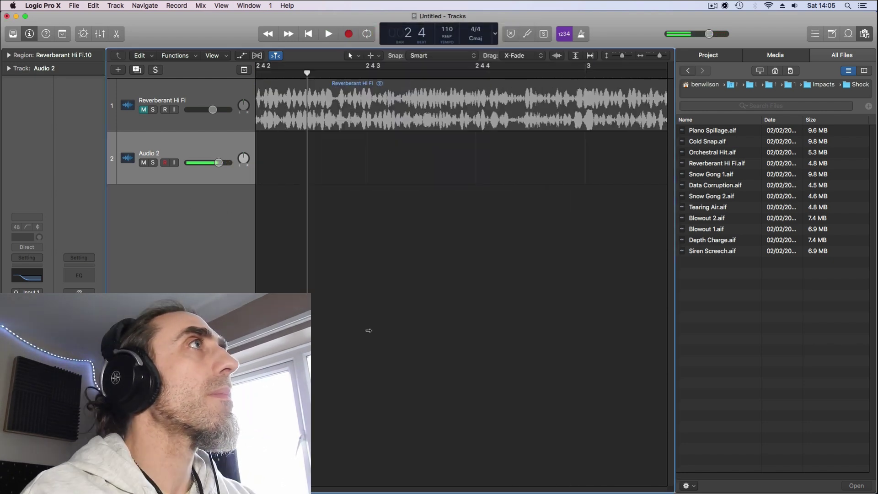
{"action": "left_click", "coordinate": [346, 170]}
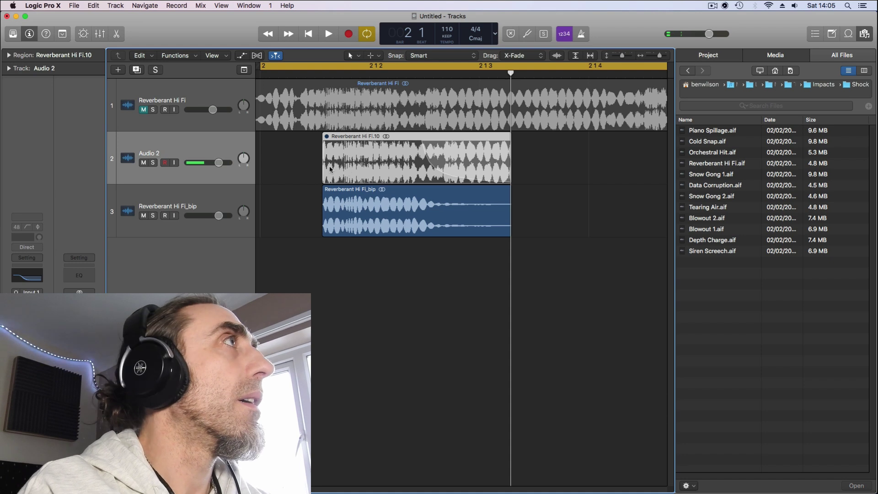
Solo Audio 2 and reshape its Channel EQ with a 530 Hz low cut and the high shelf at 20000 Hz.
{"action": "left_click", "coordinate": [153, 163]}
{"action": "key", "text": "Up"}
{"action": "key", "text": "Down"}
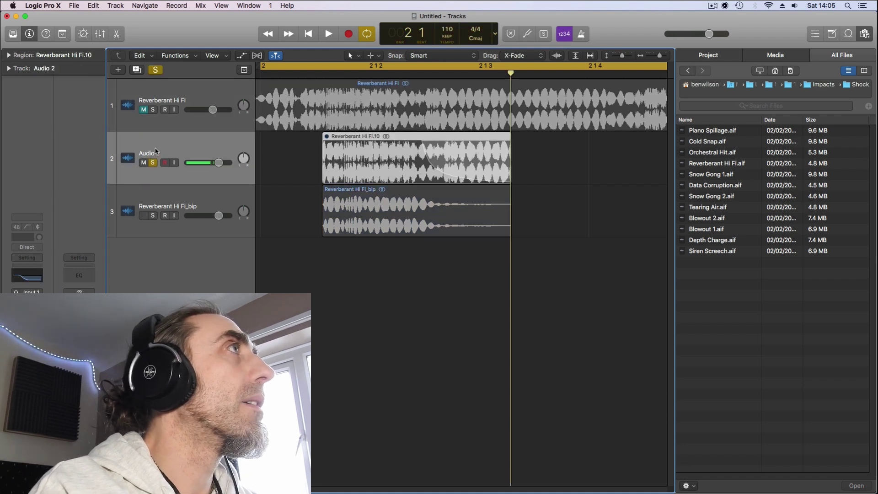
{"action": "left_click", "coordinate": [27, 275]}
{"action": "left_click_drag", "start_coordinate": [258, 175], "coordinate": [499, 190]}
{"action": "left_click", "coordinate": [45, 71]}
{"action": "left_click_drag", "start_coordinate": [35, 151], "coordinate": [222, 151]}
{"action": "key", "text": "space"}
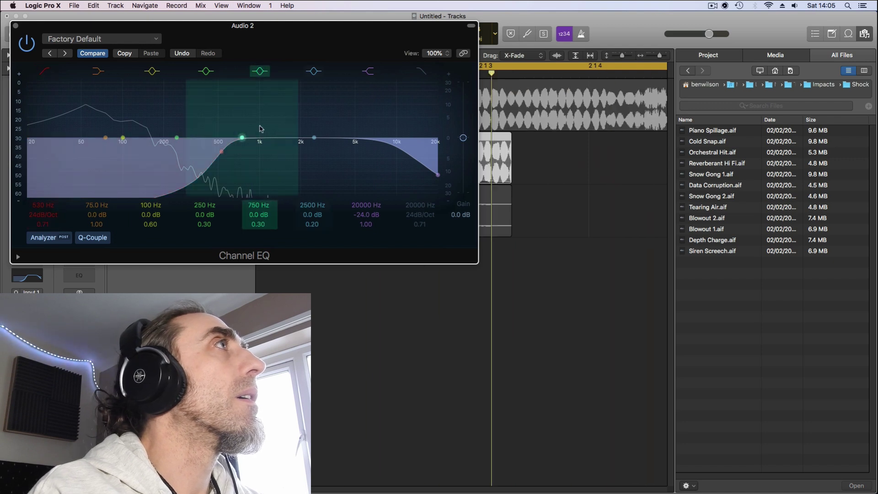
Unmute the Audio 2 region and solo the bounced track, playing both layers together.
{"action": "left_click_drag", "start_coordinate": [240, 36], "coordinate": [432, 404]}
{"action": "left_click", "coordinate": [334, 176]}
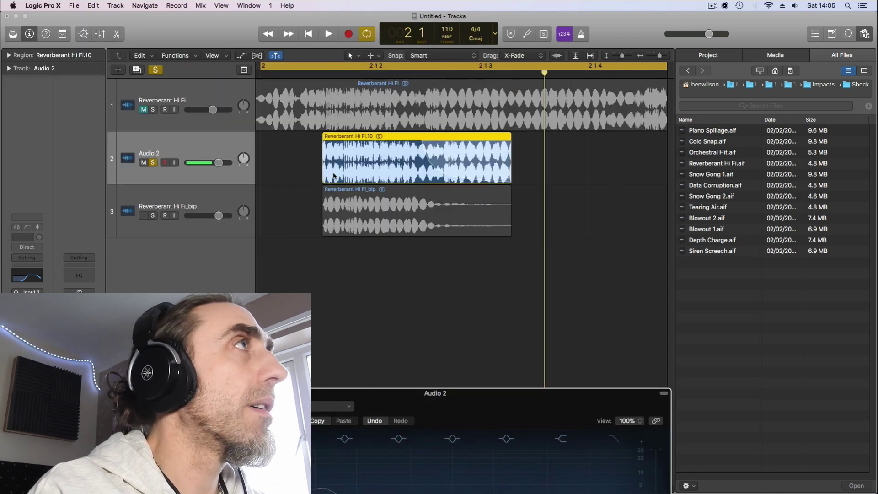
{"action": "left_click_drag", "start_coordinate": [512, 392], "coordinate": [585, 152]}
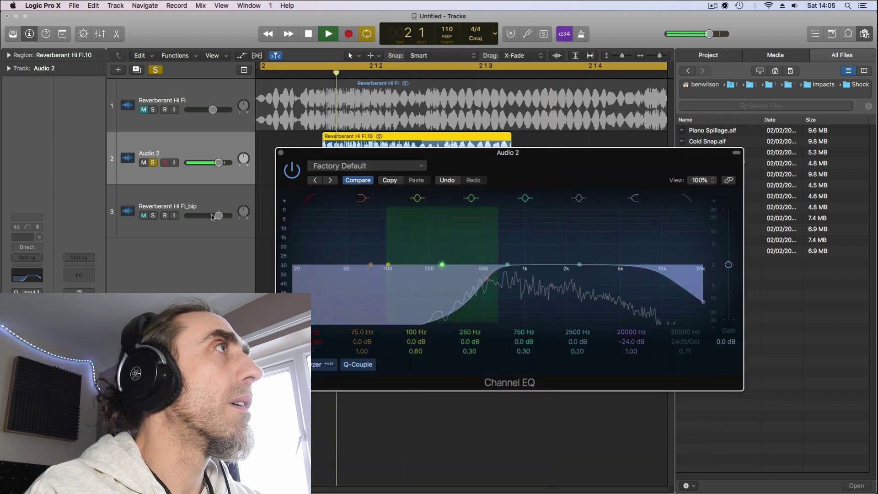
{"action": "left_click", "coordinate": [153, 215]}
{"action": "key", "text": "space"}
{"action": "left_click_drag", "start_coordinate": [476, 152], "coordinate": [493, 230]}
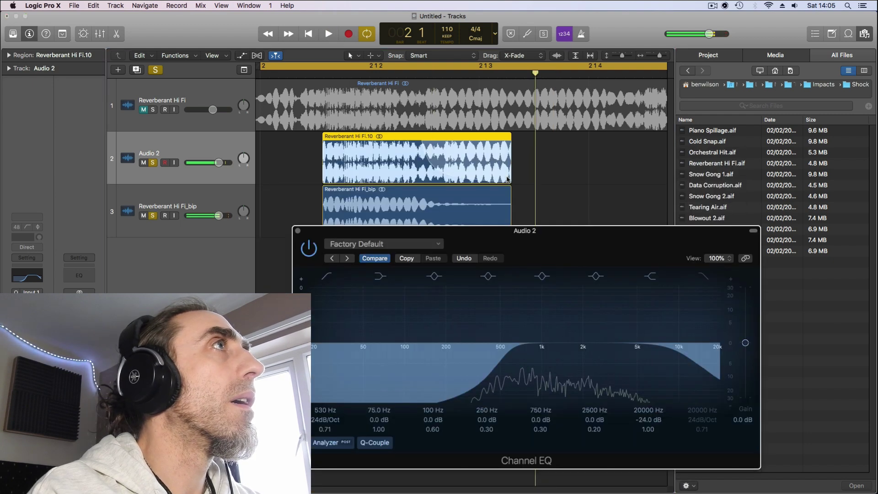
Shorten the end of the Audio 2 region and add a fade-out to the bounced region below it.
{"action": "left_click_drag", "start_coordinate": [510, 180], "coordinate": [446, 182]}
{"action": "key", "text": "space"}
{"action": "key", "text": "space"}
{"action": "key", "text": "space"}
{"action": "key", "text": "space"}
{"action": "key", "text": "space"}
{"action": "key", "text": "space"}
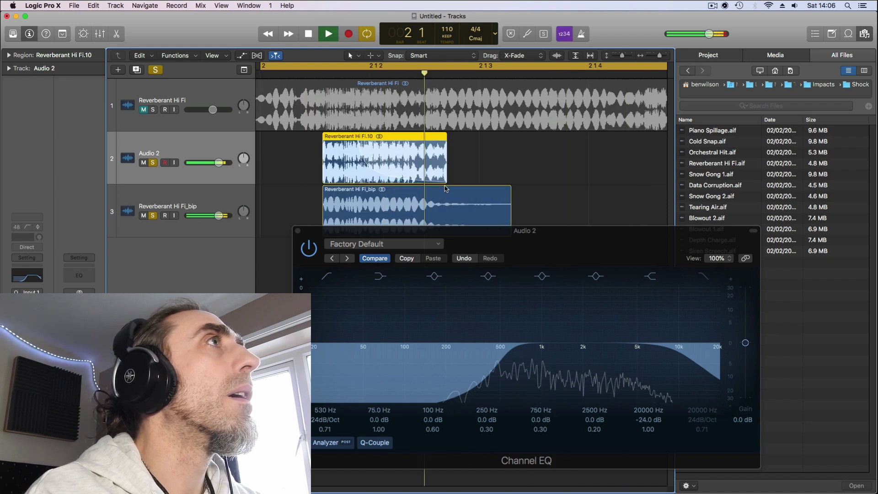
{"action": "left_click_drag", "start_coordinate": [510, 189], "coordinate": [451, 192]}
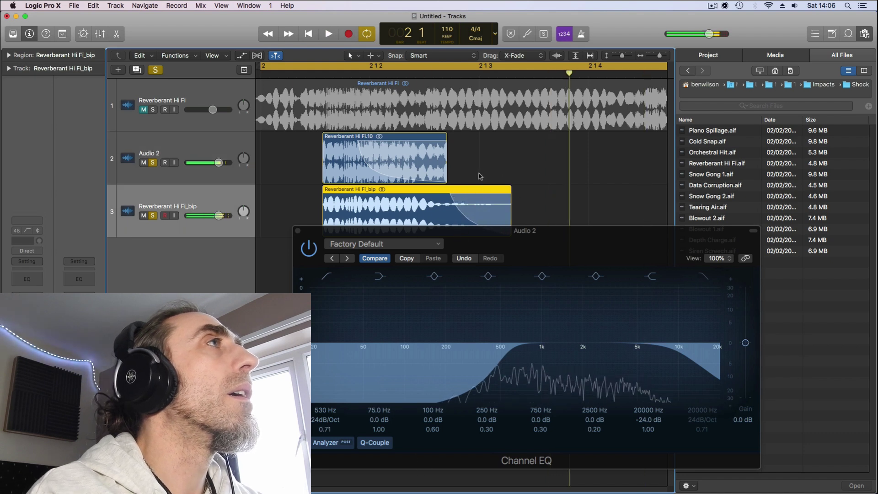
{"action": "left_click", "coordinate": [371, 167]}
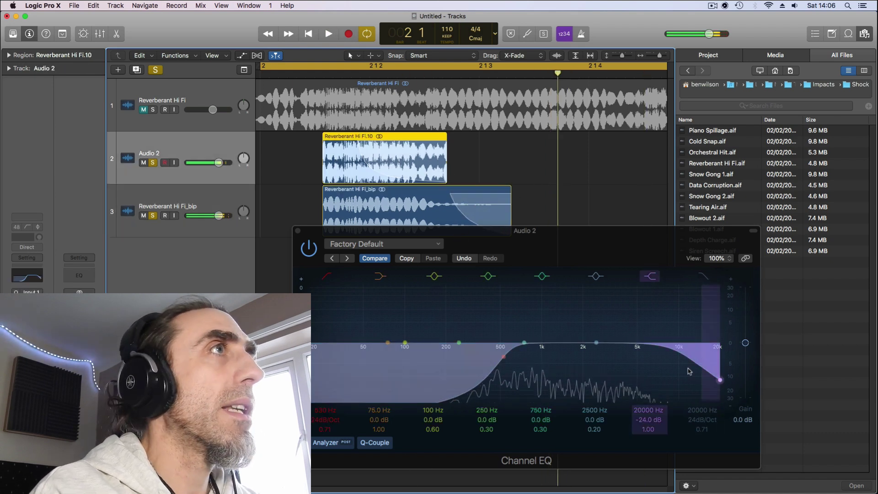
Set Audio 2's high EQ shelf to 15800 Hz at -23 dB and cut 5.5 dB at 4200 Hz during playback.
{"action": "left_click_drag", "start_coordinate": [597, 348], "coordinate": [678, 394]}
{"action": "key", "text": "space"}
{"action": "key", "text": "space"}
{"action": "key", "text": "space"}
{"action": "key", "text": "space"}
{"action": "key", "text": "space"}
{"action": "left_click_drag", "start_coordinate": [627, 356], "coordinate": [627, 367]}
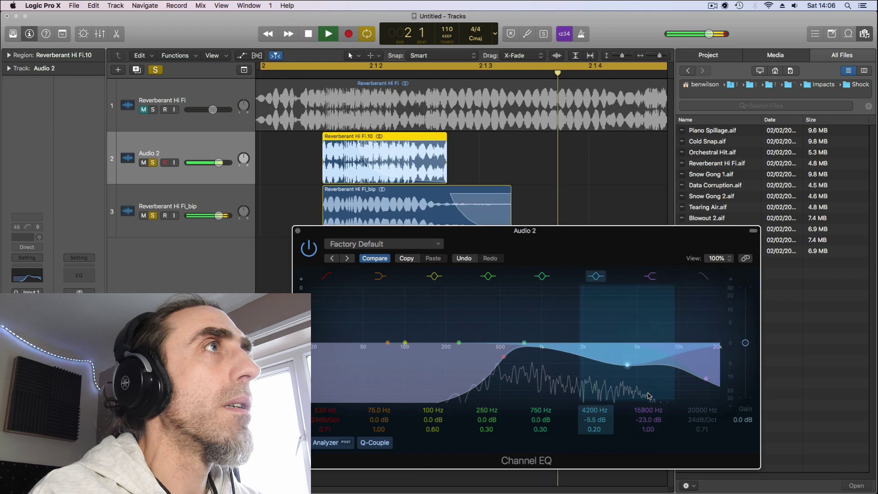
Move Audio 2's 750 Hz EQ band into the high frequencies, audition the layers, and close the equalizer.
{"action": "left_click_drag", "start_coordinate": [524, 342], "coordinate": [691, 337]}
{"action": "key", "text": "space"}
{"action": "key", "text": "space"}
{"action": "key", "text": "space"}
{"action": "key", "text": "space"}
{"action": "key", "text": "space"}
{"action": "key", "text": "space"}
{"action": "key", "text": "space"}
{"action": "key", "text": "super+w"}
Bounce the Audio 2 region and the earlier bounced region together in place to a new track.
{"action": "left_click_drag", "start_coordinate": [383, 274], "coordinate": [340, 156]}
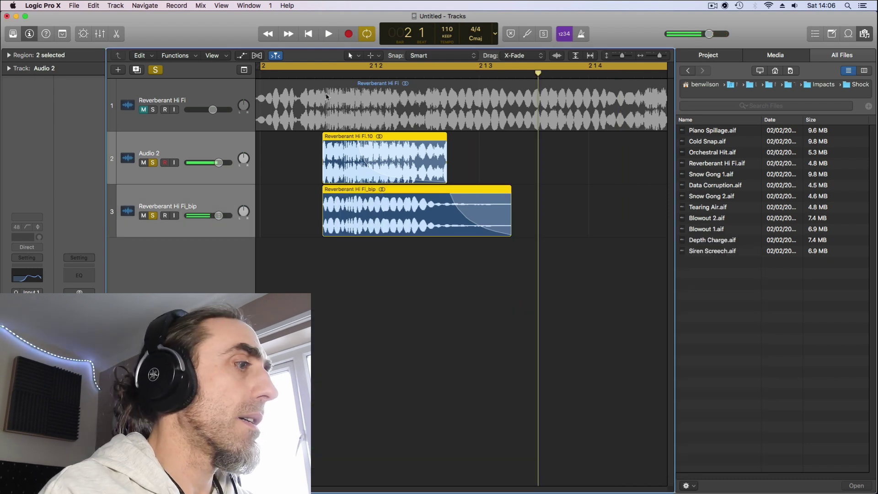
{"action": "key", "text": "ctrl+b"}
{"action": "key", "text": "Return"}
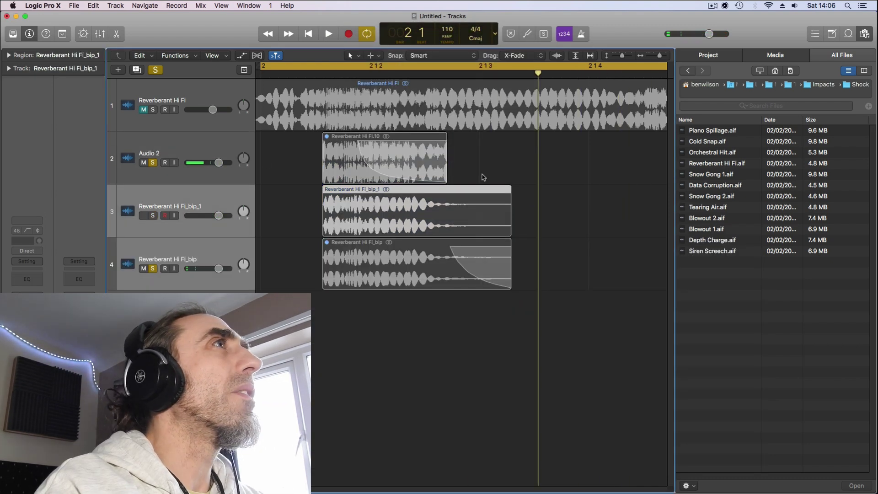
{"action": "left_click_drag", "start_coordinate": [569, 197], "coordinate": [377, 165]}
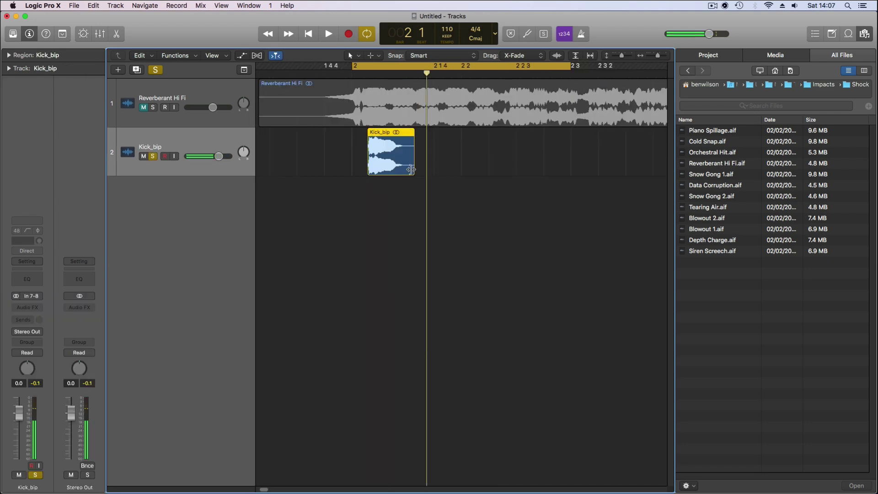
Trim the end of Kick_bip and copy a short slice of it to the Audio 2 track, trimming the copy's start.
{"action": "left_click_drag", "start_coordinate": [411, 169], "coordinate": [405, 170]}
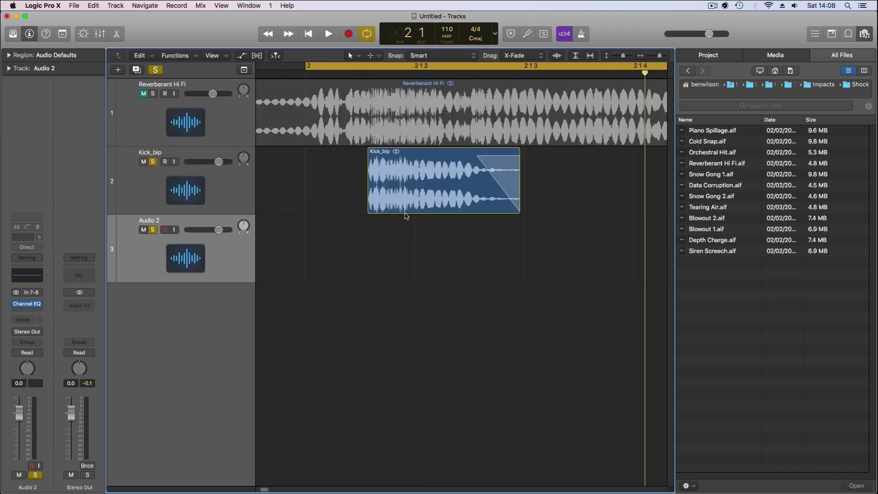
{"action": "left_click_drag", "start_coordinate": [396, 172], "coordinate": [375, 252]}
{"action": "scroll", "coordinate": [361, 215], "scroll_direction": "up", "scroll_amount": 8}
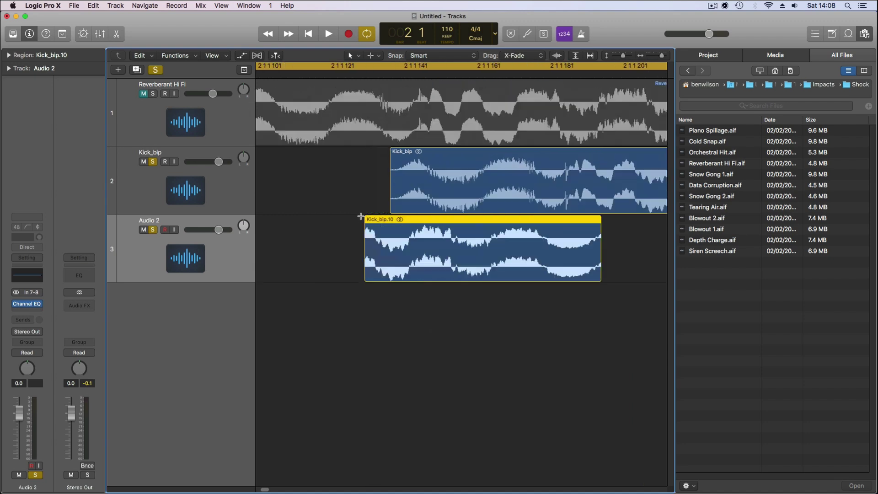
{"action": "scroll", "coordinate": [361, 215], "scroll_direction": "up", "scroll_amount": 2}
{"action": "scroll", "coordinate": [361, 216], "scroll_direction": "down", "scroll_amount": 4}
{"action": "scroll", "coordinate": [361, 215], "scroll_direction": "up", "scroll_amount": 3}
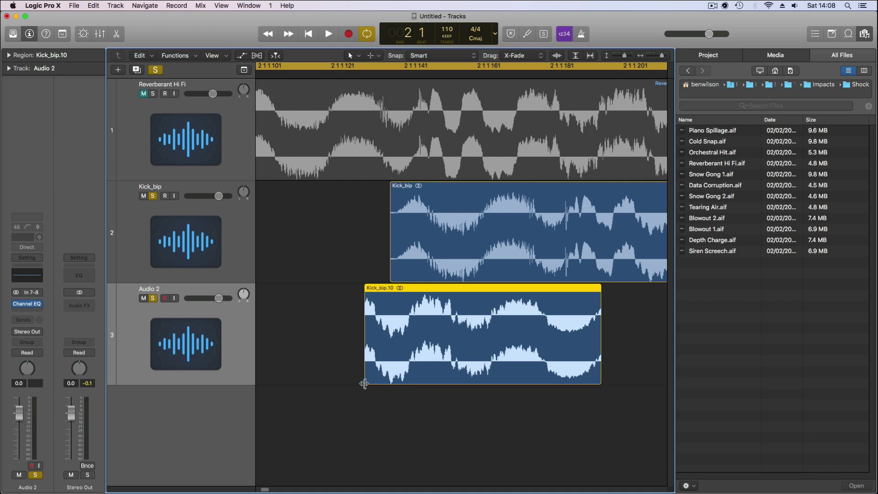
{"action": "left_click_drag", "start_coordinate": [364, 382], "coordinate": [409, 382]}
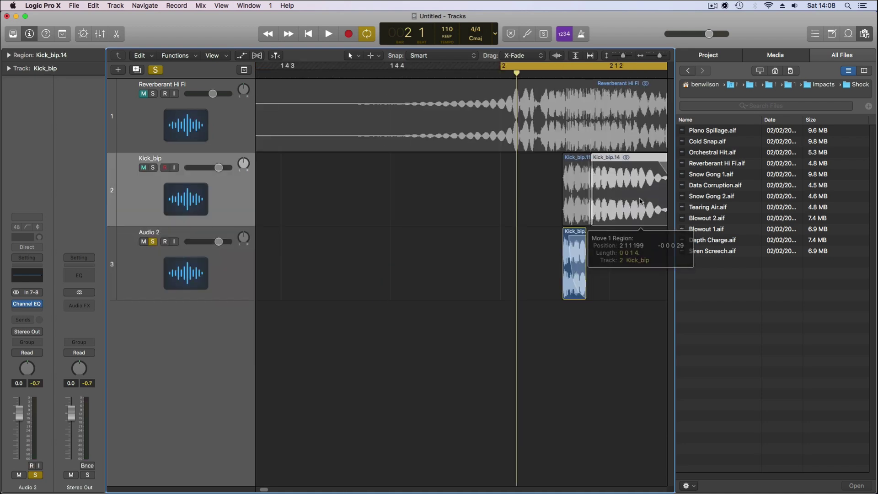
Move the Kick_bip.14 region earlier against the preceding slice and solo the Kick_bip track to audition the layers.
{"action": "left_click_drag", "start_coordinate": [640, 200], "coordinate": [639, 201]}
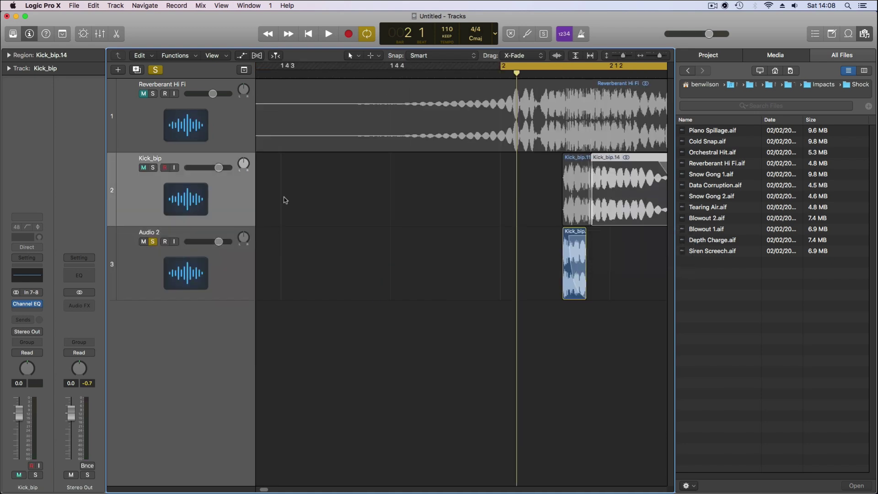
{"action": "left_click", "coordinate": [154, 168]}
{"action": "key", "text": "space"}
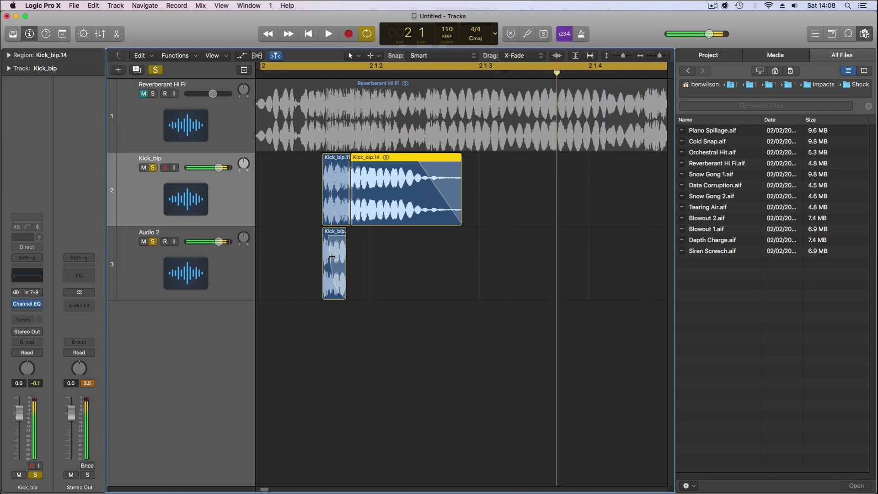
{"action": "left_click_drag", "start_coordinate": [389, 201], "coordinate": [376, 202]}
{"action": "key", "text": "space"}
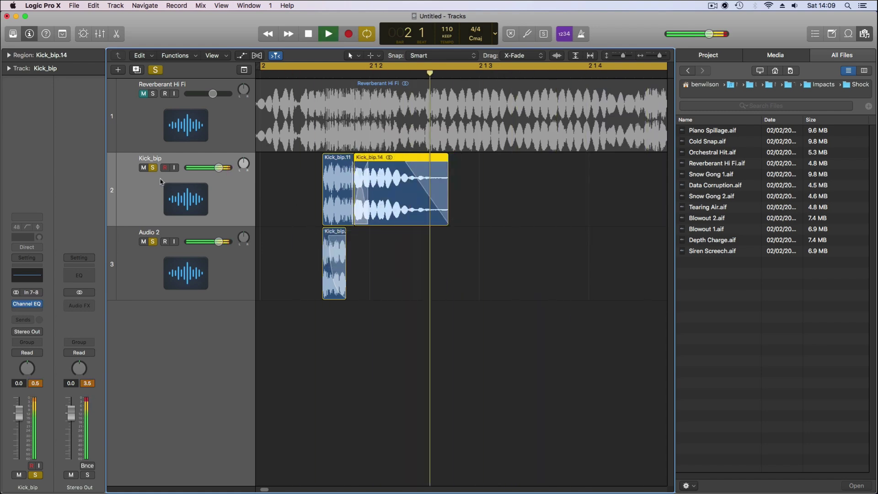
Add a Channel EQ to Kick_bip, cutting 9 dB at 2000 Hz and 4 dB at 780 Hz, and adjust the 7500 Hz and 250 Hz bands.
{"action": "left_click", "coordinate": [27, 305]}
{"action": "left_click_drag", "start_coordinate": [298, 139], "coordinate": [283, 178]}
{"action": "left_click_drag", "start_coordinate": [242, 138], "coordinate": [245, 155]}
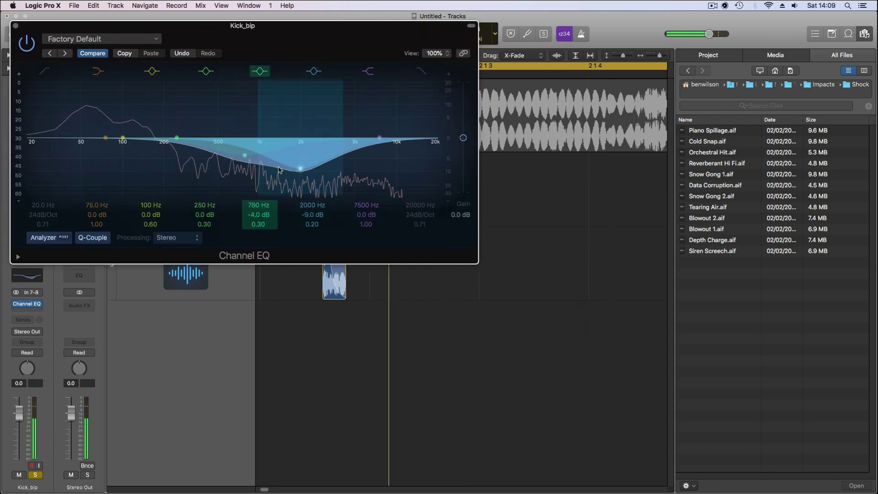
{"action": "mouse_move", "coordinate": [379, 138]}
{"action": "left_mouse_down"}
{"action": "mouse_move", "coordinate": [375, 157]}
{"action": "mouse_move", "coordinate": [391, 141]}
{"action": "mouse_move", "coordinate": [388, 132]}
{"action": "left_mouse_up"}
{"action": "left_click_drag", "start_coordinate": [179, 138], "coordinate": [206, 157]}
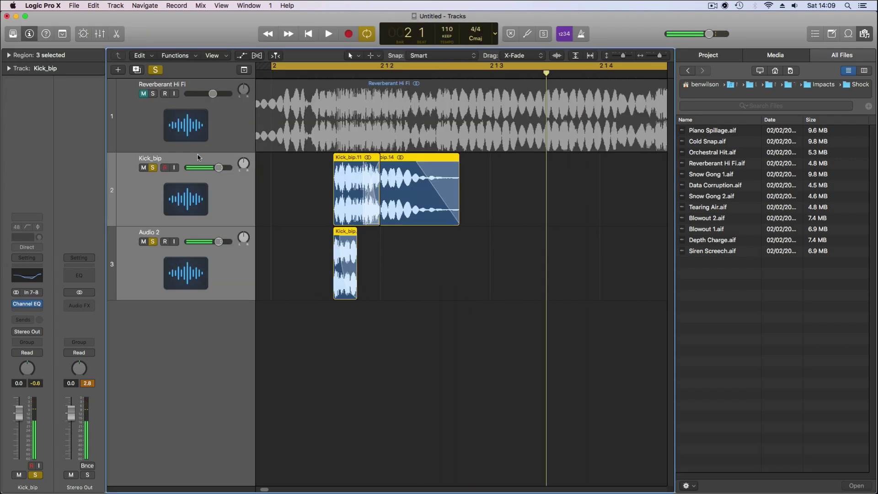
Bounce the three selected kick regions in place to a new track and insert a Compressor on it.
{"action": "key", "text": "ctrl+b"}
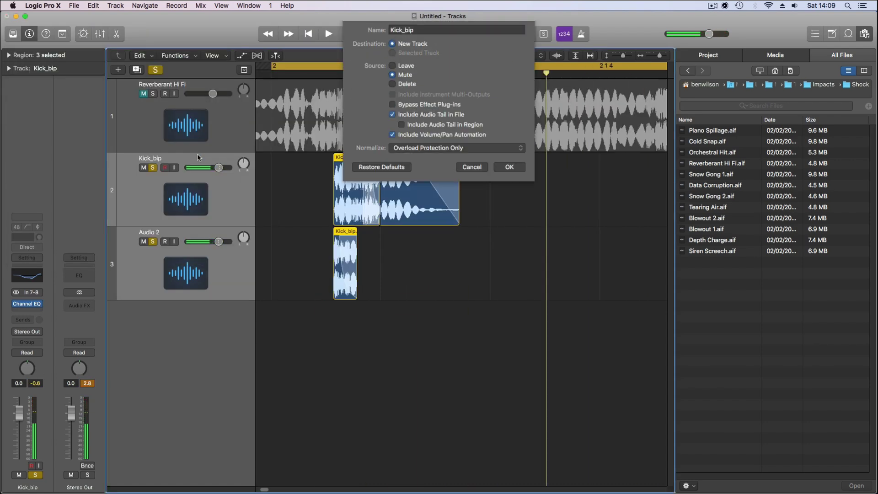
{"action": "key", "text": "Return"}
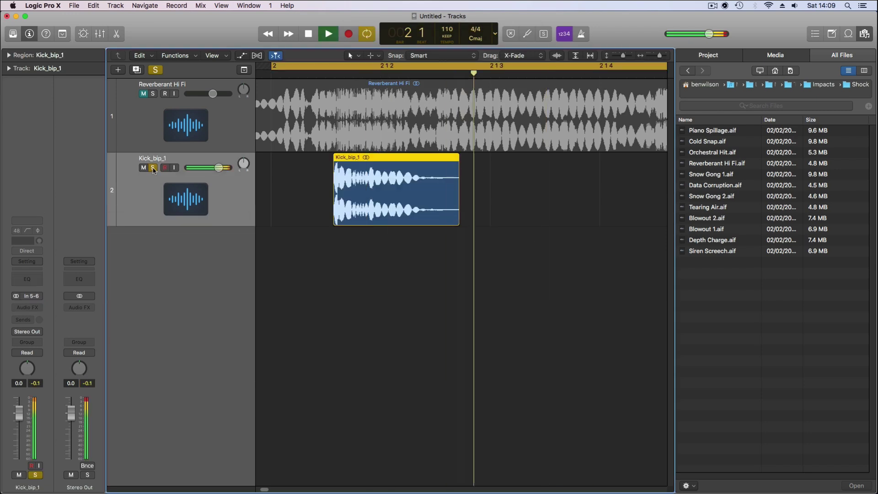
{"action": "left_click", "coordinate": [27, 308]}
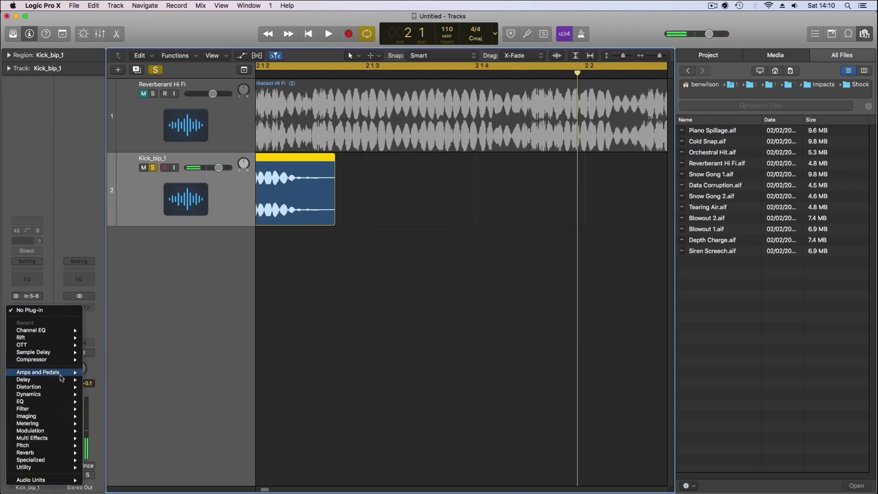
{"action": "left_click", "coordinate": [89, 359]}
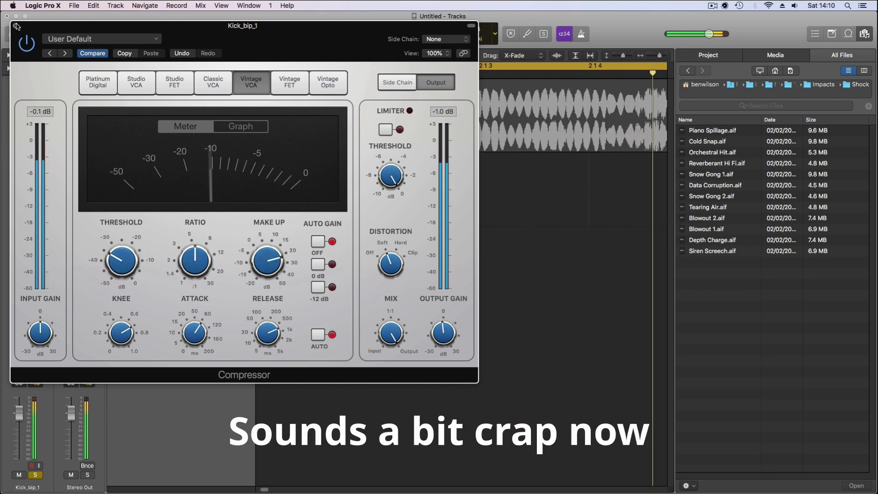
{"action": "left_click", "coordinate": [15, 26]}
Select the compressed Kick_bip_1 region and bounce it in place.
{"action": "key", "text": "space"}
{"action": "left_click_drag", "start_coordinate": [342, 260], "coordinate": [327, 212]}
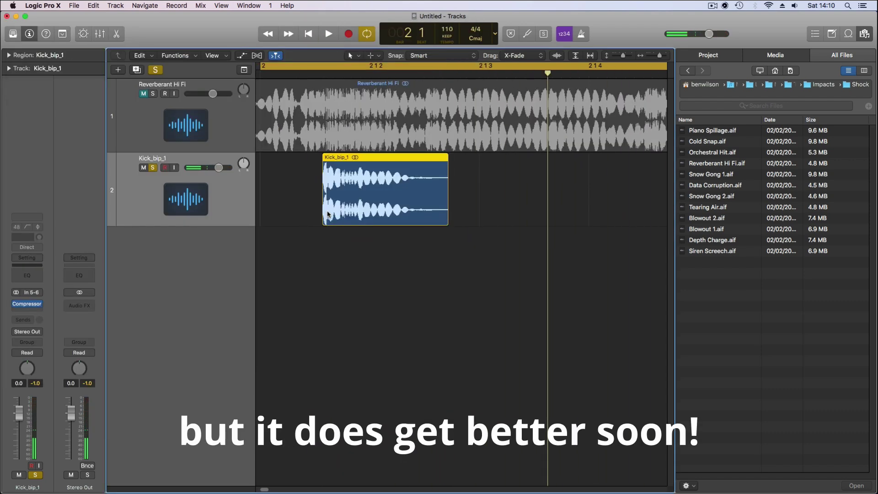
{"action": "key", "text": "ctrl+b"}
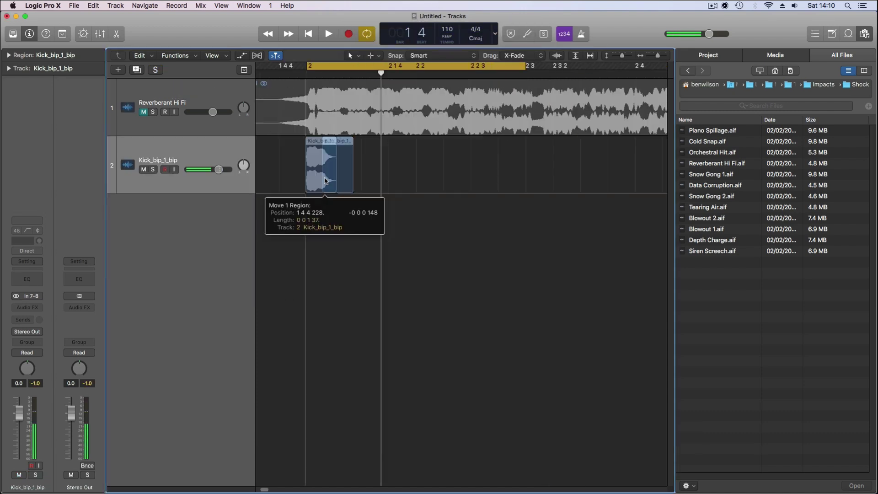
Move the Kick_bip_1_bip region earlier so that it starts just before bar 2.
{"action": "left_click_drag", "start_coordinate": [355, 183], "coordinate": [337, 182]}
{"action": "key", "text": "super+Left"}
{"action": "key", "text": "super+Left"}
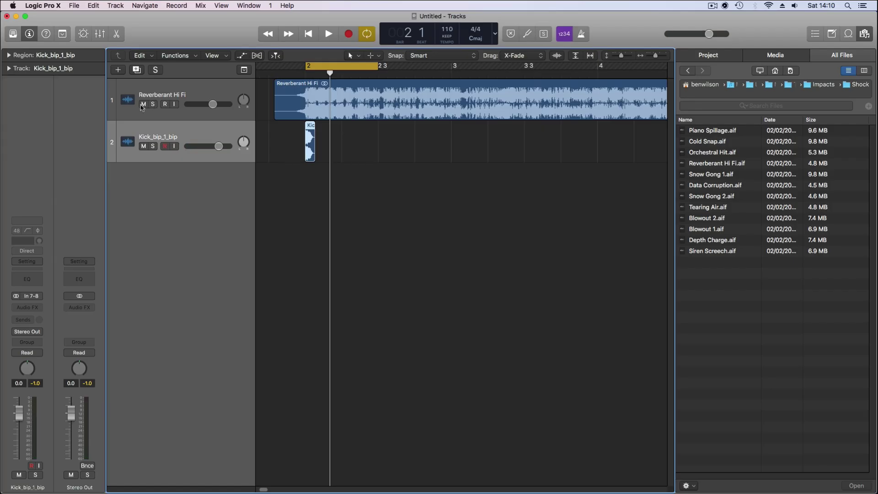
Mute the Reverberant Hi Fi track, audition other impact samples, and place Data Corruption.aif on a new track starting before bar 2.
{"action": "left_click", "coordinate": [143, 105]}
{"action": "left_click", "coordinate": [708, 240]}
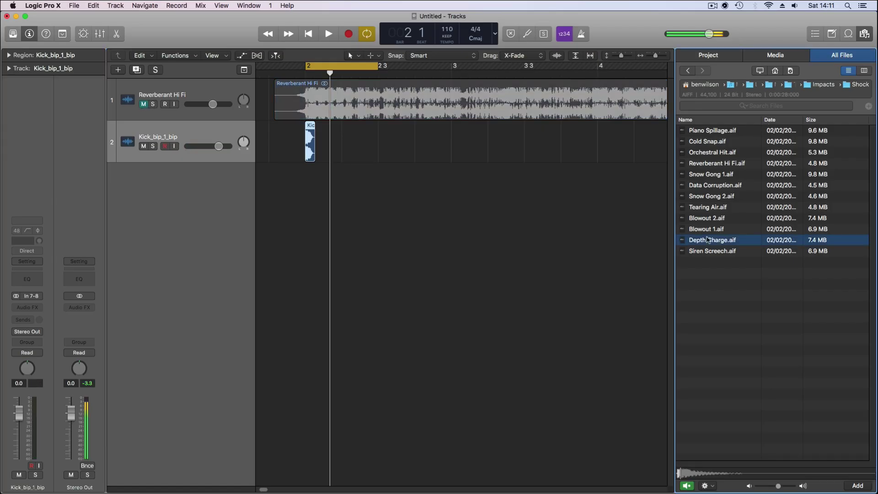
{"action": "left_click", "coordinate": [716, 228]}
{"action": "left_click", "coordinate": [717, 218]}
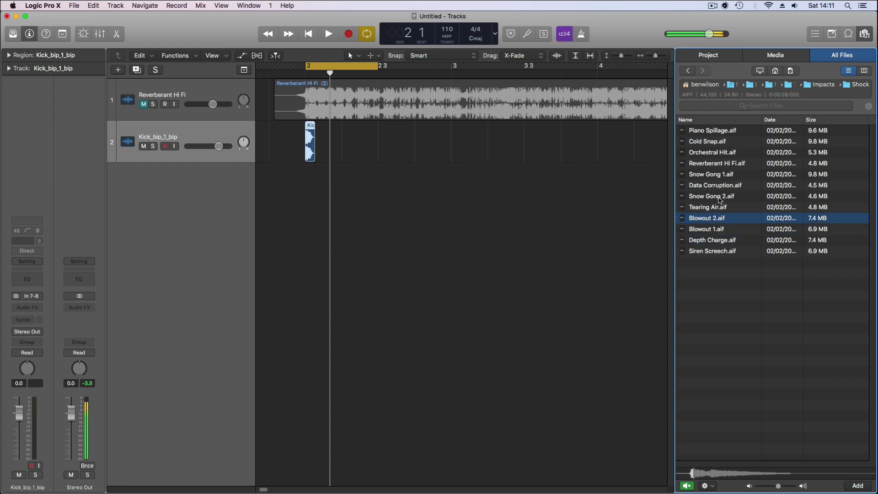
{"action": "left_click", "coordinate": [718, 196]}
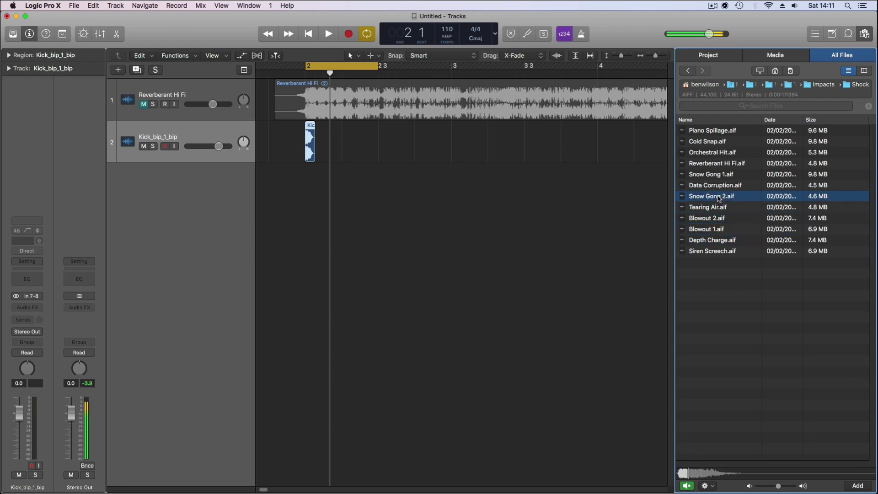
{"action": "left_click", "coordinate": [712, 185]}
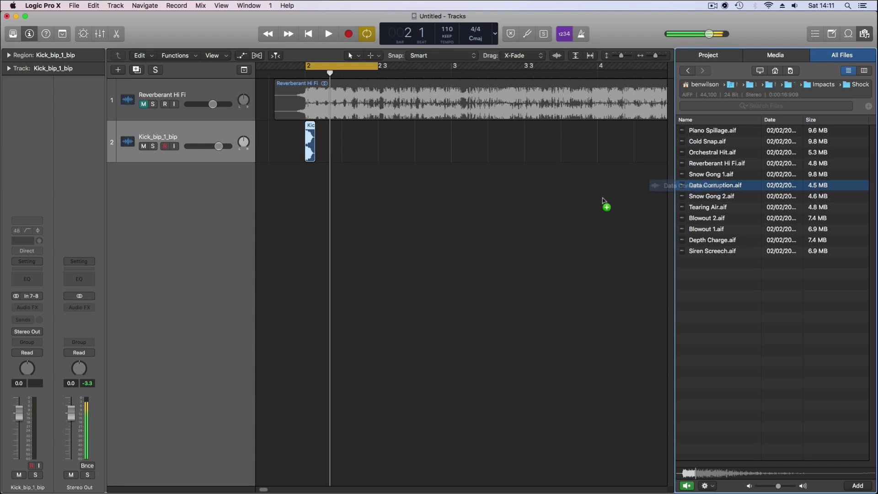
{"action": "left_click_drag", "start_coordinate": [603, 201], "coordinate": [269, 238]}
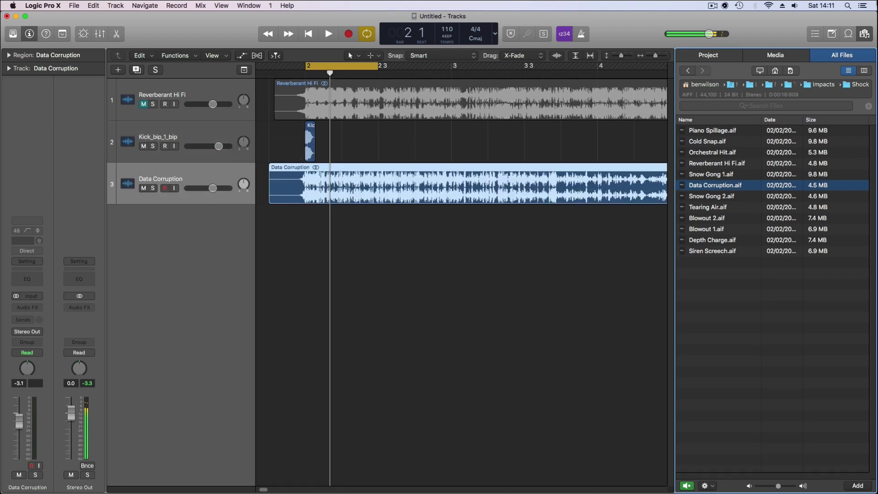
Solo the Data Corruption track, extend the cycle range past beat 3 of bar 2, and play it back.
{"action": "left_click", "coordinate": [152, 188]}
{"action": "left_click_drag", "start_coordinate": [343, 66], "coordinate": [365, 69]}
{"action": "key", "text": "space"}
{"action": "key", "text": "space"}
{"action": "key", "text": "super+Right"}
{"action": "key", "text": "super+Right"}
{"action": "key", "text": "super+Right"}
{"action": "key", "text": "super+Right"}
{"action": "key", "text": "space"}
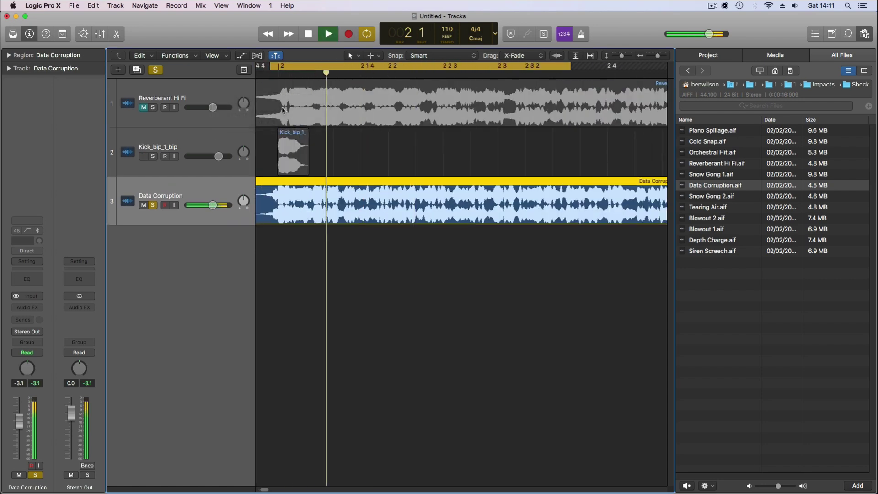
{"action": "key", "text": "space"}
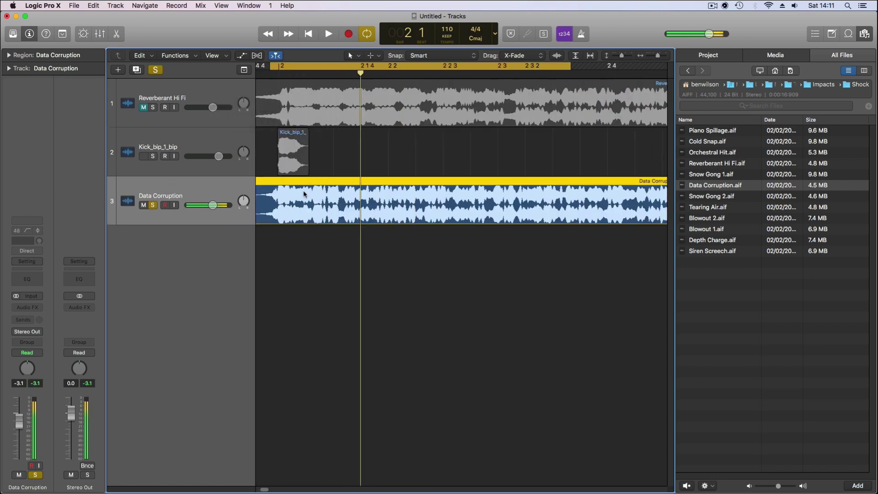
Cut the Data Corruption audio down to one short region at bar 2, removing the surplus and fading out its end.
{"action": "left_click_drag", "start_coordinate": [312, 208], "coordinate": [281, 224]}
{"action": "left_click", "coordinate": [332, 209]}
{"action": "key", "text": "space"}
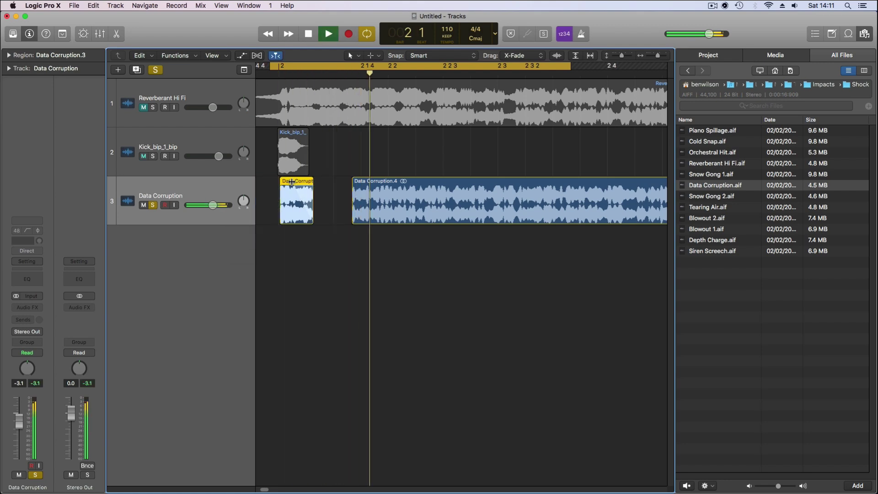
{"action": "left_click_drag", "start_coordinate": [315, 216], "coordinate": [343, 224]}
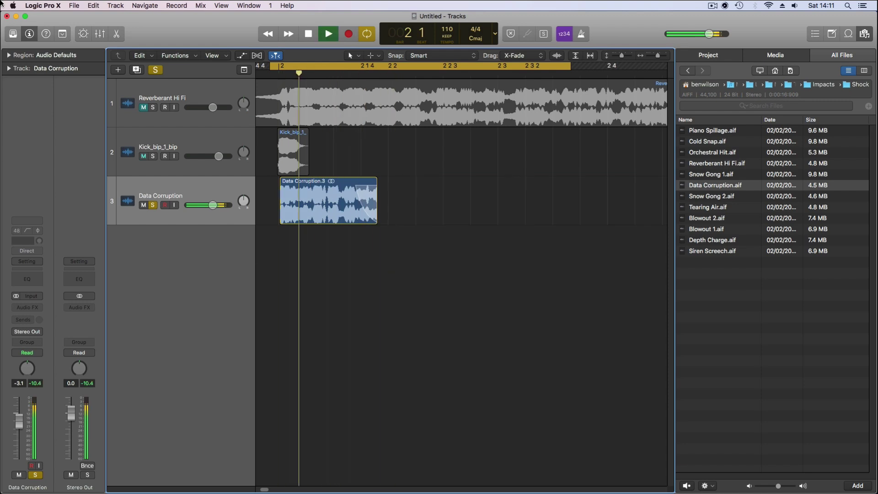
Add a Channel EQ to Data Corruption with a 196 Hz low cut, a -24 dB shelf at 98 Hz and +9 dB at 230 Hz.
{"action": "double_click", "coordinate": [17, 277]}
{"action": "left_click_drag", "start_coordinate": [88, 157], "coordinate": [182, 174]}
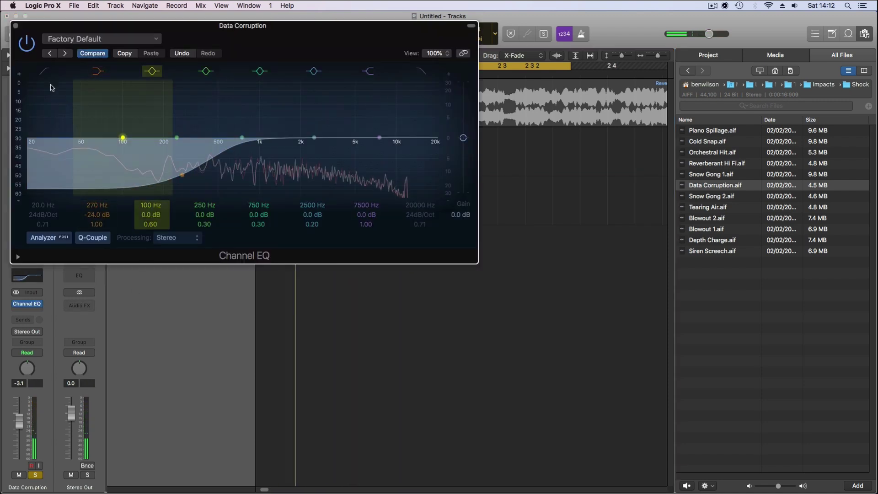
{"action": "left_click_drag", "start_coordinate": [161, 96], "coordinate": [201, 96]}
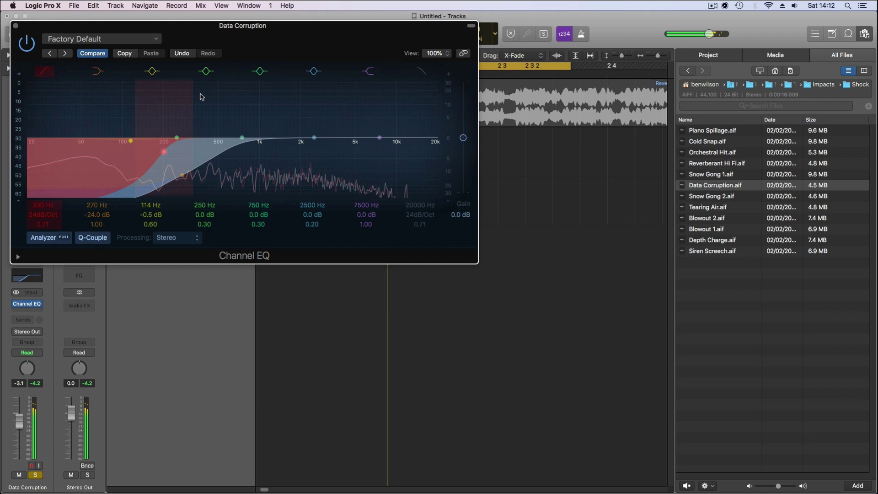
{"action": "left_click_drag", "start_coordinate": [177, 146], "coordinate": [172, 117]}
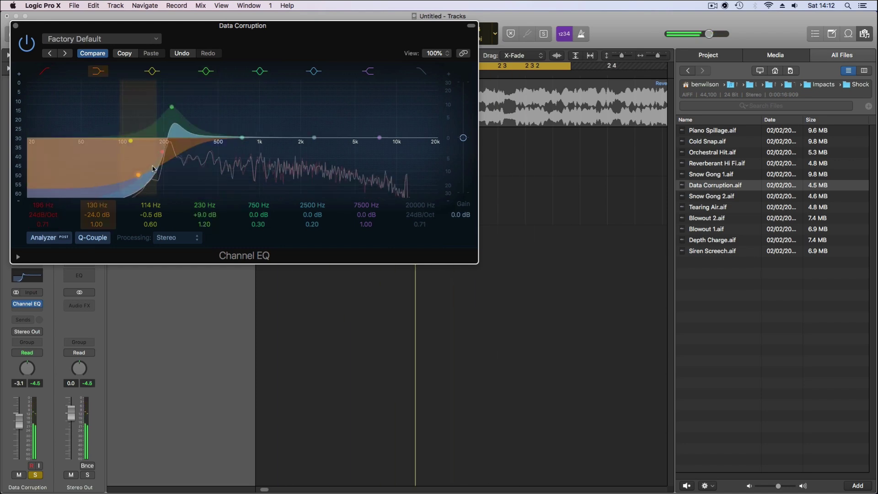
{"action": "left_click_drag", "start_coordinate": [152, 175], "coordinate": [135, 176]}
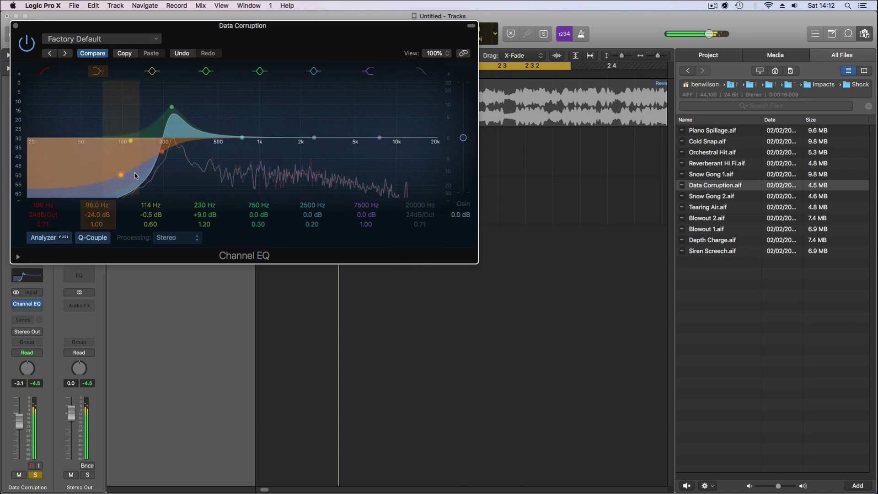
Cut 12.5 dB at 630 Hz and shift the green boost band to 390 Hz at +8 dB in the Data Corruption EQ.
{"action": "left_click_drag", "start_coordinate": [242, 137], "coordinate": [232, 175]}
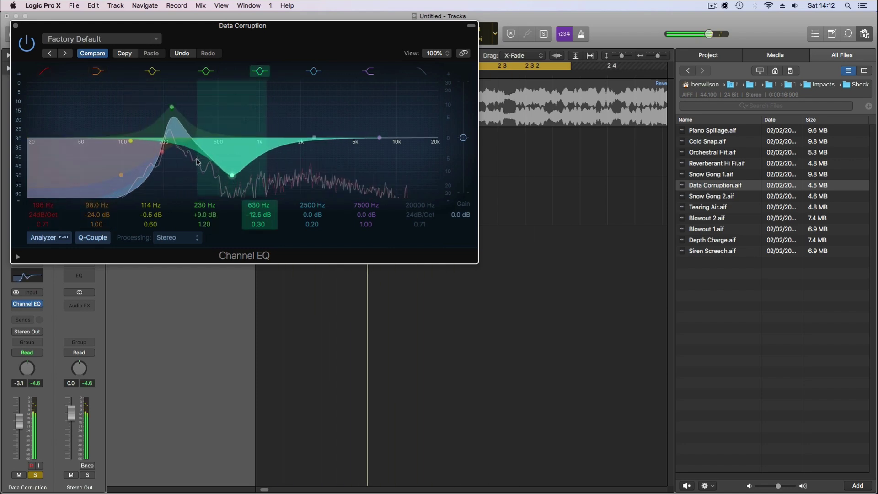
{"action": "left_click_drag", "start_coordinate": [175, 125], "coordinate": [206, 132]}
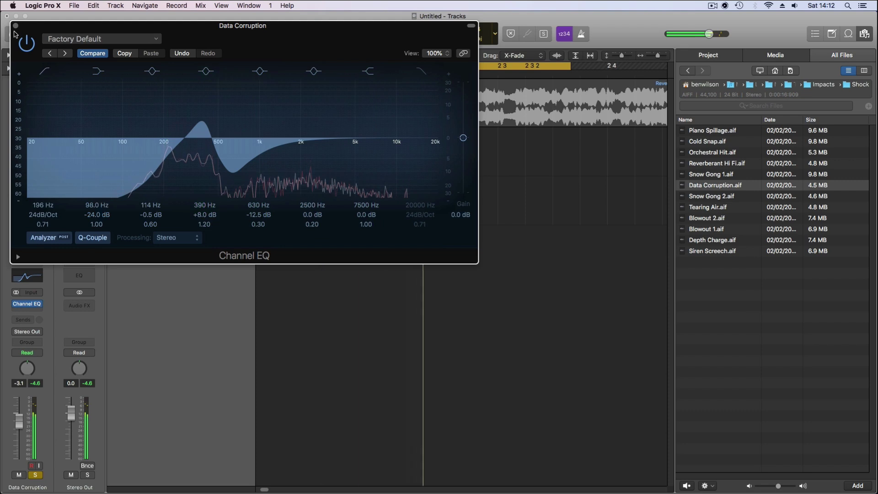
{"action": "left_click", "coordinate": [16, 26]}
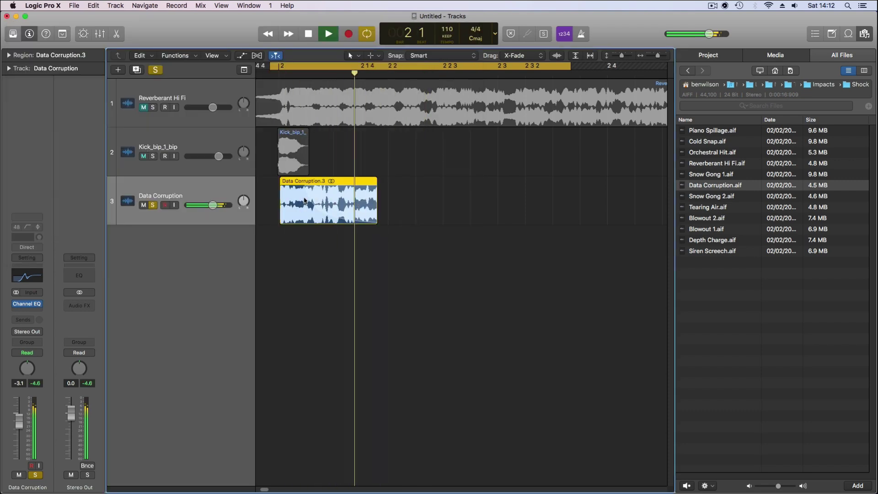
Shorten the Data Corruption region slightly, give it a long curved fade-out, and bounce it in place to a new track.
{"action": "left_click_drag", "start_coordinate": [375, 222], "coordinate": [371, 224]}
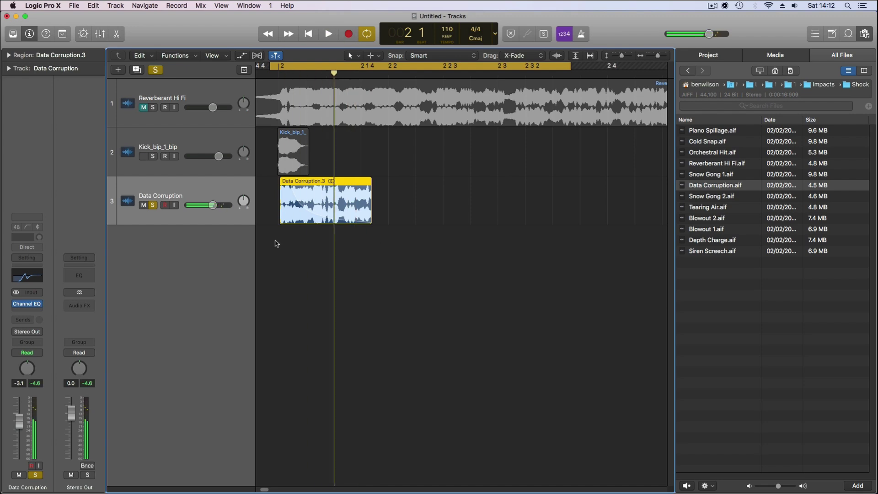
{"action": "key", "text": "ctrl+b"}
{"action": "key", "text": "Return"}
Move the bounced Data Corruption region one beat later and play it soloed together with the Kick_bip_1_bip track.
{"action": "left_click_drag", "start_coordinate": [366, 249], "coordinate": [476, 253]}
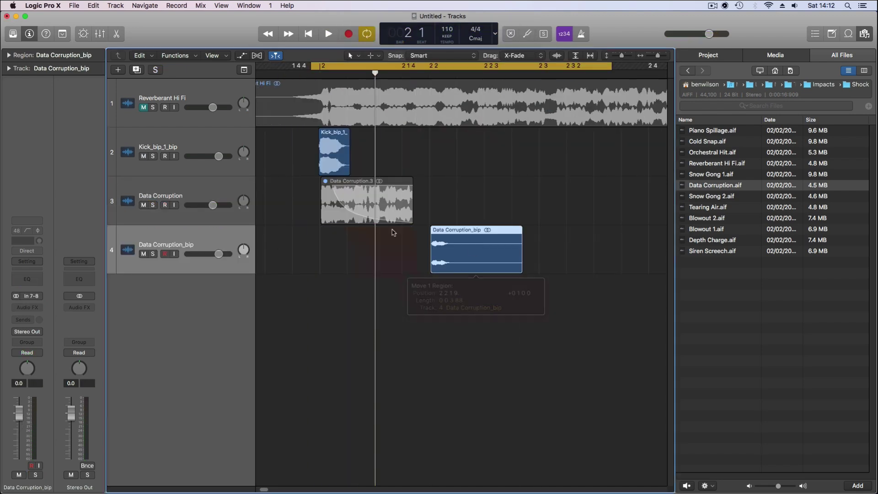
{"action": "left_click", "coordinate": [154, 170]}
{"action": "left_click", "coordinate": [153, 157]}
{"action": "left_click", "coordinate": [154, 253]}
{"action": "key", "text": "space"}
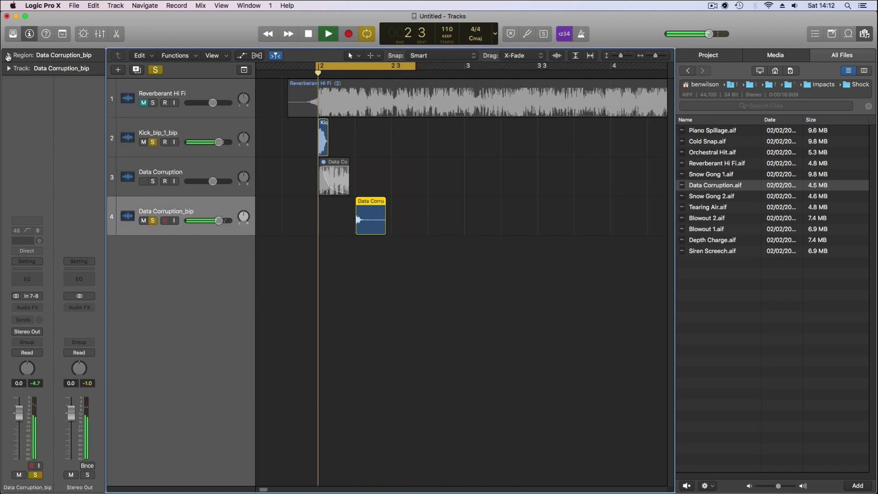
Set the Data Corruption_bip region's gain to +8.0 dB and shorten the region with a fade-out.
{"action": "left_click", "coordinate": [9, 55]}
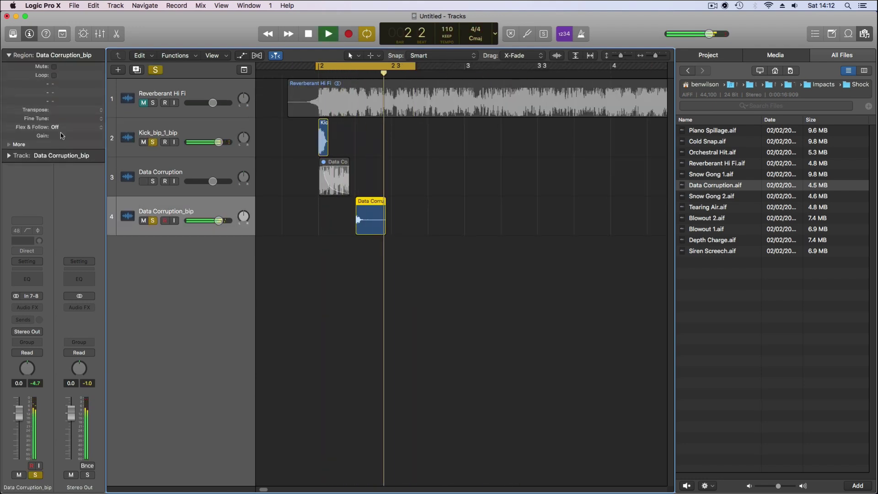
{"action": "left_click_drag", "start_coordinate": [62, 136], "coordinate": [61, 124]}
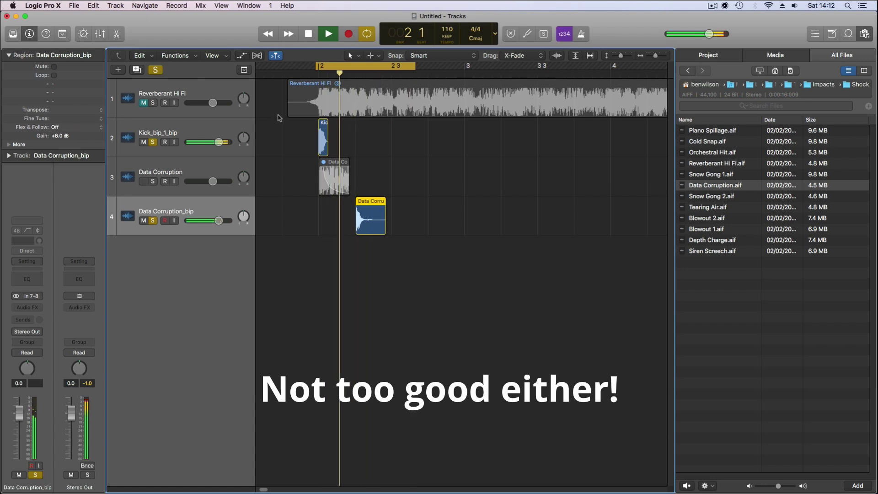
{"action": "scroll", "coordinate": [278, 117], "scroll_direction": "up", "scroll_amount": 3}
{"action": "scroll", "coordinate": [278, 117], "scroll_direction": "right", "scroll_amount": 3}
{"action": "key", "text": "space"}
Insert the Venn Audio FreeClip plug-in on Data Corruption_bip and lower its clip ceiling slightly.
{"action": "left_click", "coordinate": [27, 310]}
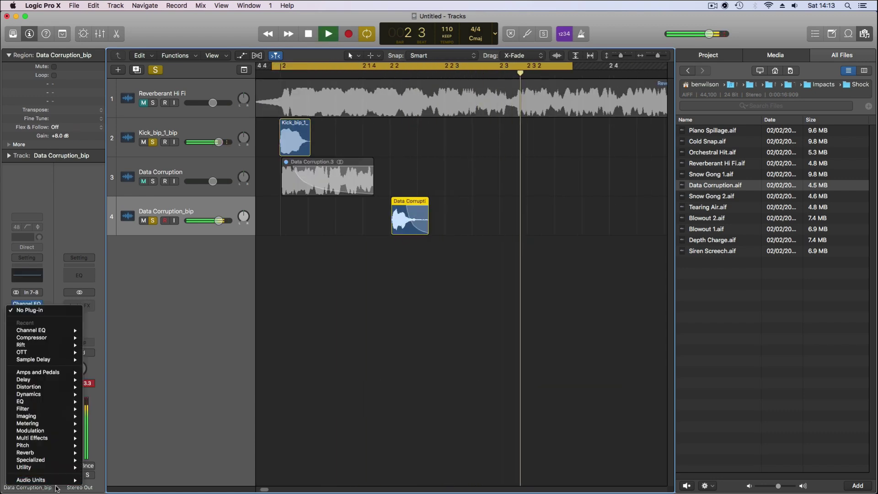
{"action": "mouse_move", "coordinate": [69, 479]}
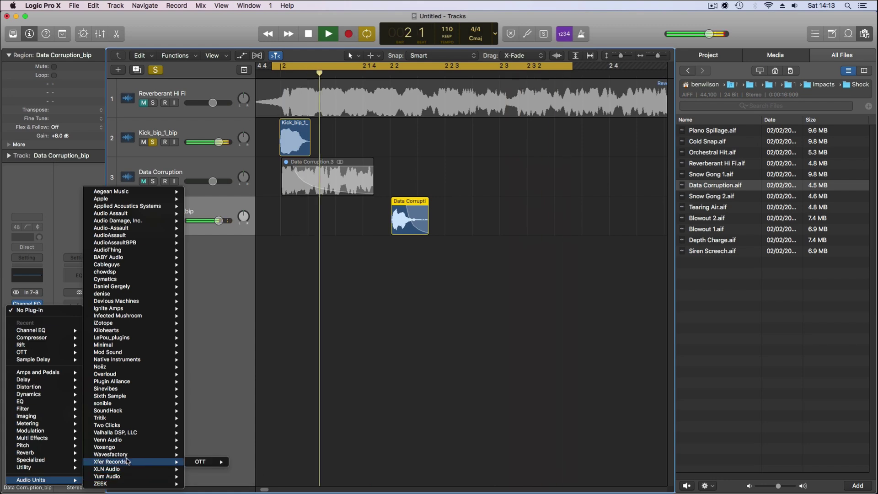
{"action": "mouse_move", "coordinate": [137, 439]}
{"action": "left_click", "coordinate": [206, 439]}
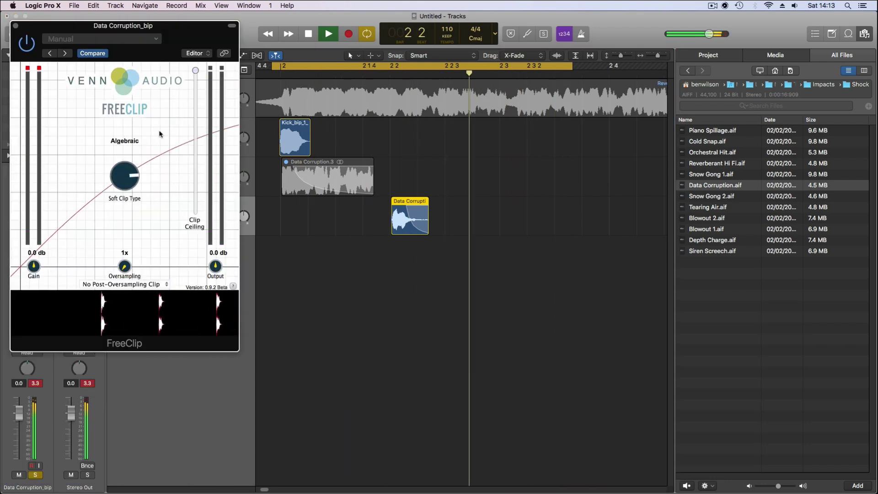
{"action": "left_click_drag", "start_coordinate": [195, 70], "coordinate": [197, 81]}
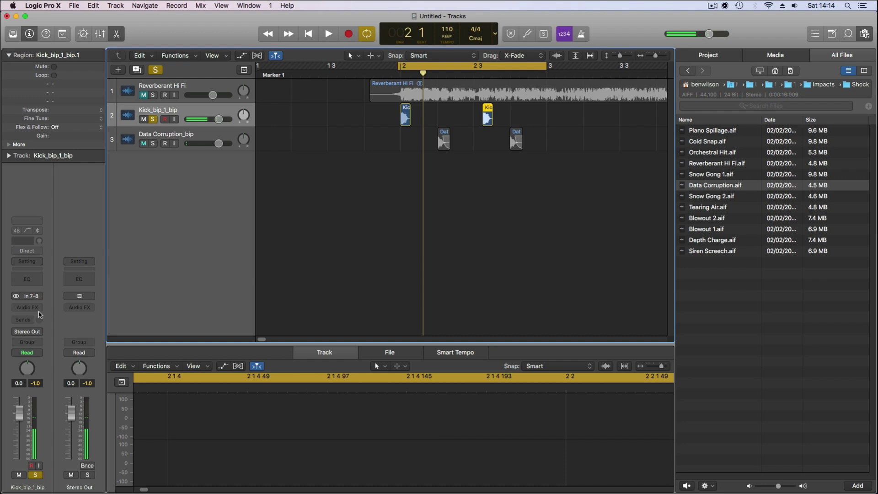
Insert the Minimal Audio Rift plug-in on the Kick_bip_1_bip track.
{"action": "left_click", "coordinate": [27, 307]}
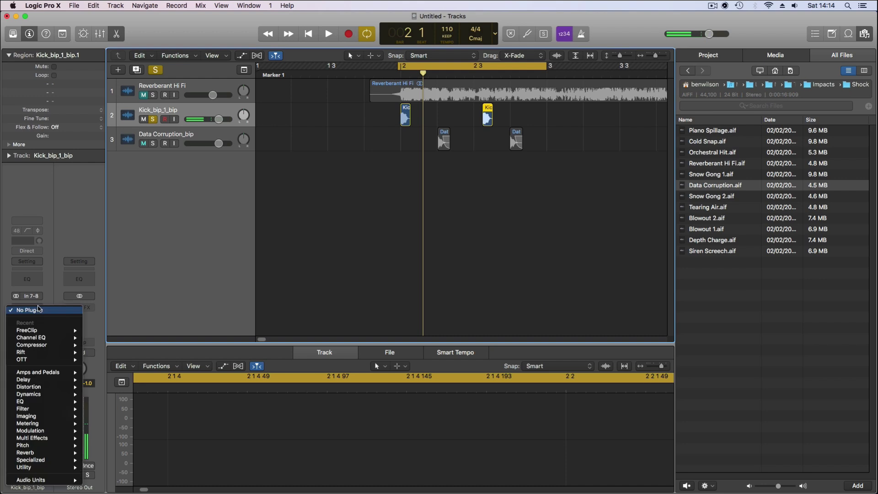
{"action": "mouse_move", "coordinate": [32, 481]}
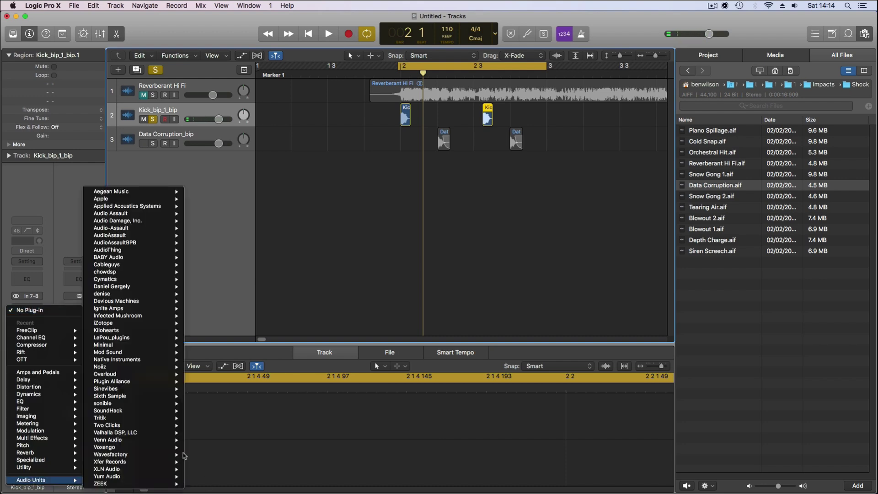
{"action": "mouse_move", "coordinate": [165, 345]}
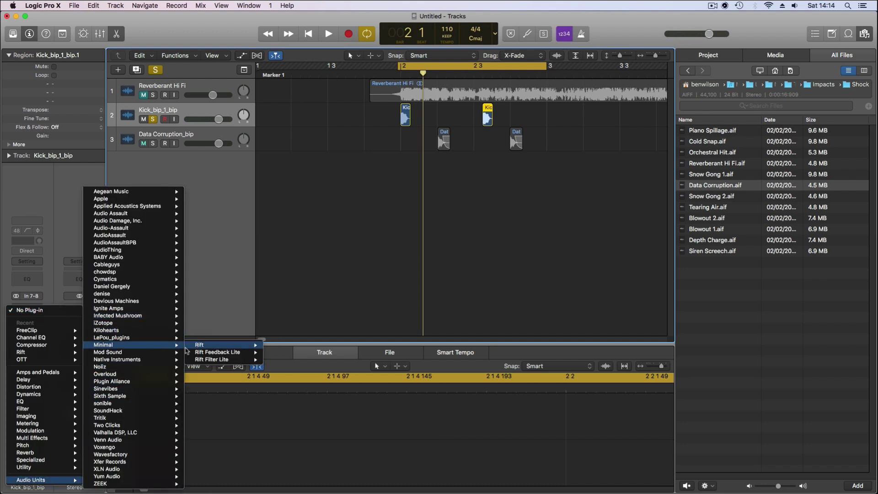
{"action": "left_click", "coordinate": [292, 345]}
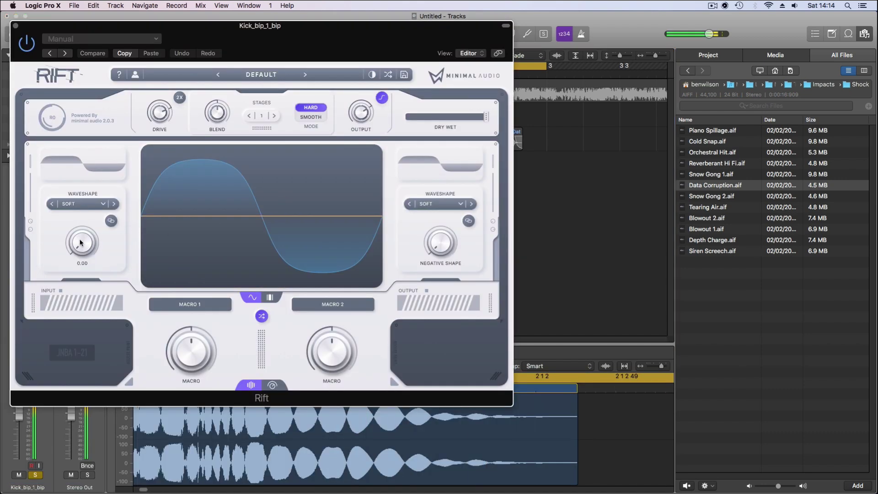
Raise Rift's positive shape amount, set the negative shape to Optical noise, and show the advanced view.
{"action": "left_click_drag", "start_coordinate": [80, 243], "coordinate": [88, 213]}
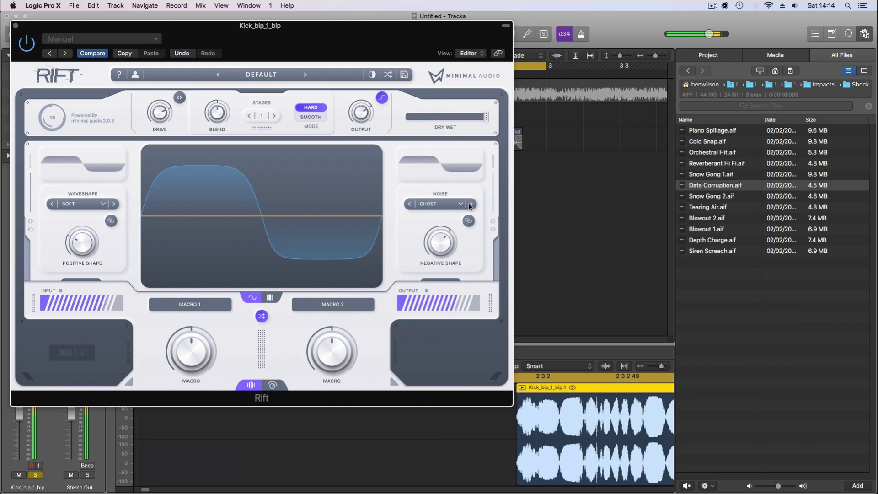
{"action": "left_click", "coordinate": [470, 204]}
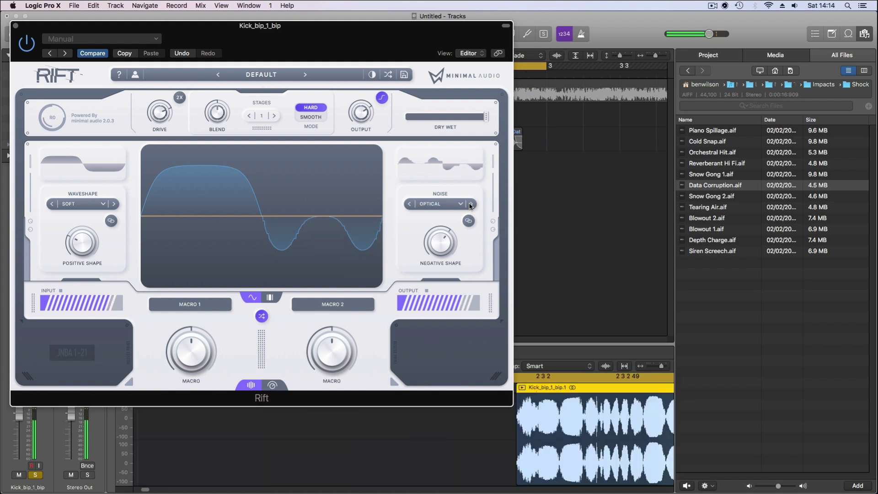
{"action": "left_click_drag", "start_coordinate": [294, 37], "coordinate": [433, 60]}
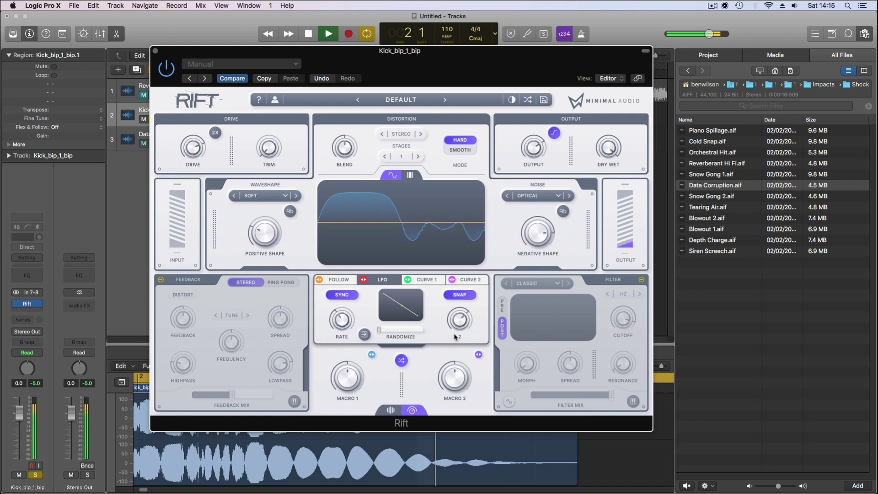
Modulate Rift's positive and negative shape amounts with the LFO and turn on the Feedback section.
{"action": "left_click_drag", "start_coordinate": [342, 330], "coordinate": [342, 322]}
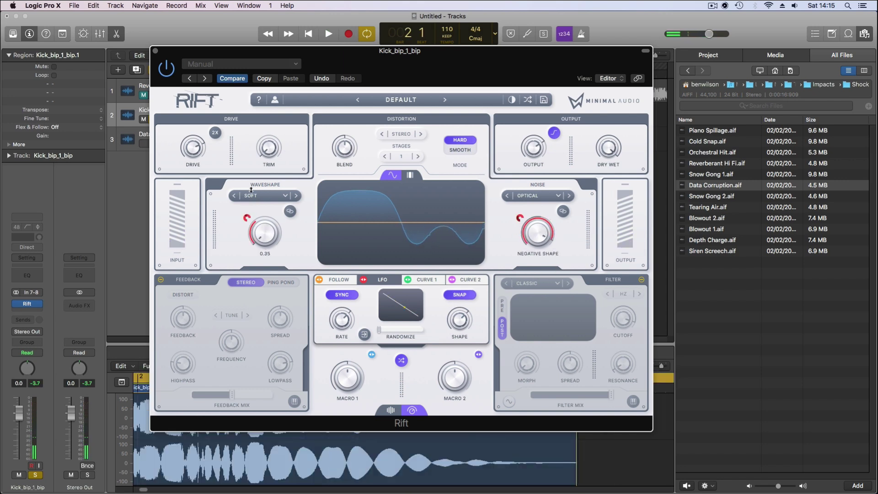
{"action": "key", "text": "space"}
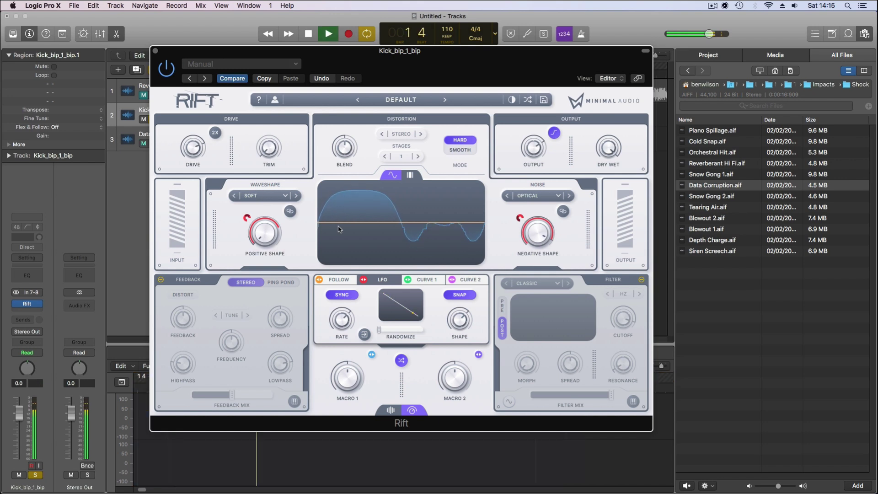
{"action": "mouse_move", "coordinate": [271, 234]}
{"action": "left_click", "coordinate": [161, 280]}
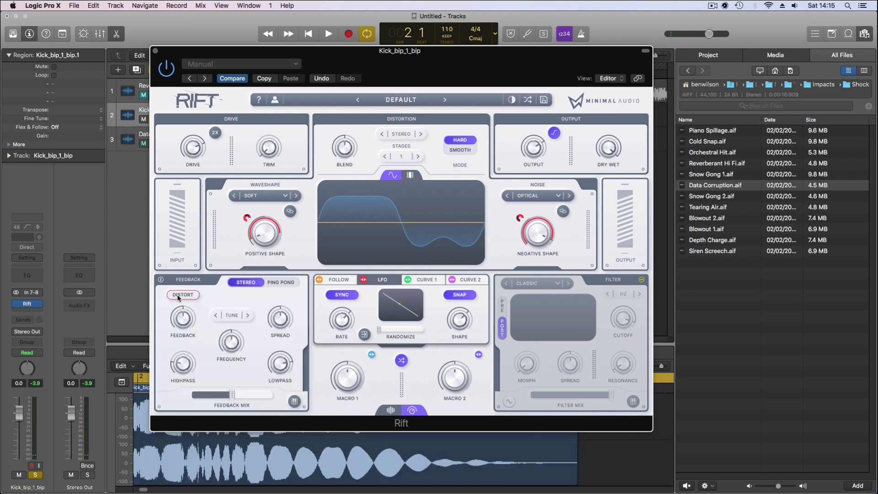
Give Rift's feedback a slightly negative spread, set its tuning mode to Free, and adjust the feedback frequency.
{"action": "key", "text": "space"}
{"action": "key", "text": "space"}
{"action": "left_click_drag", "start_coordinate": [280, 319], "coordinate": [281, 330]}
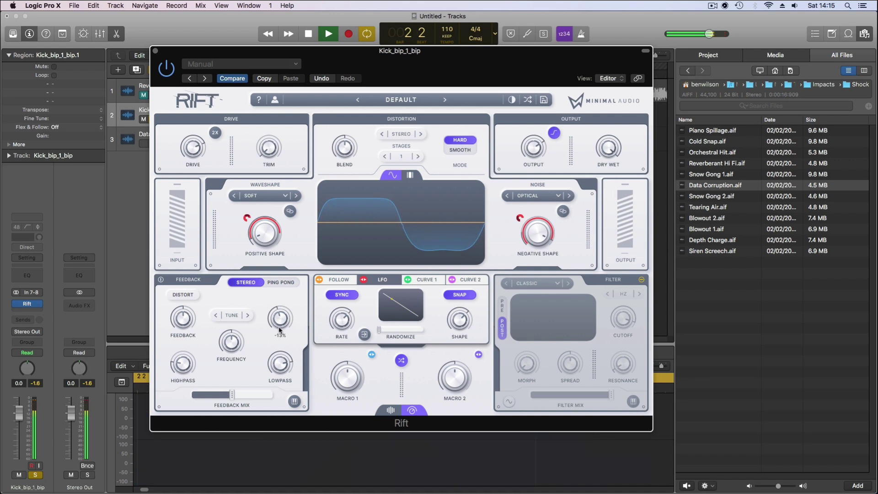
{"action": "key", "text": "space"}
{"action": "left_click", "coordinate": [248, 315]}
{"action": "key", "text": "space"}
{"action": "key", "text": "space"}
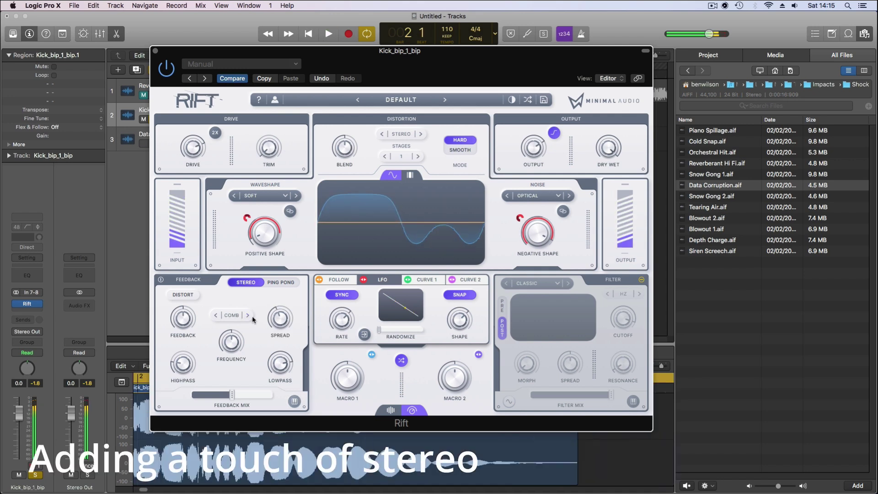
{"action": "mouse_move", "coordinate": [232, 344]}
{"action": "left_mouse_down"}
{"action": "mouse_move", "coordinate": [237, 368]}
{"action": "mouse_move", "coordinate": [233, 350]}
{"action": "left_mouse_up"}
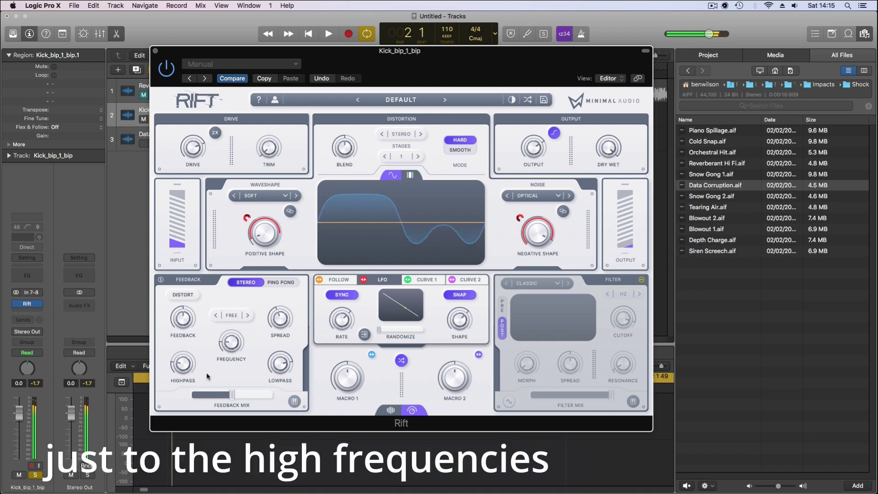
Raise the high-pass of Rift's feedback and lower the feedback mix so only a touch remains, checking it in playback.
{"action": "left_click_drag", "start_coordinate": [178, 365], "coordinate": [176, 340]}
{"action": "left_click_drag", "start_coordinate": [231, 394], "coordinate": [217, 395]}
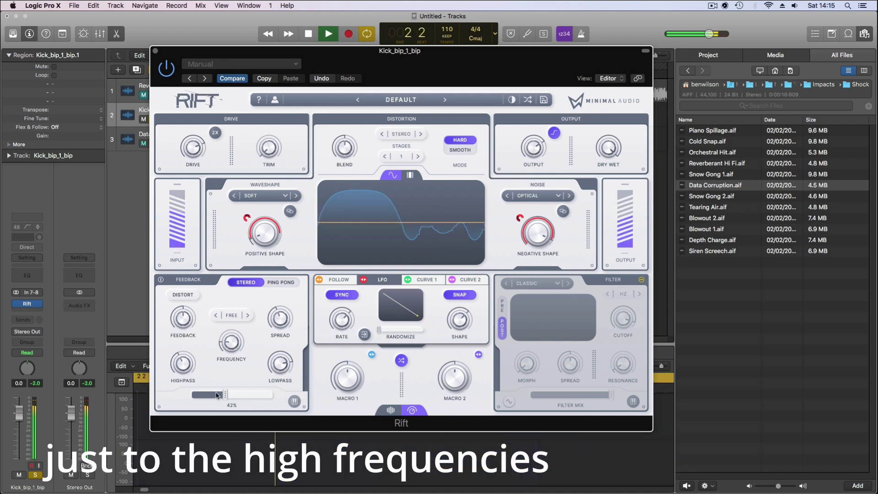
{"action": "key", "text": "space"}
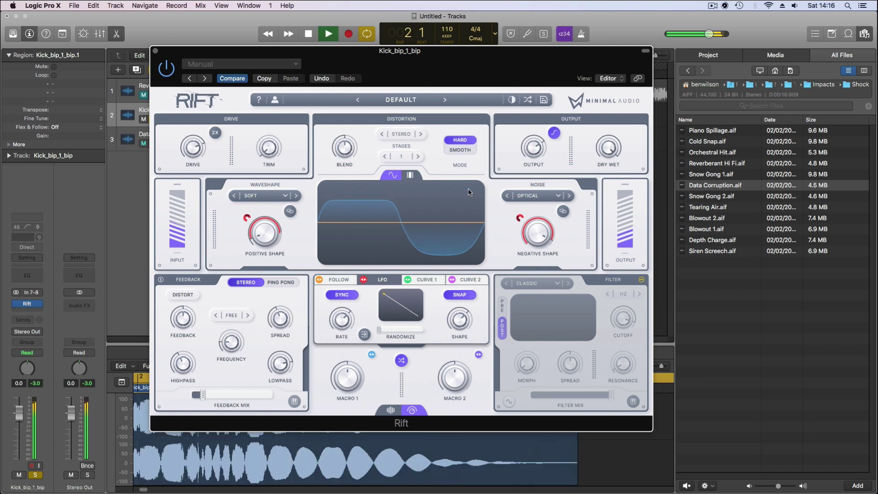
{"action": "key", "text": "space"}
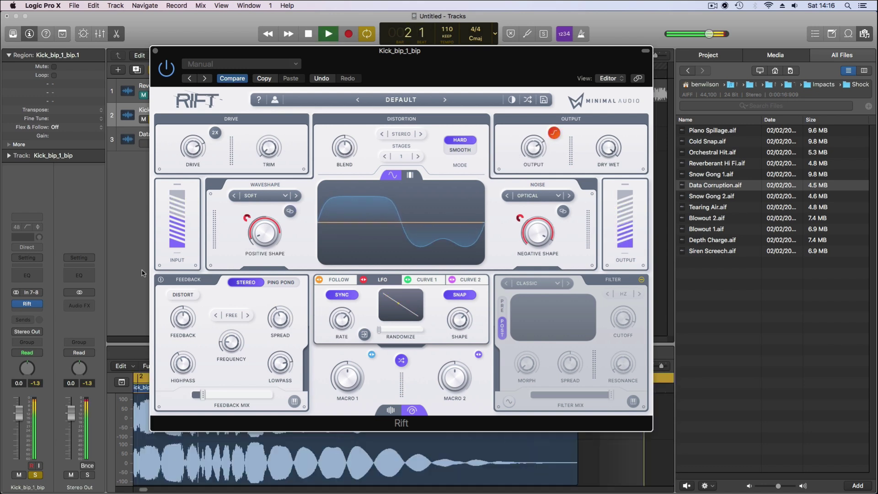
Insert a Channel EQ after Rift, set its processing to Side Only, and raise its low cut past 118 Hz.
{"action": "left_click", "coordinate": [27, 275]}
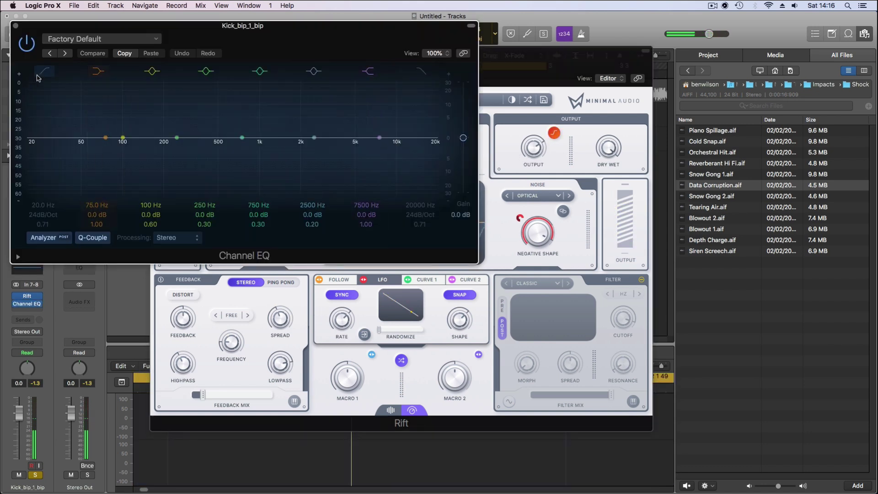
{"action": "left_click_drag", "start_coordinate": [51, 165], "coordinate": [132, 152]}
{"action": "key", "text": "space"}
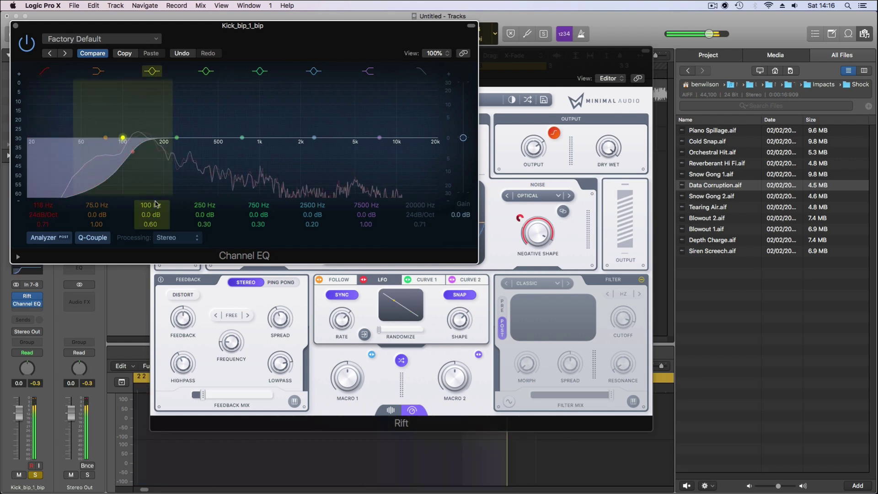
{"action": "left_click", "coordinate": [190, 237]}
{"action": "left_click", "coordinate": [173, 272]}
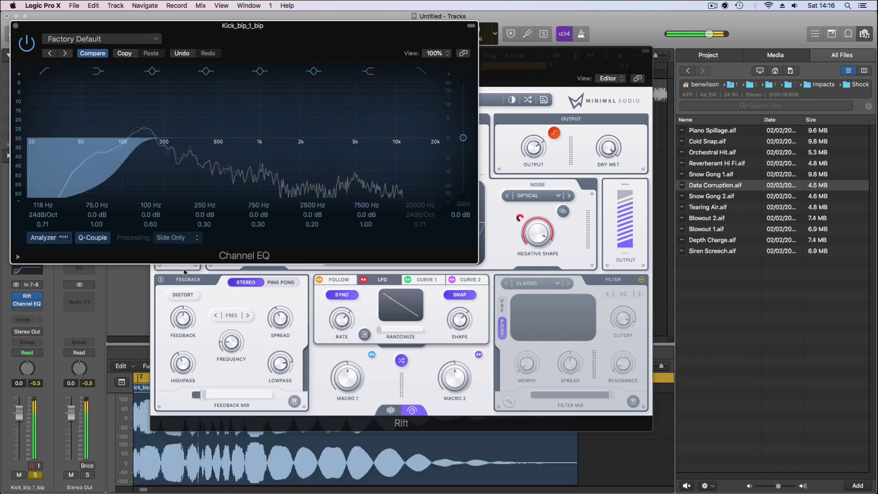
{"action": "left_click_drag", "start_coordinate": [127, 183], "coordinate": [160, 174]}
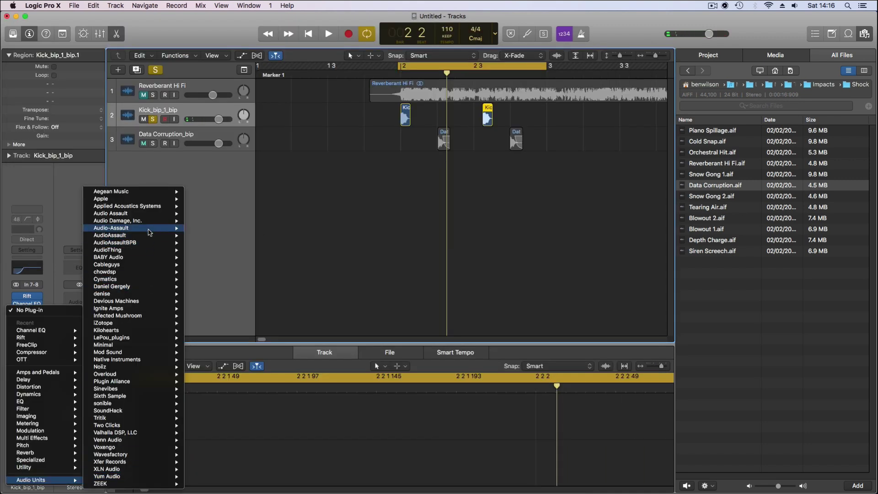
Insert the Audio Assault HeadCrusherFree plug-in on the kick track and adjust its tone while listening.
{"action": "left_click", "coordinate": [271, 231]}
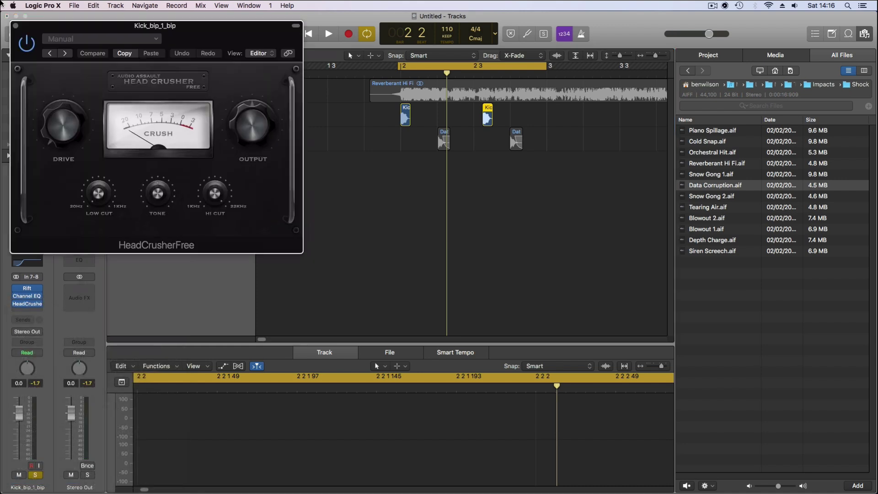
{"action": "key", "text": "space"}
{"action": "mouse_move", "coordinate": [157, 197]}
{"action": "left_mouse_down"}
{"action": "mouse_move", "coordinate": [161, 247]}
{"action": "mouse_move", "coordinate": [157, 211]}
{"action": "left_mouse_up"}
{"action": "key", "text": "space"}
{"action": "key", "text": "space"}
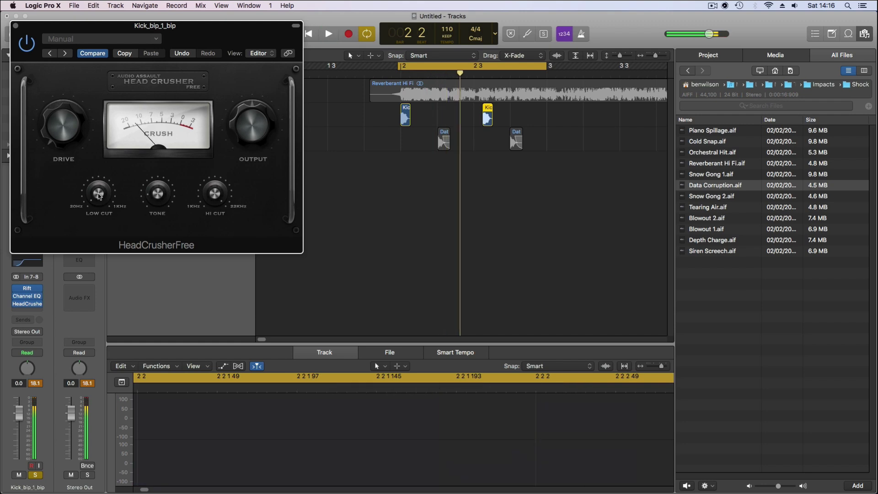
{"action": "left_click", "coordinate": [15, 25]}
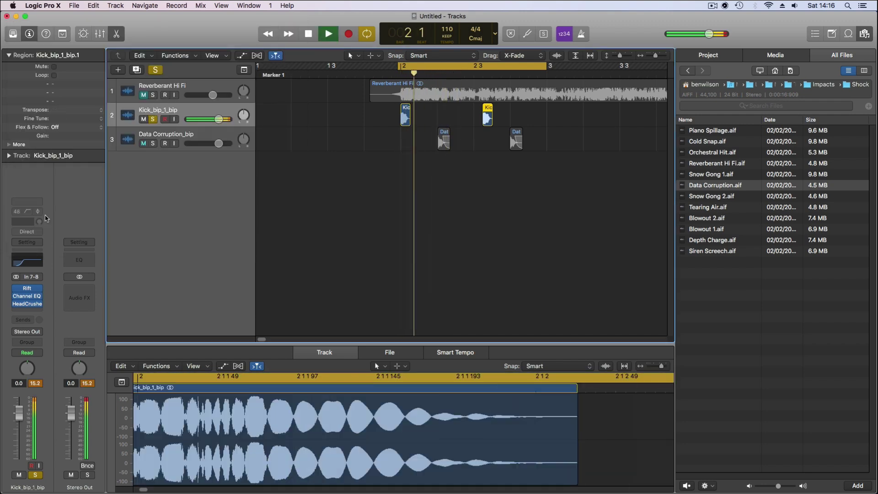
Insert a stereo Compressor after HeadCrusherFree, lower its input gain, lengthen the attack, set the release to about 29 ms, and adjust the make-up gain.
{"action": "left_click", "coordinate": [40, 312]}
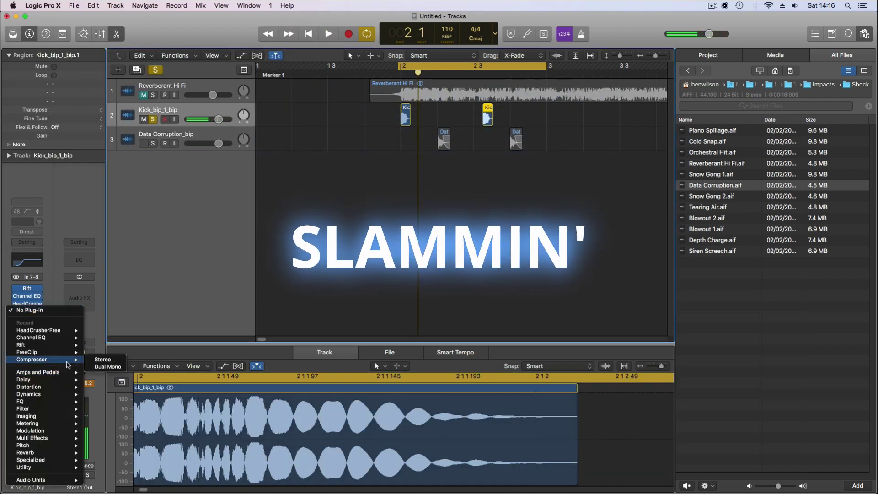
{"action": "left_click", "coordinate": [92, 360]}
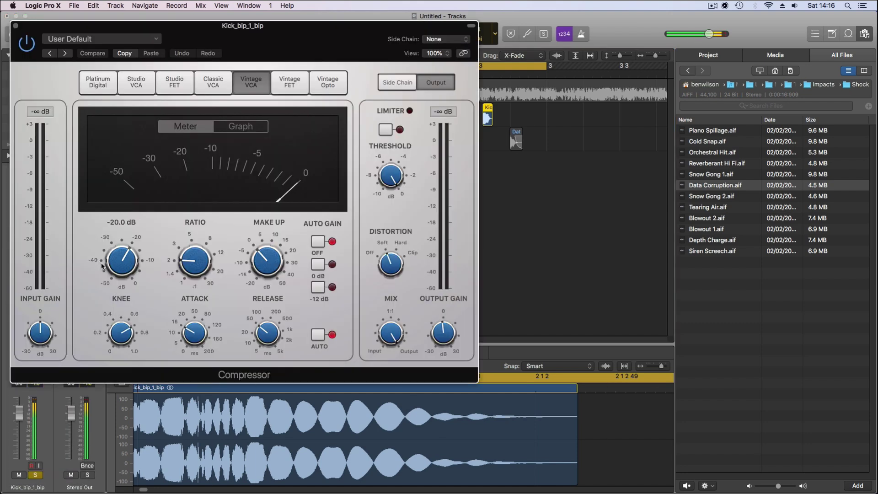
{"action": "left_click_drag", "start_coordinate": [40, 333], "coordinate": [37, 347]}
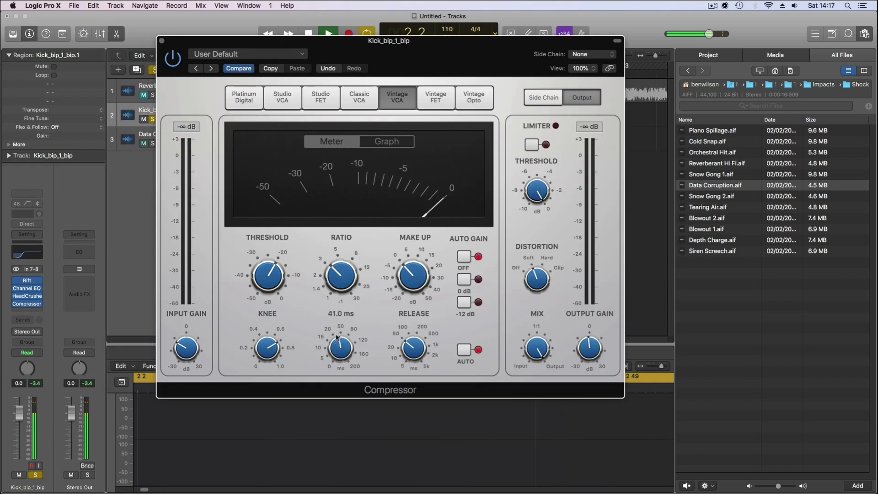
{"action": "left_click_drag", "start_coordinate": [433, 353], "coordinate": [394, 341]}
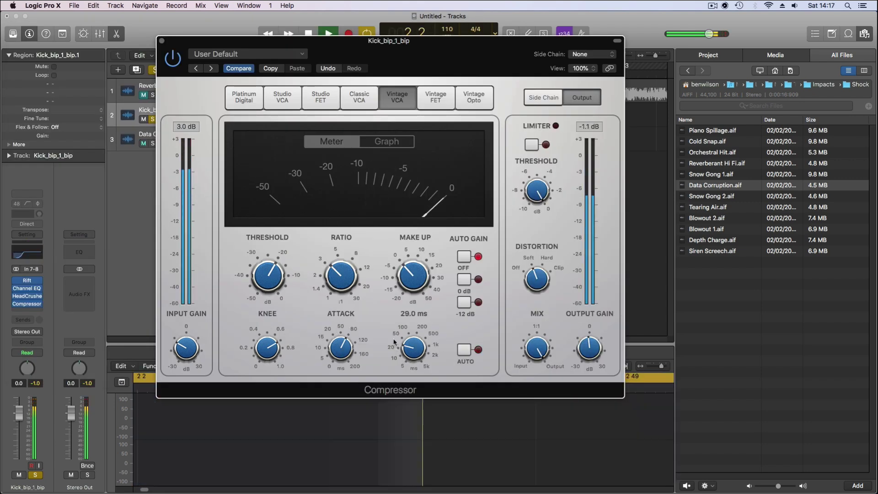
{"action": "left_click_drag", "start_coordinate": [419, 295], "coordinate": [410, 279]}
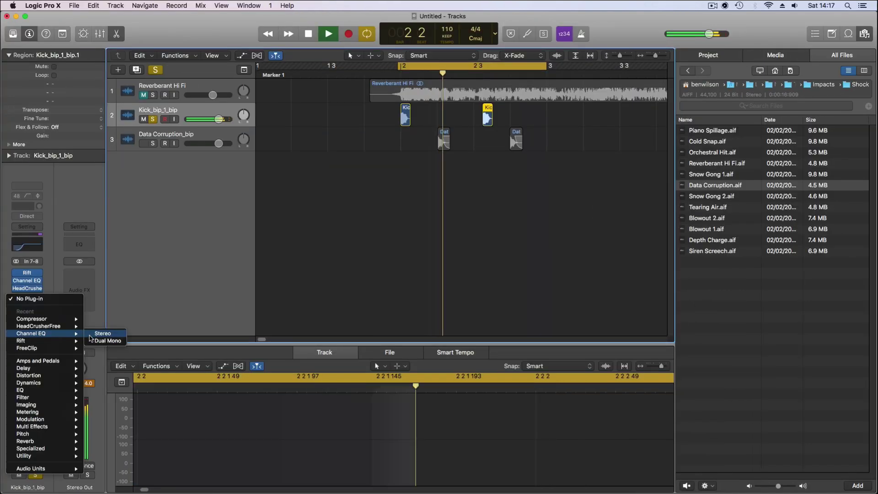
Insert a stereo Channel EQ before the Compressor with a 48 dB/Oct low cut at 20.5 Hz and a dip near 100 Hz.
{"action": "left_click", "coordinate": [108, 335]}
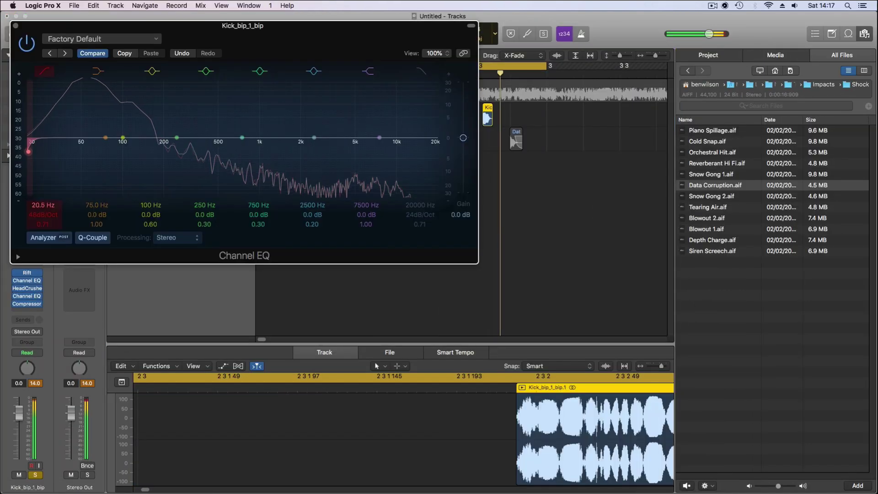
{"action": "left_click_drag", "start_coordinate": [123, 137], "coordinate": [114, 179]}
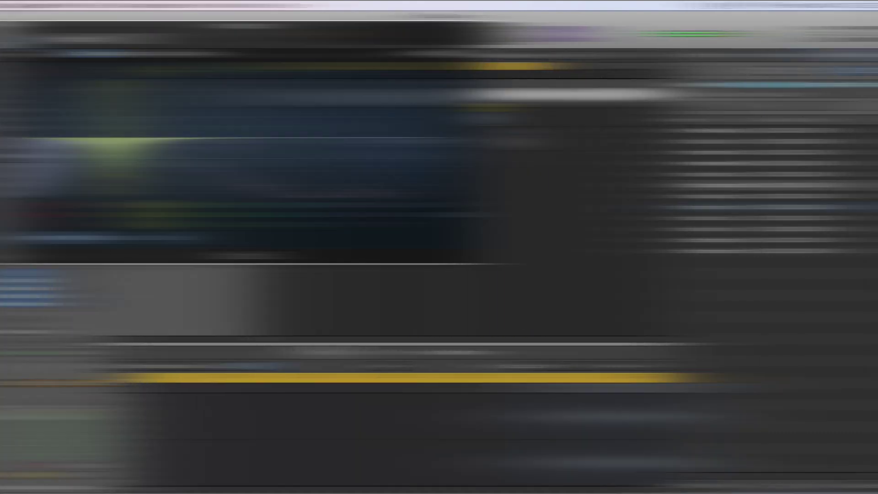
Place Tearing Air.aif on a new track and line up its loud onset with the first kick at bar 2.
{"action": "left_click_drag", "start_coordinate": [312, 228], "coordinate": [307, 230]}
{"action": "scroll", "coordinate": [328, 237], "scroll_direction": "left", "scroll_amount": 4}
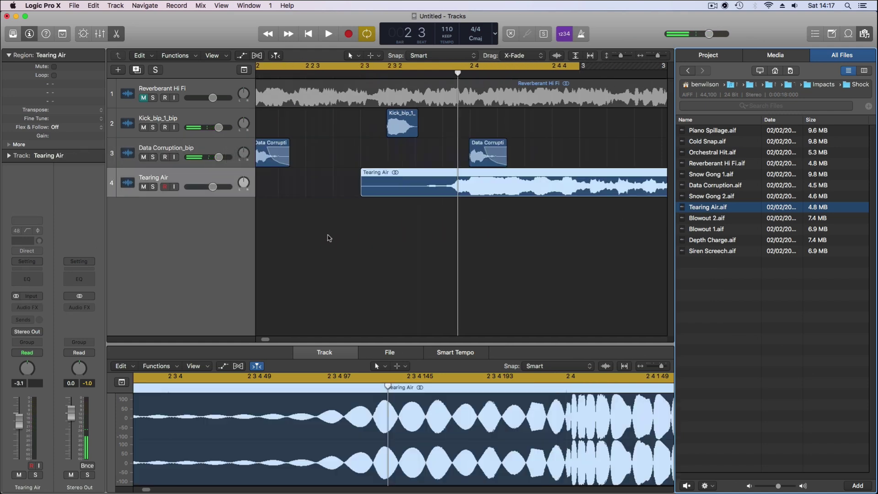
{"action": "left_click_drag", "start_coordinate": [559, 191], "coordinate": [357, 181]}
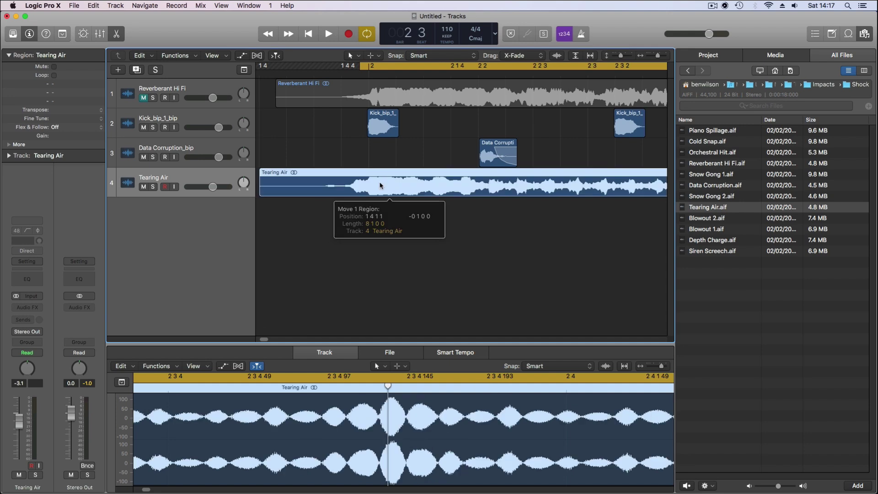
Cut Tearing Air down to the short slice under the first kick and give that slice a curved fade-out.
{"action": "key", "text": "space"}
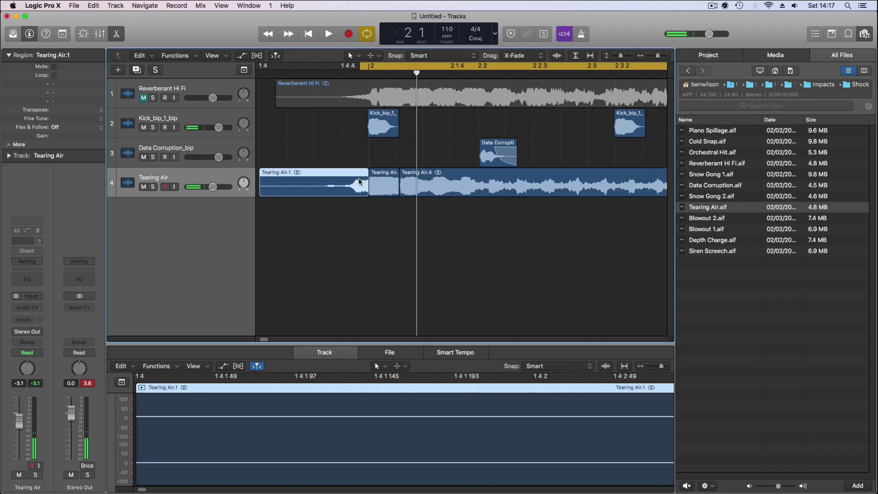
{"action": "key", "text": "BackSpace"}
{"action": "left_click", "coordinate": [407, 182]}
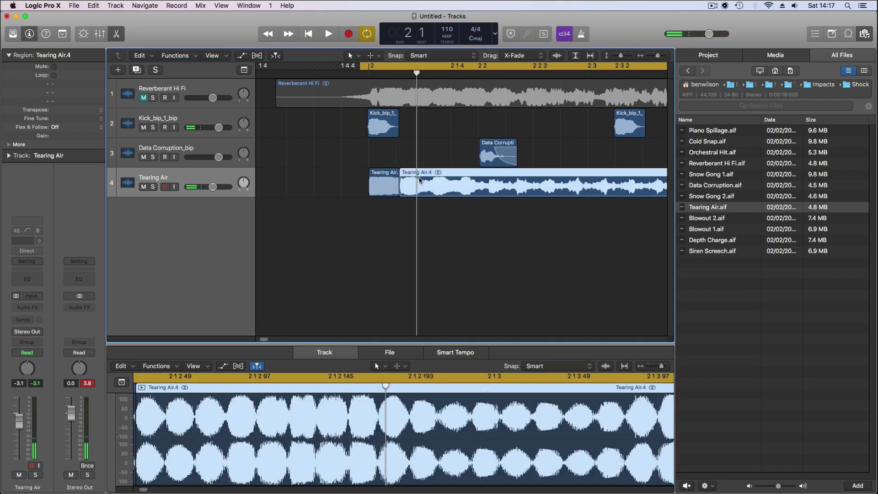
{"action": "key", "text": "BackSpace"}
{"action": "left_click", "coordinate": [392, 172]}
{"action": "mouse_move", "coordinate": [396, 172]}
{"action": "left_mouse_down"}
{"action": "mouse_move", "coordinate": [377, 171]}
{"action": "mouse_move", "coordinate": [385, 194]}
{"action": "left_mouse_up"}
{"action": "key", "text": "space"}
{"action": "key", "text": "space"}
{"action": "key", "text": "space"}
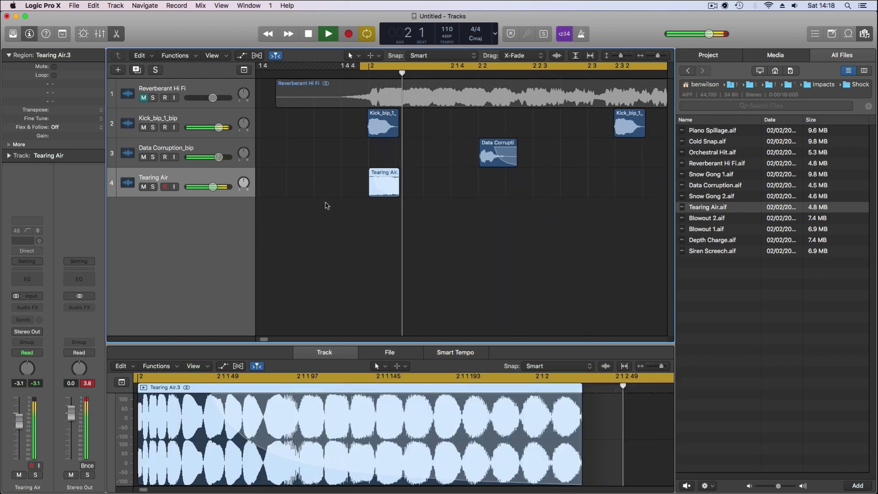
{"action": "key", "text": "space"}
Bounce the first kick and the Tearing Air slice together in place, and put the bounced region on the Kick_bip_1_bip track at bar 2.
{"action": "left_click_drag", "start_coordinate": [364, 131], "coordinate": [365, 131]}
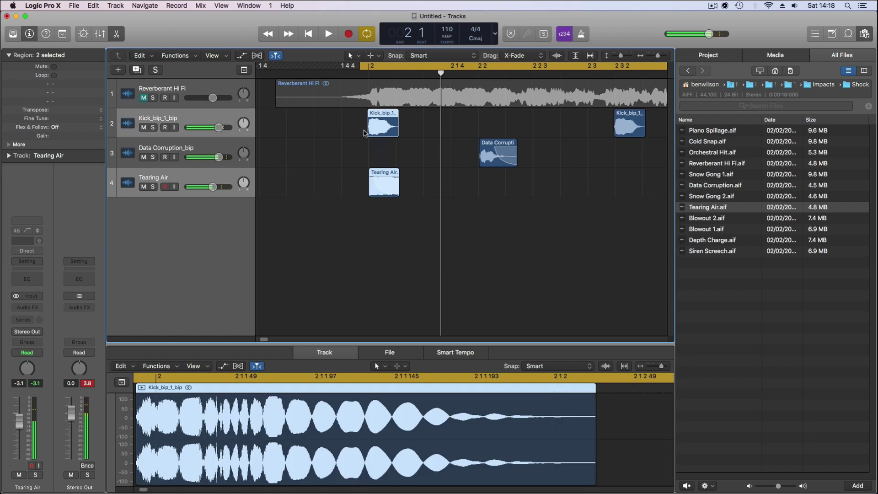
{"action": "key", "text": "ctrl+b"}
{"action": "key", "text": "Return"}
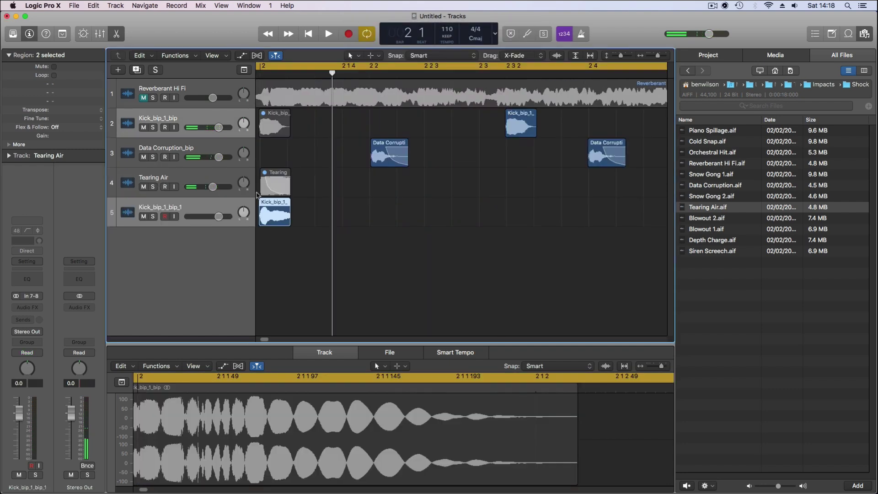
{"action": "key", "text": "BackSpace"}
{"action": "left_click_drag", "start_coordinate": [385, 217], "coordinate": [385, 125]}
{"action": "key", "text": "space"}
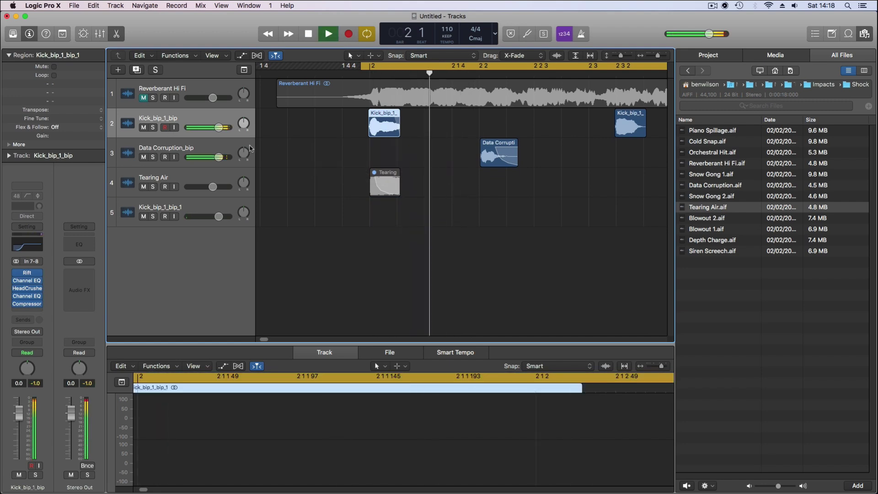
Solo the Kick_bip_1_bip track, bypass Rift and the second Channel EQ, and audition the bounced kick through HeadCrusherFree.
{"action": "key", "text": "s"}
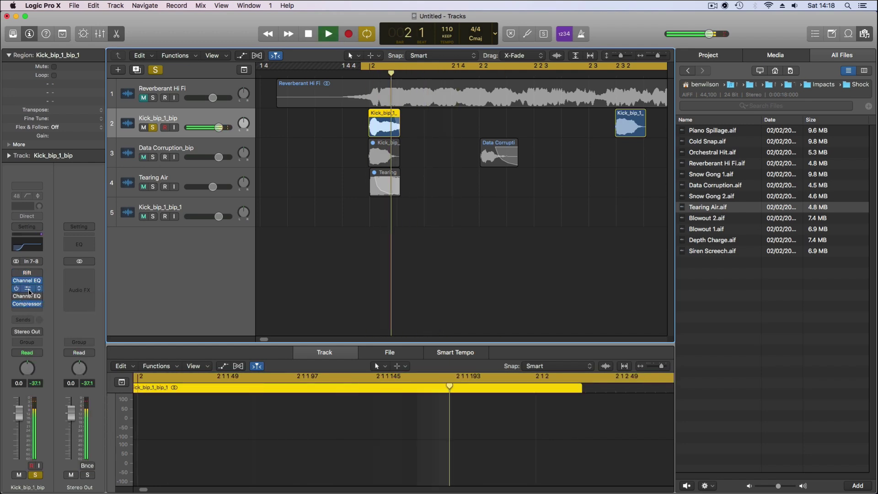
{"action": "left_click", "coordinate": [23, 288]}
{"action": "key", "text": "space"}
{"action": "key", "text": "space"}
{"action": "key", "text": "space"}
{"action": "key", "text": "space"}
{"action": "key", "text": "space"}
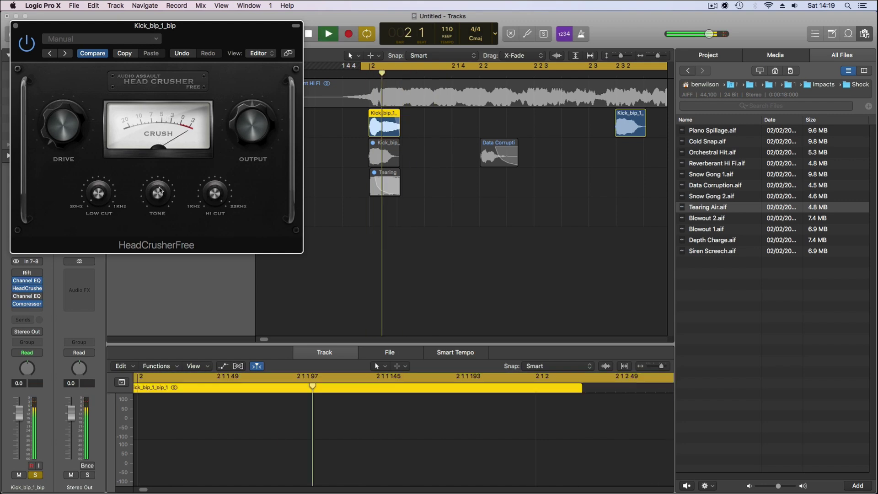
{"action": "key", "text": "space"}
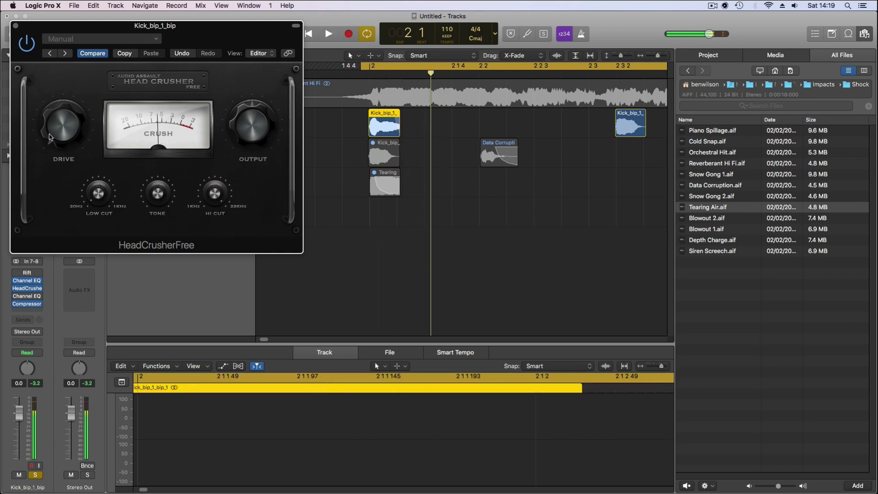
{"action": "key", "text": "space"}
{"action": "key", "text": "space"}
{"action": "key", "text": "space"}
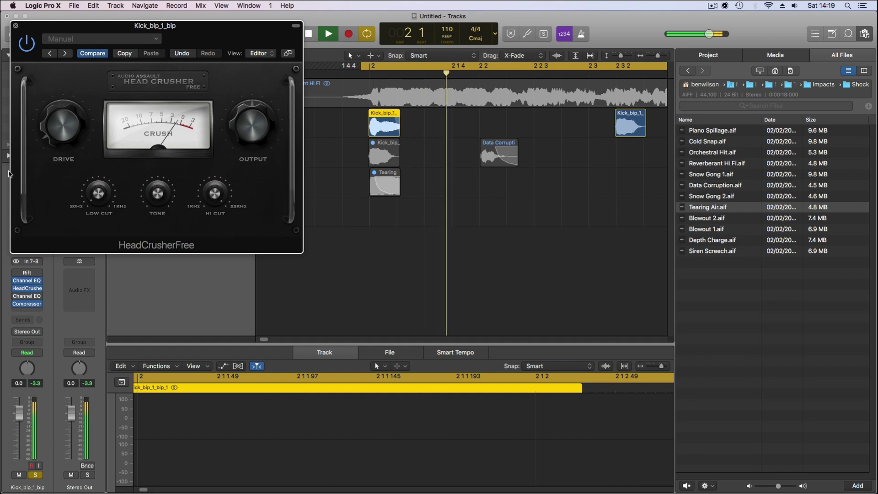
{"action": "left_click", "coordinate": [16, 26]}
Solo the Data Corruption_bip track together with the kick and delete the old second kick region after beat 2 3.
{"action": "key", "text": "z"}
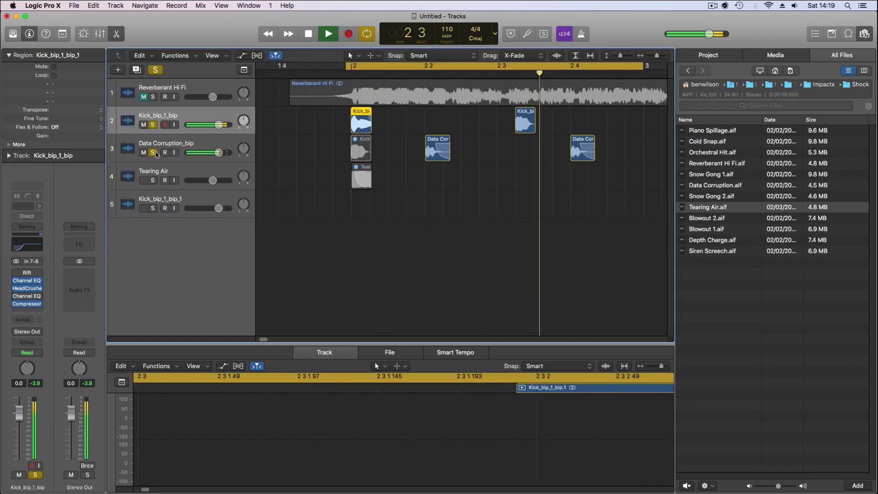
{"action": "key", "text": "space"}
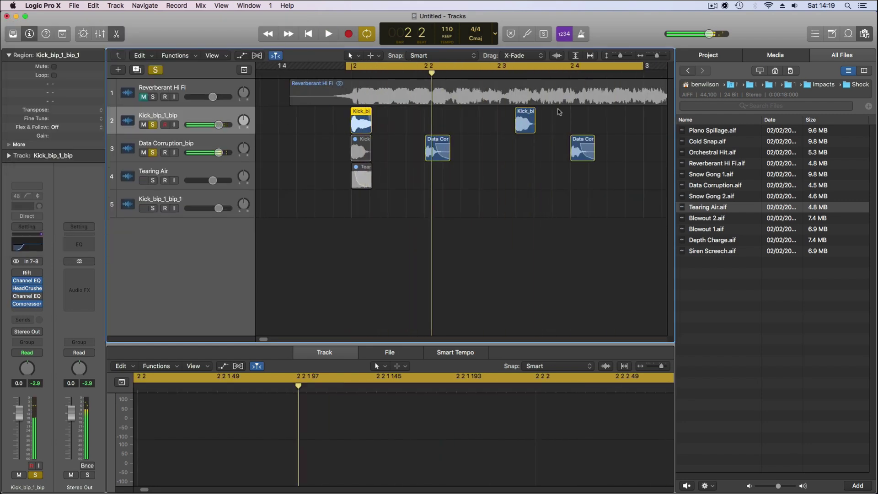
{"action": "key", "text": "Delete"}
{"action": "key", "text": "space"}
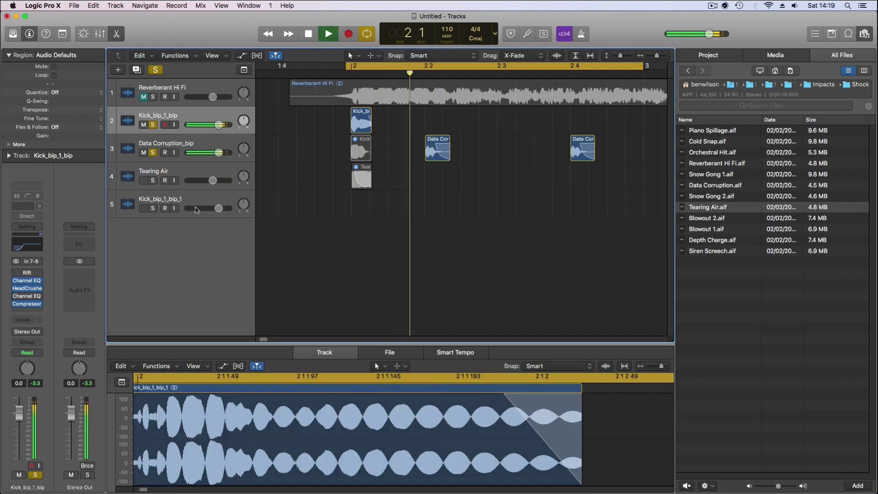
Raise the Compressor's input gain on the Kick_bip_1_bip track and copy the kick region to just before beat 2 3.
{"action": "key", "text": "space"}
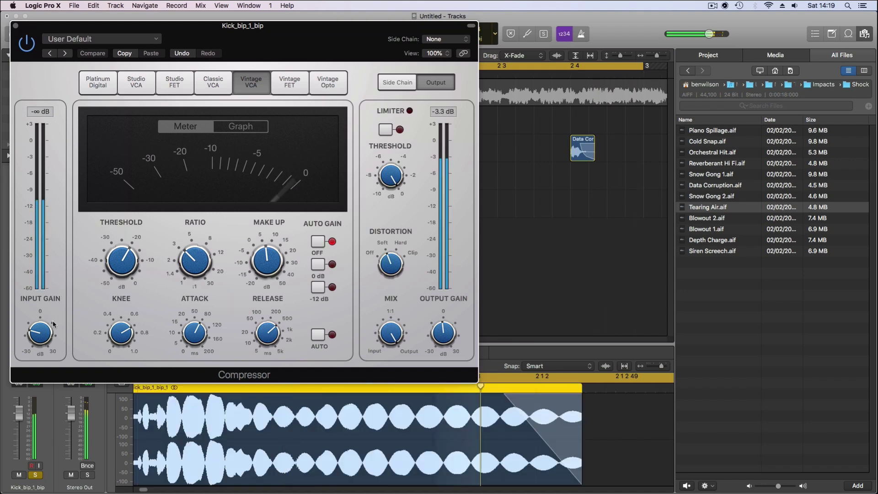
{"action": "left_click_drag", "start_coordinate": [40, 330], "coordinate": [44, 319]}
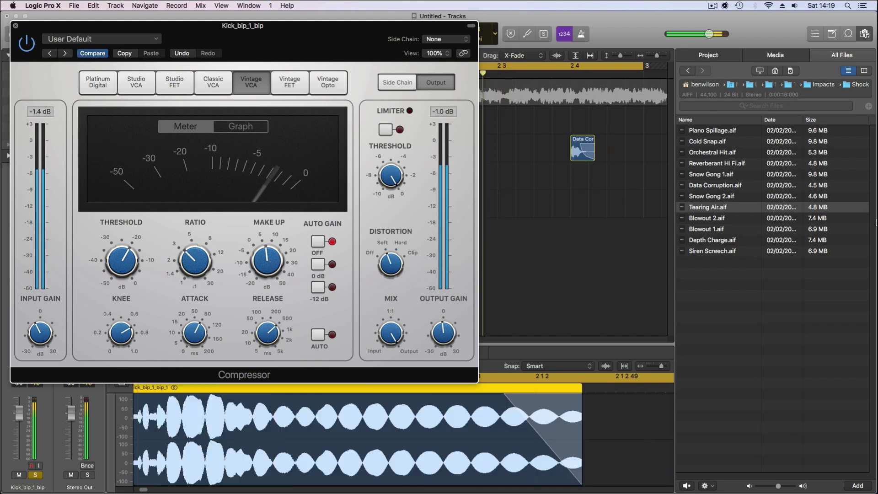
{"action": "key", "text": "v"}
{"action": "left_click_drag", "start_coordinate": [365, 122], "coordinate": [461, 122]}
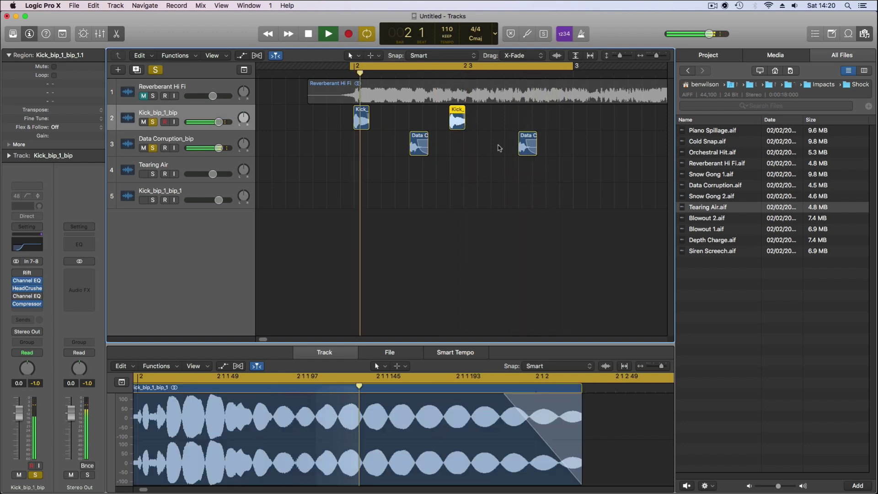
{"action": "key", "text": "space"}
Solo the Data Corruption_bip track and add a stereo kHs Frequency Shifter set to 98.3 Hz.
{"action": "left_click", "coordinate": [149, 140]}
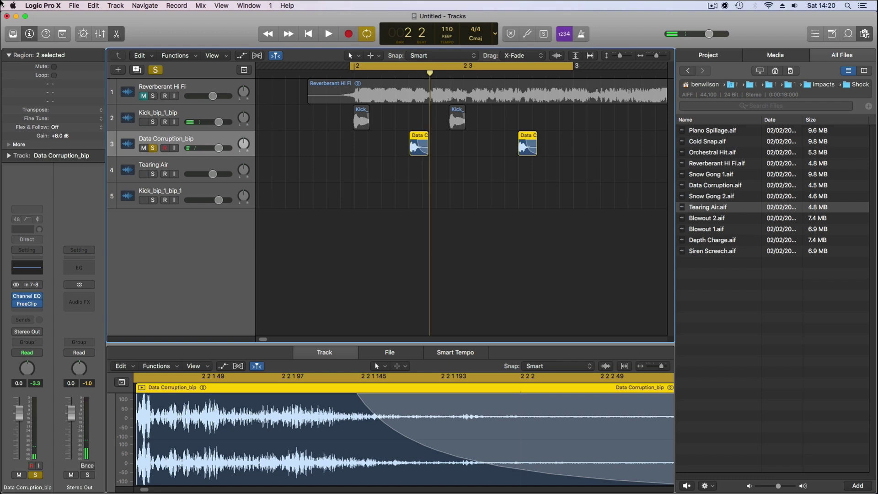
{"action": "left_click", "coordinate": [40, 310]}
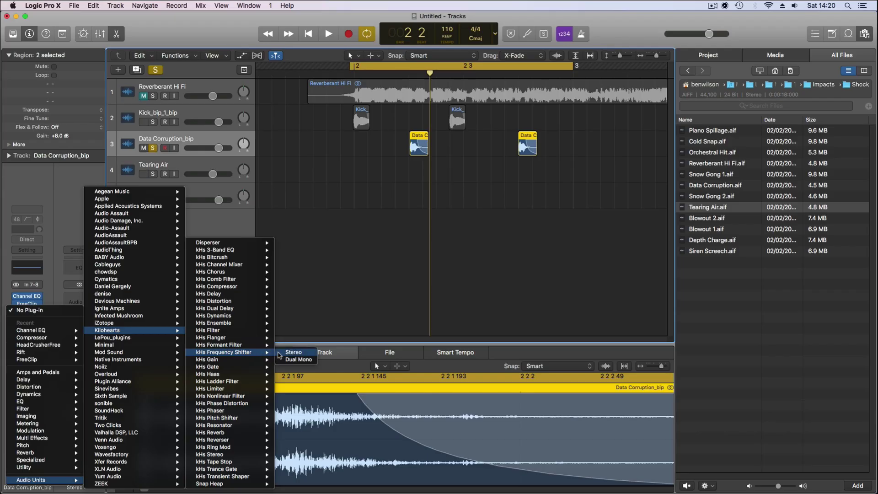
{"action": "left_click", "coordinate": [280, 353]}
{"action": "key", "text": "space"}
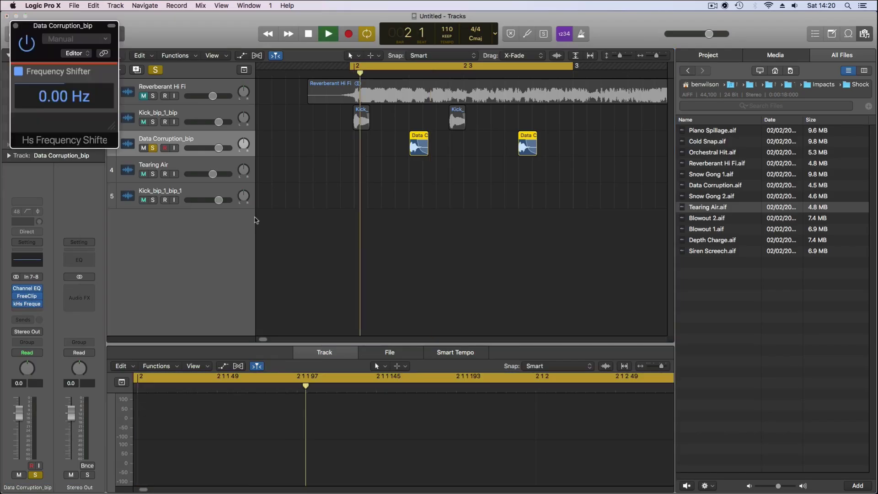
{"action": "left_click_drag", "start_coordinate": [55, 113], "coordinate": [55, 100]}
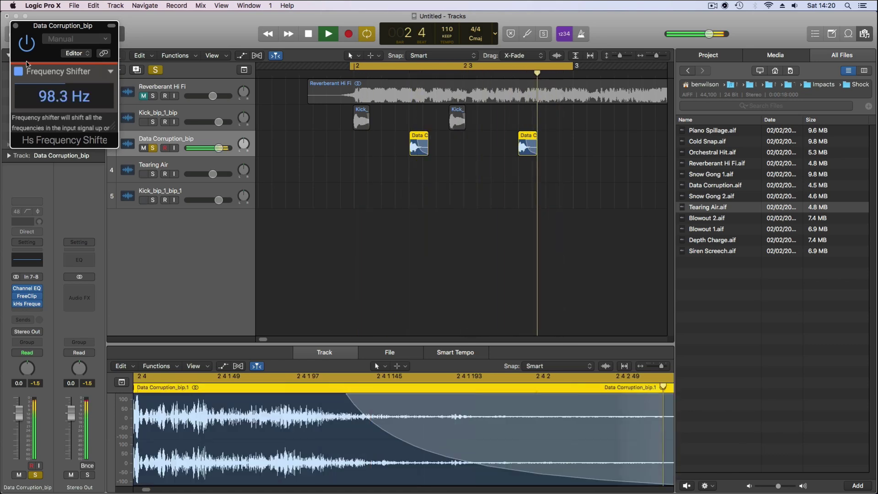
{"action": "left_click", "coordinate": [16, 26]}
{"action": "key", "text": "space"}
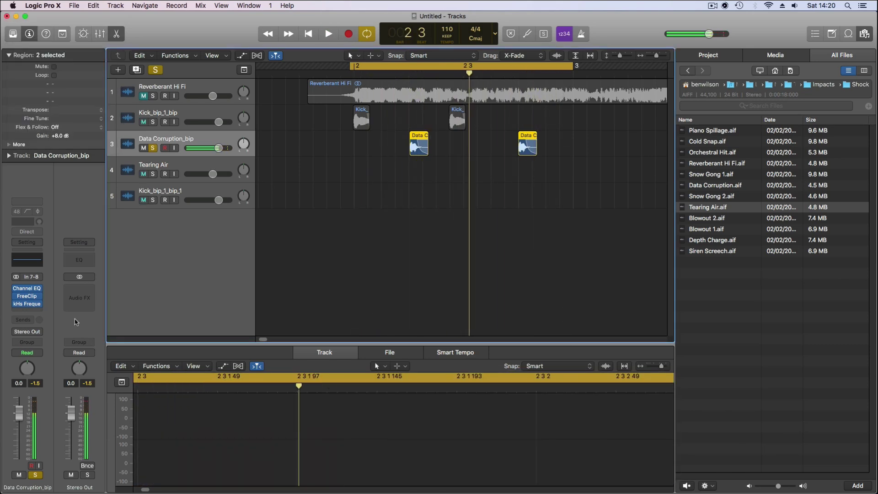
Add an Enveloper after the Frequency Shifter on Data Corruption_bip and lower its release gain during playback.
{"action": "left_click", "coordinate": [38, 310]}
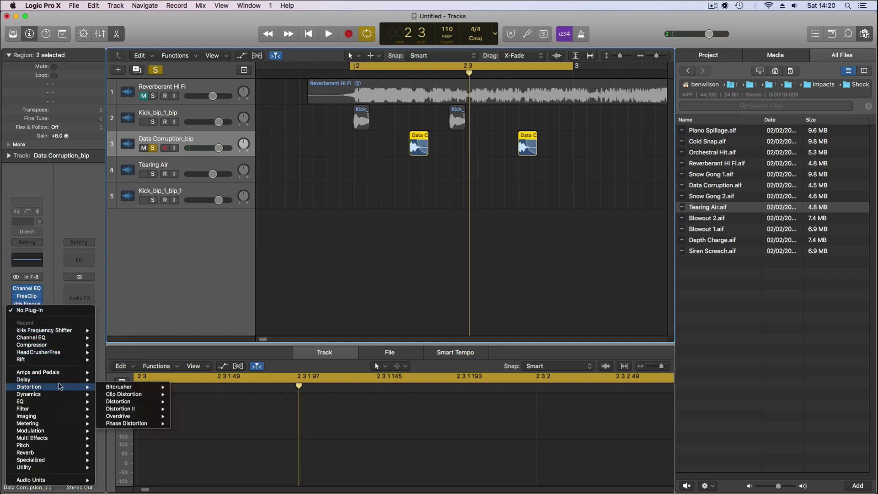
{"action": "mouse_move", "coordinate": [59, 393]}
{"action": "mouse_move", "coordinate": [133, 416]}
{"action": "left_click", "coordinate": [188, 415]}
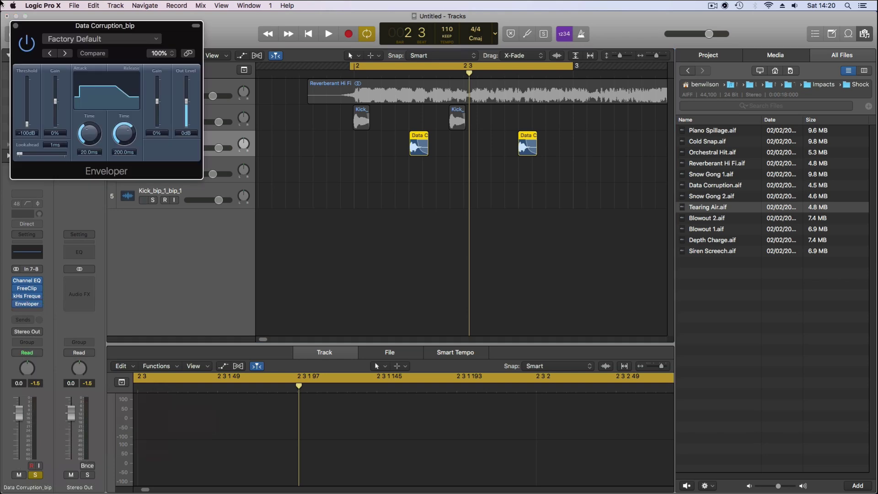
{"action": "key", "text": "space"}
{"action": "left_click_drag", "start_coordinate": [157, 105], "coordinate": [157, 123]}
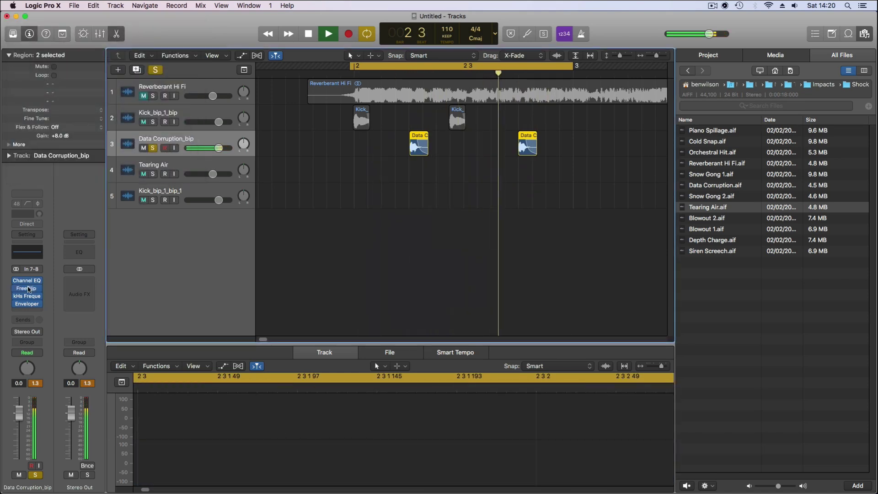
Duplicate FreeClip to the end of the Data Corruption_bip effects chain, after Enveloper, and audition the hits through the copy.
{"action": "left_click_drag", "start_coordinate": [28, 288], "coordinate": [31, 311]}
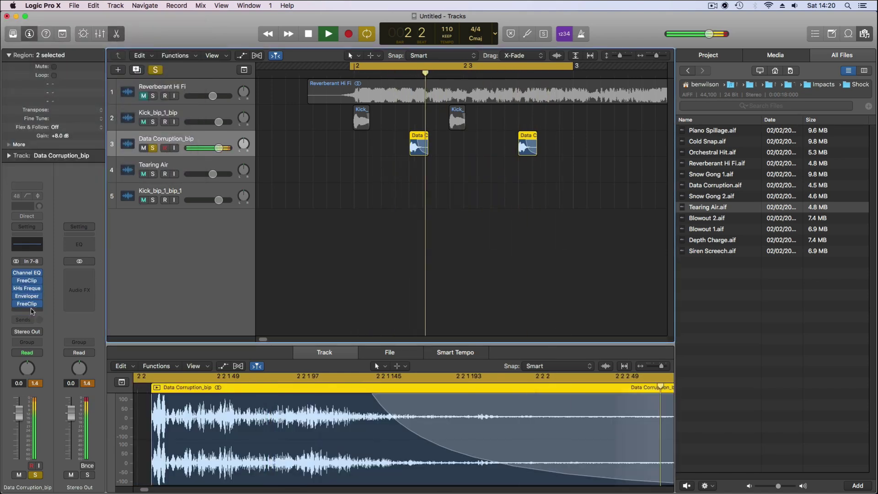
{"action": "left_click", "coordinate": [29, 304]}
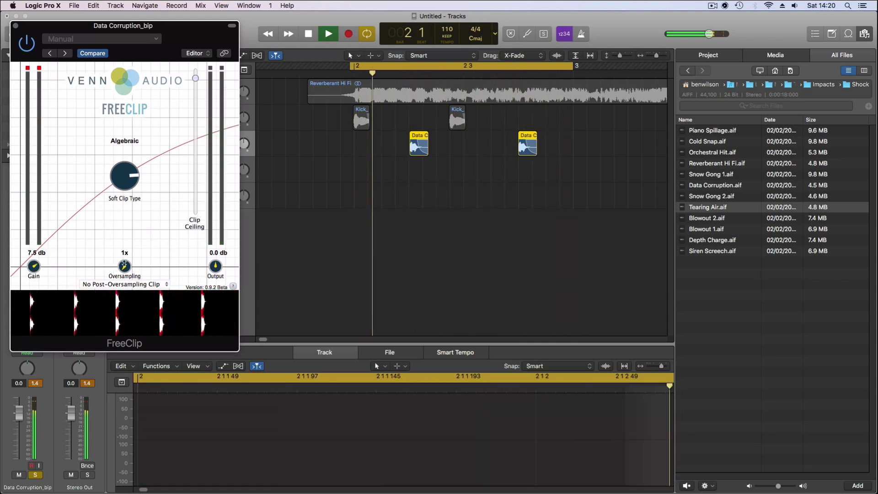
{"action": "key", "text": "space"}
{"action": "key", "text": "super+w"}
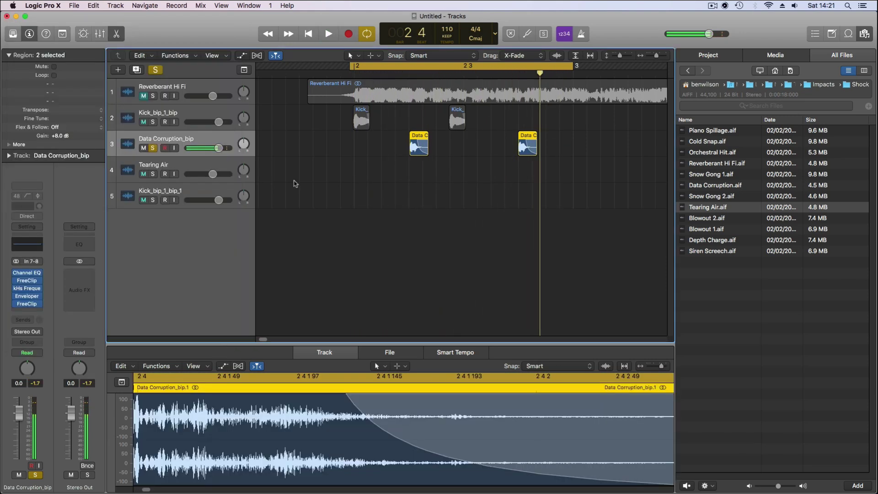
Bounce the processed Data Corruption hit in place as Data Corruption_Snarebip and copy the bounced region to beat 2 4.
{"action": "key", "text": "ctrl+b"}
{"action": "key", "text": "Return"}
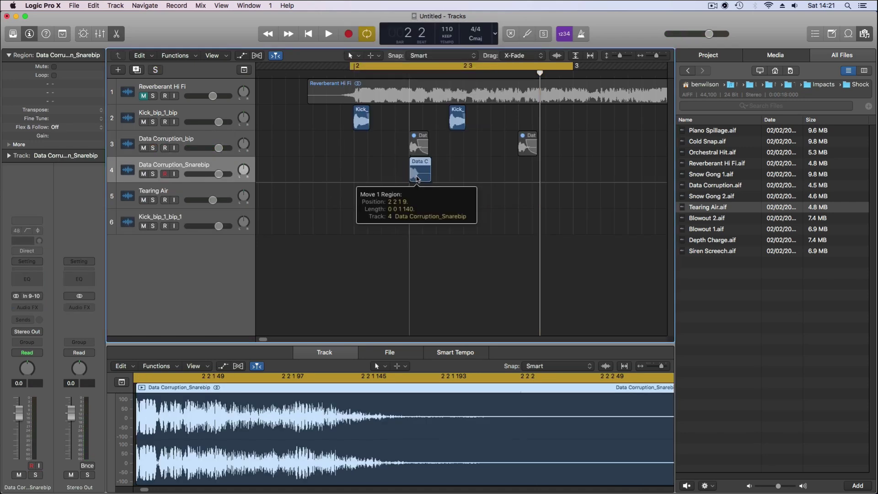
{"action": "left_click_drag", "start_coordinate": [419, 173], "coordinate": [524, 175]}
{"action": "key", "text": "space"}
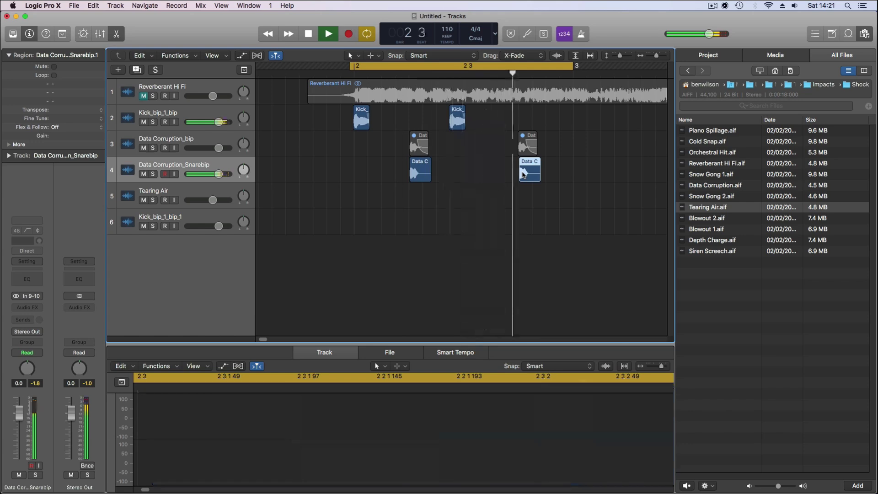
Copy the kick region to midway between beats 2 3 and 2 4, and solo the Reverberant Hi Fi track.
{"action": "left_click_drag", "start_coordinate": [459, 117], "coordinate": [502, 118]}
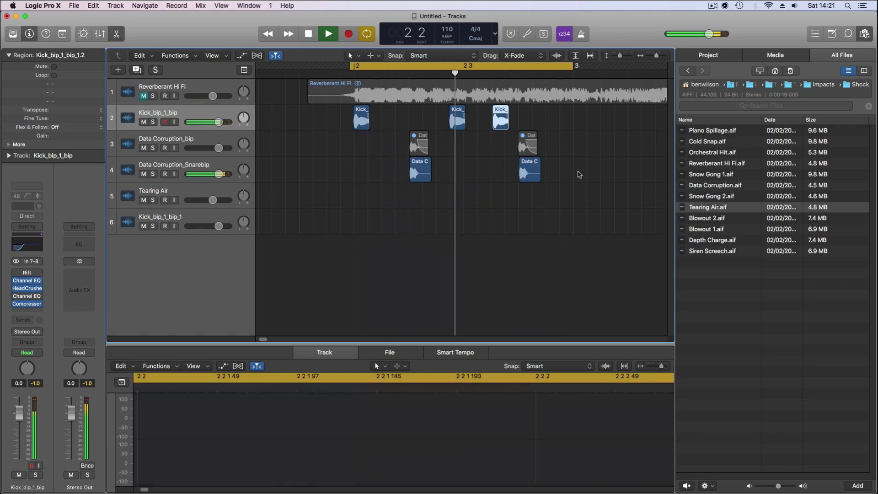
{"action": "left_click", "coordinate": [143, 95]}
{"action": "key", "text": "space"}
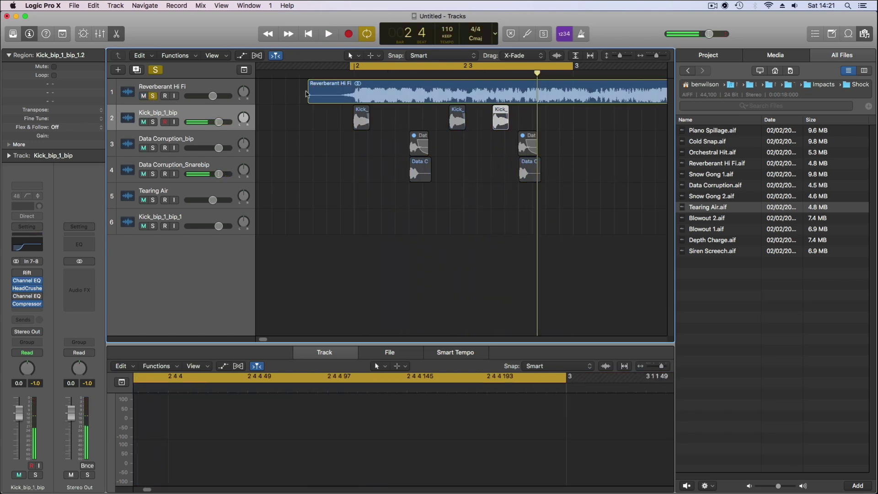
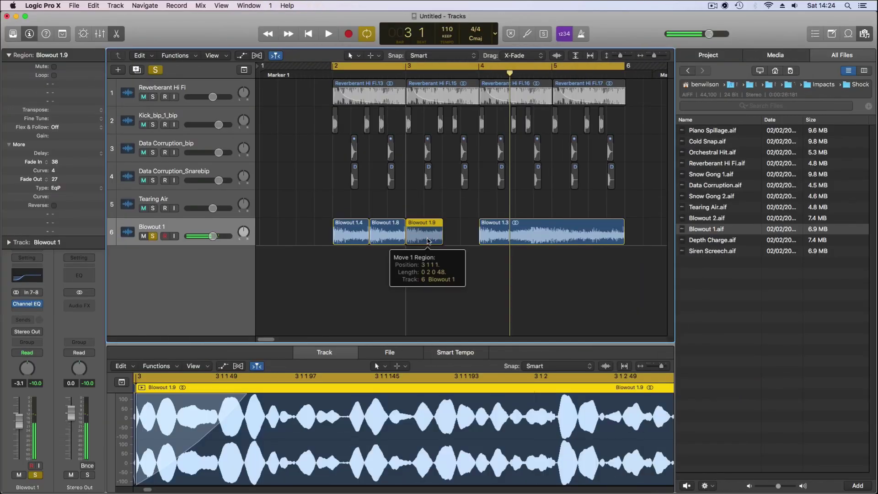
Copy a half-bar Blowout 1 slice to beat 3 3, transpose the copy by -1 semitone and audition it.
{"action": "left_click_drag", "start_coordinate": [386, 241], "coordinate": [461, 241]}
{"action": "key", "text": "space"}
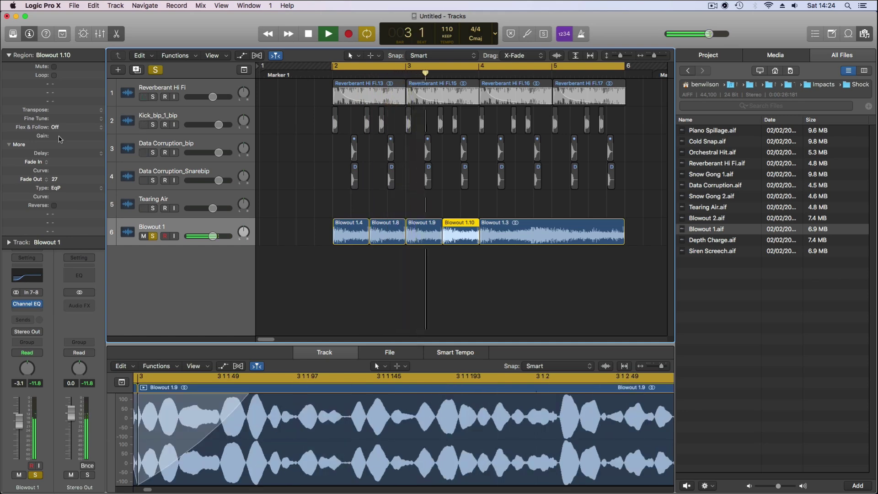
{"action": "left_click_drag", "start_coordinate": [61, 110], "coordinate": [60, 109]}
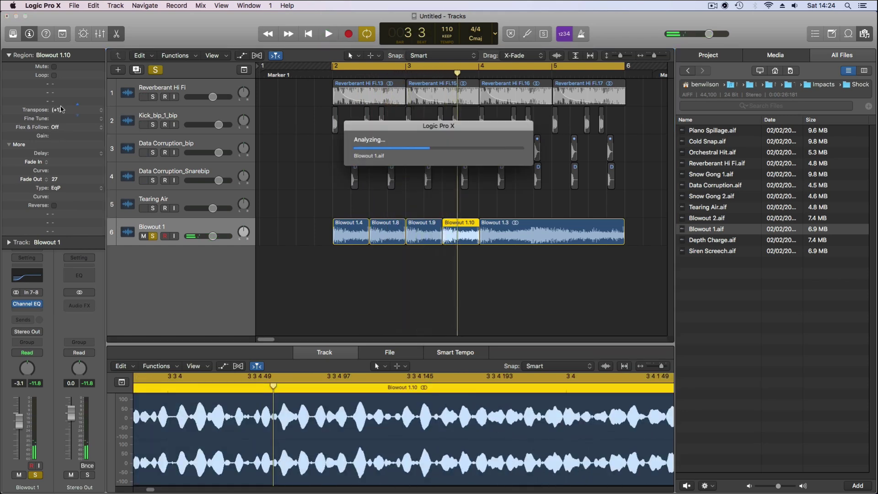
{"action": "left_click", "coordinate": [497, 234]}
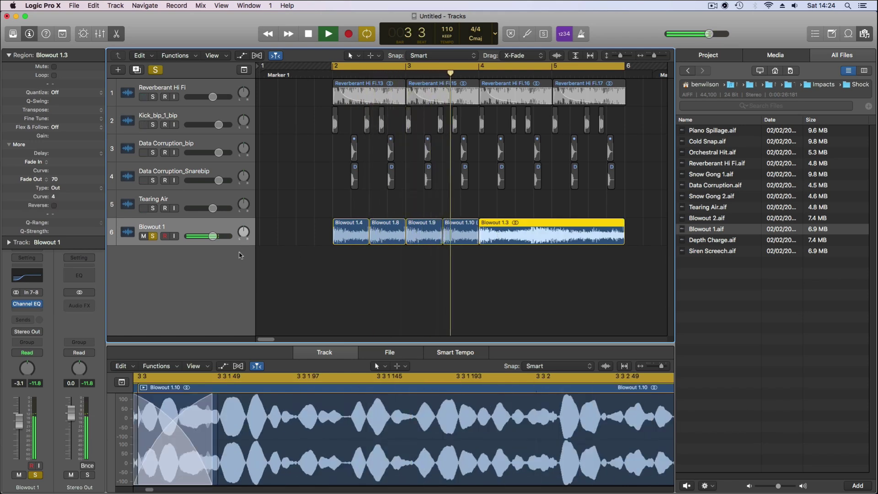
{"action": "key", "text": "space"}
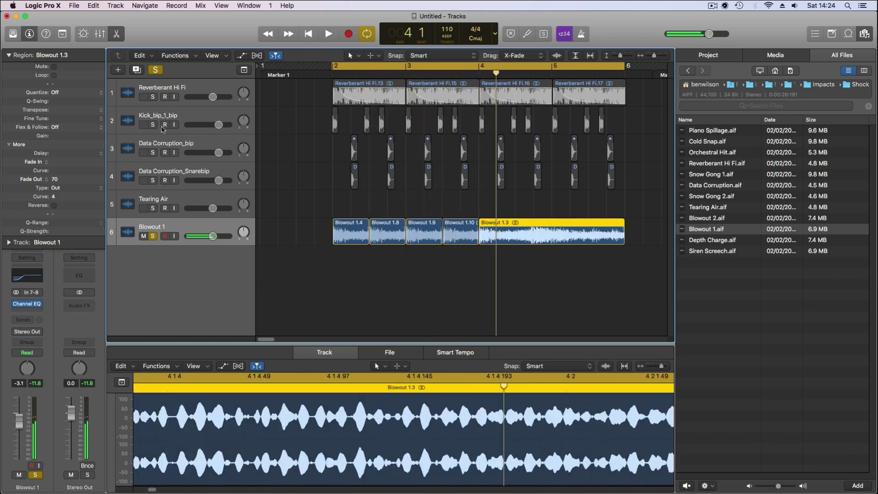
{"action": "left_click", "coordinate": [450, 230]}
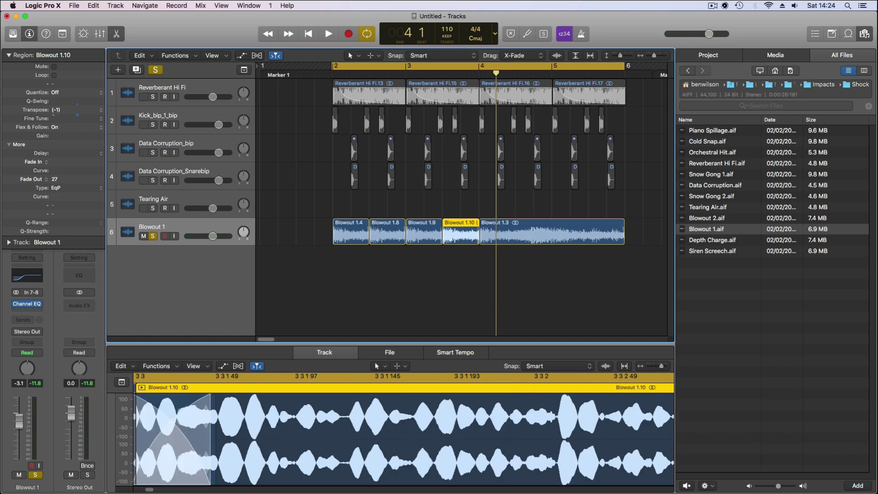
{"action": "left_click_drag", "start_coordinate": [53, 115], "coordinate": [53, 105]}
{"action": "key", "text": "space"}
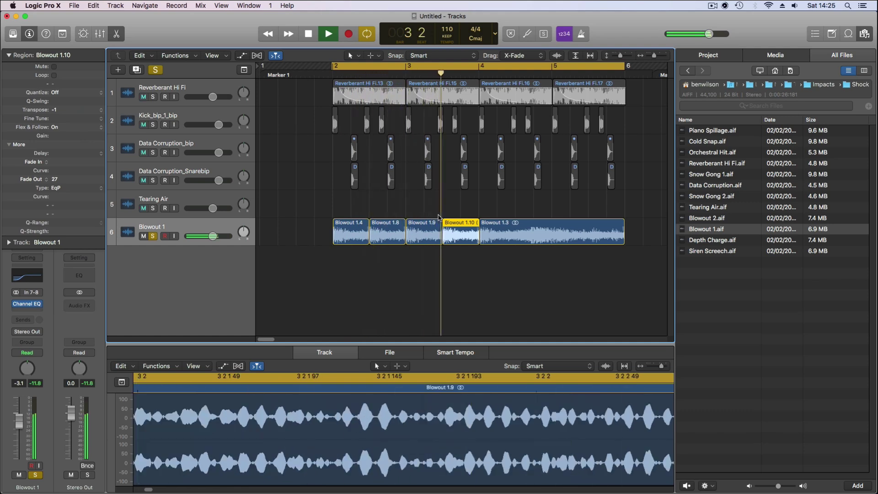
Split the Blowout 1.10 region at beat 3 4 and change the transposition of its second half.
{"action": "key", "text": "super+t"}
{"action": "key", "text": "space"}
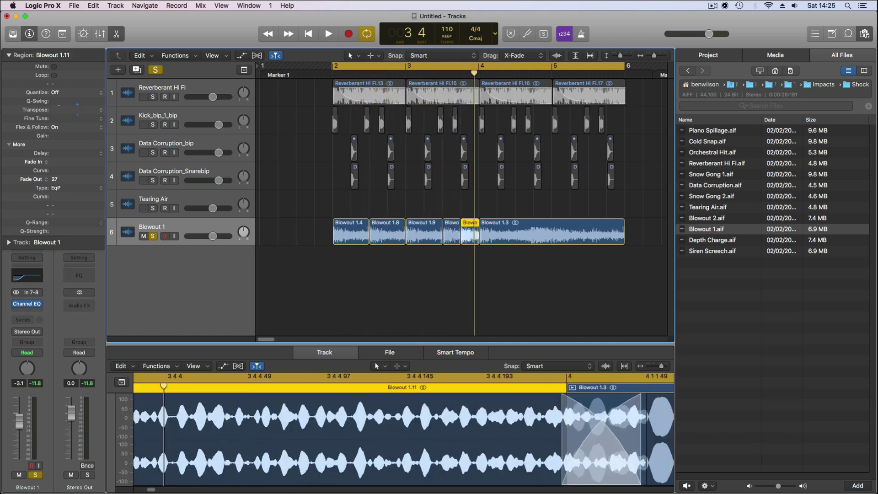
{"action": "key", "text": "space"}
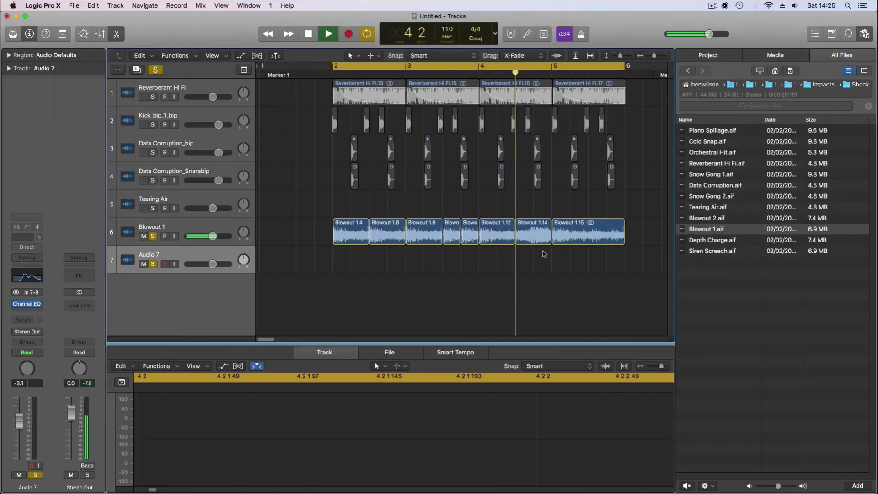
Move the Blowout 1.14 slice to the Audio 7 track at beat 2 2 and repeat the two-bar Blowout pattern from bar 4.
{"action": "left_click_drag", "start_coordinate": [534, 239], "coordinate": [370, 268]}
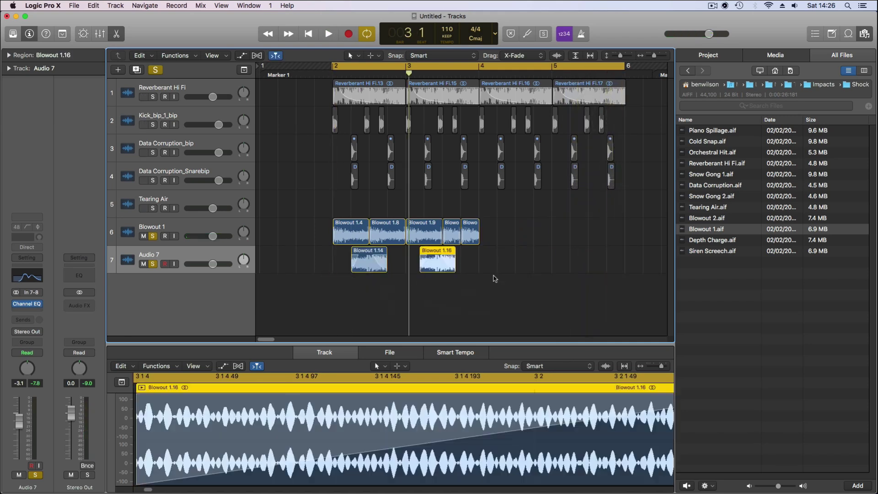
{"action": "left_click_drag", "start_coordinate": [513, 285], "coordinate": [464, 288]}
{"action": "left_click", "coordinate": [462, 288]}
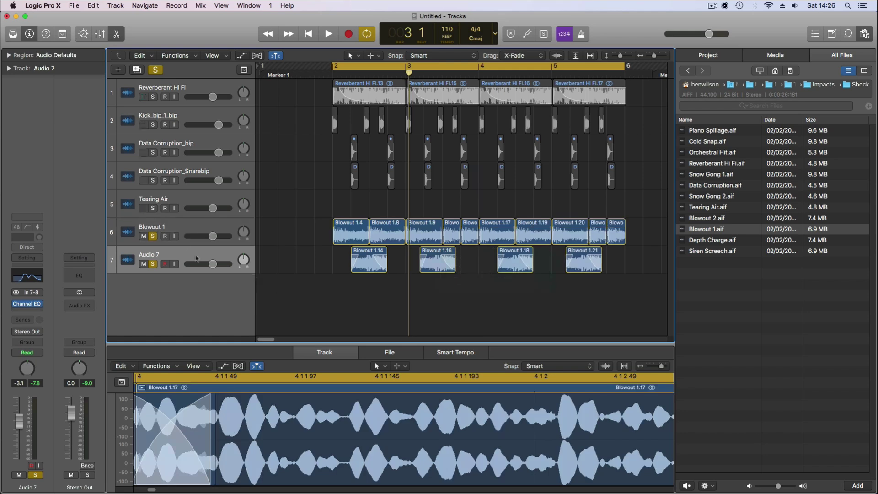
Turn off solo on the Blowout 1 track and insert ValhallaSupermassive after its Channel EQ.
{"action": "left_click", "coordinate": [151, 243]}
{"action": "left_click", "coordinate": [151, 236]}
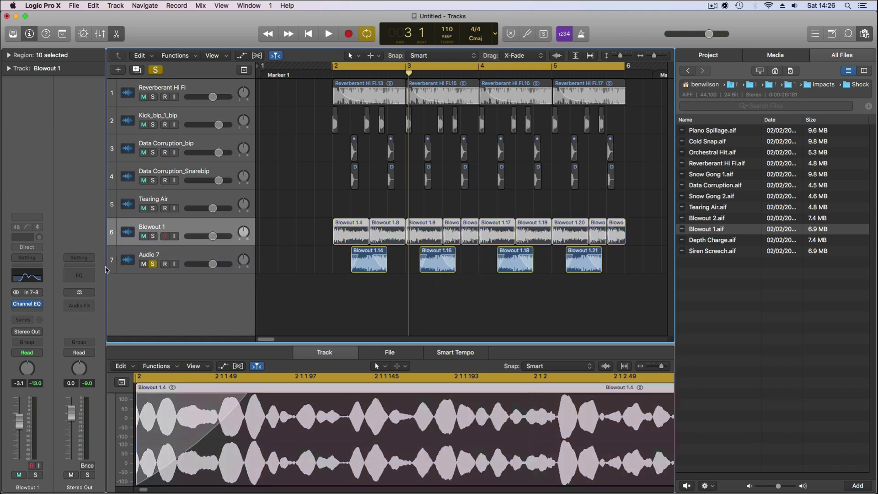
{"action": "left_click", "coordinate": [27, 311]}
{"action": "mouse_move", "coordinate": [31, 480]}
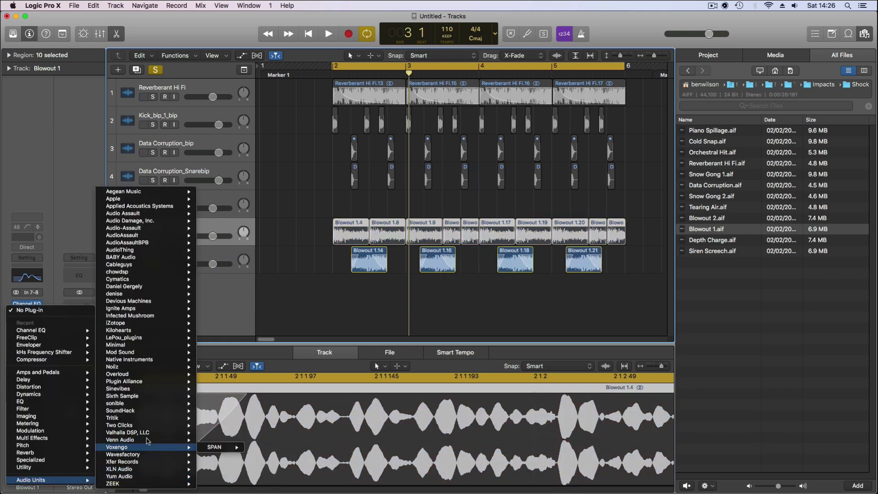
{"action": "mouse_move", "coordinate": [148, 433]}
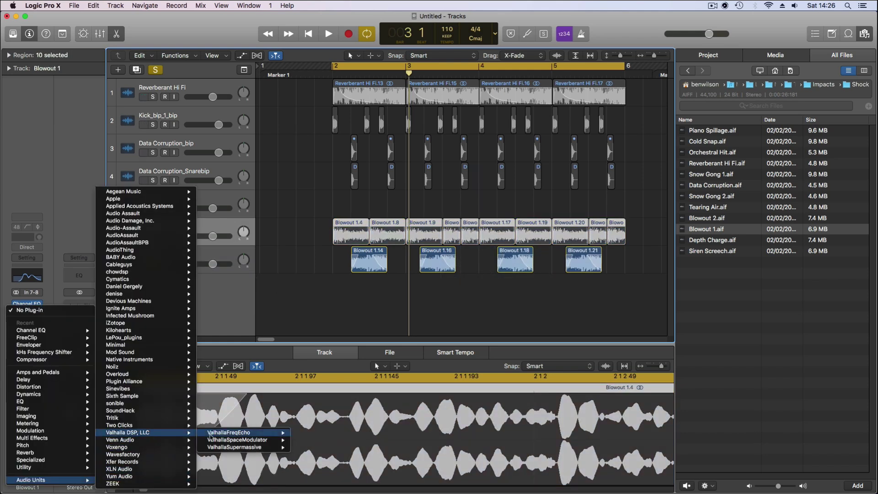
{"action": "left_click", "coordinate": [265, 433]}
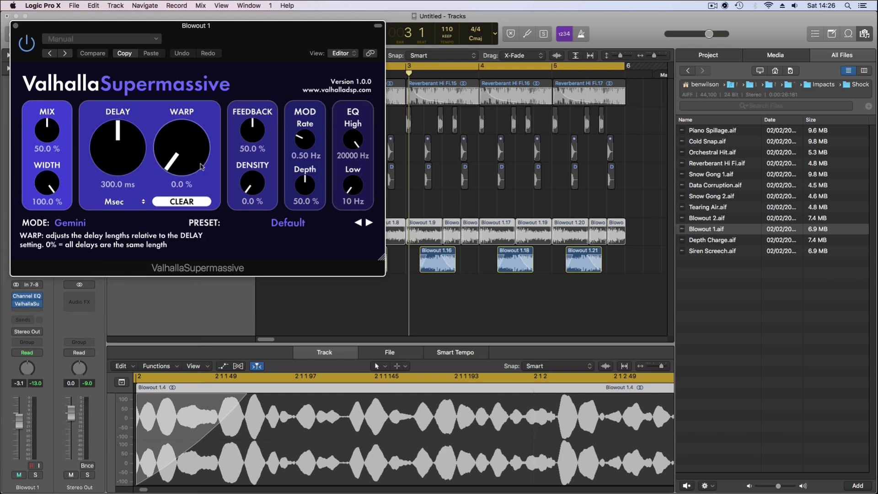
Set ValhallaSupermassive's warp to 89.9% and density to 97.0%, and place its window clear of the track list during playback.
{"action": "left_click_drag", "start_coordinate": [181, 151], "coordinate": [181, 69]}
{"action": "key", "text": "space"}
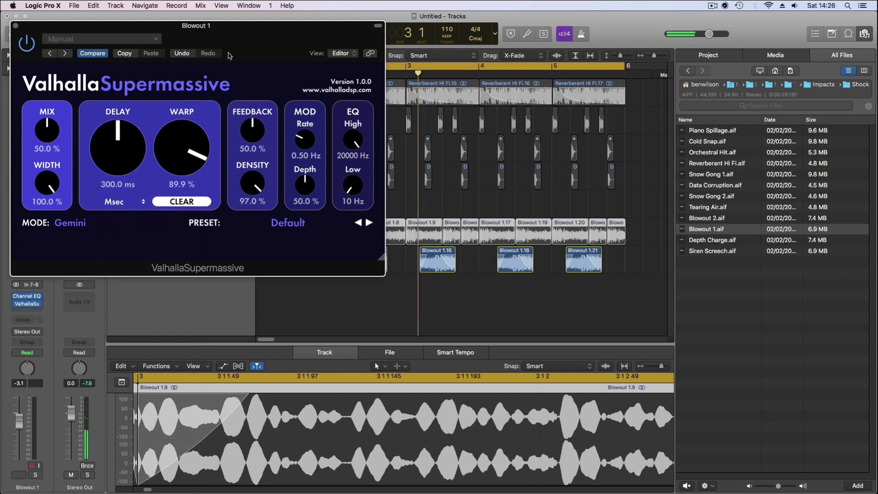
{"action": "left_click_drag", "start_coordinate": [224, 41], "coordinate": [568, 211]}
{"action": "key", "text": "space"}
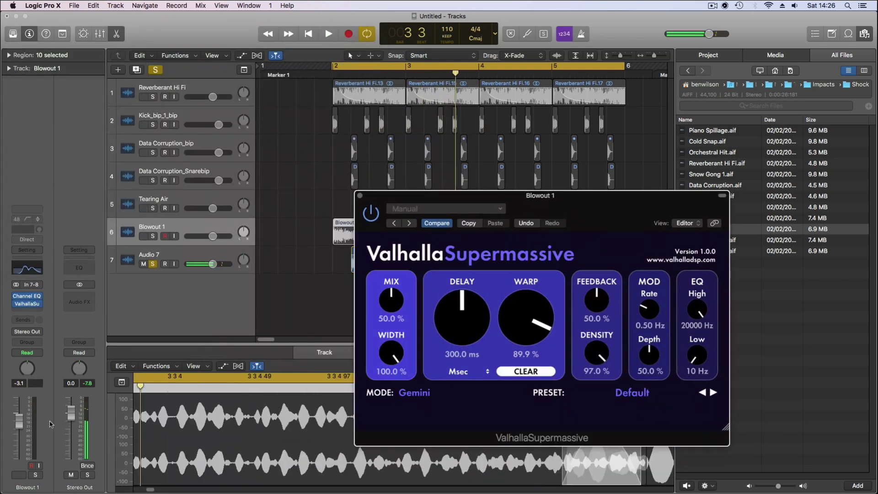
Place the Blowout 1 track's Channel EQ window clear of the track list and switch it to its comparison settings.
{"action": "key", "text": "x"}
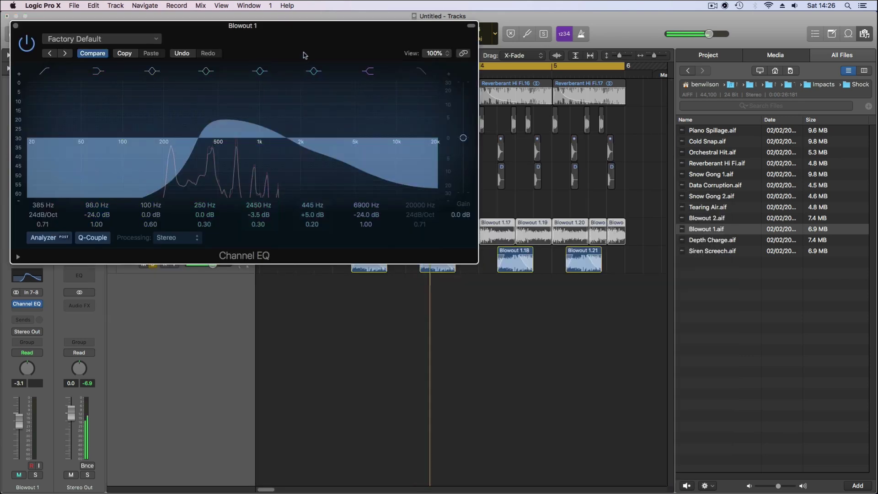
{"action": "left_click_drag", "start_coordinate": [85, 46], "coordinate": [400, 339]}
{"action": "key", "text": "space"}
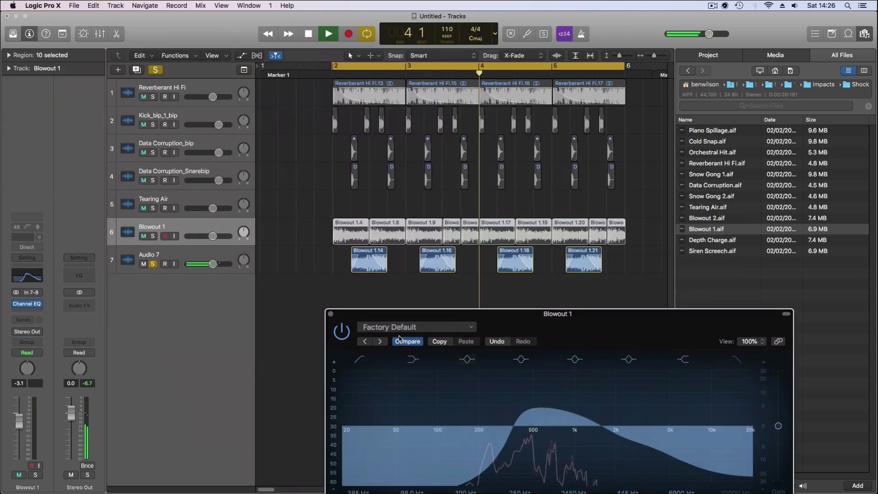
{"action": "left_click", "coordinate": [398, 343]}
{"action": "key", "text": "space"}
In the Audio 7 track's Channel EQ, raise the low cut, boost 1960 Hz by 7.5 dB and set the high shelf to 8500 Hz.
{"action": "left_click", "coordinate": [168, 259]}
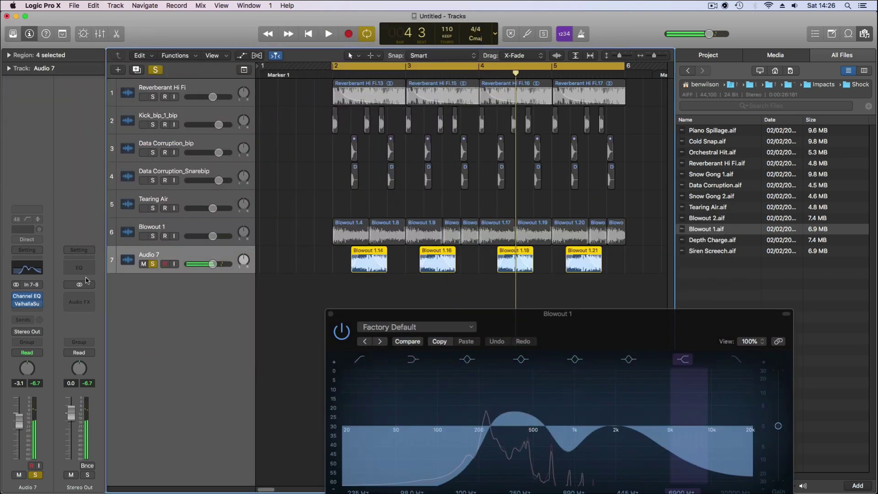
{"action": "left_click", "coordinate": [40, 294]}
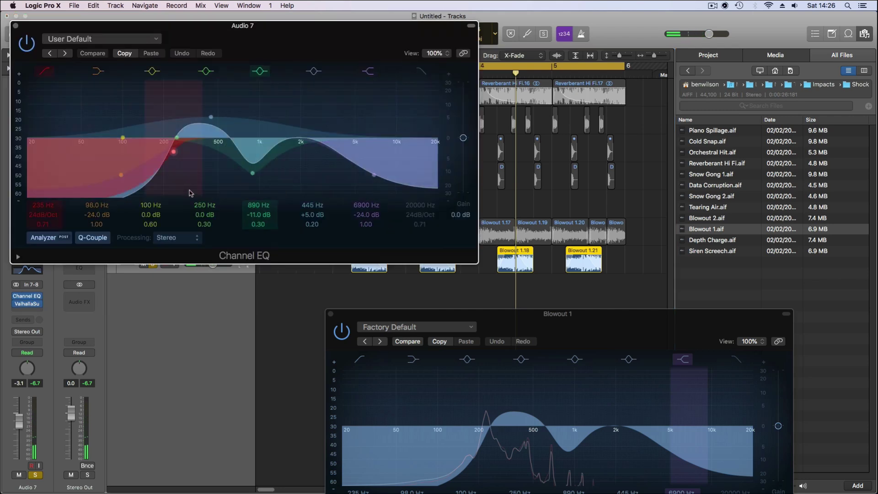
{"action": "left_click_drag", "start_coordinate": [174, 187], "coordinate": [372, 188]}
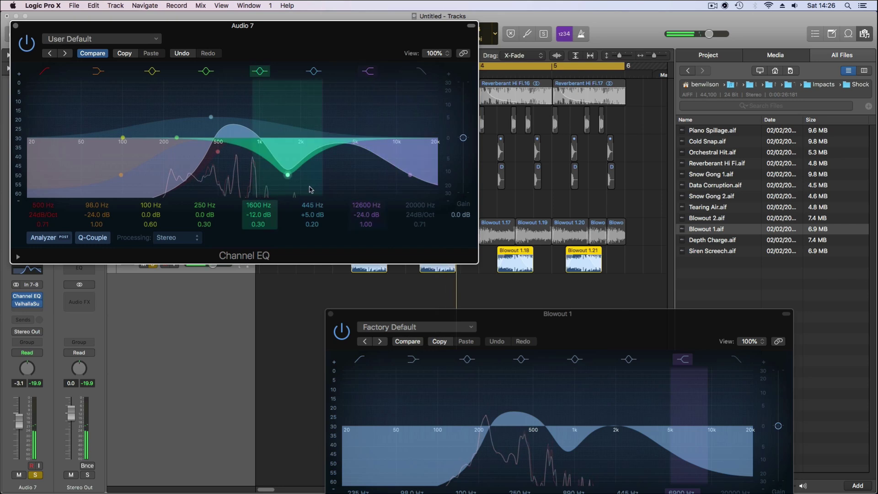
{"action": "left_click_drag", "start_coordinate": [310, 188], "coordinate": [321, 122]}
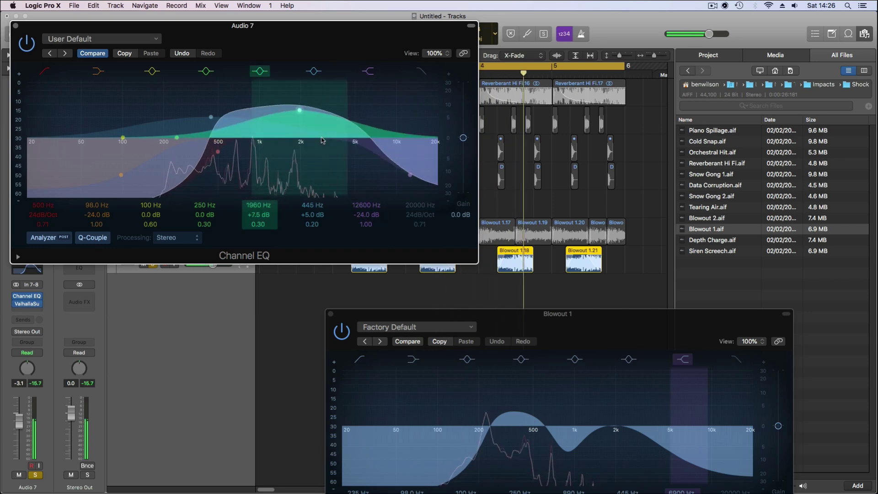
{"action": "left_click_drag", "start_coordinate": [399, 189], "coordinate": [373, 191]}
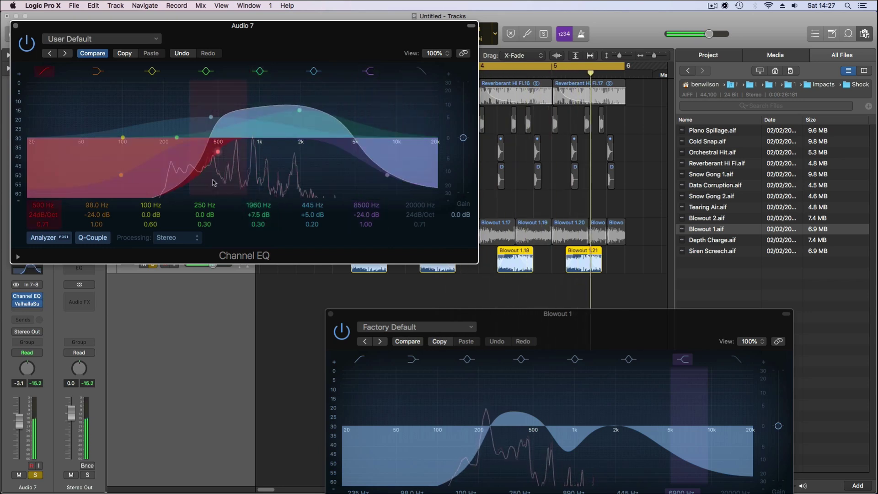
{"action": "left_click_drag", "start_coordinate": [216, 178], "coordinate": [210, 179]}
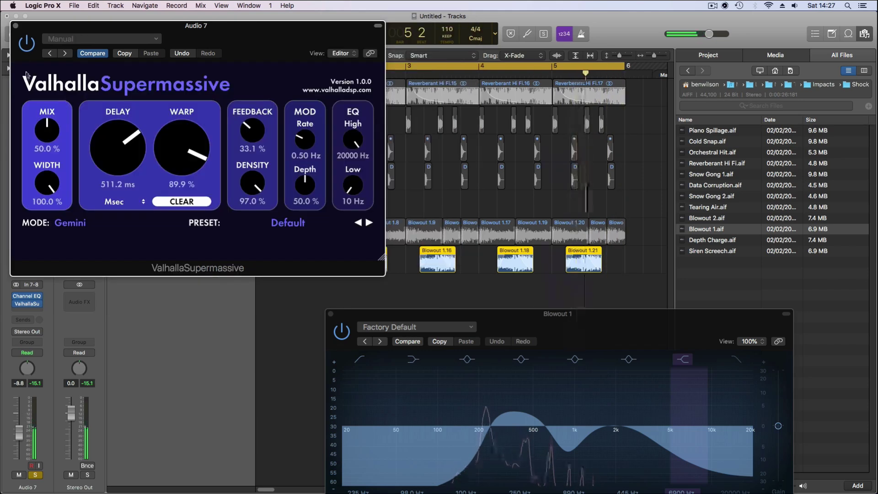
Set Audio 7's ValhallaSupermassive to 100% mix, 511.2 ms delay, 33.1% feedback, EQ High 10770 Hz and Low 530 Hz, and close it.
{"action": "left_click_drag", "start_coordinate": [52, 133], "coordinate": [54, 129]}
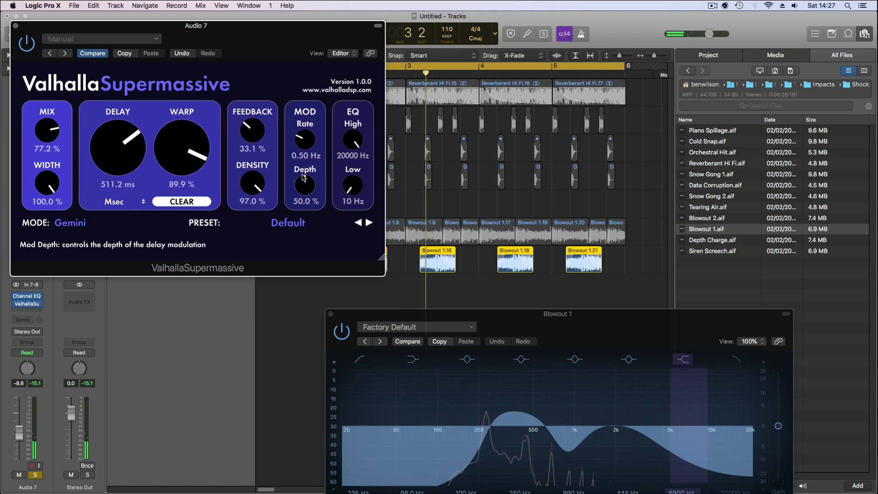
{"action": "left_click_drag", "start_coordinate": [53, 131], "coordinate": [53, 123]}
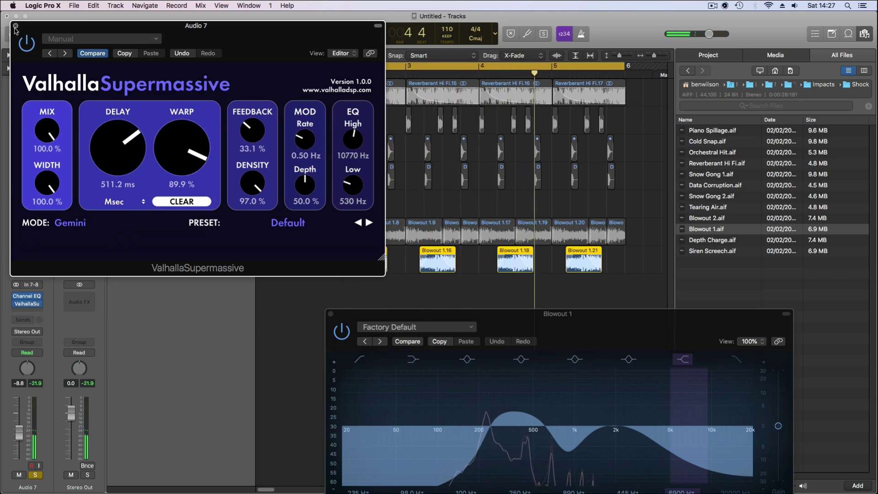
{"action": "left_click", "coordinate": [15, 26]}
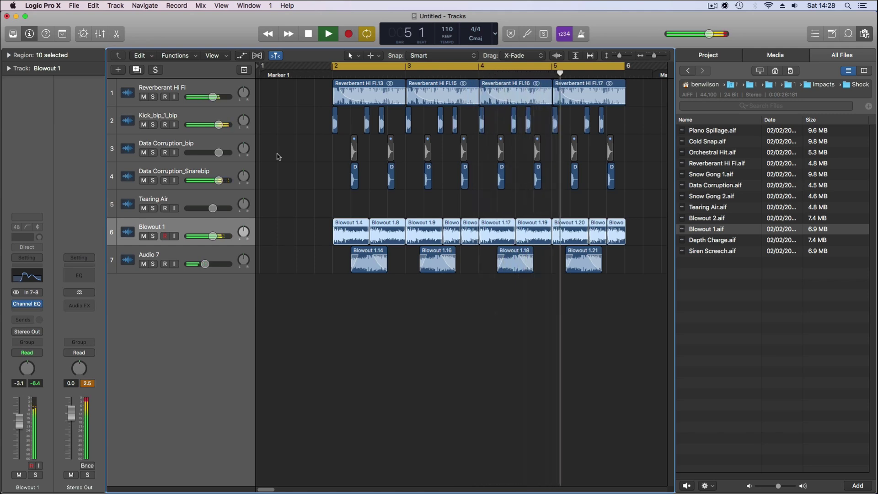
Duplicate the Reverberant Hi Fi track with its settings and copy a short slice from the start of bar 2 onto the new track.
{"action": "key", "text": "space"}
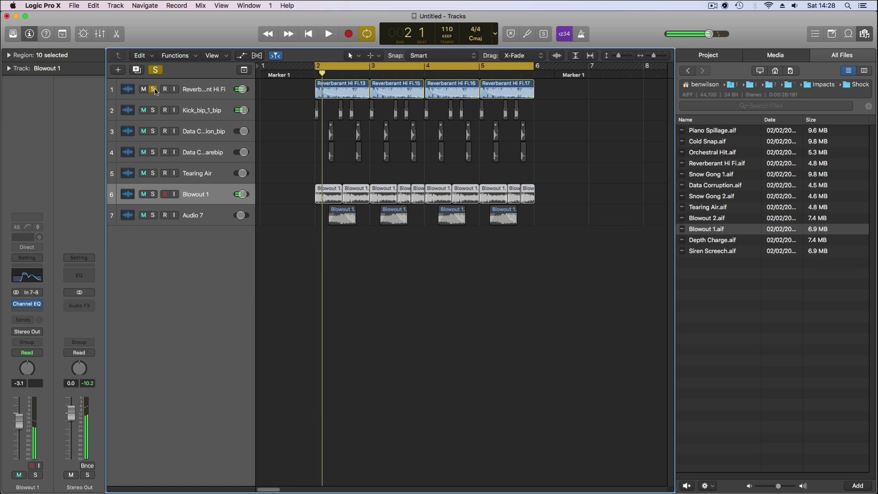
{"action": "key", "text": "super+Right"}
{"action": "key", "text": "super+Right"}
{"action": "key", "text": "super+Down"}
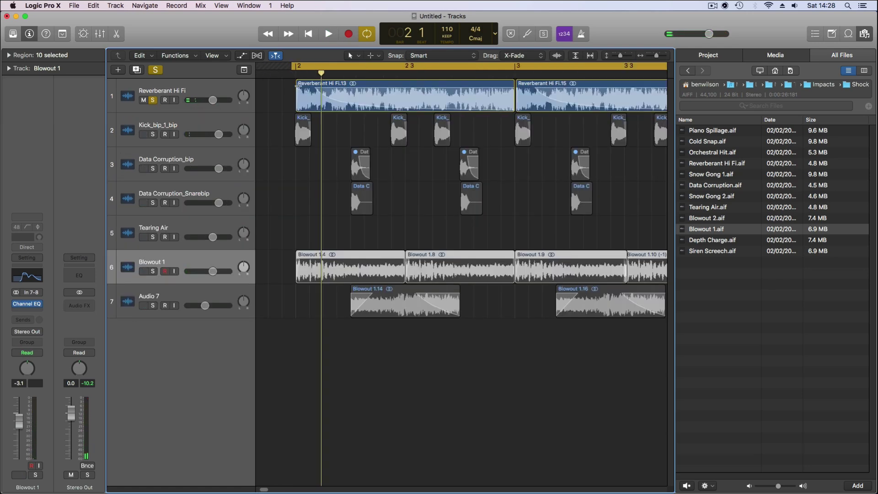
{"action": "left_click", "coordinate": [298, 84]}
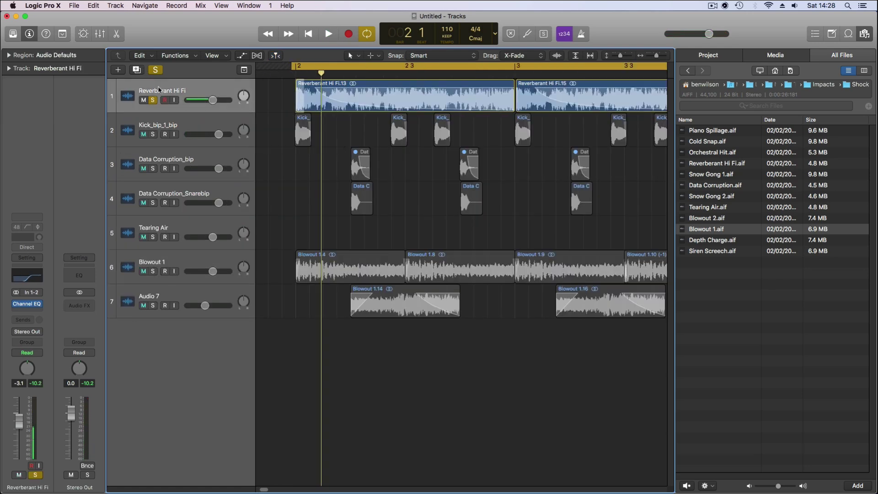
{"action": "left_click", "coordinate": [136, 70]}
{"action": "left_click_drag", "start_coordinate": [298, 111], "coordinate": [299, 145]}
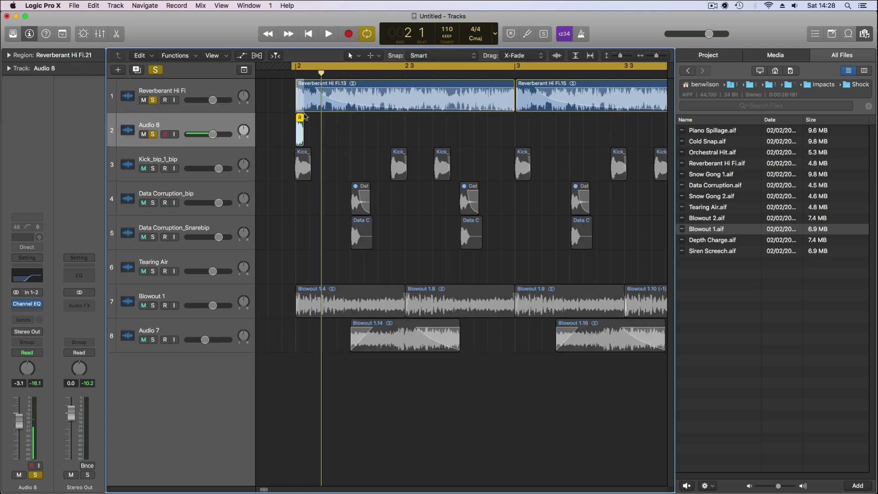
Copy the Reverberant Hi Fi slice along the Audio 8 track at sixteenth-note positions and play the soloed result.
{"action": "key", "text": "super+Right"}
{"action": "key", "text": "super+Right"}
{"action": "key", "text": "super+Right"}
{"action": "key", "text": "super+Right"}
{"action": "key", "text": "super+Down"}
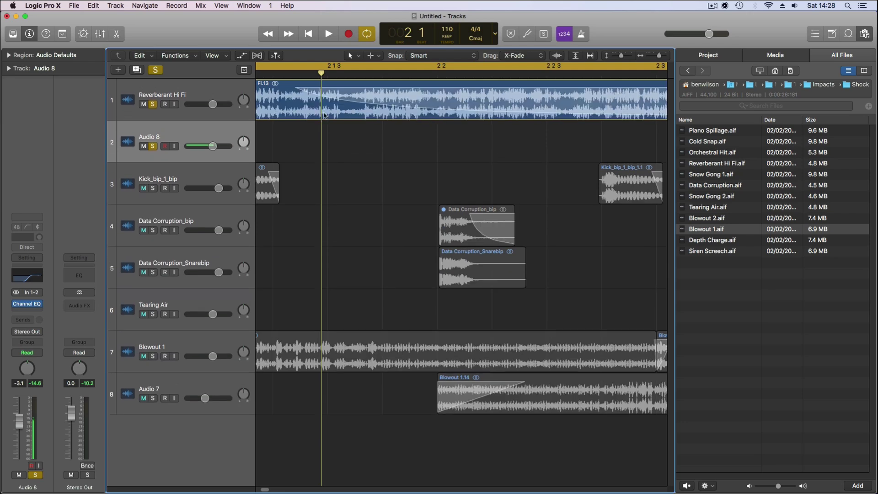
{"action": "scroll", "coordinate": [578, 345], "scroll_direction": "left", "scroll_amount": 5}
{"action": "left_click", "coordinate": [425, 141]}
{"action": "key", "text": "space"}
{"action": "key", "text": "space"}
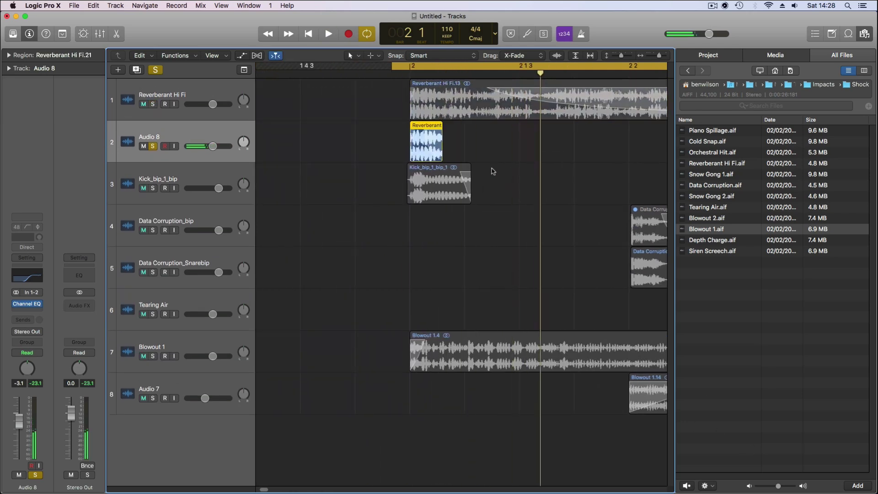
{"action": "left_click_drag", "start_coordinate": [429, 159], "coordinate": [634, 160]}
{"action": "key", "text": "space"}
{"action": "key", "text": "space"}
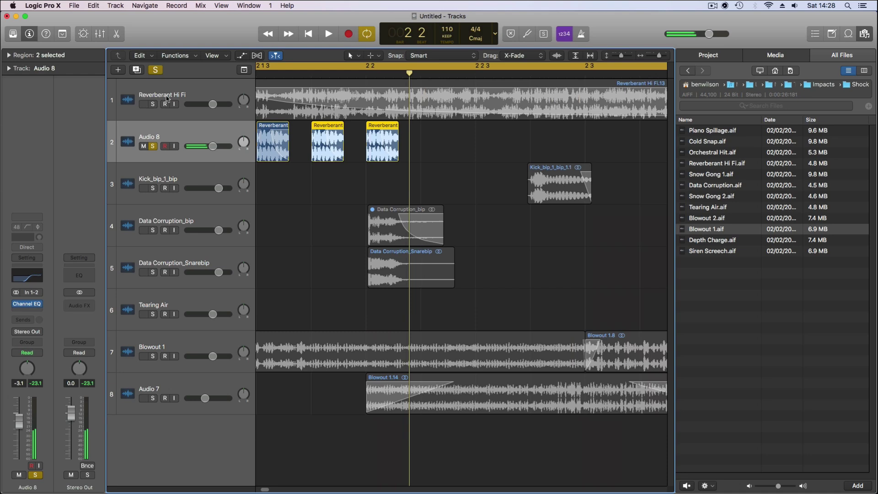
Turn off solo and copy the four Audio 8 slices one sixteenth earlier so they start at bar 2.
{"action": "left_click", "coordinate": [155, 70]}
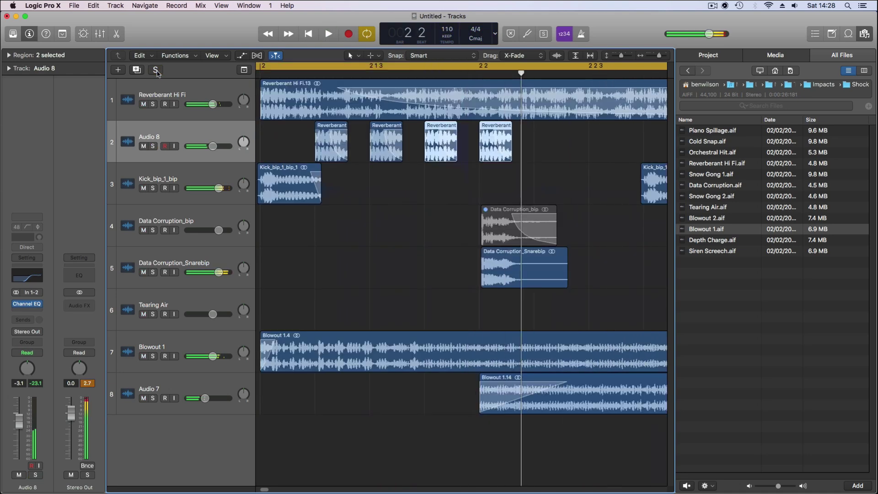
{"action": "key", "text": "super+Up"}
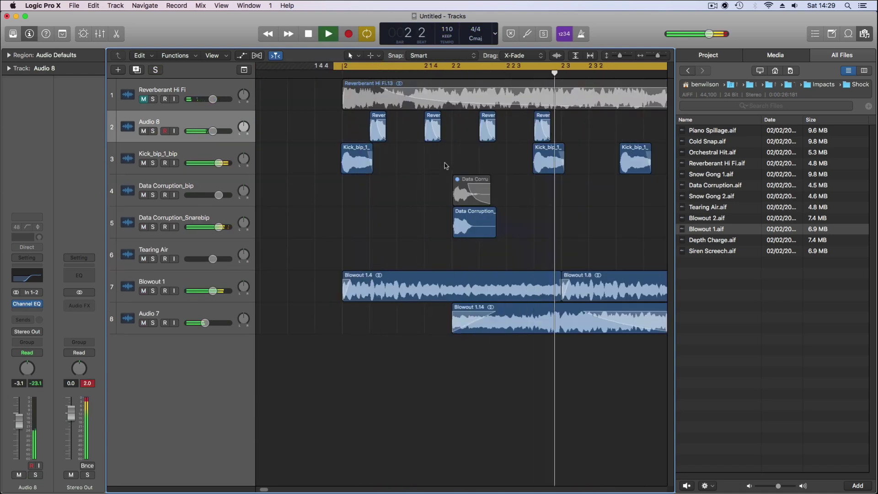
{"action": "key", "text": "space"}
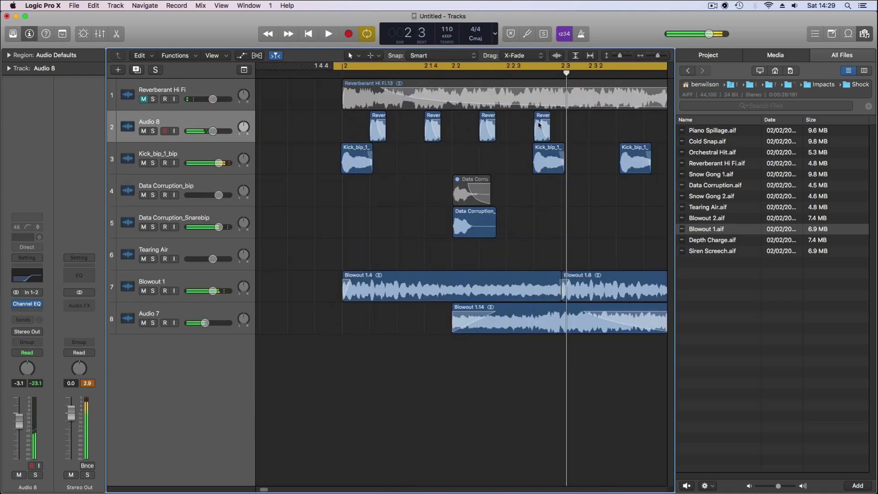
{"action": "left_click_drag", "start_coordinate": [538, 124], "coordinate": [352, 137]}
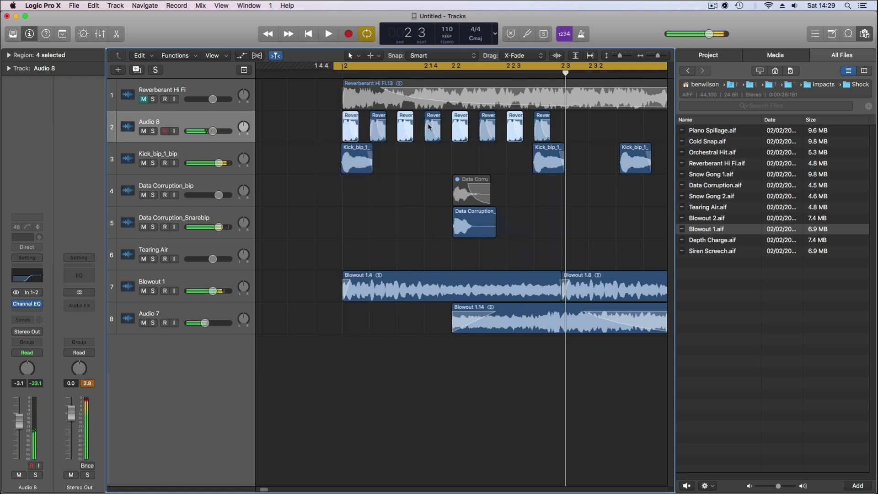
Set the four alternate Audio 8 slices to Flex & Follow On, fine tune -50 and gain -5.1 dB, and nudge them slightly later.
{"action": "left_click", "coordinate": [376, 134]}
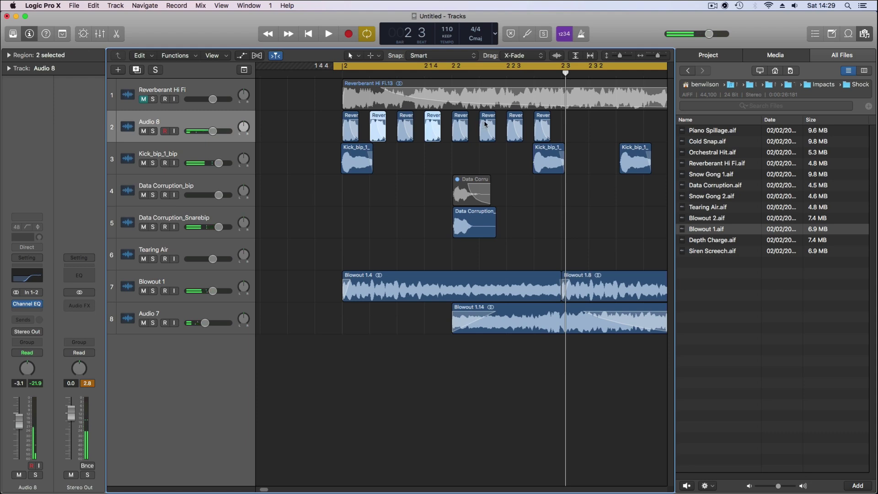
{"action": "left_click", "coordinate": [10, 55]}
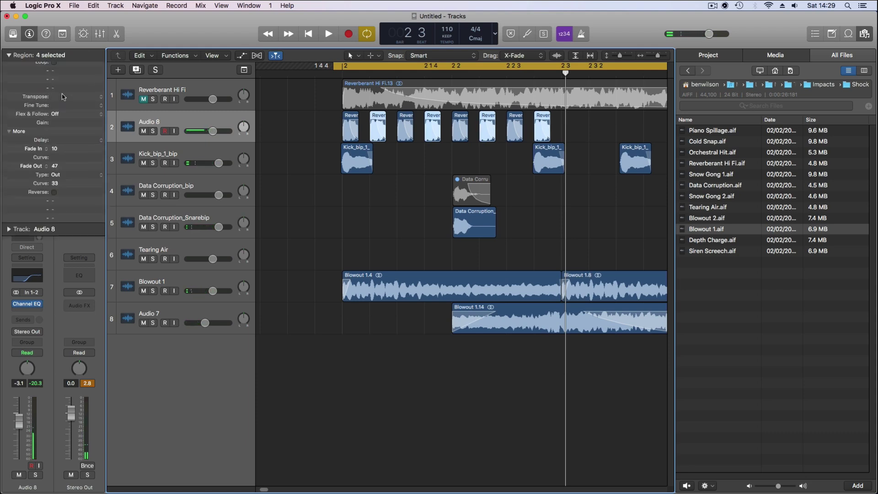
{"action": "left_click_drag", "start_coordinate": [56, 119], "coordinate": [37, 157]}
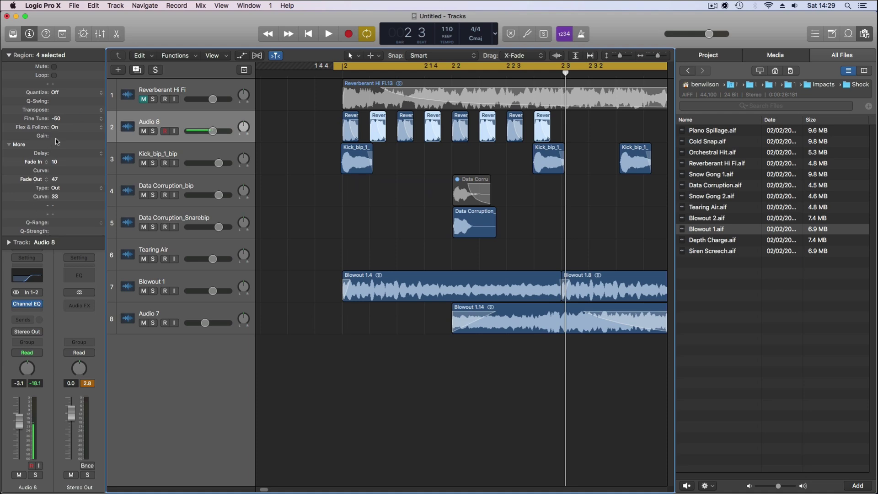
{"action": "key", "text": "space"}
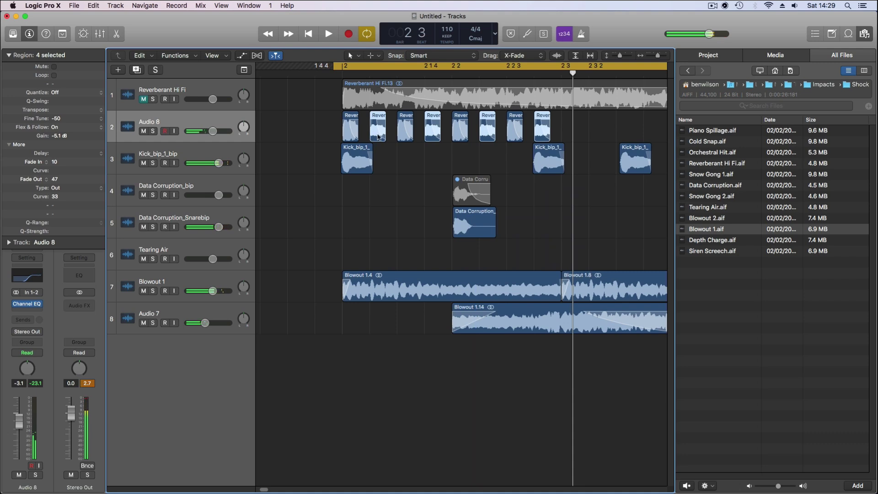
{"action": "left_click_drag", "start_coordinate": [378, 136], "coordinate": [378, 136]}
{"action": "key", "text": "space"}
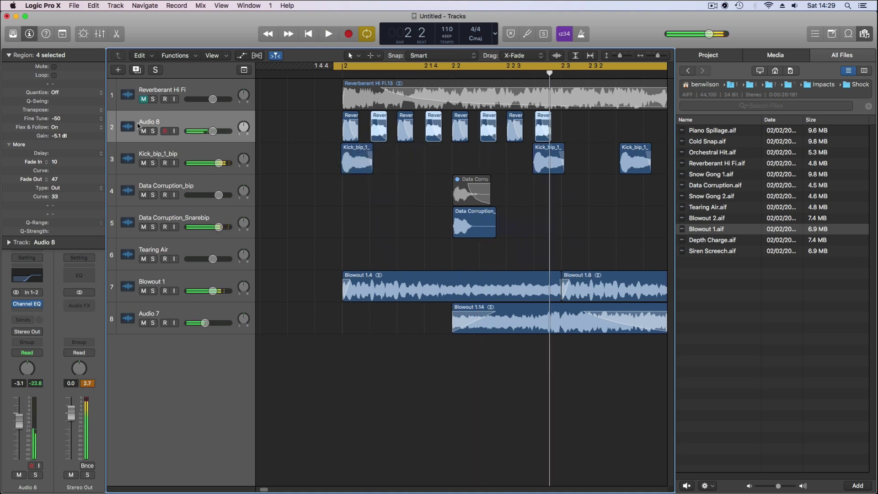
Insert kHs Frequency Shifter after Audio 8's Channel EQ, set its shift to 563 Hz during playback, and close its window.
{"action": "left_click", "coordinate": [40, 311]}
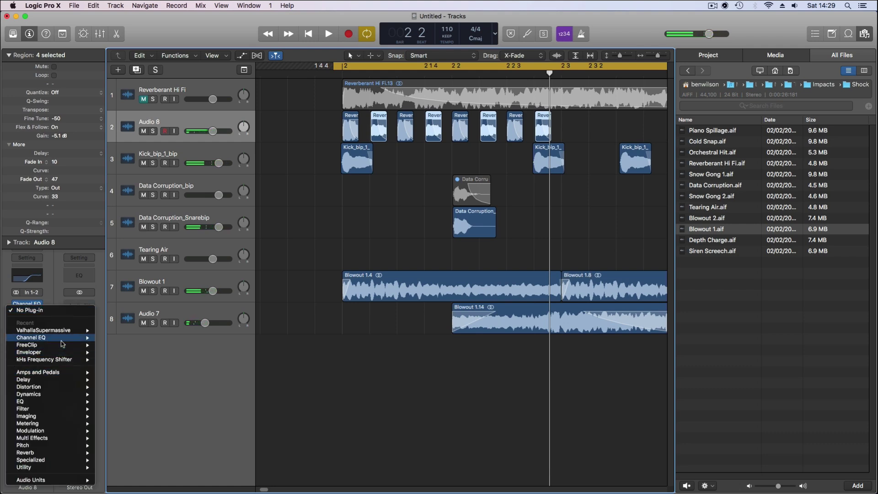
{"action": "left_click", "coordinate": [111, 363]}
{"action": "key", "text": "space"}
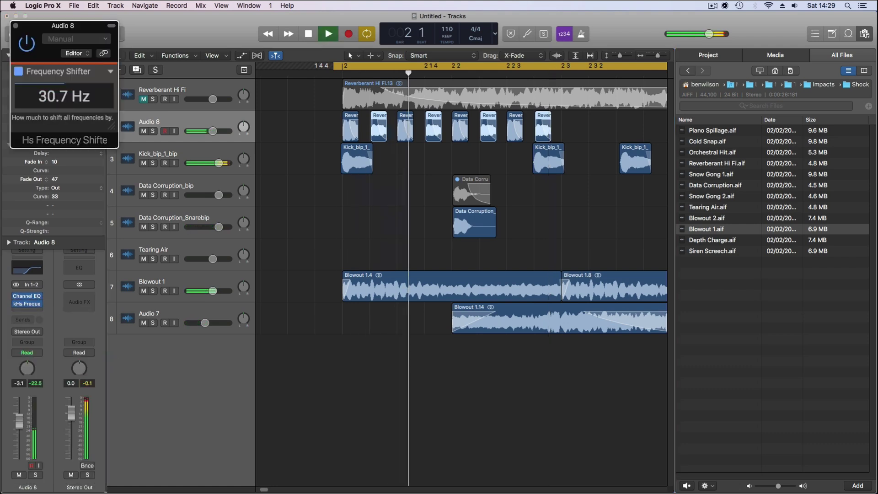
{"action": "mouse_move", "coordinate": [63, 98]}
{"action": "left_mouse_down"}
{"action": "mouse_move", "coordinate": [63, 125]}
{"action": "mouse_move", "coordinate": [63, 94]}
{"action": "left_mouse_up"}
{"action": "key", "text": "space"}
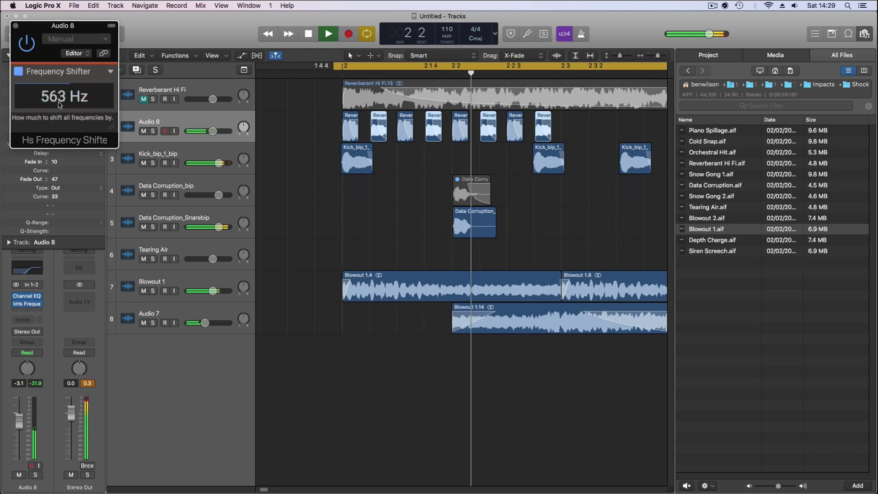
{"action": "left_click", "coordinate": [16, 27]}
{"action": "key", "text": "space"}
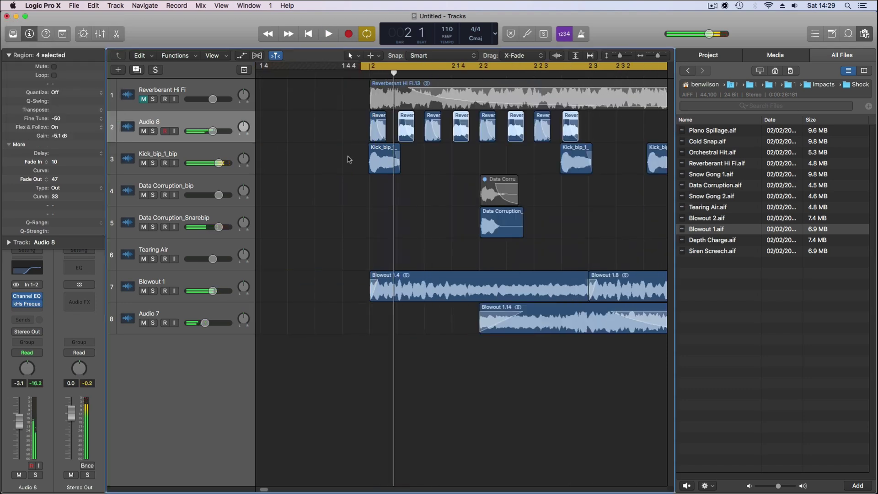
Select the two-beat slice pattern on Audio 8 from bar 2 and repeat it until bar 6.
{"action": "key", "text": "super+Left"}
{"action": "key", "text": "super+Left"}
{"action": "key", "text": "super+Left"}
{"action": "key", "text": "super+Left"}
{"action": "key", "text": "super+Left"}
{"action": "key", "text": "super+Up"}
{"action": "left_click_drag", "start_coordinate": [369, 114], "coordinate": [325, 112]}
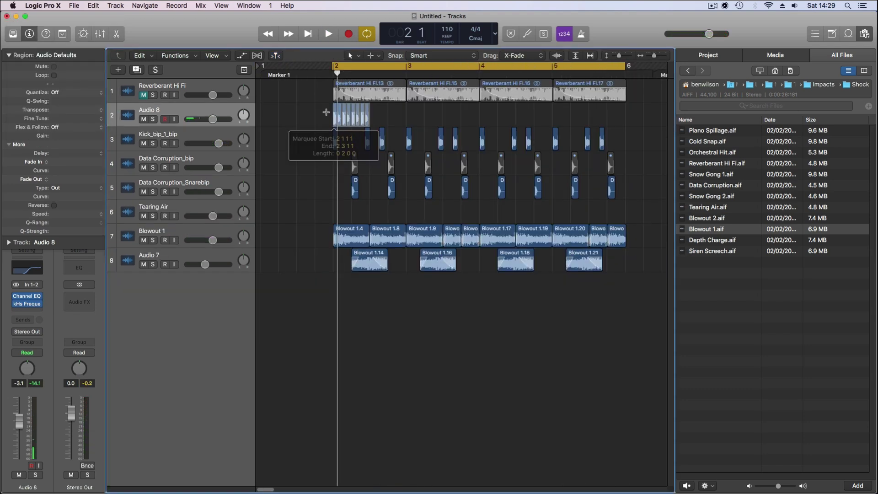
{"action": "key", "text": "super+r"}
{"action": "key", "text": "super+r"}
{"action": "key", "text": "super+r"}
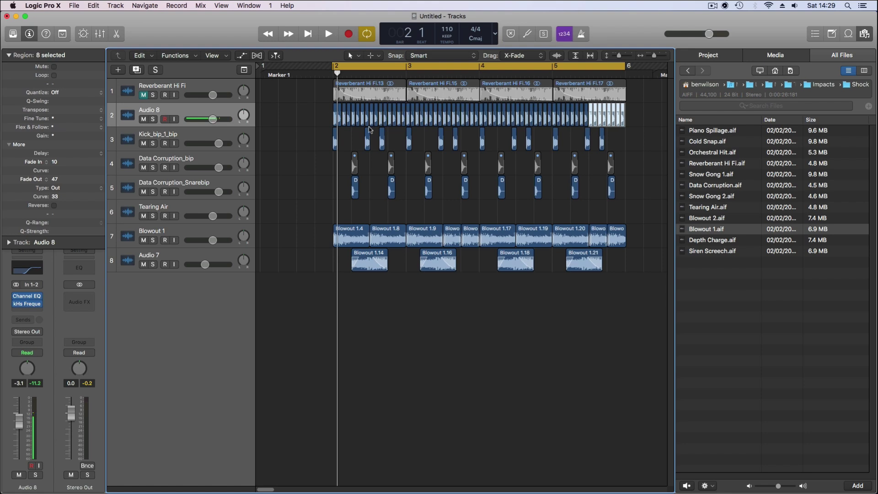
Play the arrangement while toggling the Reverberant Hi Fi track's mute, leaving the track unmuted.
{"action": "key", "text": "space"}
{"action": "left_click", "coordinate": [144, 94]}
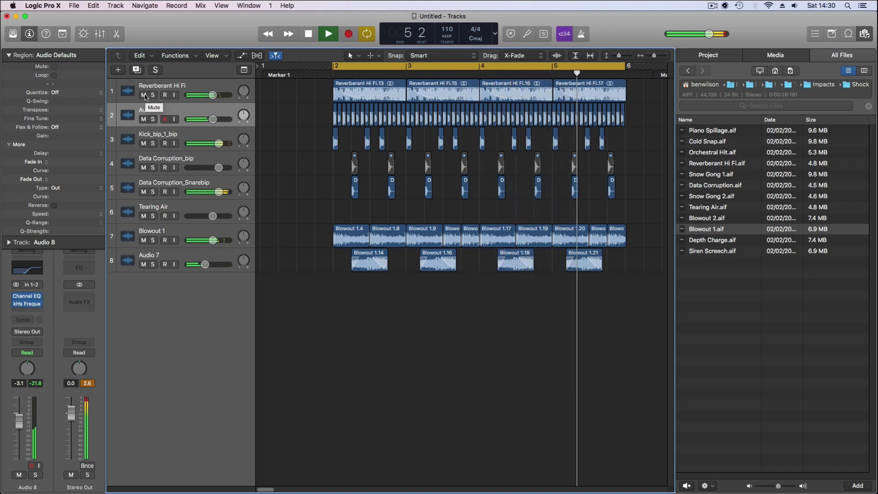
{"action": "left_click", "coordinate": [144, 94]}
{"action": "left_click", "coordinate": [144, 95]}
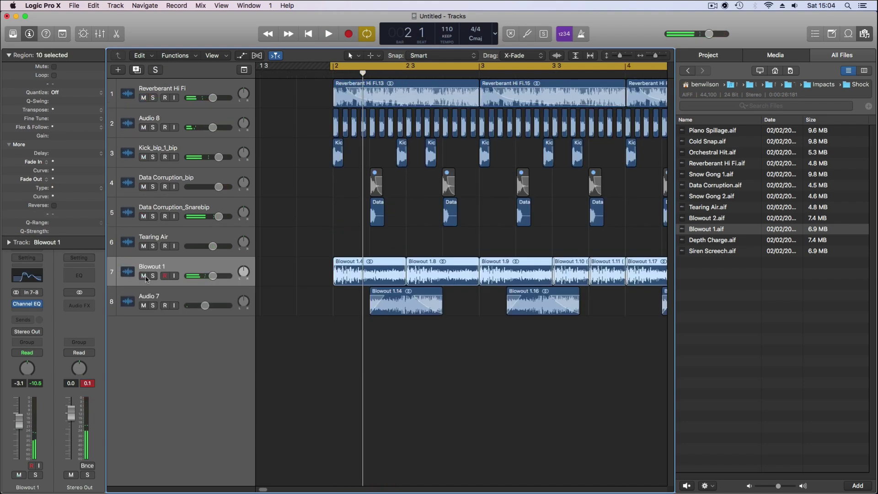
Mute the Blowout 1 track and solo the Audio 8 track.
{"action": "left_click", "coordinate": [144, 276]}
{"action": "key", "text": "space"}
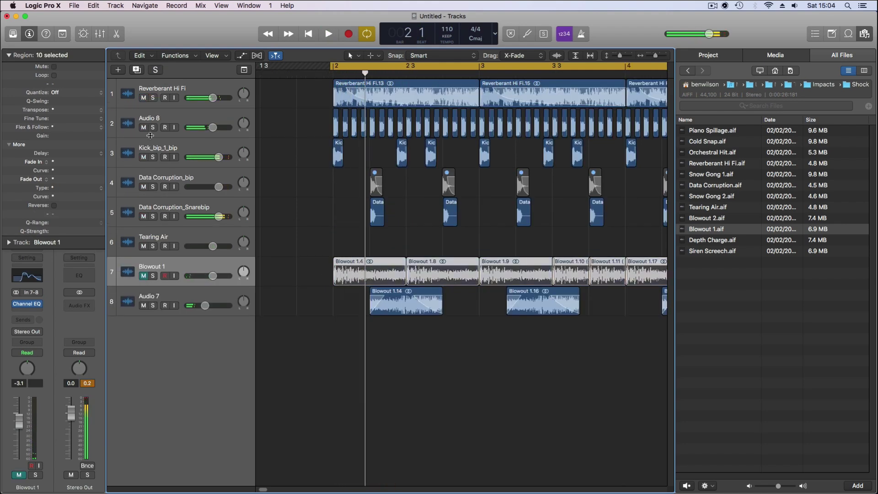
{"action": "left_click", "coordinate": [154, 116]}
{"action": "left_click", "coordinate": [153, 127]}
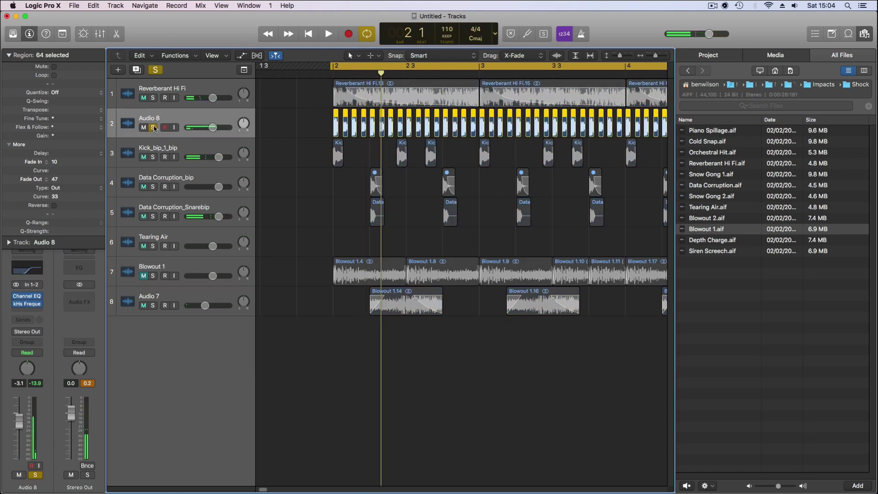
Examine the soloed Audio 8 slice pattern up close while playing it from bar 2.
{"action": "key", "text": "super+Right"}
{"action": "key", "text": "super+Right"}
{"action": "key", "text": "super+Down"}
{"action": "key", "text": "super+Down"}
{"action": "key", "text": "super+Left"}
{"action": "key", "text": "super+Right"}
{"action": "key", "text": "super+Right"}
{"action": "key", "text": "space"}
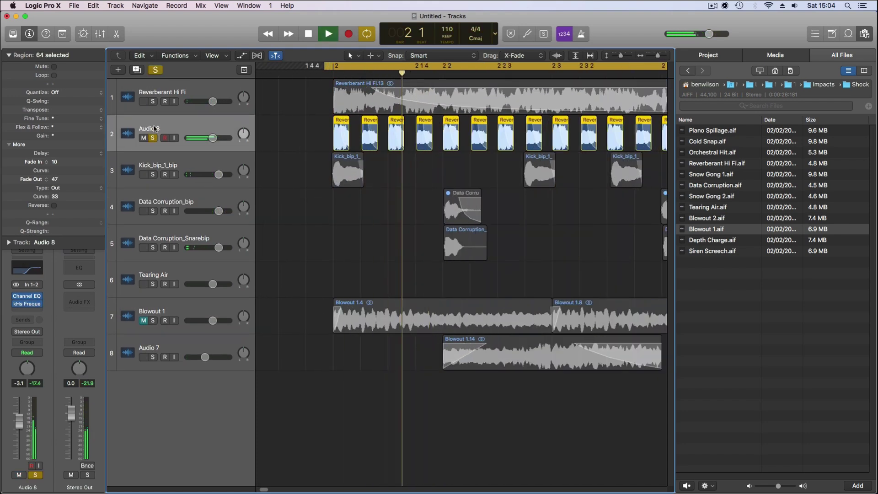
{"action": "key", "text": "space"}
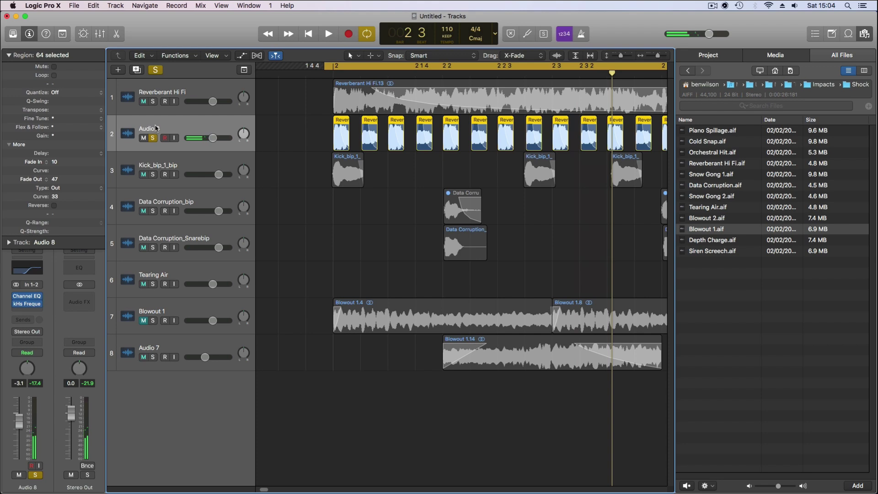
{"action": "key", "text": "super+Left"}
{"action": "key", "text": "super+Up"}
{"action": "key", "text": "space"}
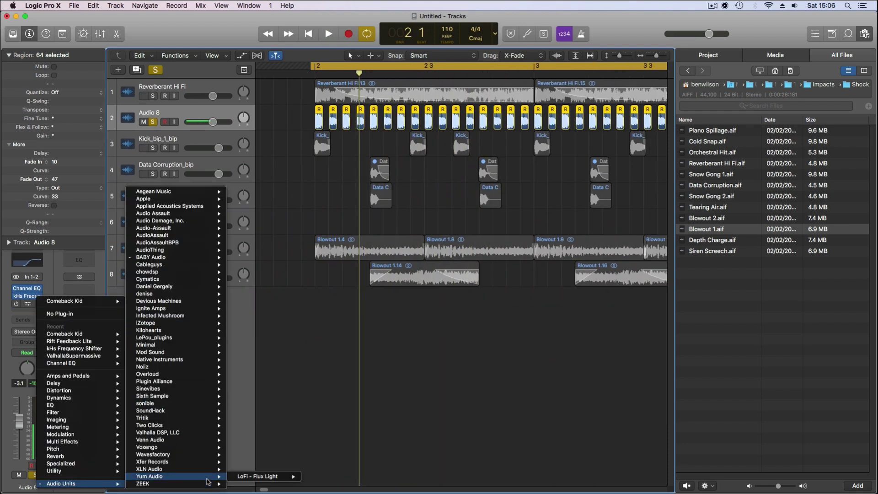
Insert STFU after Audio 8's Frequency Shifter, start Envelope 1's rise further into the cycle, lower the envelope slider to about 60 percent, and close it.
{"action": "mouse_move", "coordinate": [205, 484]}
{"action": "left_click", "coordinate": [243, 484]}
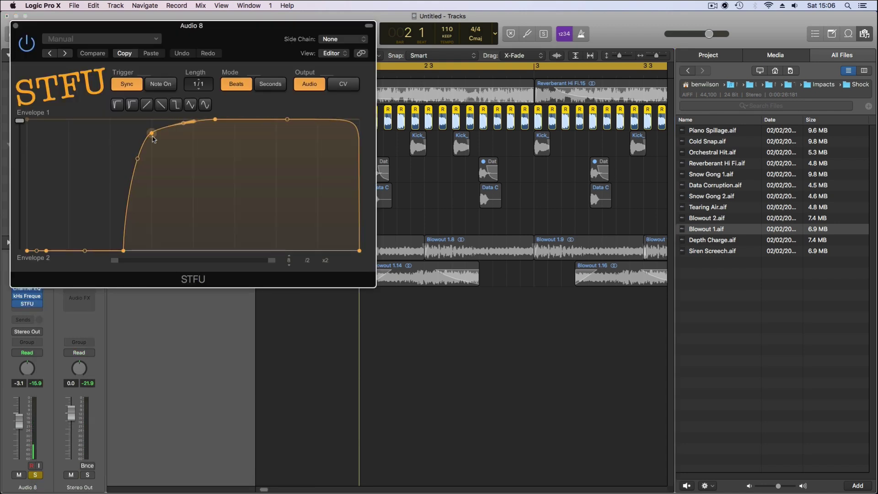
{"action": "key", "text": "space"}
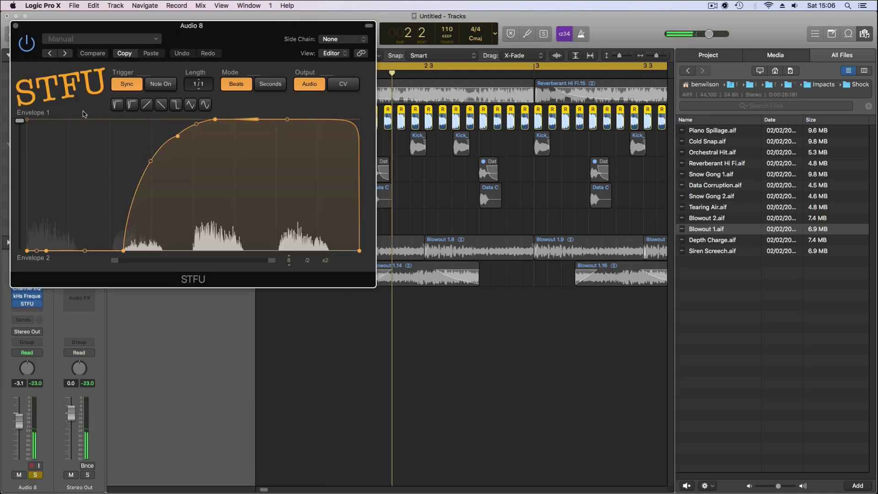
{"action": "left_click_drag", "start_coordinate": [131, 219], "coordinate": [172, 231]}
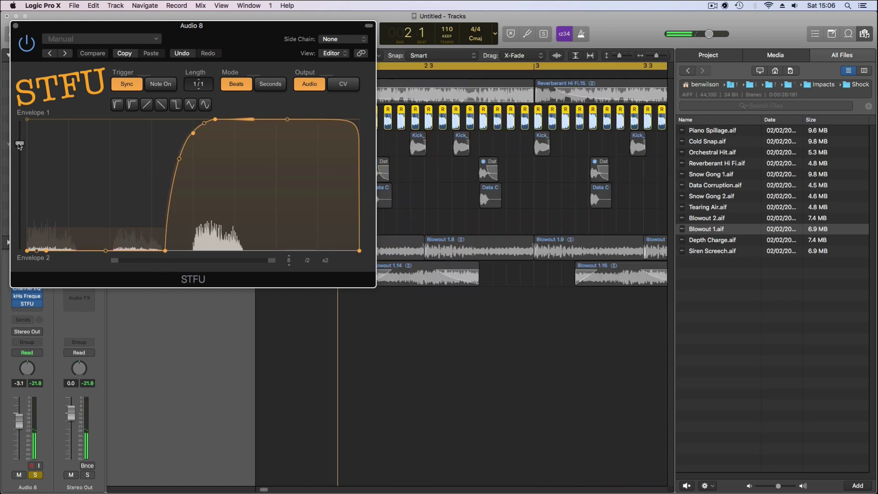
{"action": "mouse_move", "coordinate": [19, 121]}
{"action": "left_mouse_down"}
{"action": "mouse_move", "coordinate": [18, 172]}
{"action": "mouse_move", "coordinate": [19, 152]}
{"action": "mouse_move", "coordinate": [2, 171]}
{"action": "left_mouse_up"}
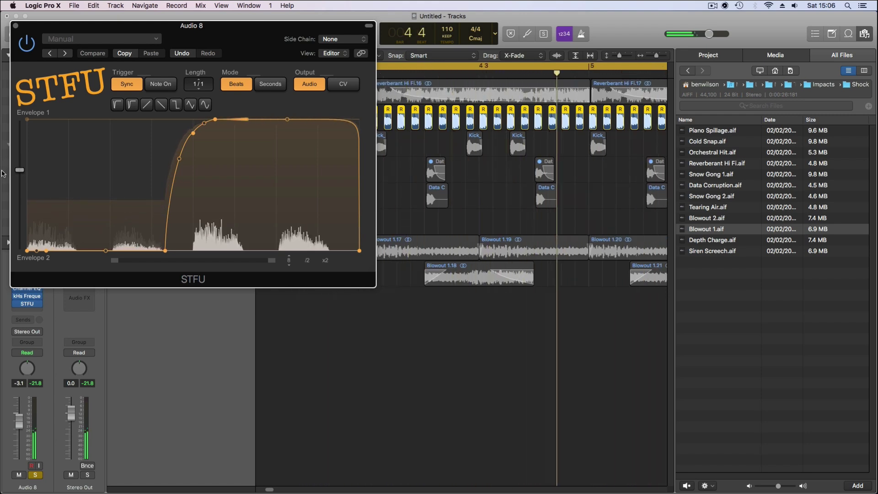
{"action": "left_click", "coordinate": [15, 26]}
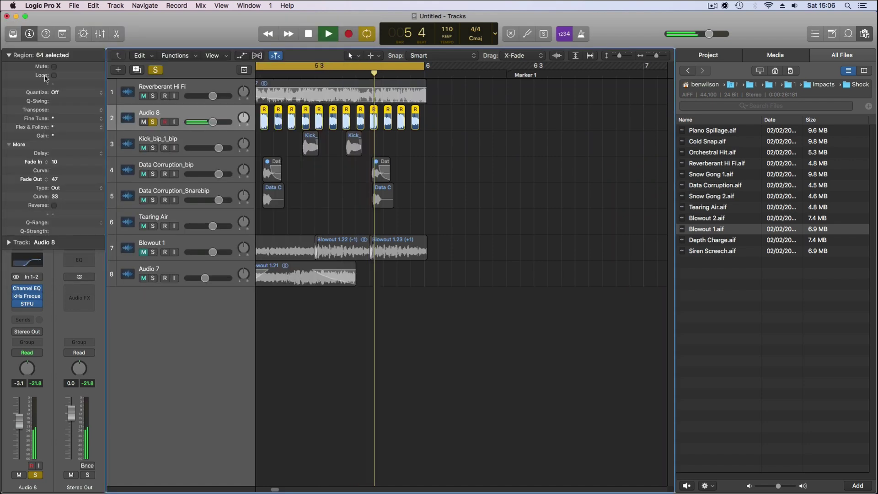
Clear the Audio 8 solo and play the full arrangement with the STFU volume shaping.
{"action": "left_click", "coordinate": [155, 70]}
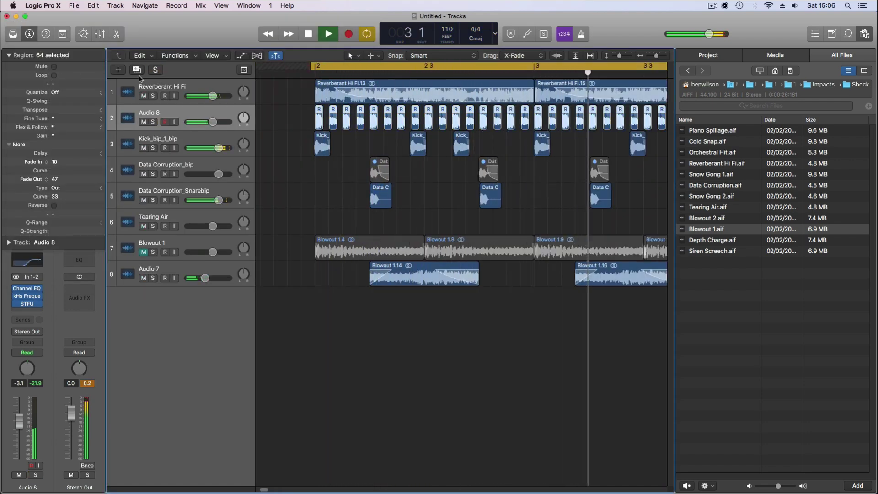
{"action": "key", "text": "space"}
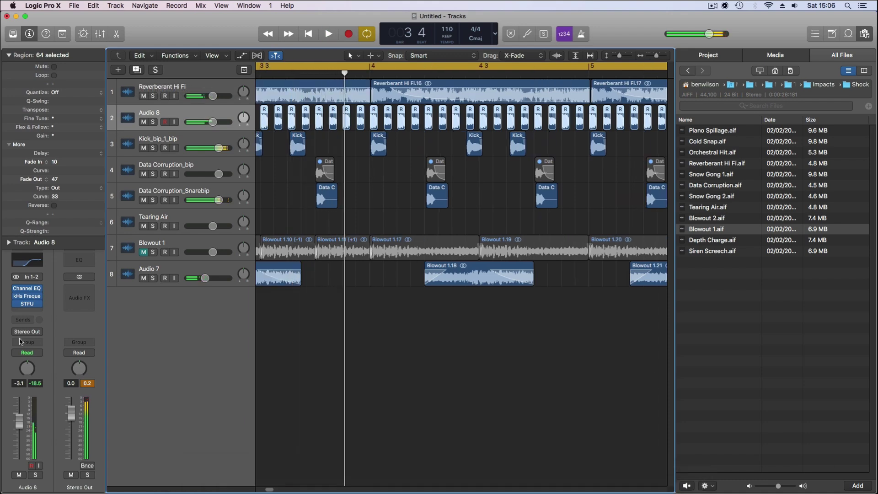
Reopen STFU on Audio 8, raise Envelope 1's early points to full level during the comparison, and clear the track's solo.
{"action": "left_click", "coordinate": [27, 306]}
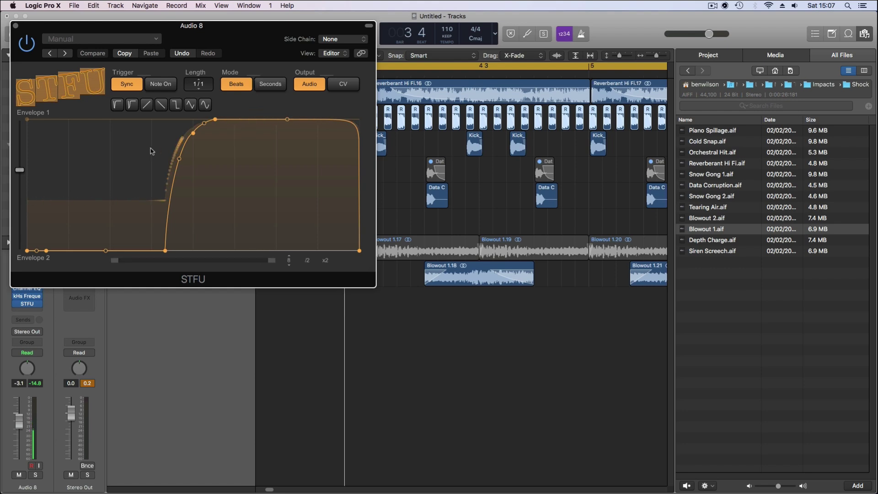
{"action": "left_click_drag", "start_coordinate": [106, 250], "coordinate": [116, 119]}
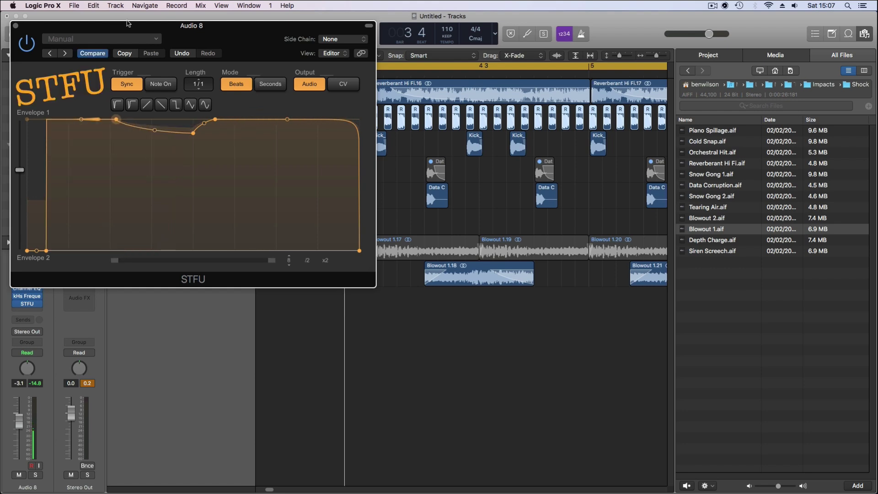
{"action": "left_click_drag", "start_coordinate": [46, 250], "coordinate": [41, 119]}
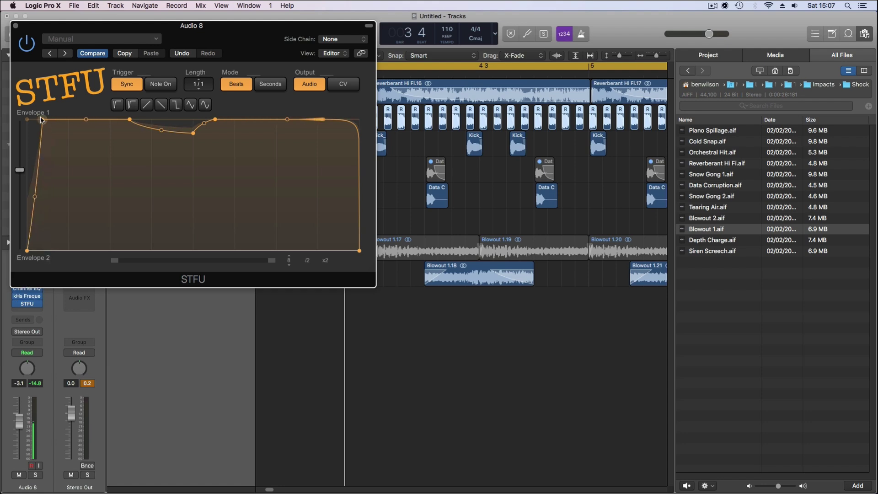
{"action": "left_click_drag", "start_coordinate": [203, 188], "coordinate": [205, 213]}
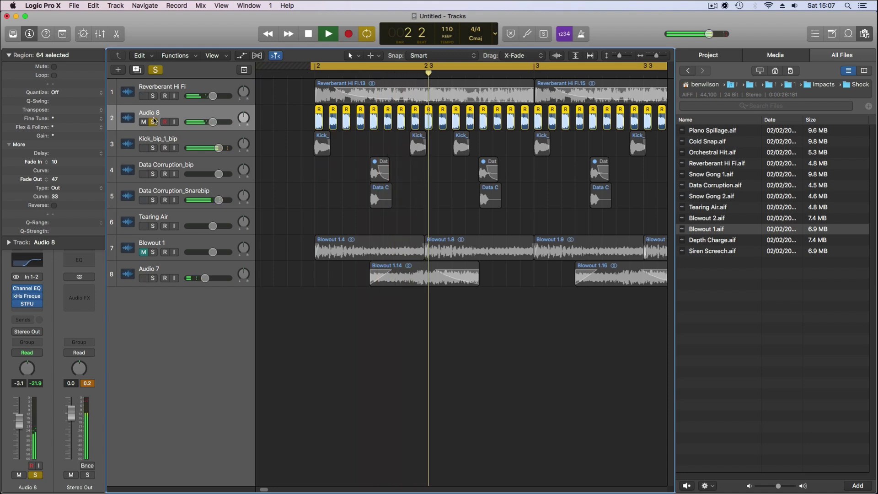
{"action": "left_click", "coordinate": [153, 121]}
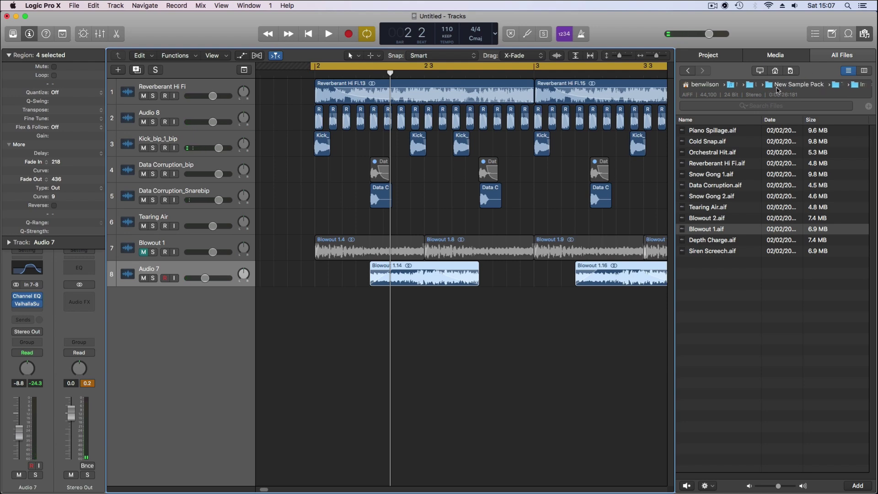
Browse the New Sample Pack to the Dark Tones folder inside Atmospheres.
{"action": "left_click", "coordinate": [796, 85]}
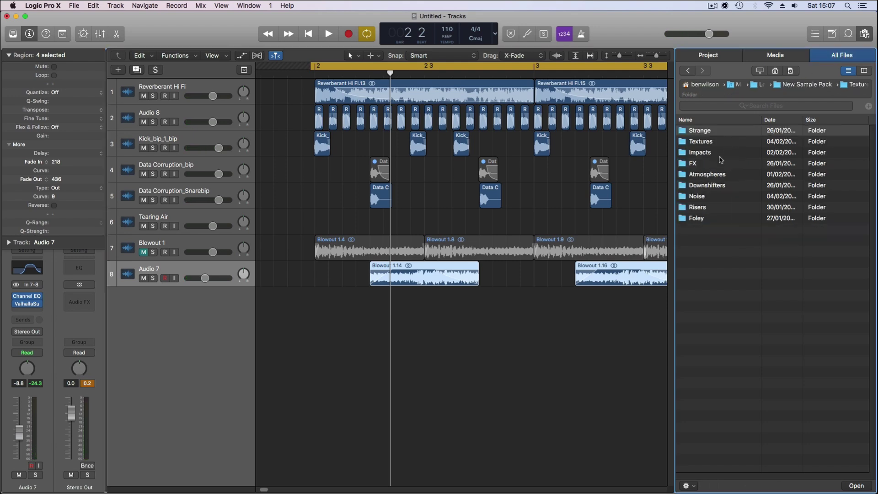
{"action": "double_click", "coordinate": [719, 173]}
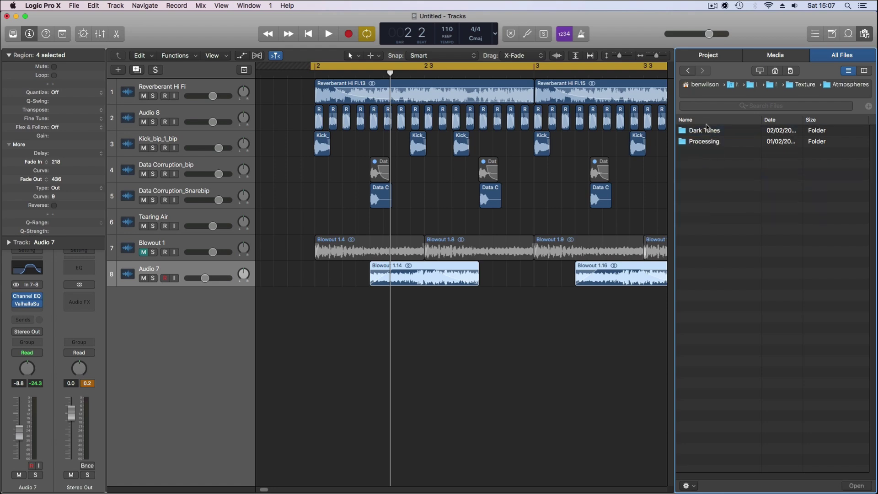
{"action": "double_click", "coordinate": [706, 128]}
Audition the Dark Tones samples one after another, from Carcass Of Industry to Increasing Tension.
{"action": "left_click", "coordinate": [714, 132]}
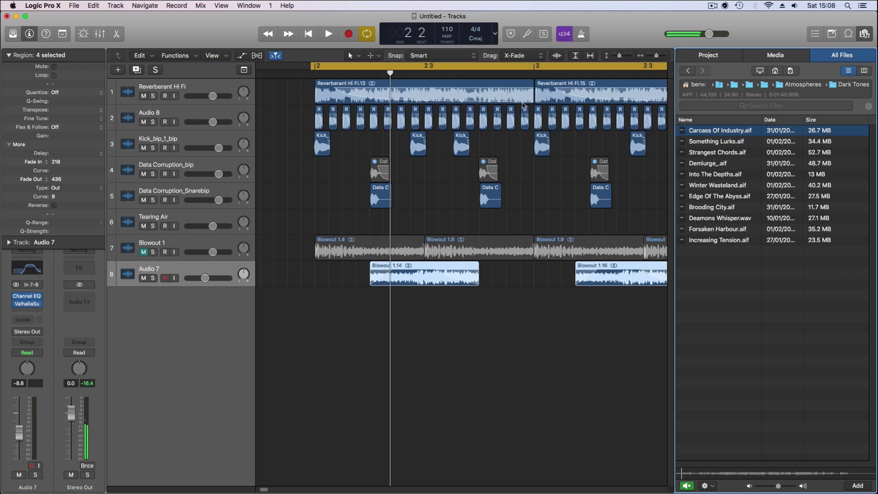
{"action": "left_click", "coordinate": [726, 143]}
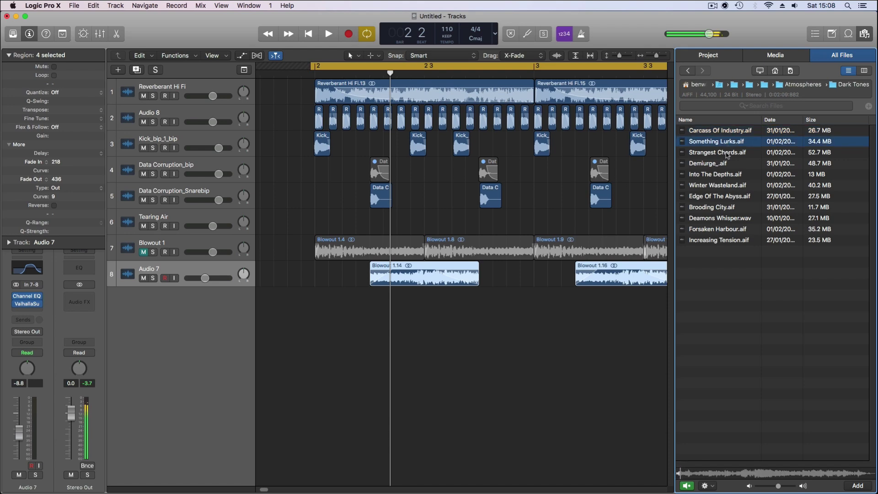
{"action": "left_click", "coordinate": [727, 154]}
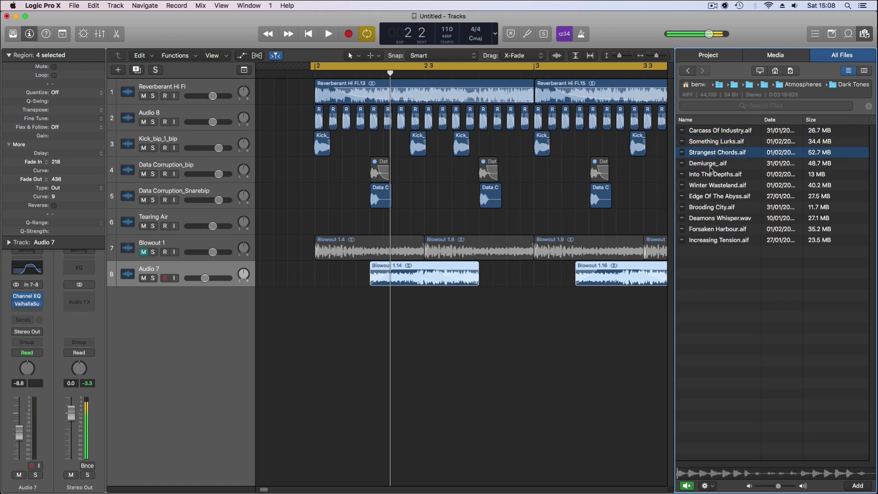
{"action": "left_click", "coordinate": [712, 165]}
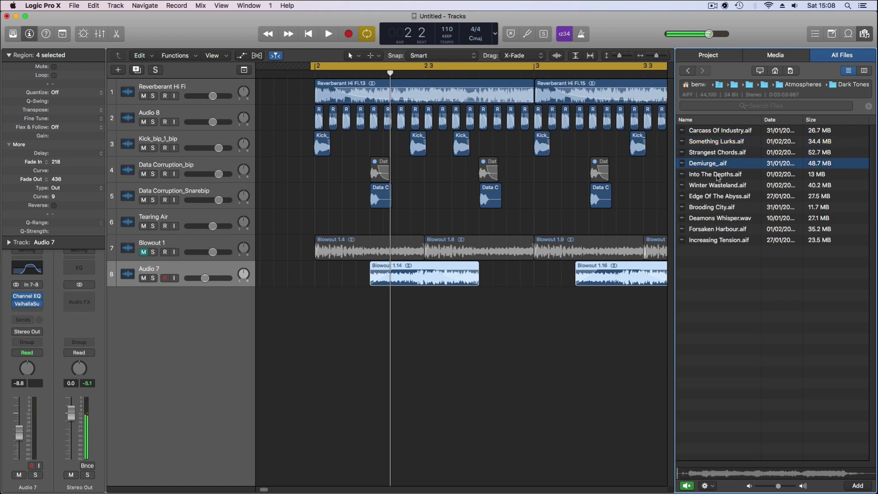
{"action": "left_click", "coordinate": [717, 178]}
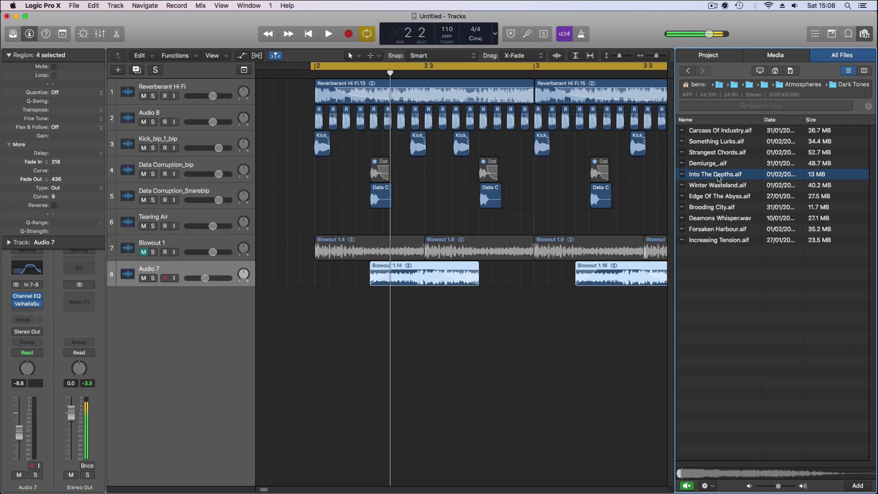
{"action": "left_click", "coordinate": [719, 187]}
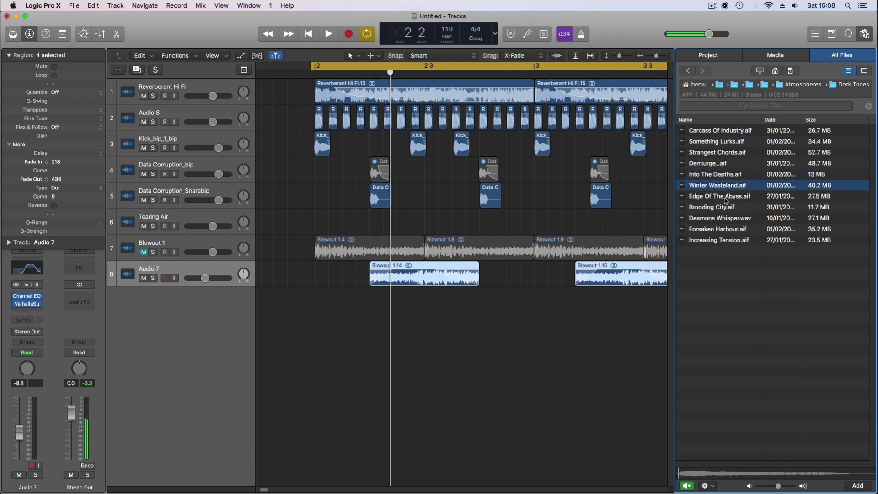
{"action": "left_click", "coordinate": [725, 198]}
{"action": "left_click", "coordinate": [719, 209]}
{"action": "left_click", "coordinate": [727, 219]}
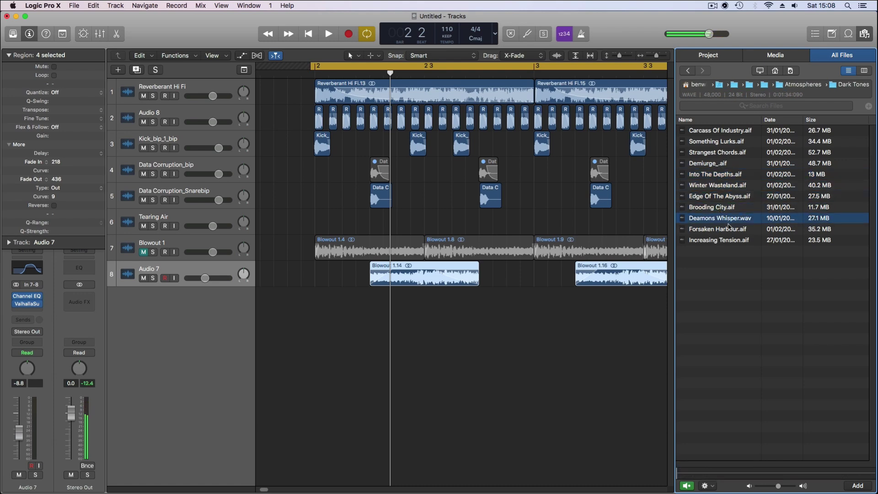
{"action": "left_click", "coordinate": [729, 230]}
{"action": "left_click", "coordinate": [727, 241]}
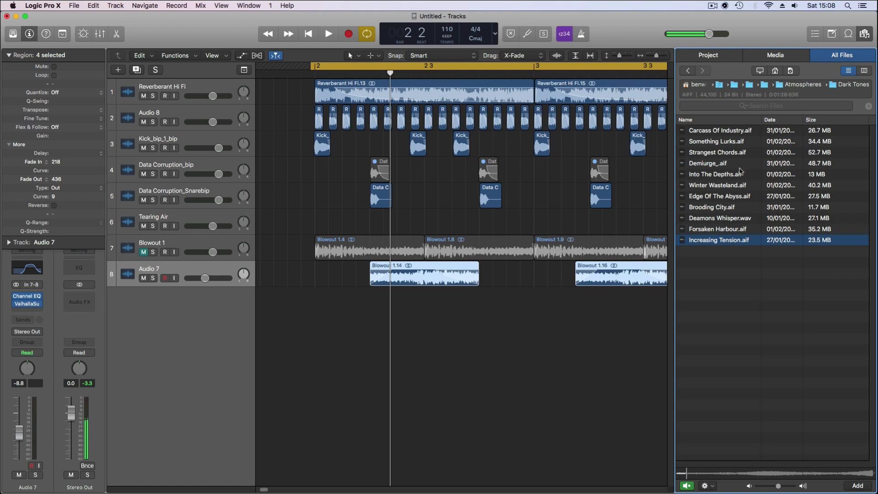
Place Strangest Chords on a new track at bar 2, undoing a first placement, and trim the region to about 1.7 beats.
{"action": "left_click", "coordinate": [706, 154]}
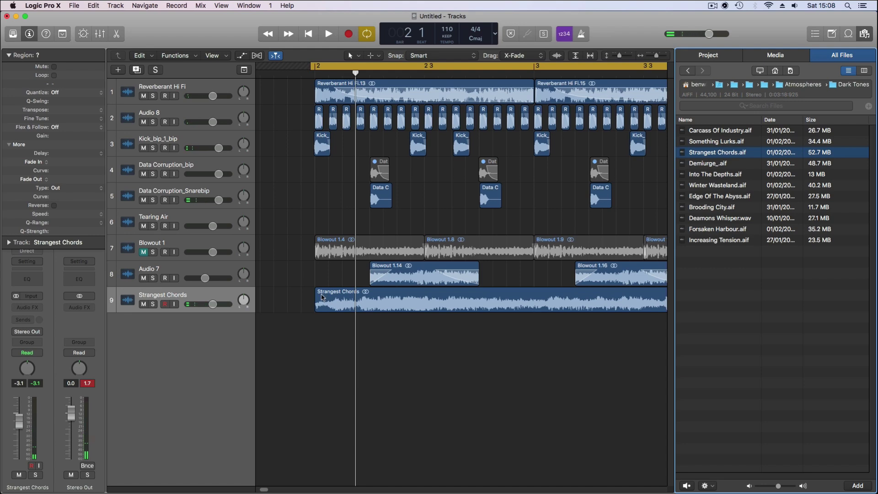
{"action": "key", "text": "super+z"}
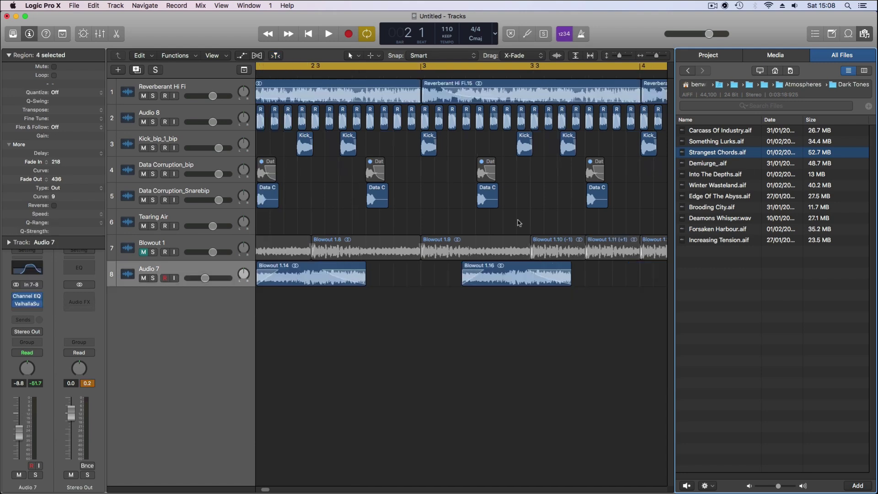
{"action": "scroll", "coordinate": [518, 222], "scroll_direction": "left", "scroll_amount": 3}
{"action": "left_click_drag", "start_coordinate": [698, 167], "coordinate": [362, 310]}
{"action": "key", "text": "super+Up"}
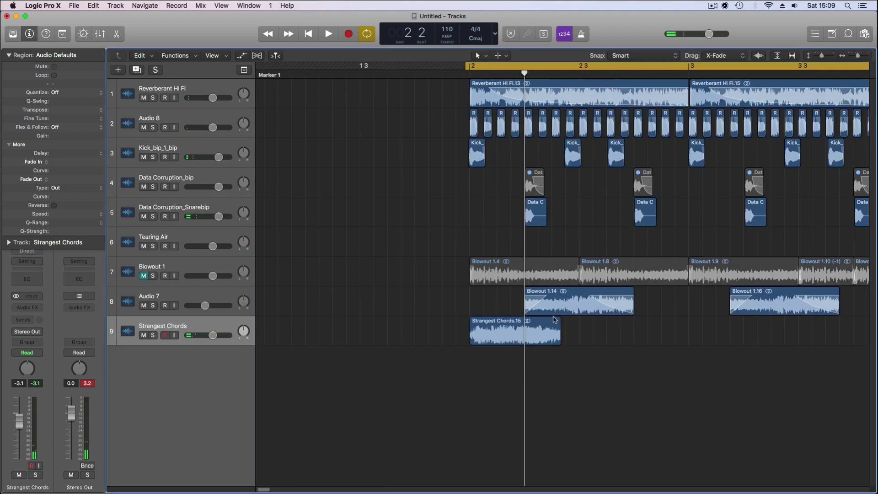
Give the Strangest Chords region a fade-in of 54, then solo its track and play it.
{"action": "left_click", "coordinate": [556, 319]}
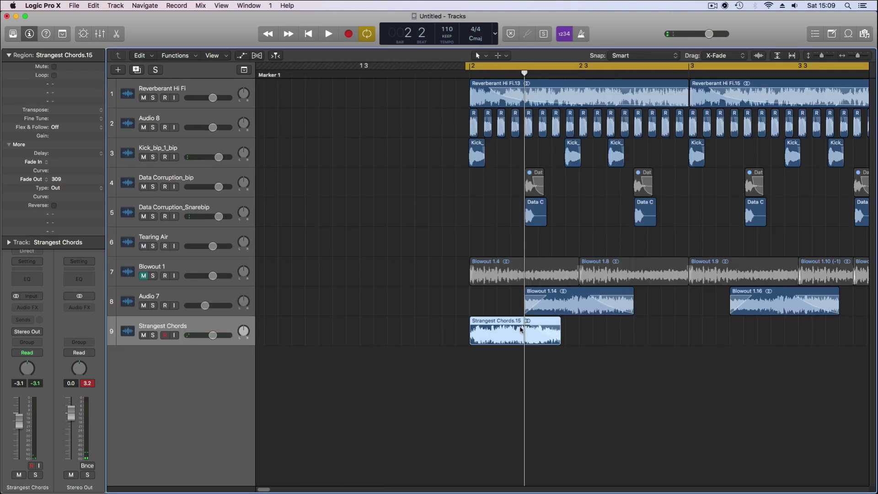
{"action": "key", "text": "ctrl+s"}
{"action": "key", "text": "space"}
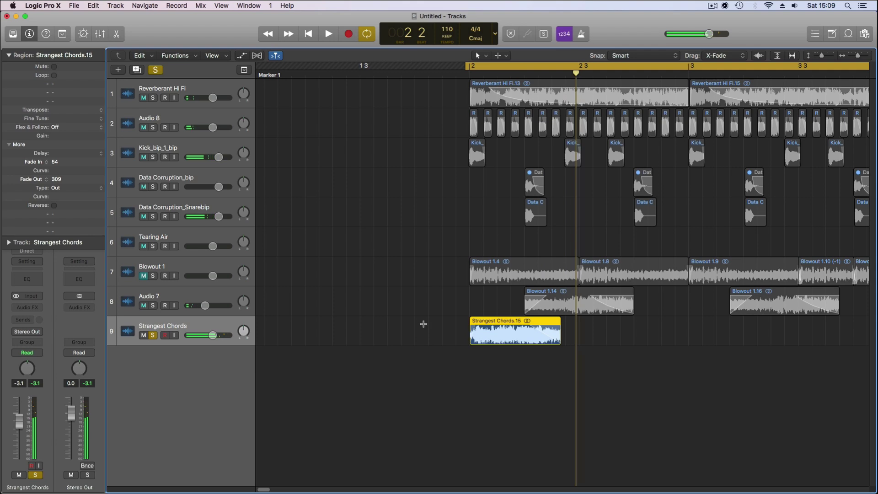
{"action": "key", "text": "super+Down"}
{"action": "key", "text": "super+Down"}
{"action": "key", "text": "super+Down"}
{"action": "key", "text": "super+Right"}
{"action": "key", "text": "super+Right"}
{"action": "key", "text": "super+Left"}
{"action": "key", "text": "super+Left"}
{"action": "key", "text": "super+Left"}
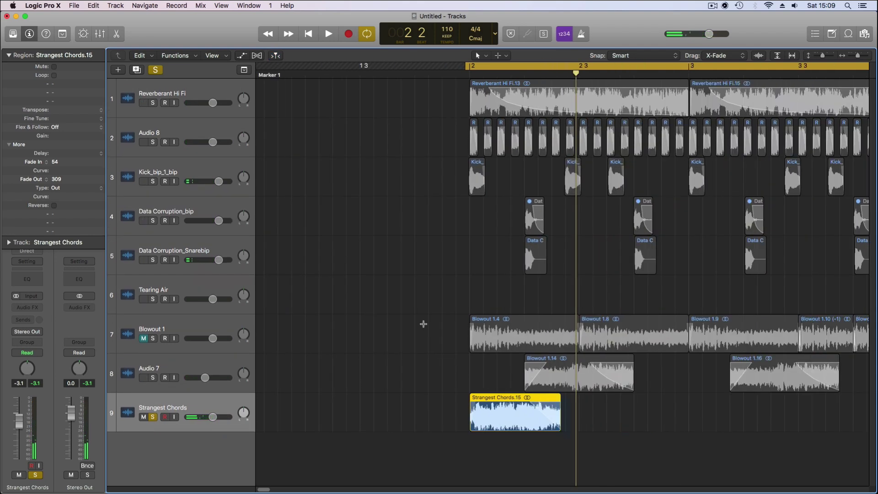
{"action": "key", "text": "super+Up"}
{"action": "key", "text": "super+Up"}
{"action": "key", "text": "super+Up"}
{"action": "key", "text": "super+Left"}
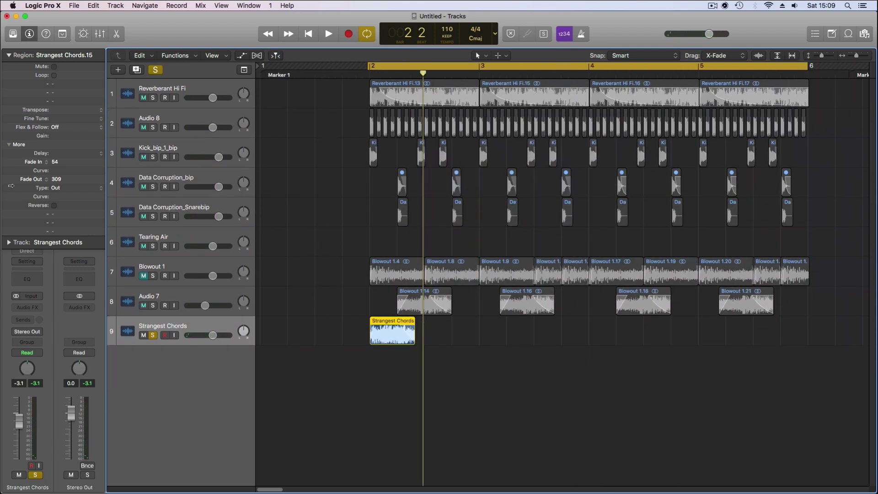
{"action": "left_click", "coordinate": [155, 70]}
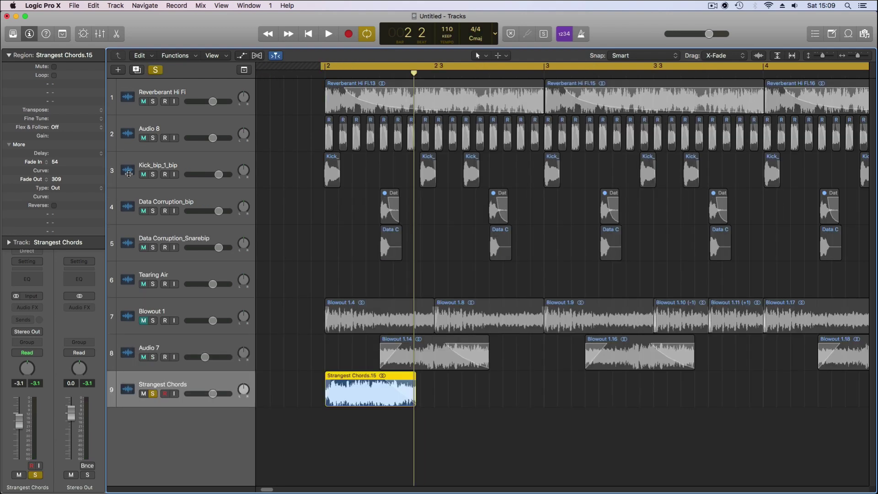
Copy the Strangest Chords region to beat 3 of bar 2, transpose the copy by +4, and play it.
{"action": "left_click_drag", "start_coordinate": [374, 406], "coordinate": [486, 412]}
{"action": "key", "text": "space"}
{"action": "left_click_drag", "start_coordinate": [72, 111], "coordinate": [70, 107]}
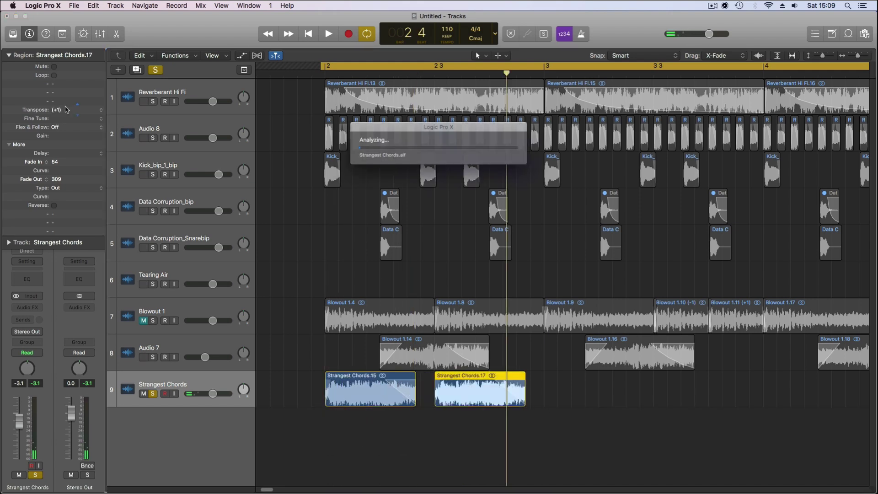
{"action": "key", "text": "space"}
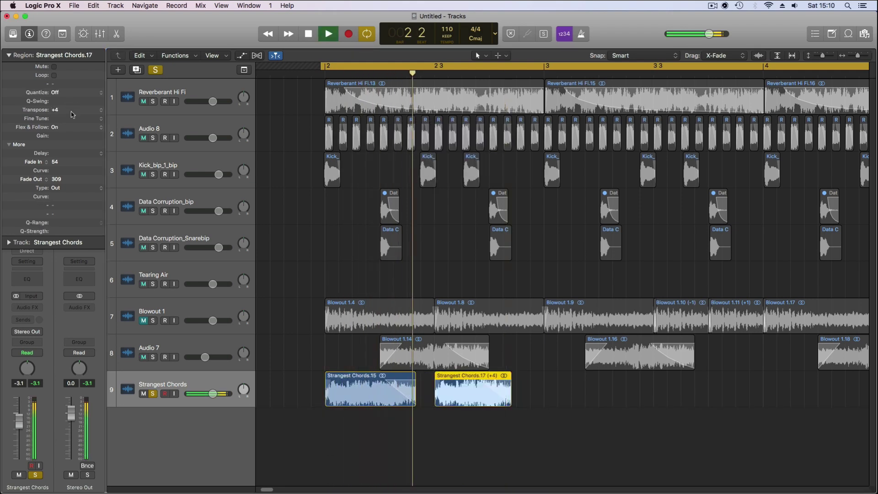
{"action": "key", "text": "space"}
Clear the solo, shorten the Strangest Chords region at beat 3 of bar 3 to about one beat, and adjust its following copy's transpose.
{"action": "left_click", "coordinate": [155, 69]}
{"action": "key", "text": "space"}
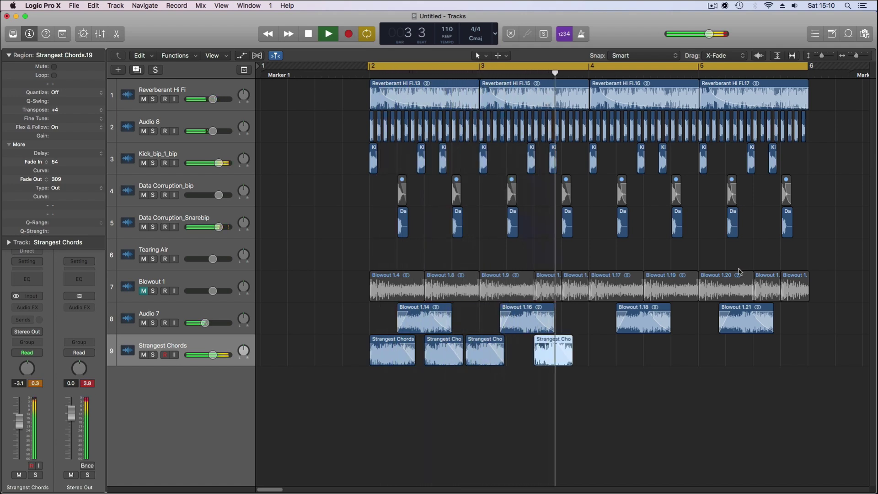
{"action": "key", "text": "space"}
{"action": "left_click_drag", "start_coordinate": [565, 364], "coordinate": [557, 366]}
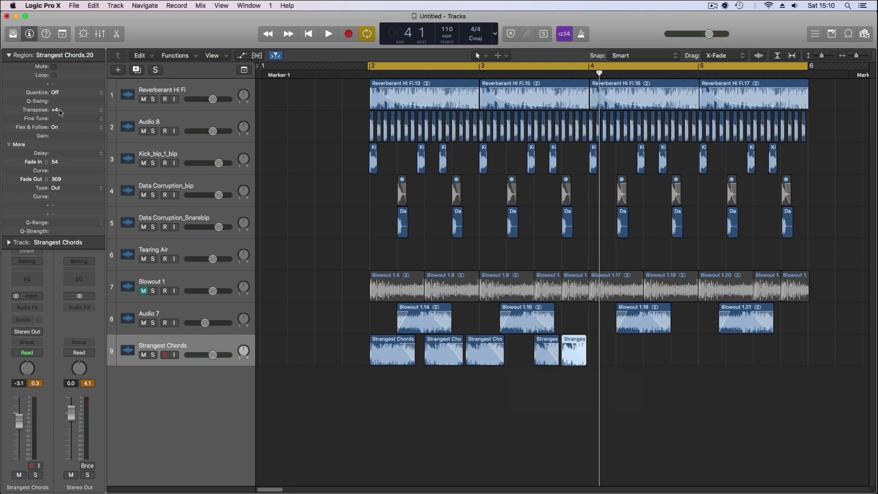
{"action": "left_click_drag", "start_coordinate": [60, 112], "coordinate": [59, 117]}
{"action": "key", "text": "space"}
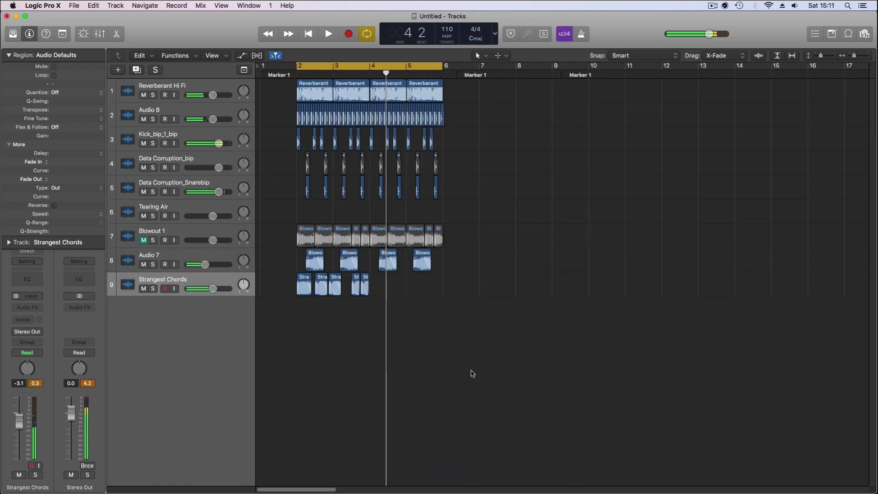
Repeat the Strangest Chords pattern from bars 2 and 3 across bars 4 and 5, and play it with solos cleared.
{"action": "left_click_drag", "start_coordinate": [474, 304], "coordinate": [372, 288]}
{"action": "key", "text": "space"}
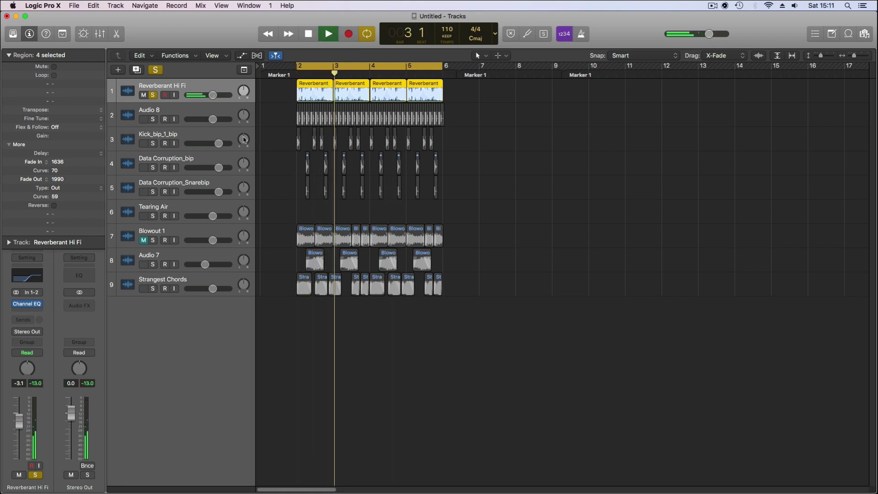
{"action": "left_click", "coordinate": [155, 70]}
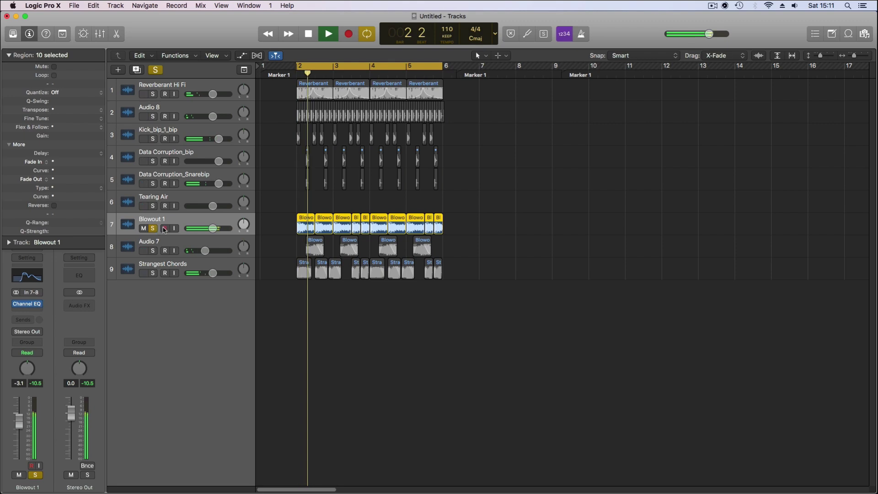
Reshape Blowout 1's Channel EQ for bass, with a 22 Hz low cut, a +6 dB low shelf at 29 Hz and a -24 dB high shelf at 205 Hz.
{"action": "key", "text": "space"}
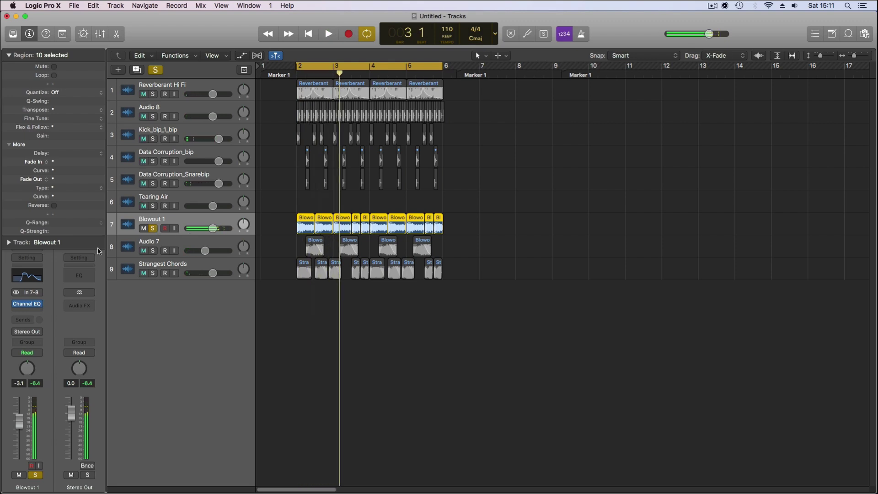
{"action": "left_click", "coordinate": [24, 307]}
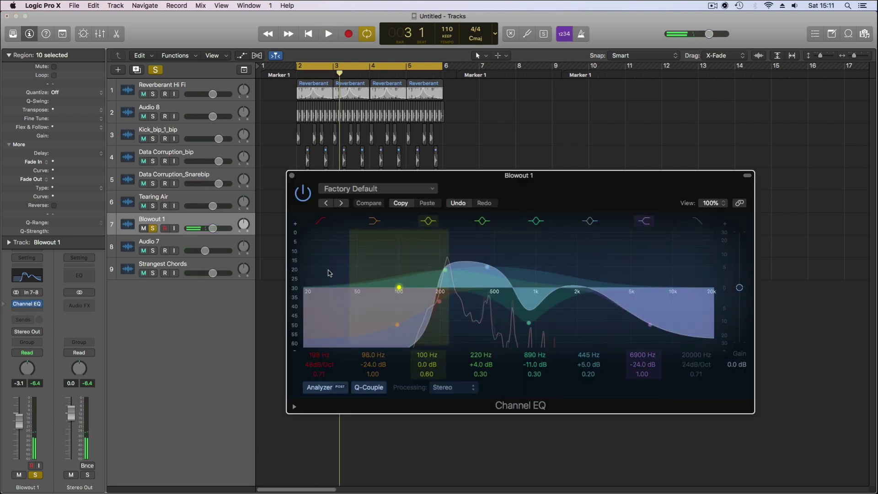
{"action": "left_click_drag", "start_coordinate": [397, 324], "coordinate": [325, 274]}
{"action": "left_click_drag", "start_coordinate": [655, 314], "coordinate": [445, 320]}
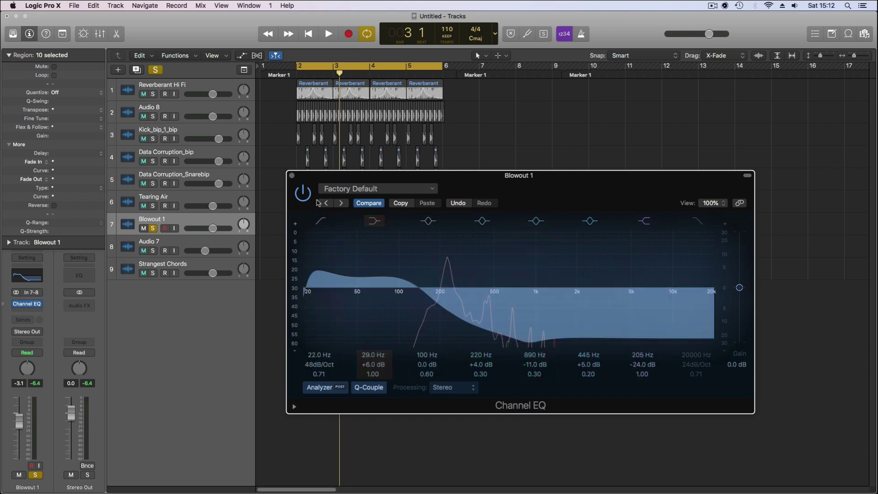
{"action": "key", "text": "space"}
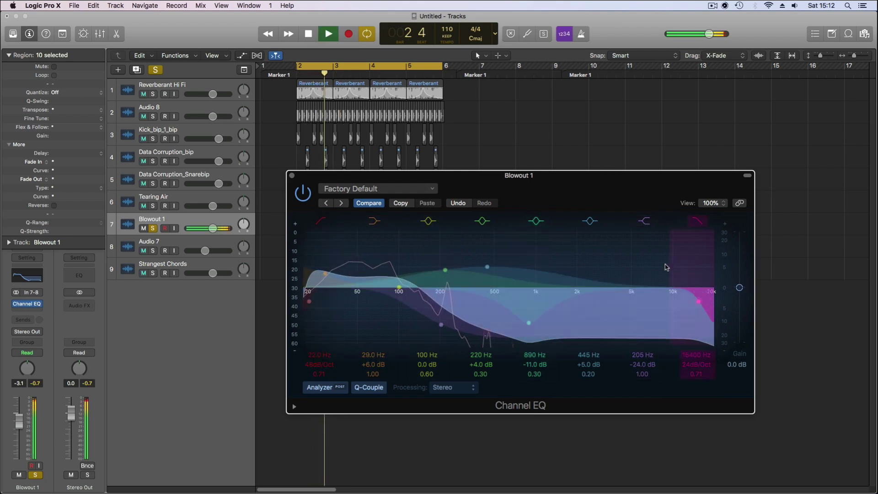
{"action": "left_click_drag", "start_coordinate": [686, 281], "coordinate": [484, 293]}
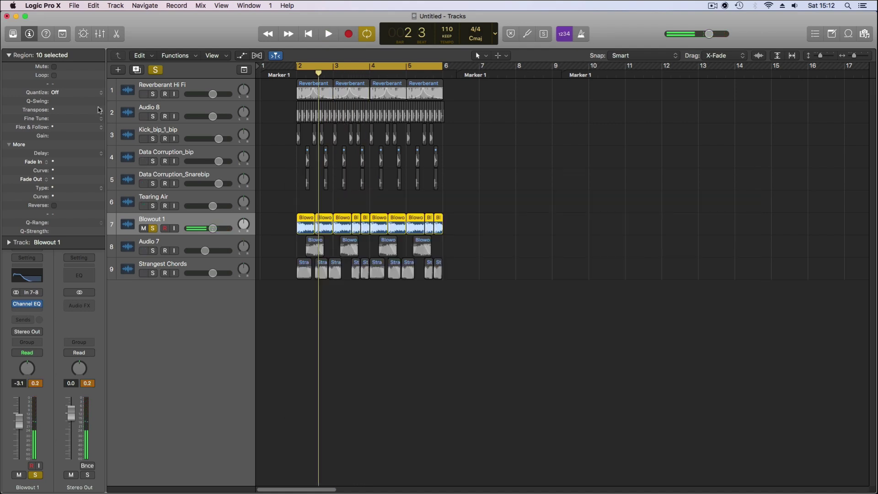
Compare Blowout 1 with and without Strangest Chords soloed, and try a transpose of +14 on the first Blowout 1 region.
{"action": "left_click", "coordinate": [393, 388]}
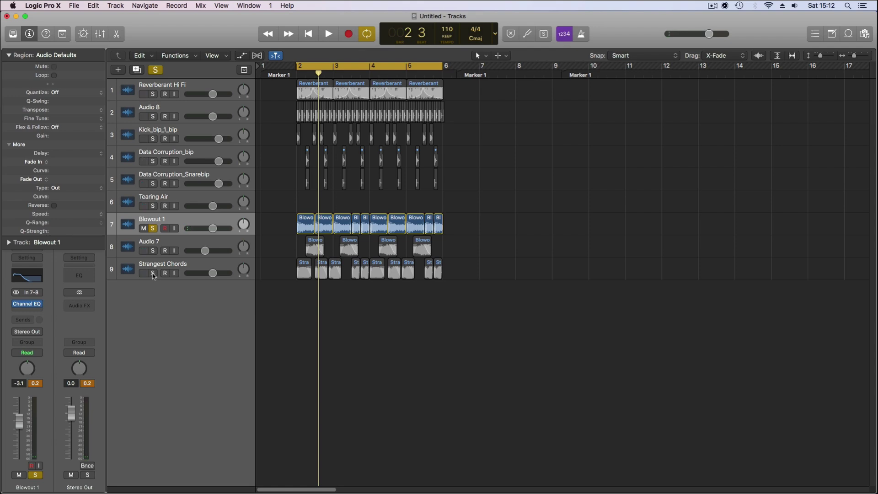
{"action": "left_click", "coordinate": [153, 273]}
{"action": "key", "text": "space"}
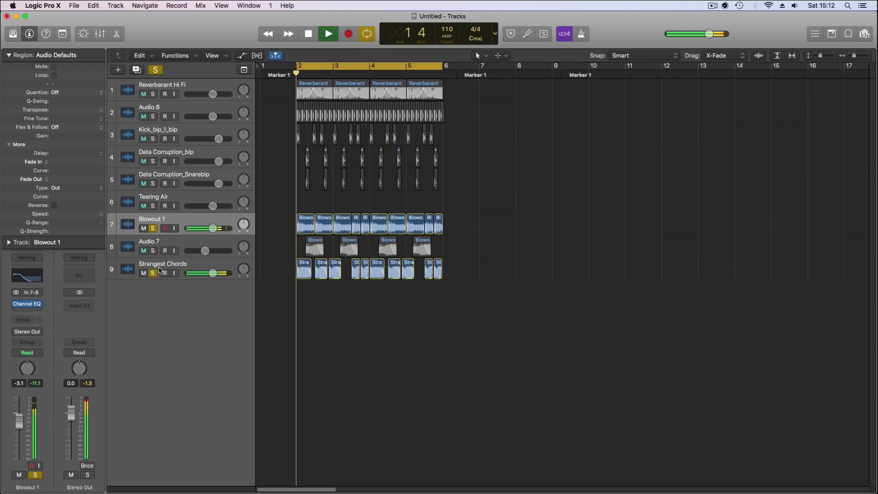
{"action": "left_click", "coordinate": [158, 271]}
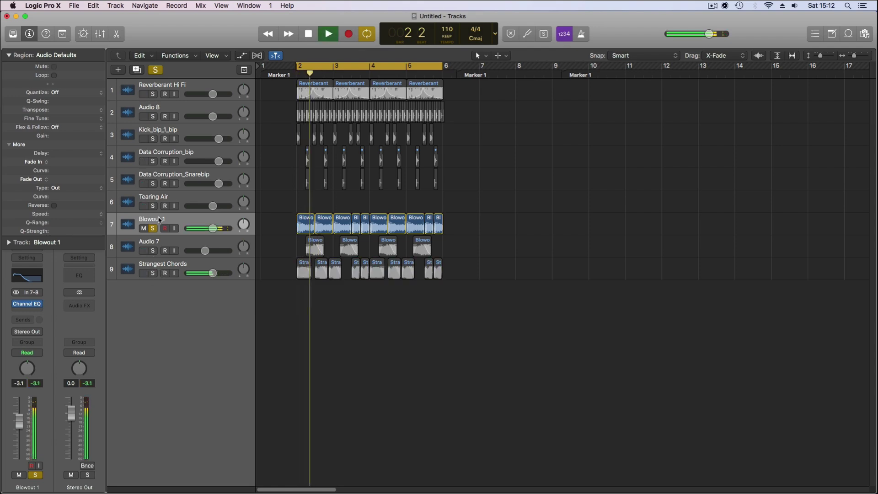
{"action": "key", "text": "space"}
{"action": "key", "text": "space"}
{"action": "key", "text": "space"}
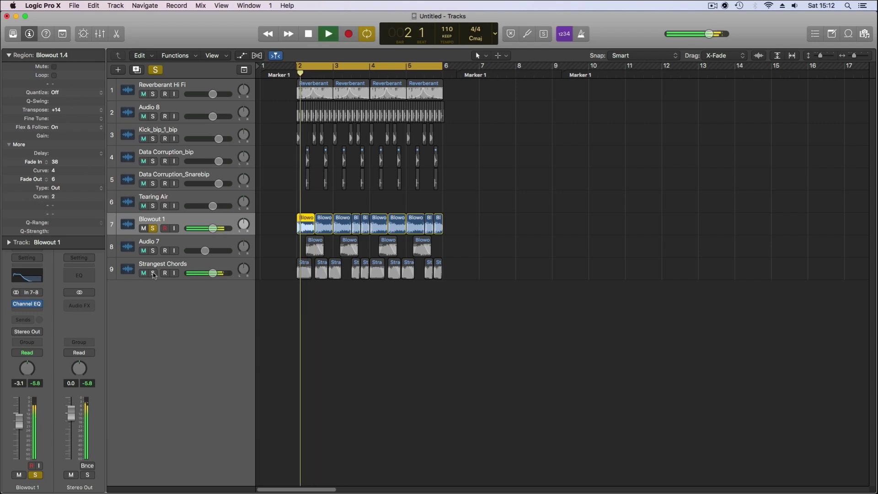
Try a transpose of +10 on the first Blowout 1 region against the soloed Strangest Chords, then play it without them.
{"action": "left_click", "coordinate": [152, 273]}
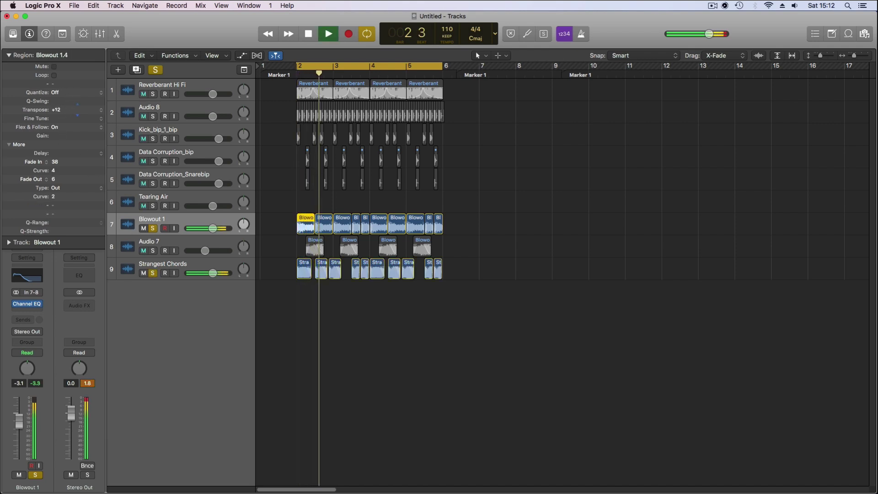
{"action": "left_click_drag", "start_coordinate": [57, 109], "coordinate": [57, 120]}
{"action": "key", "text": "space"}
{"action": "key", "text": "space"}
{"action": "key", "text": "space"}
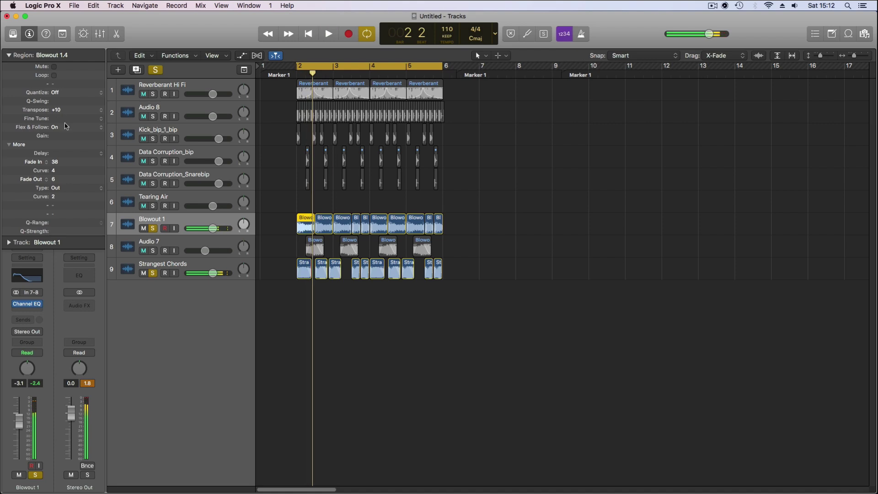
{"action": "key", "text": "space"}
{"action": "left_click", "coordinate": [153, 273]}
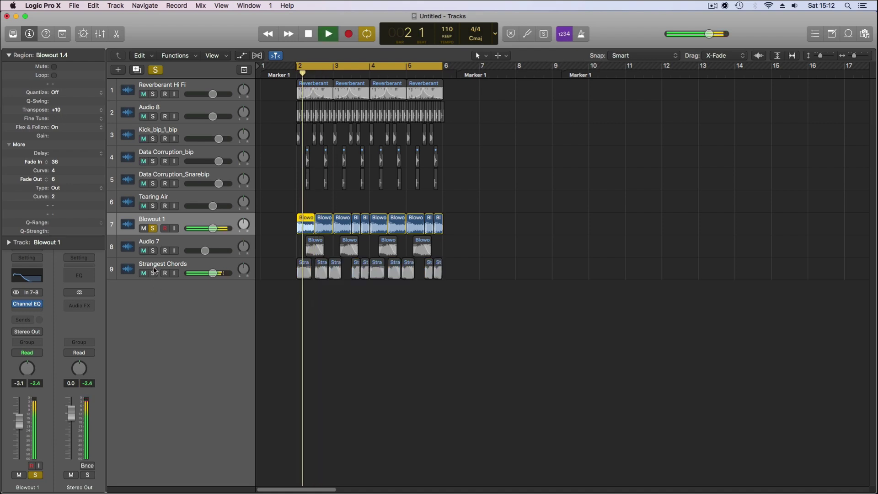
{"action": "key", "text": "space"}
Set the first Blowout 1 region's transpose to +13 and play the soloed track to check its pitch.
{"action": "key", "text": "super+Right"}
{"action": "key", "text": "super+Right"}
{"action": "key", "text": "super+Right"}
{"action": "key", "text": "super+Right"}
{"action": "key", "text": "super+Right"}
{"action": "key", "text": "super+Right"}
{"action": "key", "text": "super+Down"}
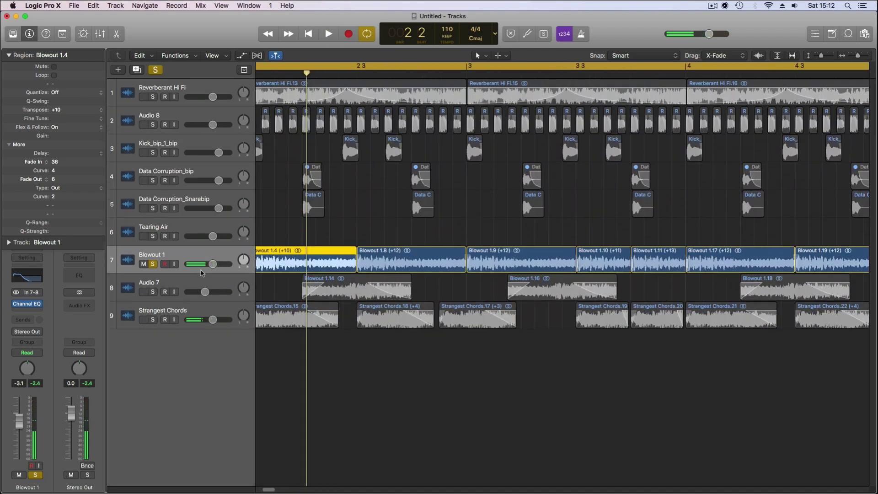
{"action": "key", "text": "super+Down"}
{"action": "key", "text": "super+Down"}
{"action": "key", "text": "super+Down"}
{"action": "key", "text": "super+Down"}
{"action": "key", "text": "space"}
{"action": "key", "text": "space"}
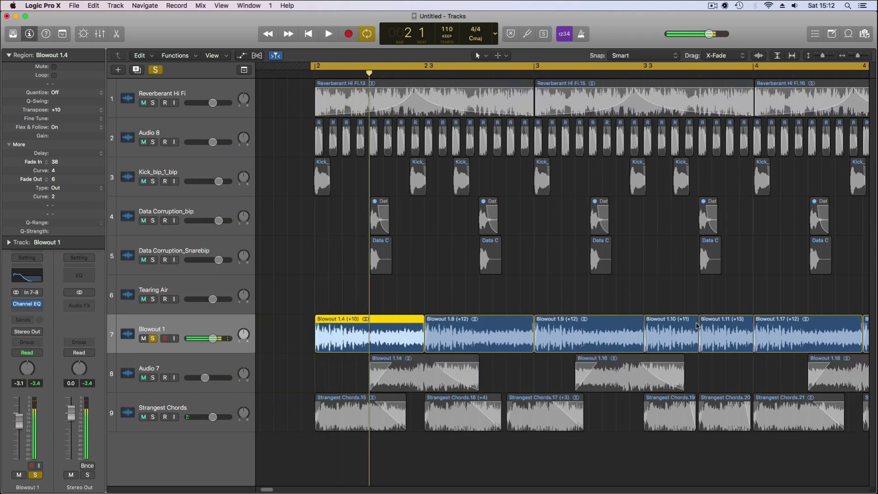
{"action": "key", "text": "space"}
{"action": "key", "text": "space"}
{"action": "key", "text": "space"}
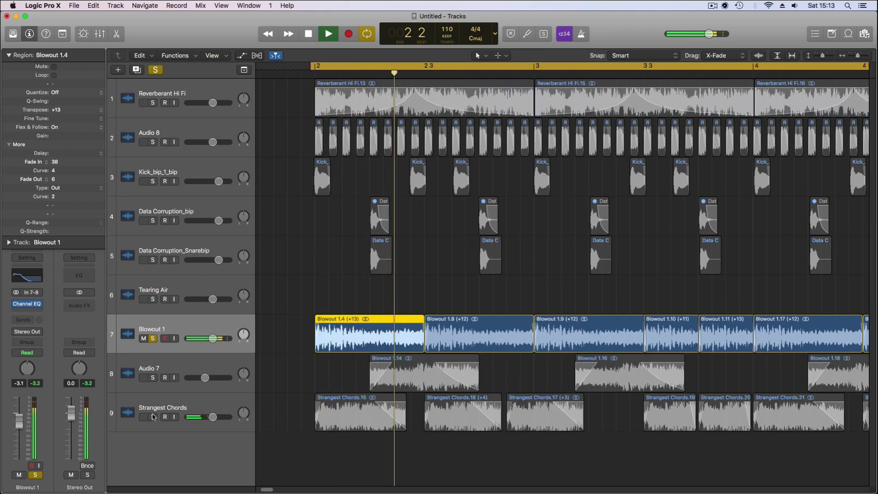
Solo the Strangest Chords track alongside Blowout 1 and play the two tracks together.
{"action": "left_click", "coordinate": [153, 417]}
{"action": "key", "text": "space"}
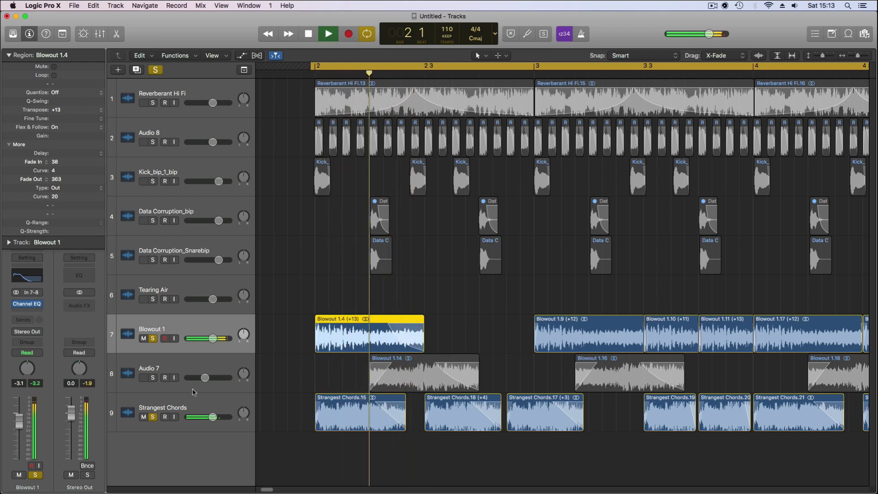
{"action": "key", "text": "space"}
{"action": "key", "text": "space"}
{"action": "key", "text": "space"}
Transpose the first Blowout 1 region to +1, audition it with Strangest Chords, and select the second chord region to check its transposition.
{"action": "left_click", "coordinate": [152, 416]}
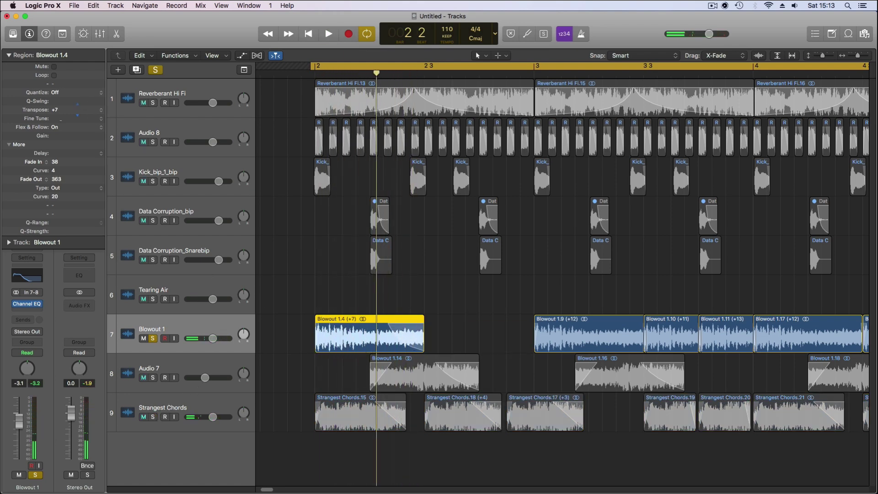
{"action": "left_click_drag", "start_coordinate": [78, 114], "coordinate": [77, 120]}
{"action": "left_click", "coordinate": [153, 416]}
{"action": "key", "text": "space"}
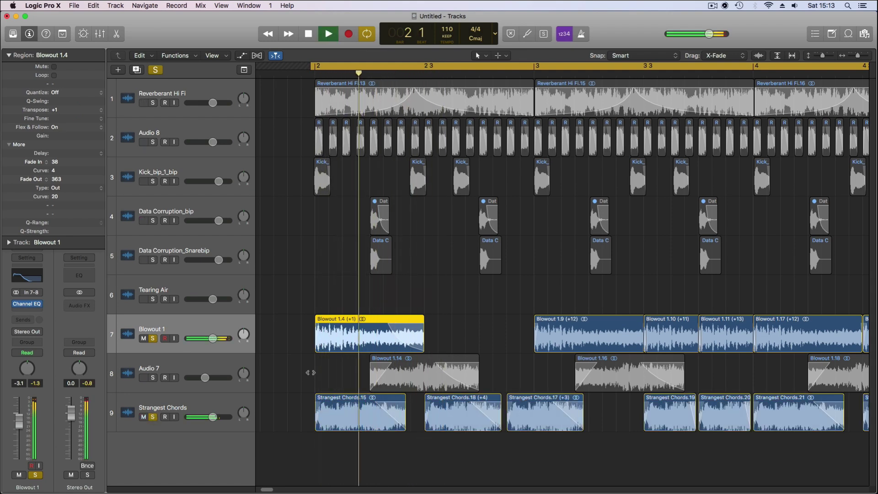
{"action": "left_click", "coordinate": [458, 393]}
{"action": "key", "text": "space"}
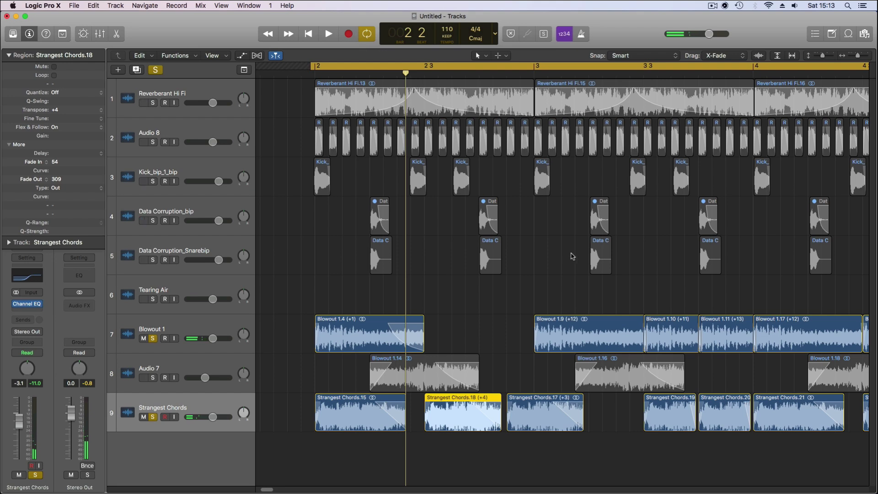
Delete all Blowout 1 regions after the first one.
{"action": "key", "text": "super+Left"}
{"action": "key", "text": "super+Left"}
{"action": "key", "text": "super+Left"}
{"action": "key", "text": "super+Left"}
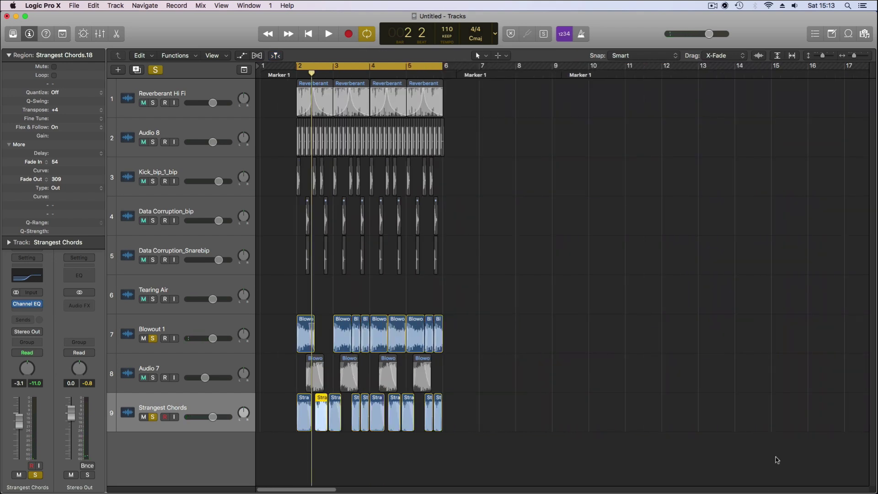
{"action": "left_click_drag", "start_coordinate": [477, 311], "coordinate": [334, 324]}
{"action": "key", "text": "Delete"}
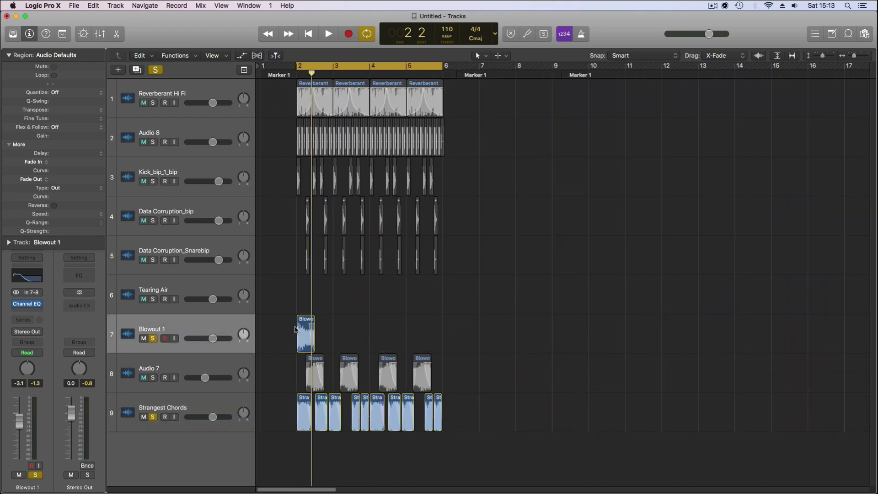
Copy the first Blowout 1 region directly after itself, transpose the copy to +5 and shorten it to match the second Strangest Chords region.
{"action": "left_click", "coordinate": [305, 345]}
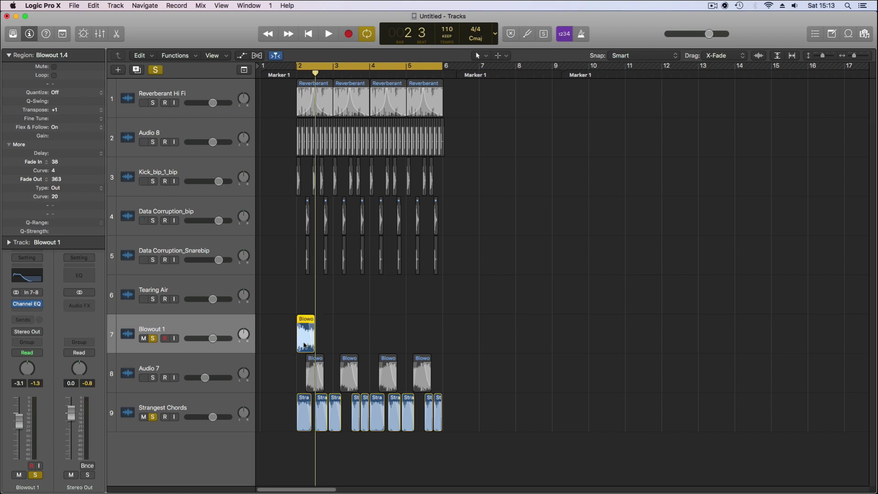
{"action": "left_click_drag", "start_coordinate": [305, 346], "coordinate": [323, 350]}
{"action": "key", "text": "super+Right"}
{"action": "key", "text": "super+Right"}
{"action": "key", "text": "super+Right"}
{"action": "key", "text": "super+Right"}
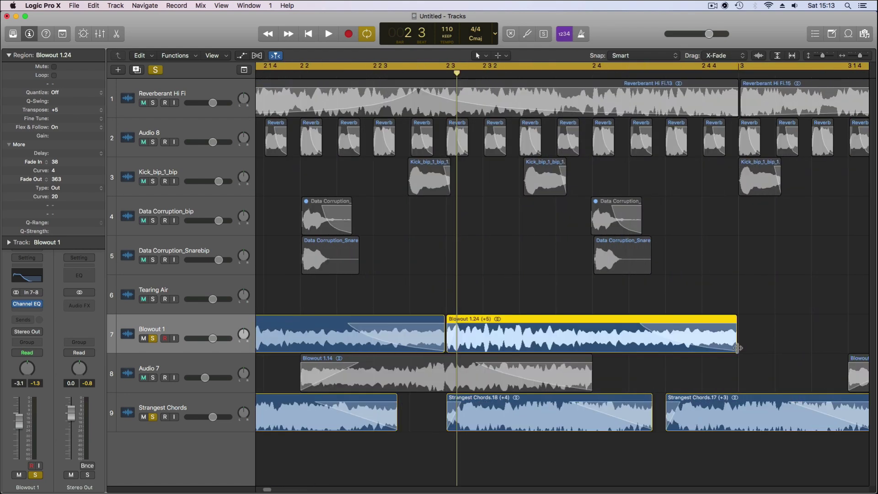
{"action": "left_click_drag", "start_coordinate": [737, 347], "coordinate": [656, 347]}
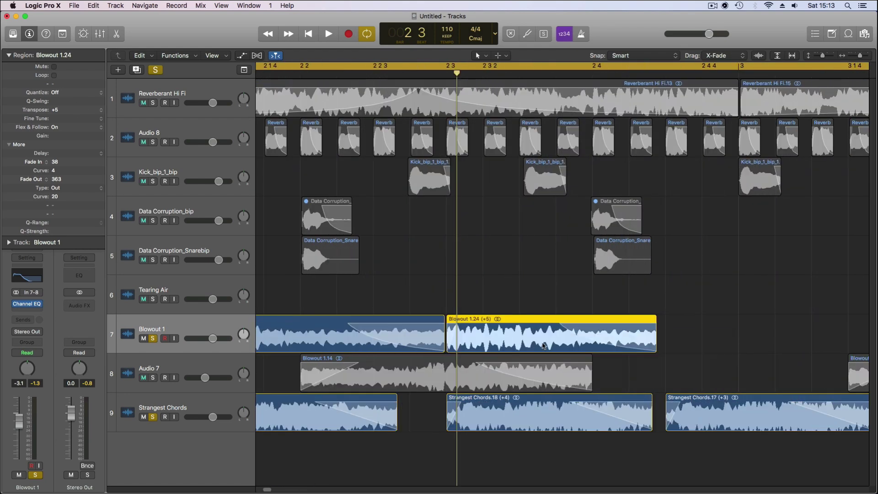
Copy the shortened Blowout region above the third chord at +4, and add shorter +5 and +4 copies above the fourth and fifth chords.
{"action": "left_click_drag", "start_coordinate": [548, 348], "coordinate": [758, 346]}
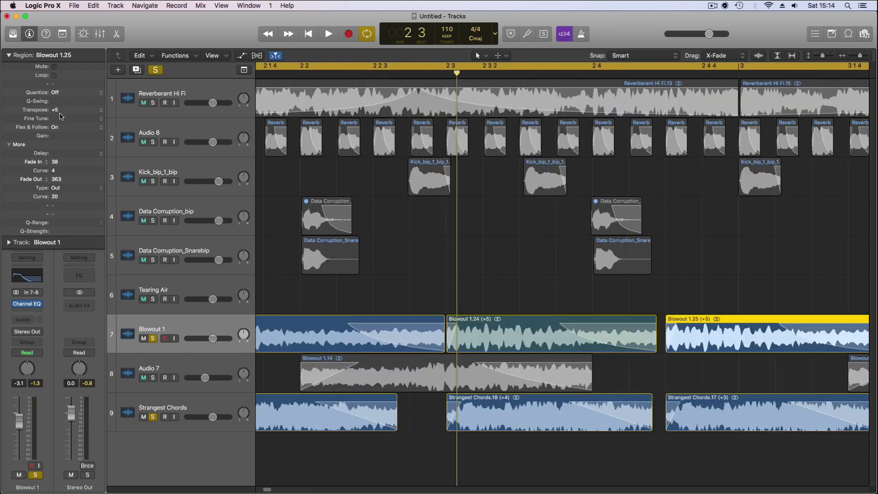
{"action": "left_click", "coordinate": [58, 111]}
{"action": "left_click", "coordinate": [58, 112]}
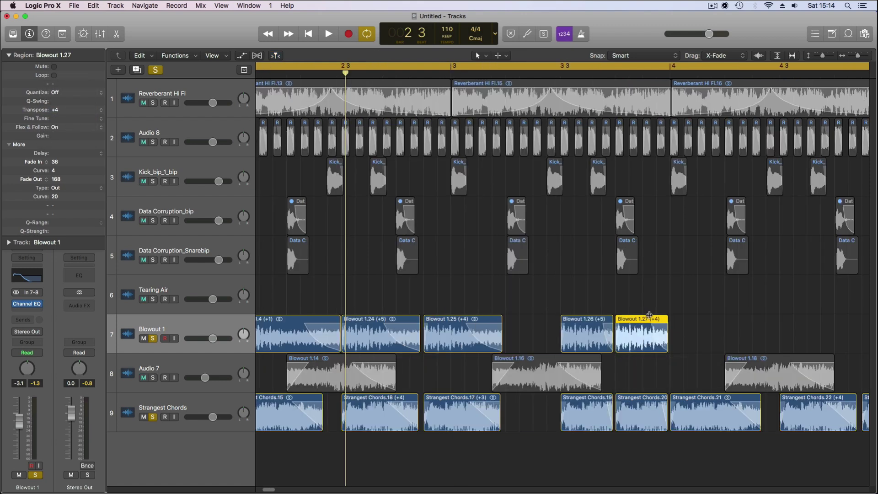
Play back the rebuilt Blowout 1 bass line together with Strangest Chords.
{"action": "key", "text": "space"}
{"action": "left_click", "coordinate": [627, 271]}
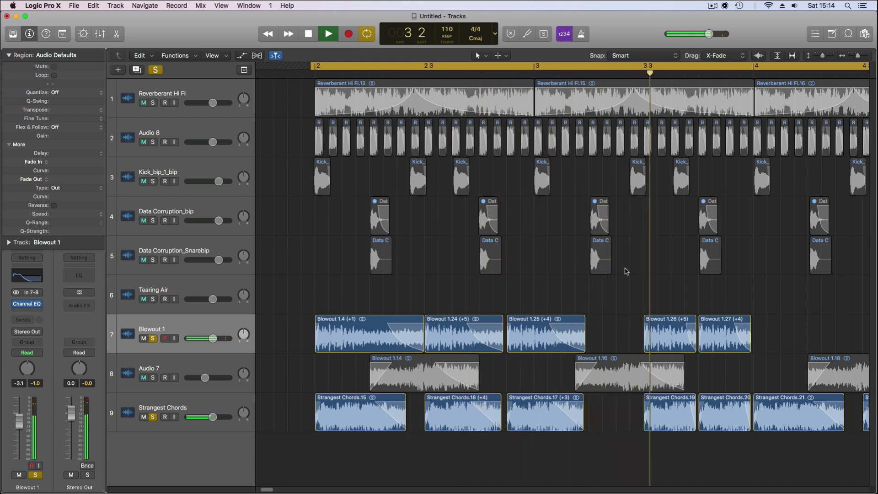
{"action": "key", "text": "space"}
Repeat the five Blowout 1 regions once so the bass line also fills bars 4 and 5.
{"action": "key", "text": "z"}
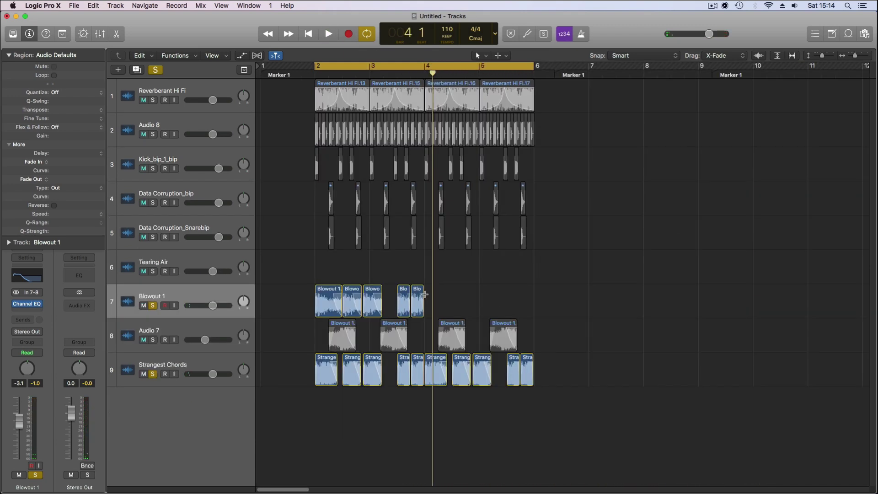
{"action": "left_click_drag", "start_coordinate": [423, 295], "coordinate": [294, 309]}
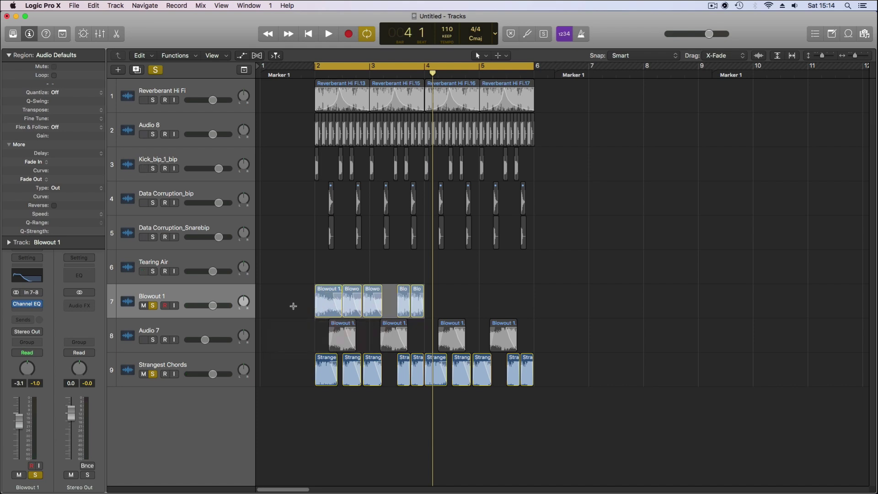
{"action": "key", "text": "super+r"}
{"action": "left_click", "coordinate": [282, 337]}
Audition the extended bass line with the chords, and turn solo off to hear the full mix.
{"action": "key", "text": "space"}
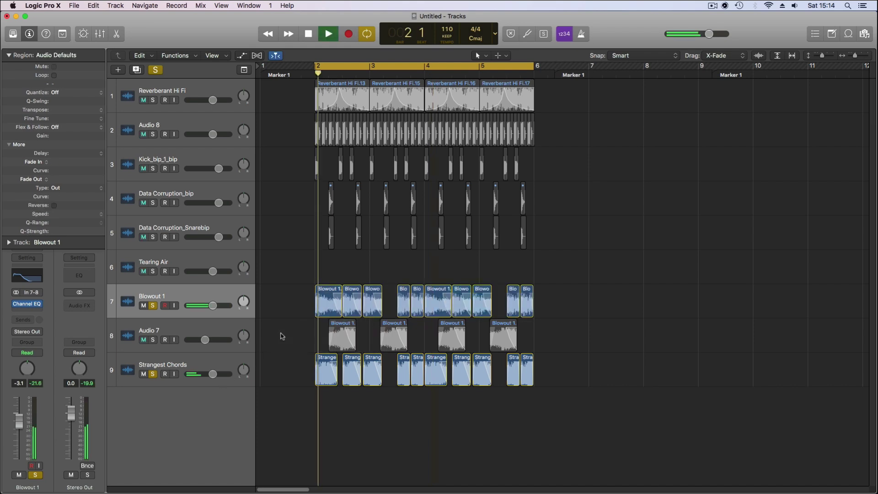
{"action": "key", "text": "space"}
{"action": "left_click", "coordinate": [156, 70]}
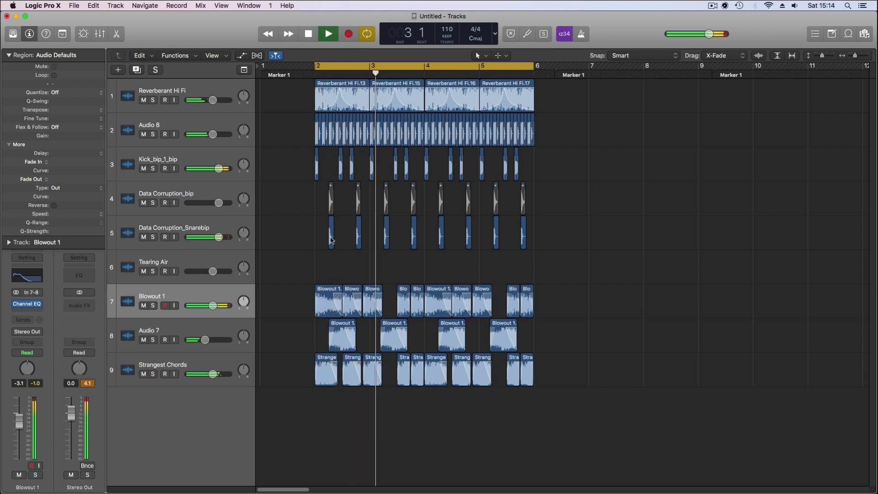
Solo Blowout 1, select and audition all its regions with its Channel EQ open, and compare it within the full mix.
{"action": "left_click", "coordinate": [152, 306]}
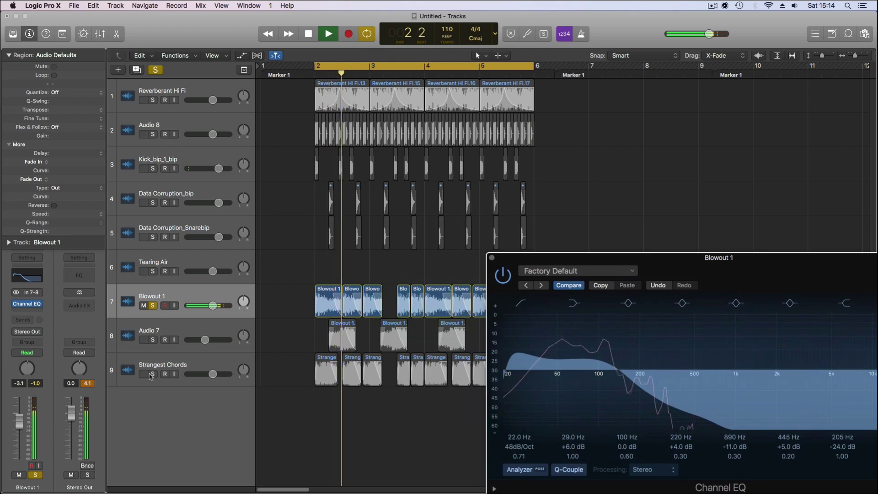
{"action": "key", "text": "space"}
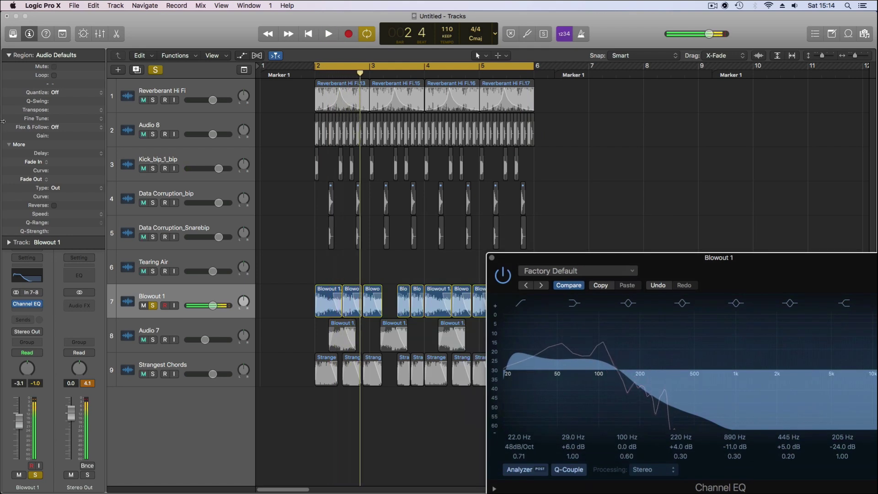
{"action": "key", "text": "v"}
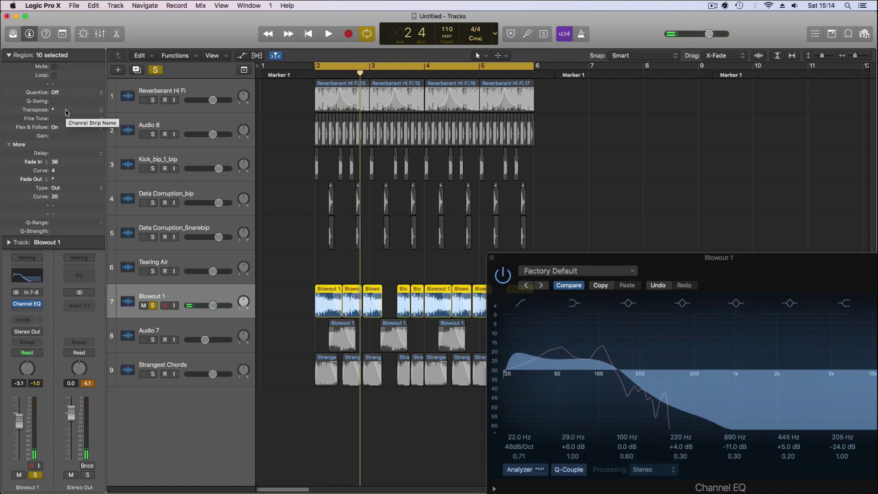
{"action": "key", "text": "space"}
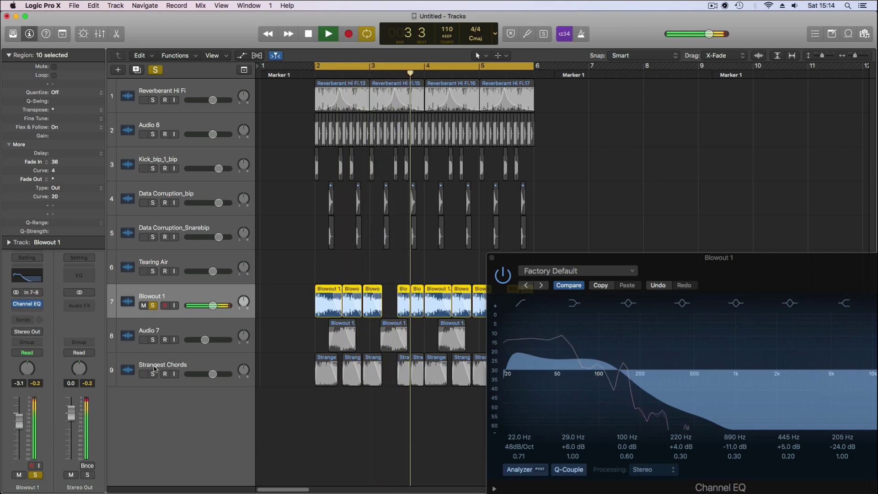
{"action": "left_click", "coordinate": [153, 372]}
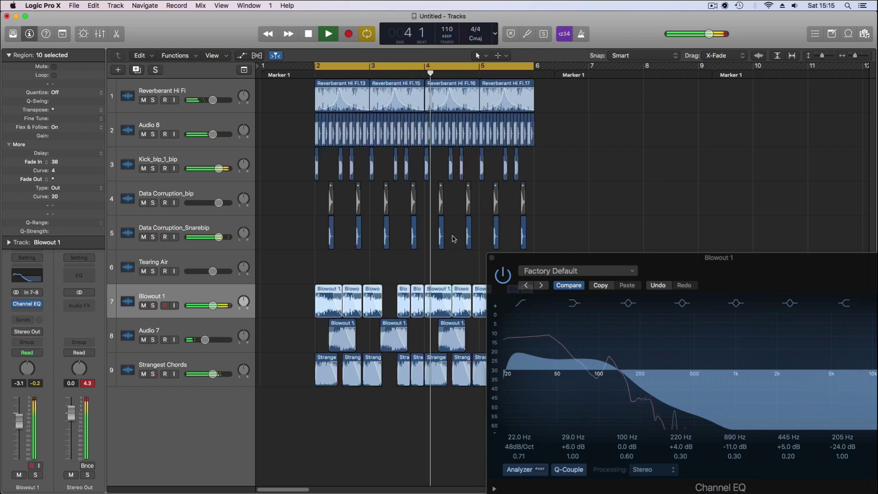
Solo the Strangest Chords track, collapse the region parameters and play the chords on their own.
{"action": "key", "text": "super+Left"}
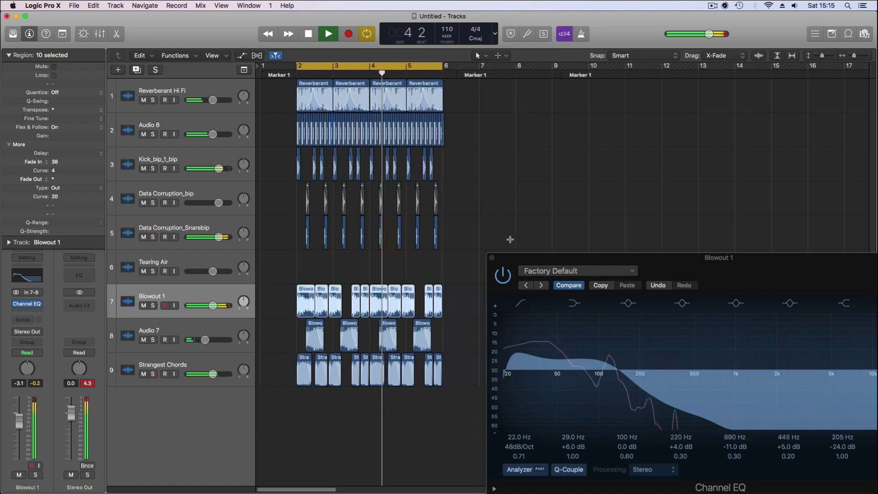
{"action": "key", "text": "super+Left"}
{"action": "key", "text": "super+Up"}
{"action": "key", "text": "super+Up"}
{"action": "key", "text": "super+Up"}
{"action": "key", "text": "super+Up"}
{"action": "key", "text": "space"}
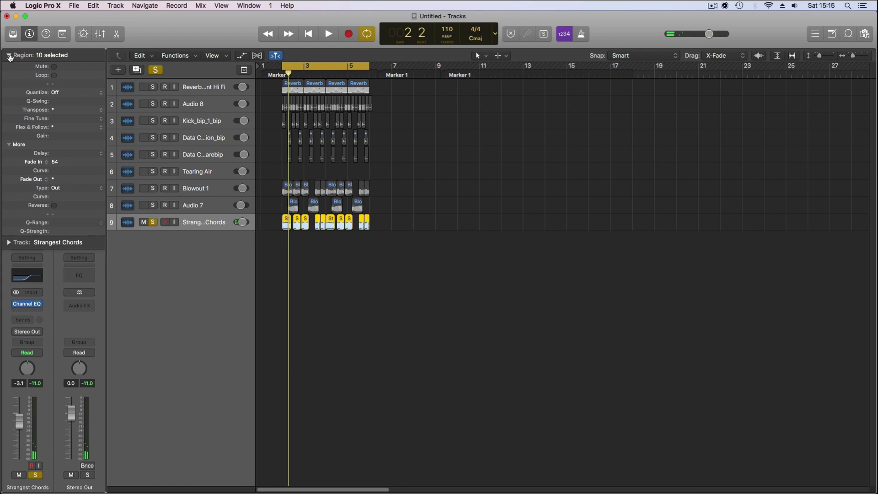
{"action": "left_click", "coordinate": [9, 56]}
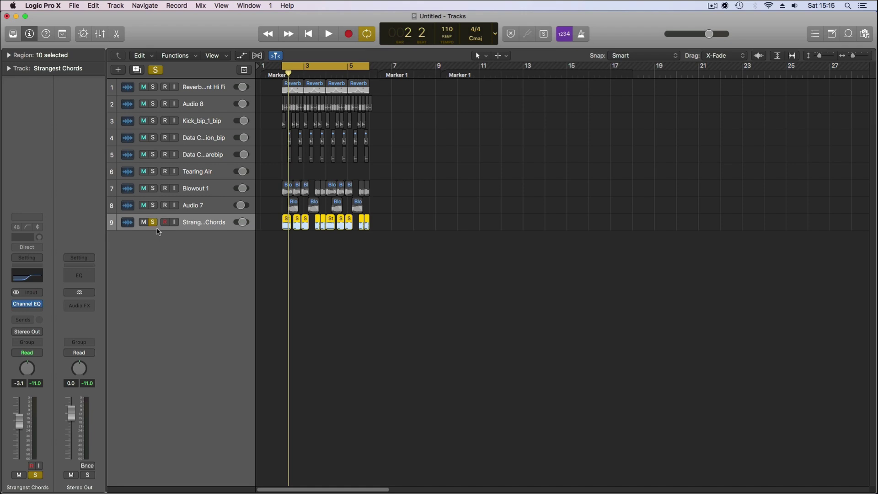
{"action": "key", "text": "space"}
{"action": "key", "text": "space"}
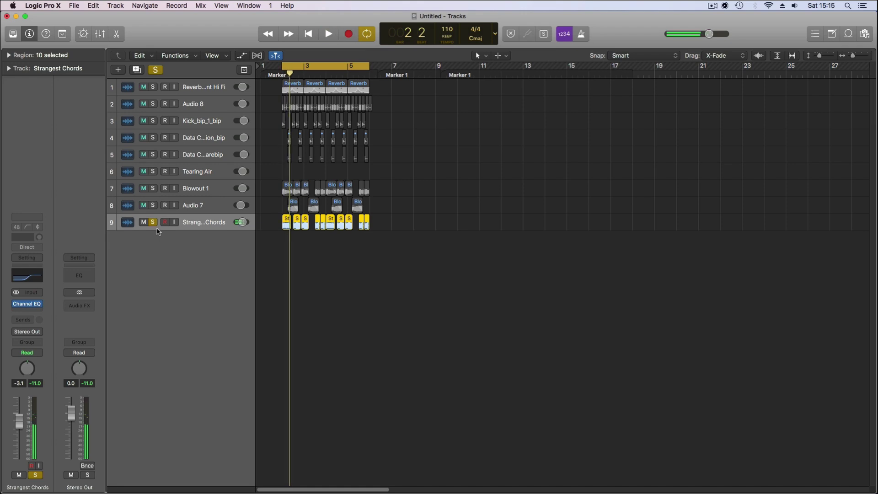
In the Strangest Chords Channel EQ, cut the lows with a 114 Hz, -24 dB low shelf and reduce the highs with a high shelf.
{"action": "left_click", "coordinate": [29, 304]}
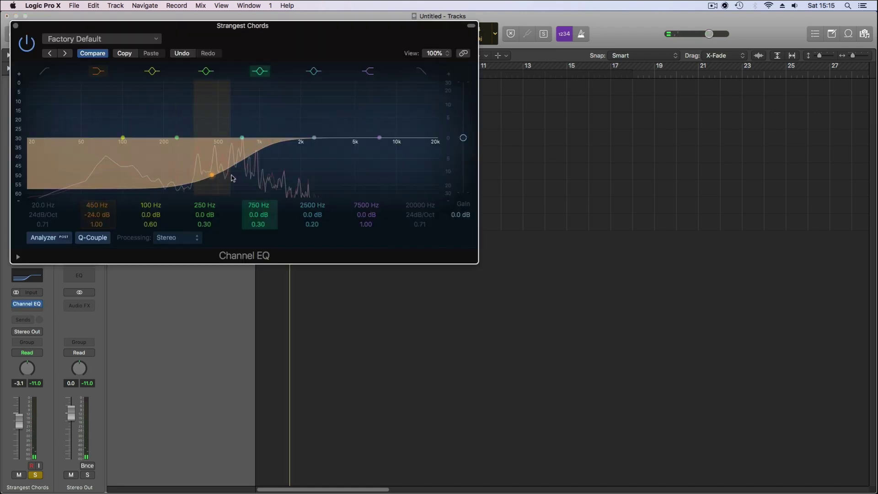
{"action": "key", "text": "space"}
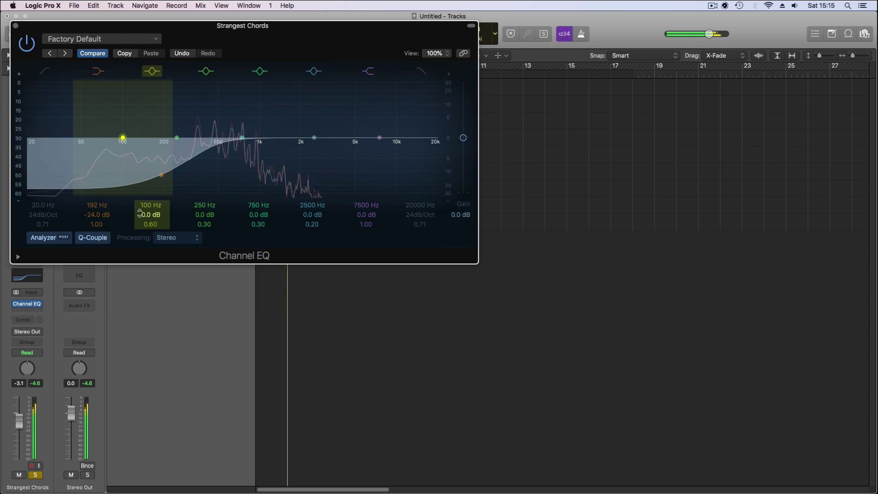
{"action": "left_click_drag", "start_coordinate": [194, 192], "coordinate": [163, 208]}
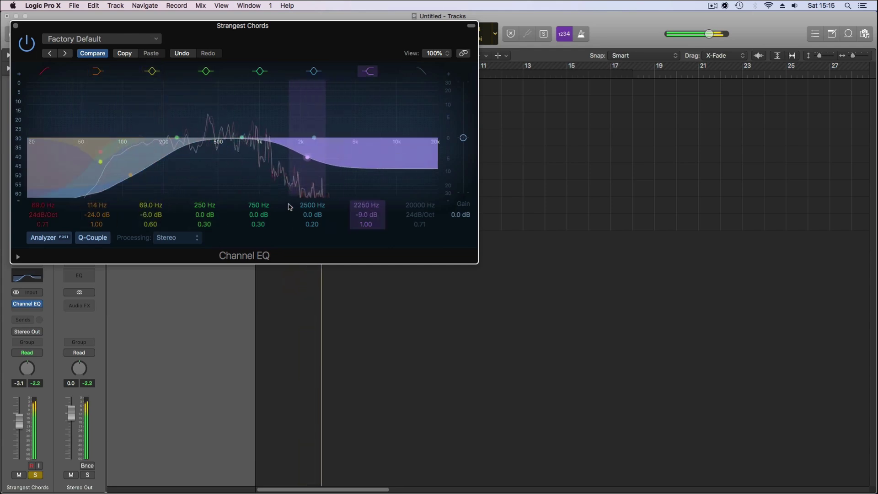
{"action": "left_click_drag", "start_coordinate": [289, 205], "coordinate": [266, 205]}
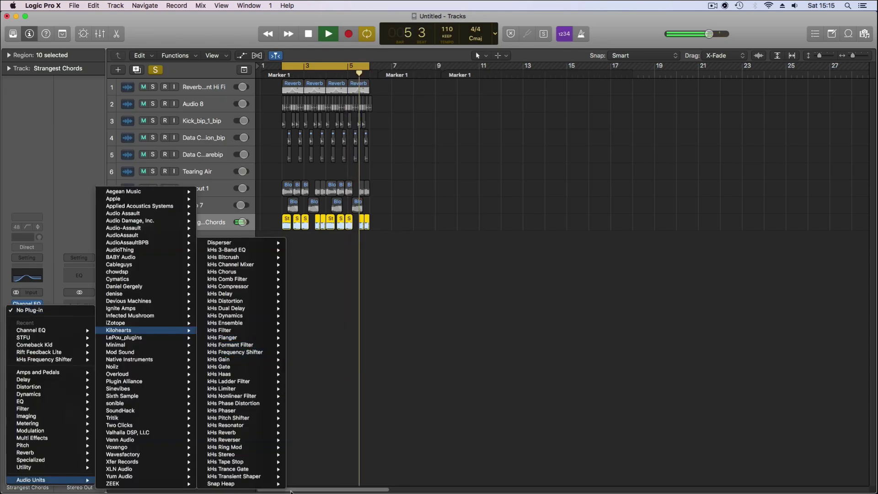
Insert a stereo Snap Heap on the Strangest Chords track and add a Chorus to its first bus.
{"action": "mouse_move", "coordinate": [242, 484]}
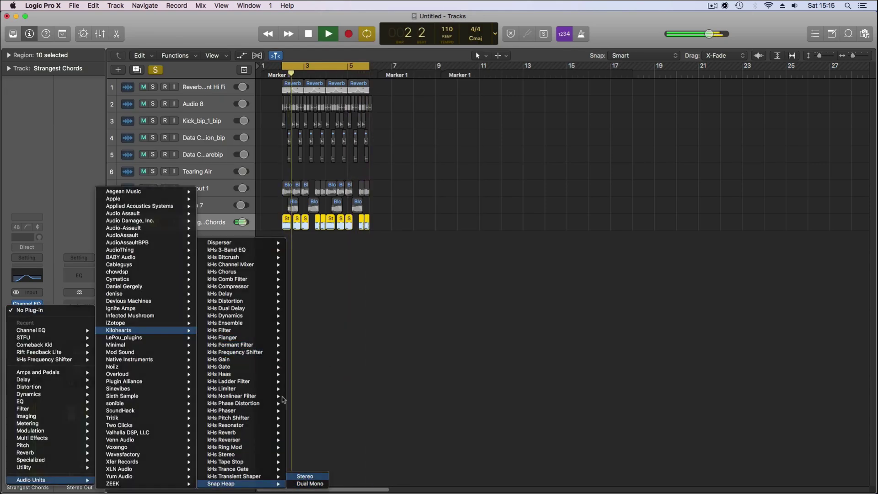
{"action": "left_click", "coordinate": [304, 478]}
{"action": "left_click", "coordinate": [48, 170]}
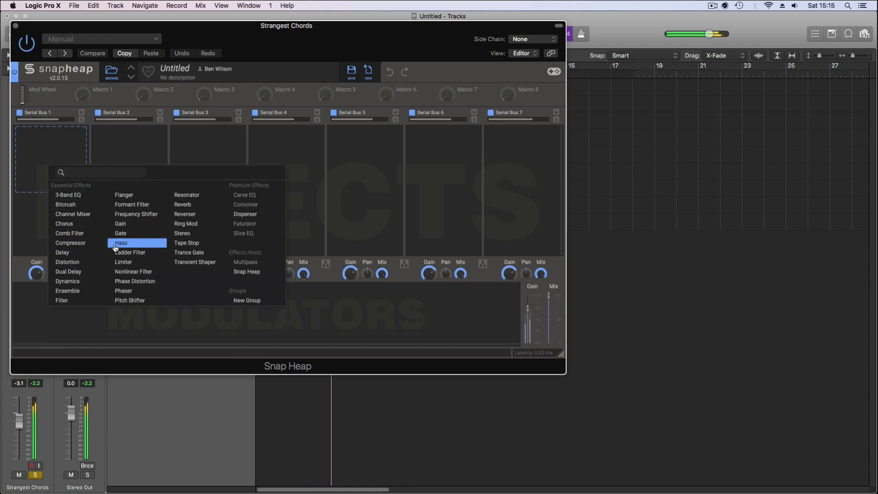
{"action": "left_click", "coordinate": [64, 224]}
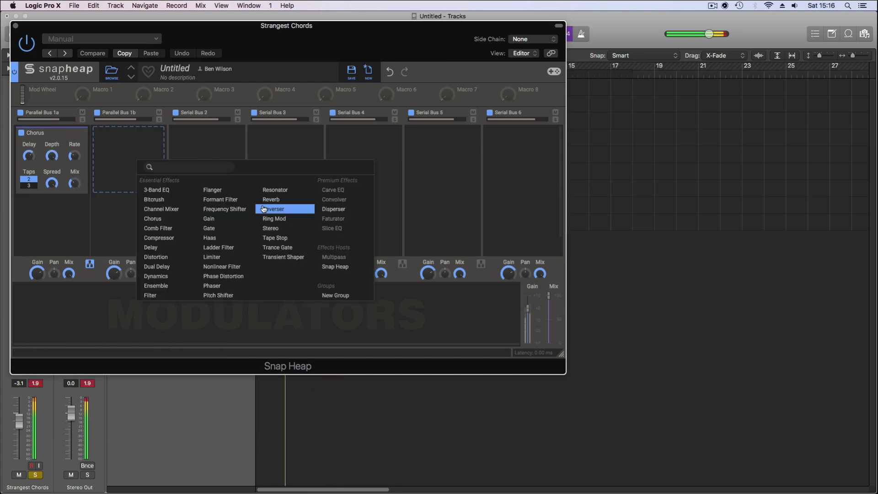
Add a Dual Delay on the bus parallel to the Chorus, lower that bus's mix to 20%, and toggle the parallel link between both buses.
{"action": "left_click", "coordinate": [157, 267]}
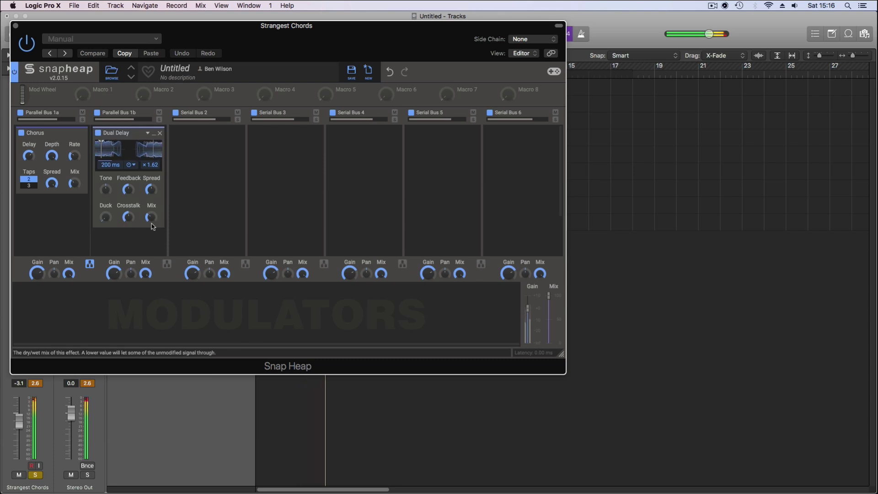
{"action": "left_click_drag", "start_coordinate": [142, 269], "coordinate": [142, 265]}
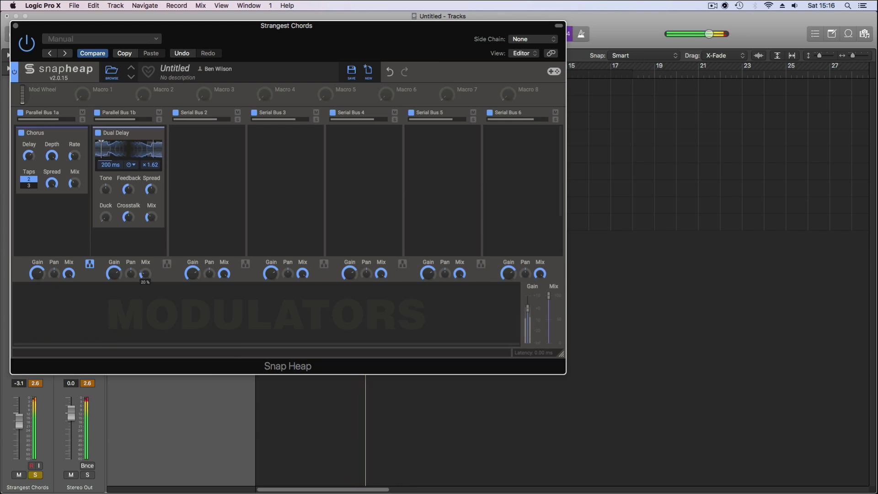
{"action": "left_click", "coordinate": [89, 264]}
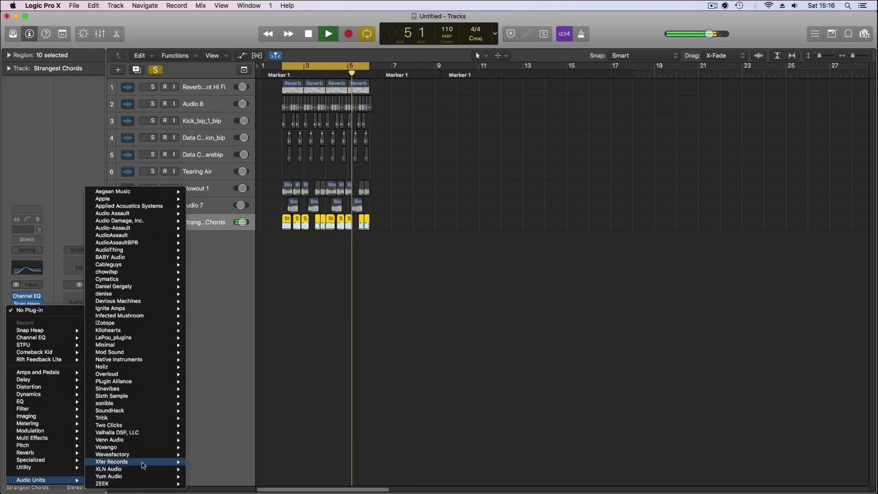
Insert a stereo OTT on Strangest Chords, set Time to 678% and Downward to 40%, reduce the low band's gain, and clear the solo.
{"action": "mouse_move", "coordinate": [142, 465]}
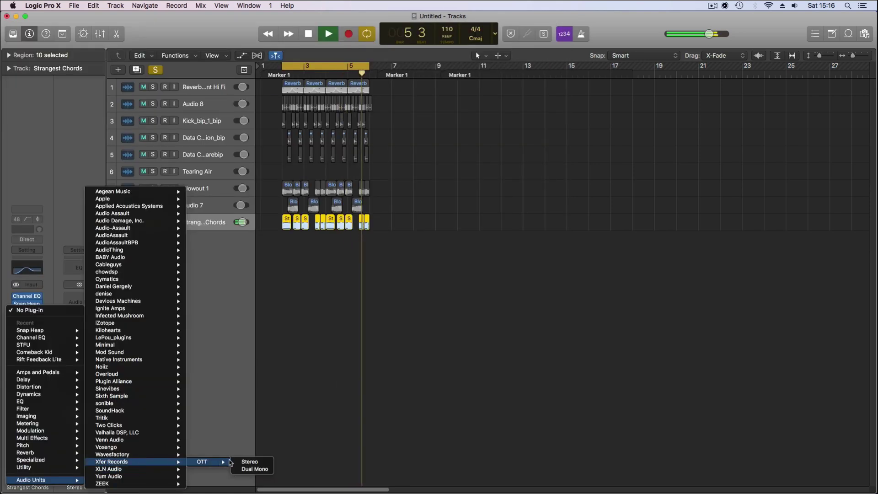
{"action": "left_click", "coordinate": [247, 462]}
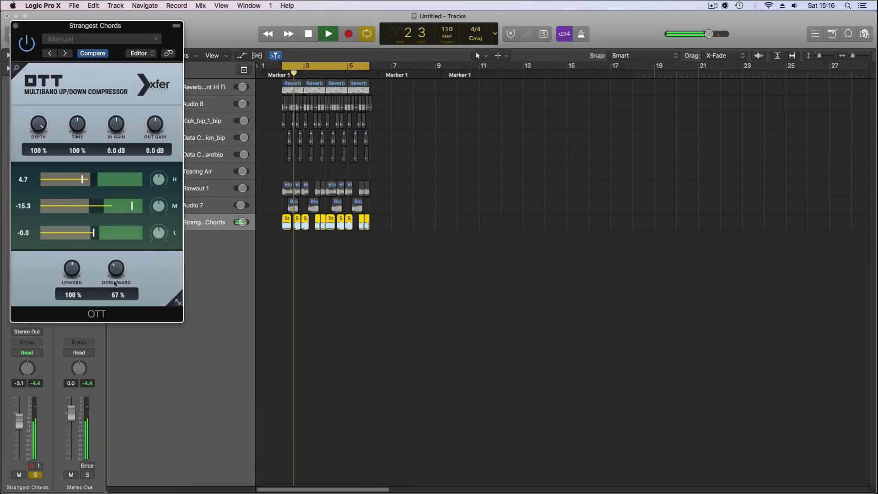
{"action": "left_click_drag", "start_coordinate": [79, 130], "coordinate": [79, 106]}
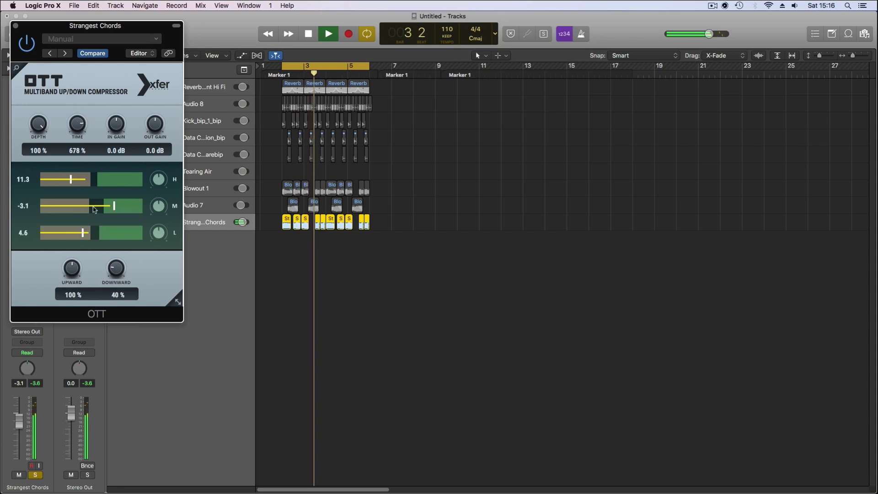
{"action": "left_click_drag", "start_coordinate": [94, 230], "coordinate": [73, 238]}
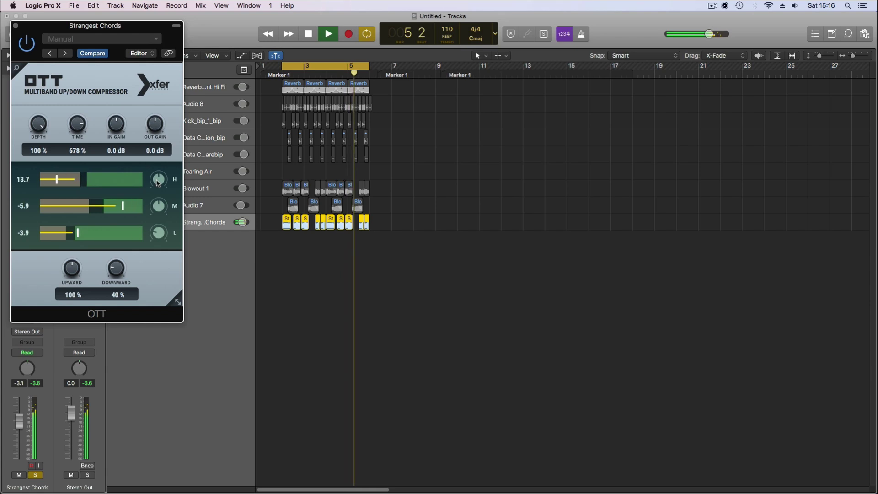
{"action": "left_click", "coordinate": [16, 25]}
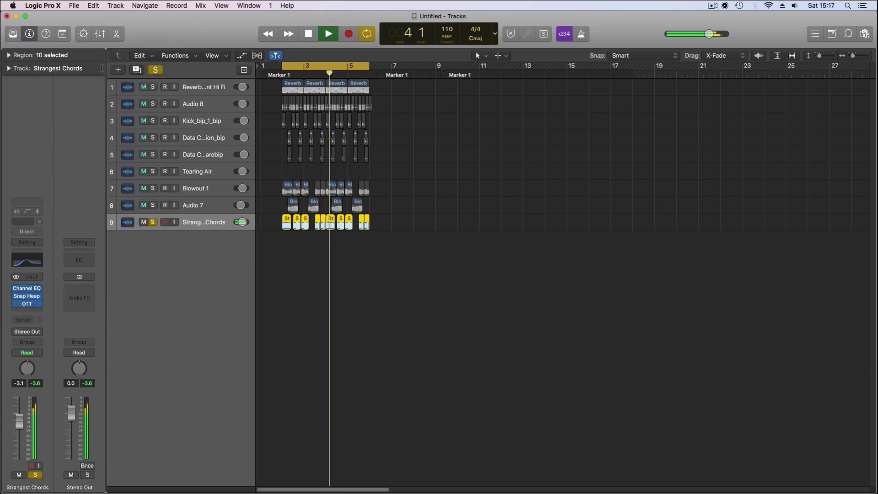
{"action": "left_click", "coordinate": [153, 69]}
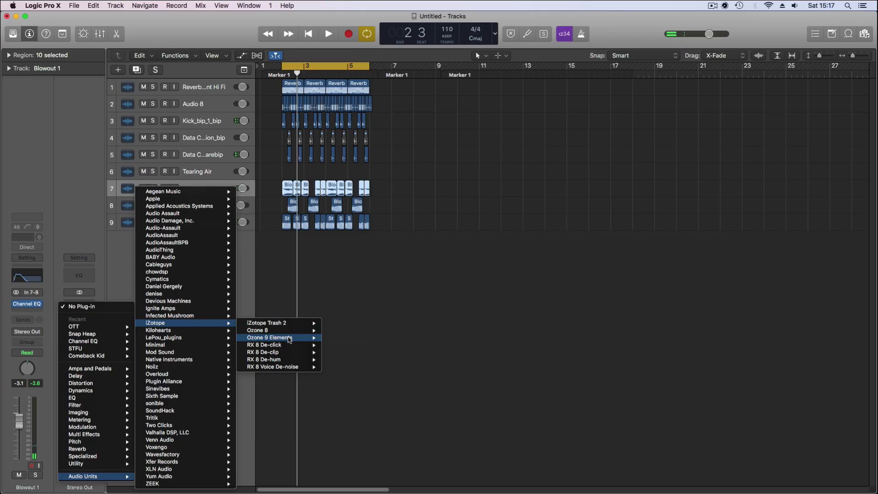
Insert Ozone 9 Elements on the Stereo Out and play the full mix with the track faders lowered.
{"action": "left_click", "coordinate": [335, 339]}
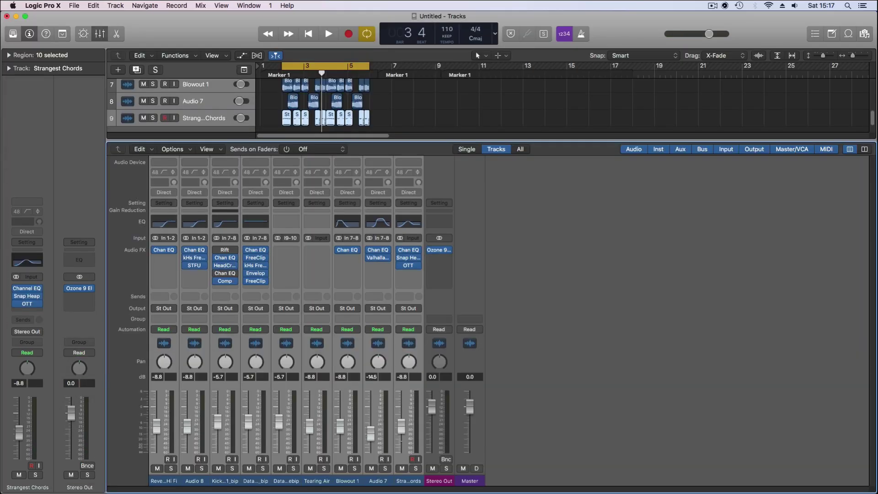
{"action": "key", "text": "space"}
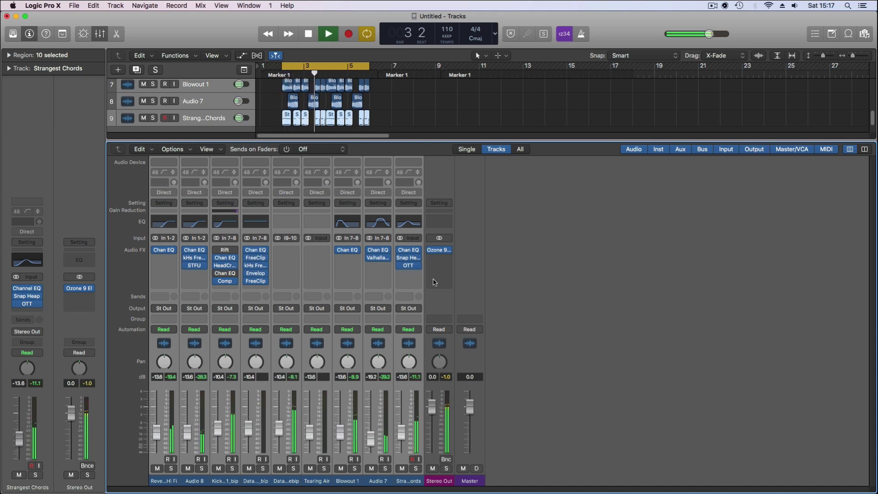
{"action": "left_click", "coordinate": [438, 249]}
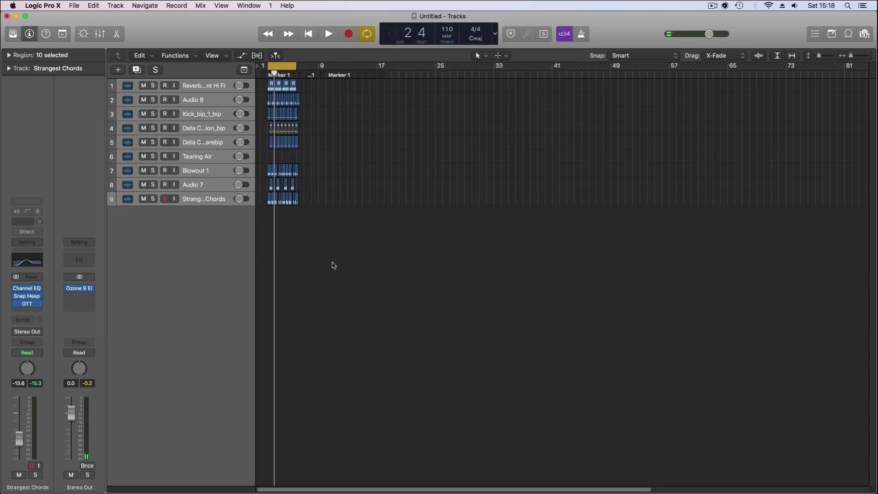
Select the regions on all tracks and move the whole loop so it starts at bar 17.
{"action": "left_click_drag", "start_coordinate": [333, 266], "coordinate": [379, 91]}
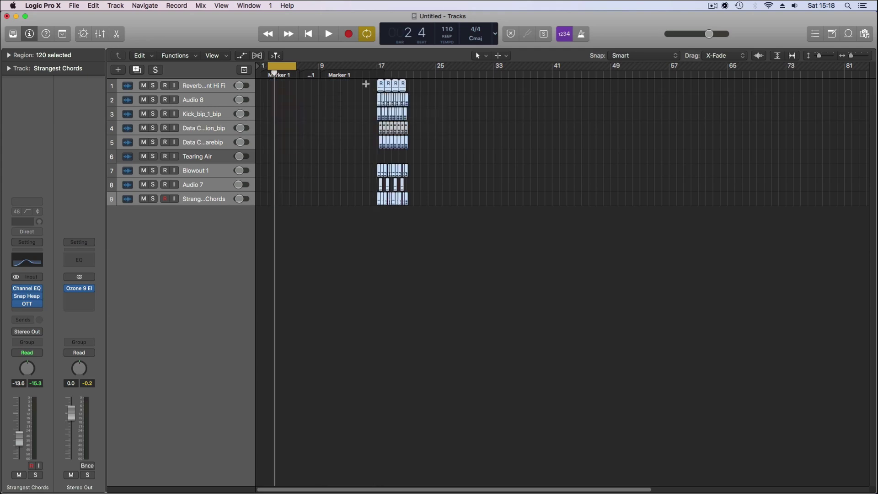
{"action": "key", "text": "super+Right"}
{"action": "key", "text": "super+Right"}
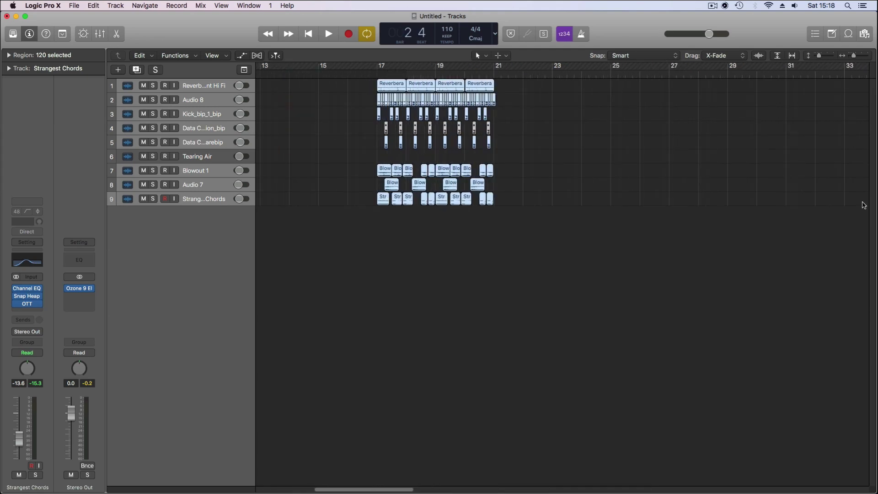
{"action": "key", "text": "super+Left"}
{"action": "key", "text": "super+Left"}
{"action": "key", "text": "super+Up"}
{"action": "key", "text": "super+Up"}
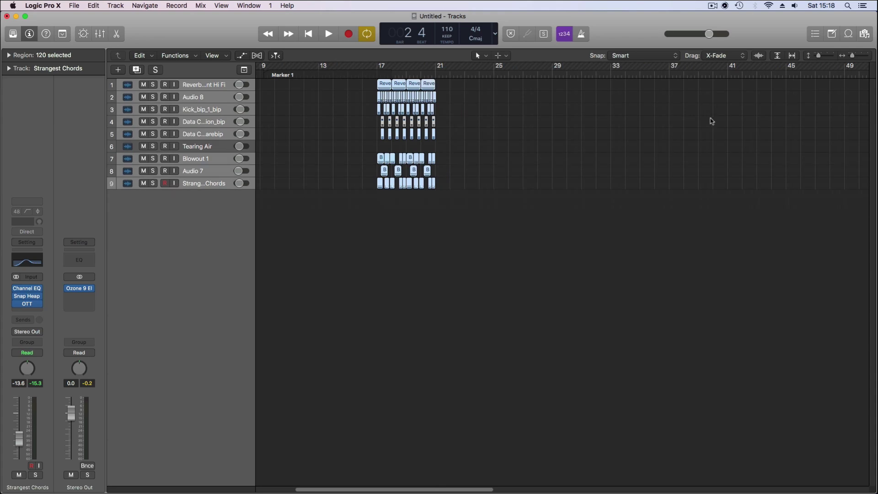
Advance the playhead to bar 13 and extend the cycle range from bar 1 to bar 21.
{"action": "key", "text": "period"}
{"action": "key", "text": "period"}
{"action": "key", "text": "period"}
{"action": "key", "text": "period"}
{"action": "key", "text": "period"}
{"action": "key", "text": "period"}
{"action": "key", "text": "period"}
{"action": "key", "text": "period"}
{"action": "key", "text": "period"}
{"action": "key", "text": "period"}
{"action": "key", "text": "period"}
{"action": "scroll", "coordinate": [427, 158], "scroll_direction": "left", "scroll_amount": 5}
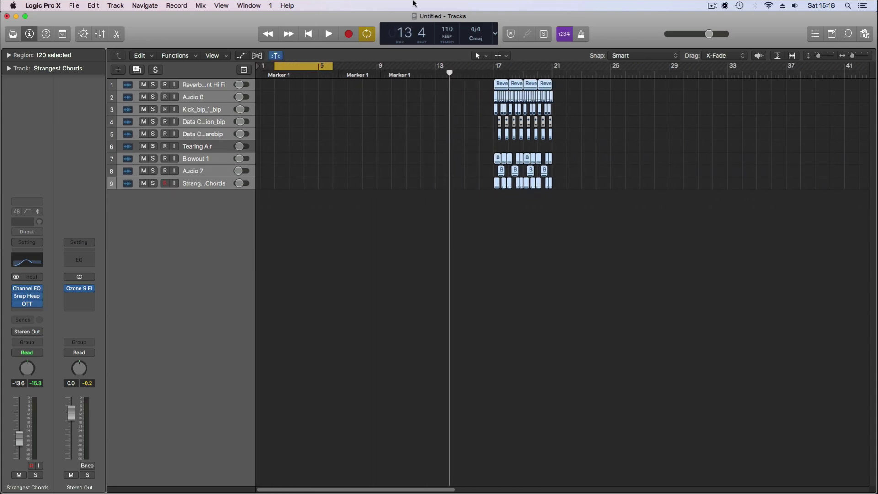
{"action": "left_click_drag", "start_coordinate": [275, 68], "coordinate": [274, 67]}
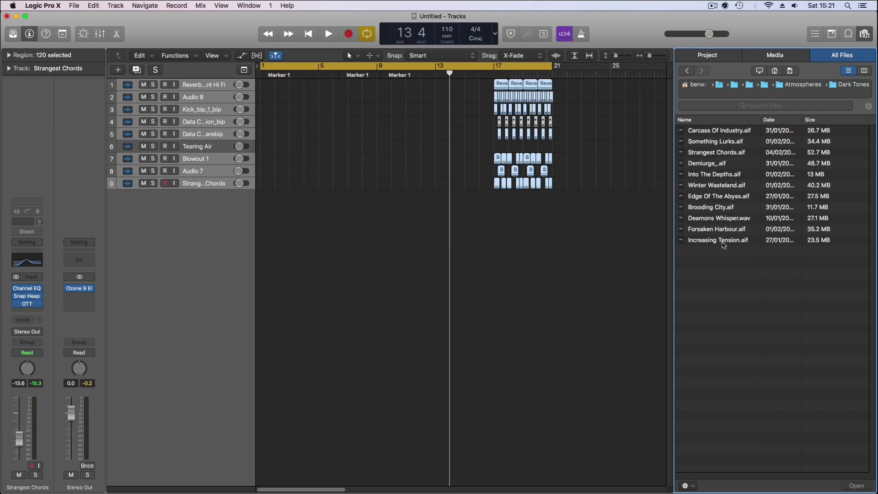
Audition Increasing Tension.aif and place Strangest Chords.aif from the Dark Tones folder on a new track at bar 1.
{"action": "left_click", "coordinate": [723, 239]}
{"action": "key", "text": "space"}
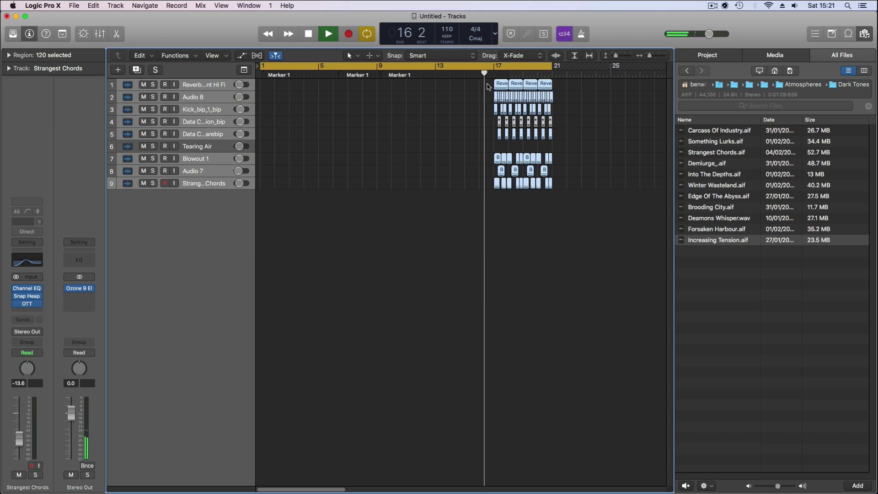
{"action": "left_click_drag", "start_coordinate": [715, 152], "coordinate": [257, 242]}
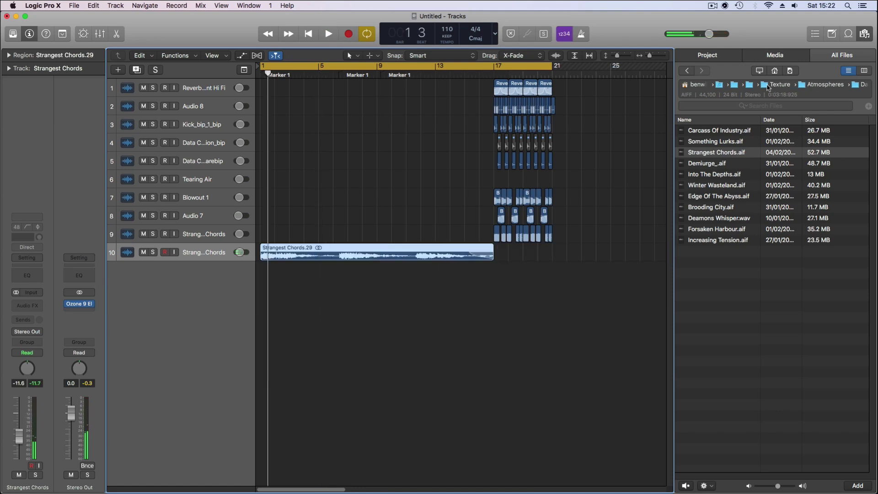
Browse the sample pack's Impacts folder, audition Cold Snap.aif and place it on a new track at bar 1.
{"action": "left_click", "coordinate": [768, 86]}
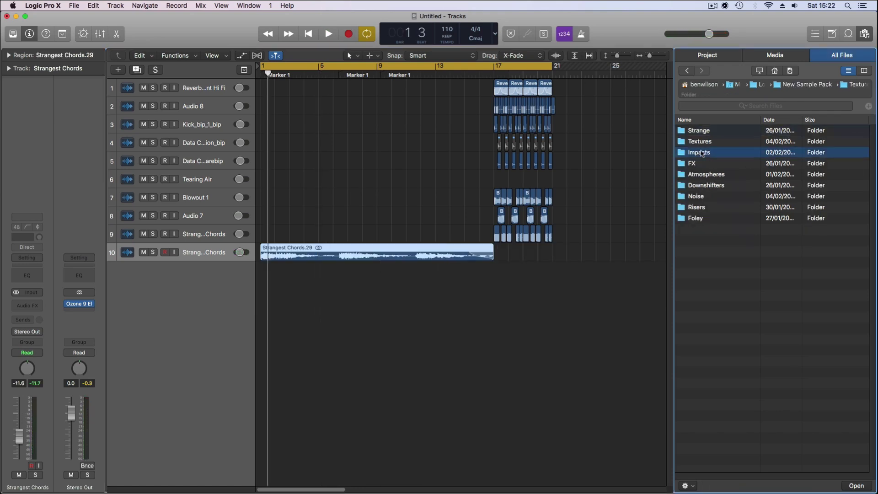
{"action": "double_click", "coordinate": [699, 152]}
{"action": "double_click", "coordinate": [701, 142]}
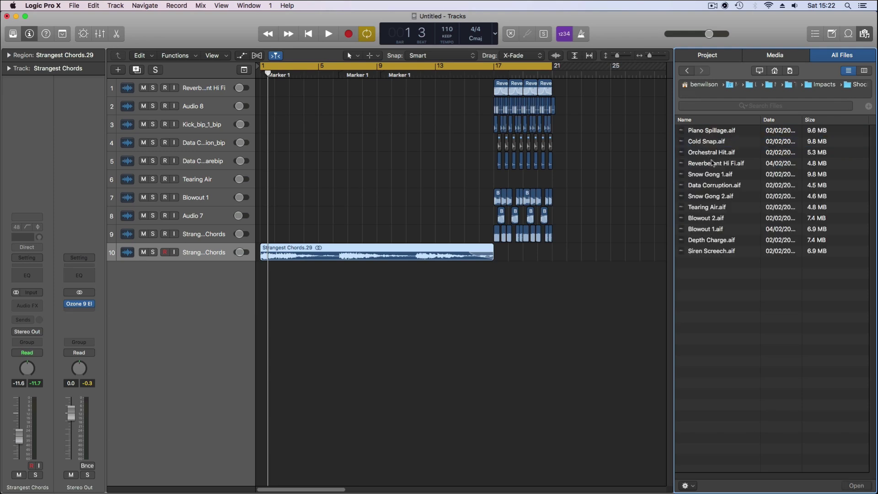
{"action": "left_click", "coordinate": [707, 142]}
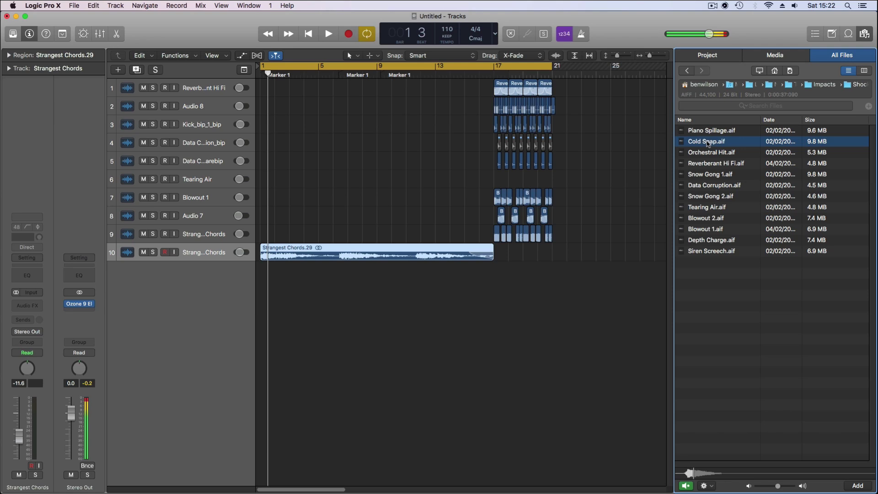
{"action": "left_click_drag", "start_coordinate": [688, 181], "coordinate": [264, 328]}
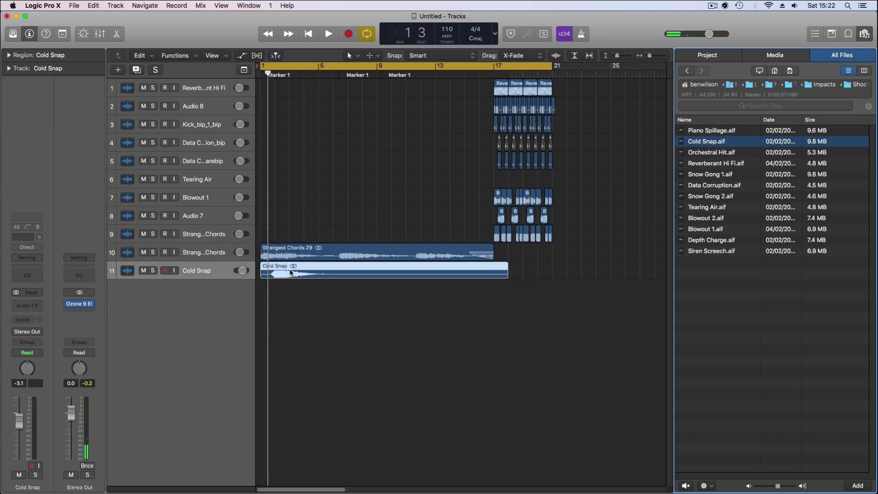
Shift the arrangement so the main loop starts at bar 25, and set the cycle range from bar 7 to bar 29.
{"action": "left_click_drag", "start_coordinate": [596, 440], "coordinate": [338, 84]}
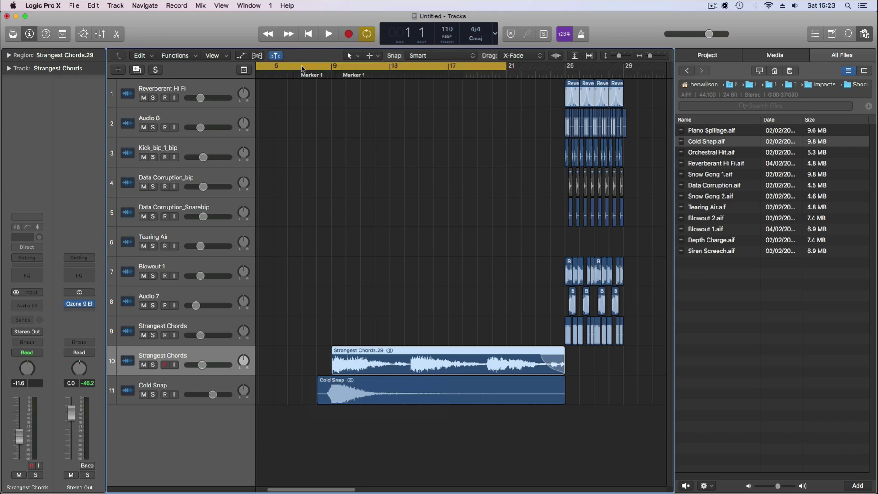
{"action": "left_click_drag", "start_coordinate": [302, 65], "coordinate": [627, 93]}
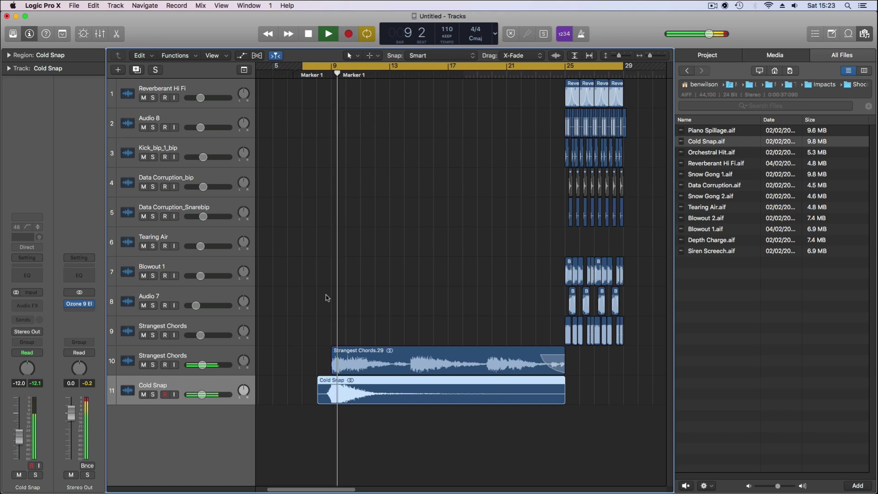
Add a Channel EQ to the intro Strangest Chords track and enable its low-cut and high-cut filters.
{"action": "left_click", "coordinate": [347, 361]}
{"action": "key", "text": "space"}
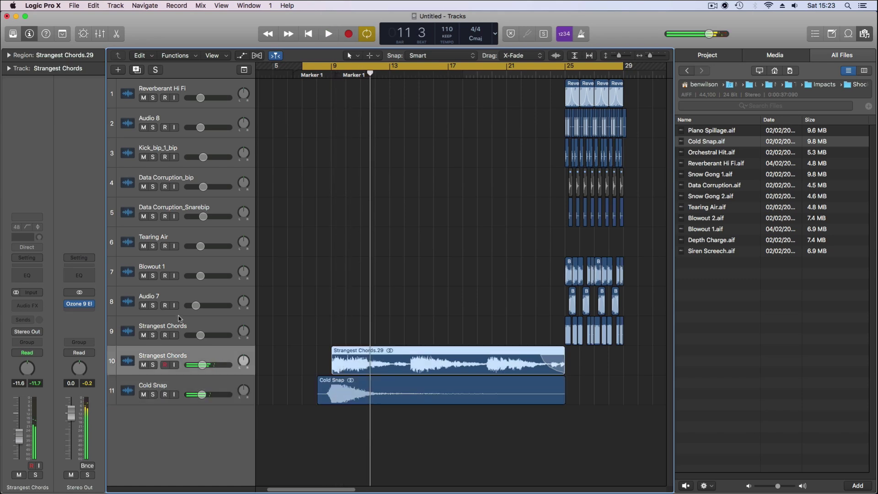
{"action": "left_click", "coordinate": [27, 275]}
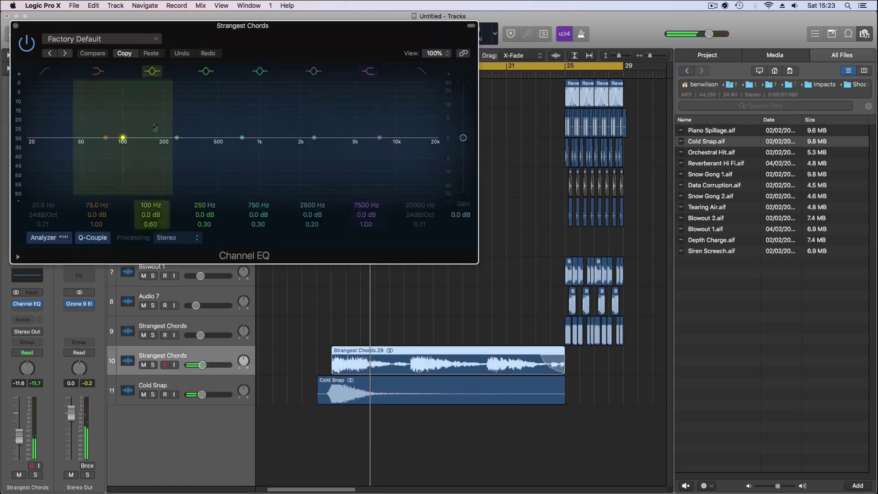
{"action": "left_click", "coordinate": [421, 71]}
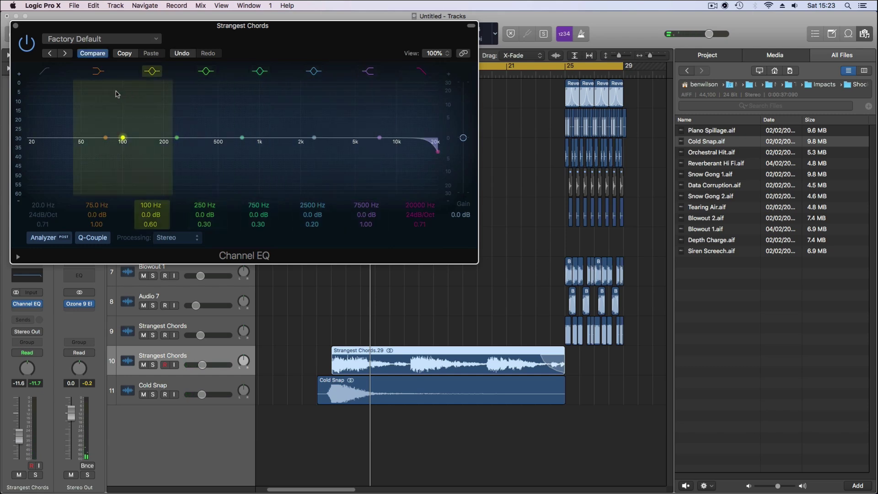
{"action": "left_click", "coordinate": [44, 72]}
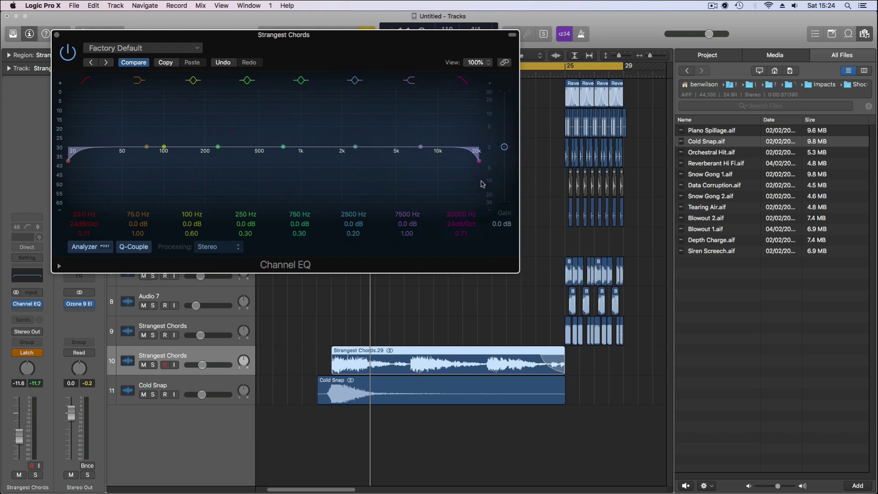
Record Latch automation of both EQ cut filters, opening out to 180 Hz and 3900 Hz, and set the track's automation to Read.
{"action": "left_click_drag", "start_coordinate": [481, 184], "coordinate": [185, 219]}
{"action": "left_click_drag", "start_coordinate": [90, 184], "coordinate": [229, 220]}
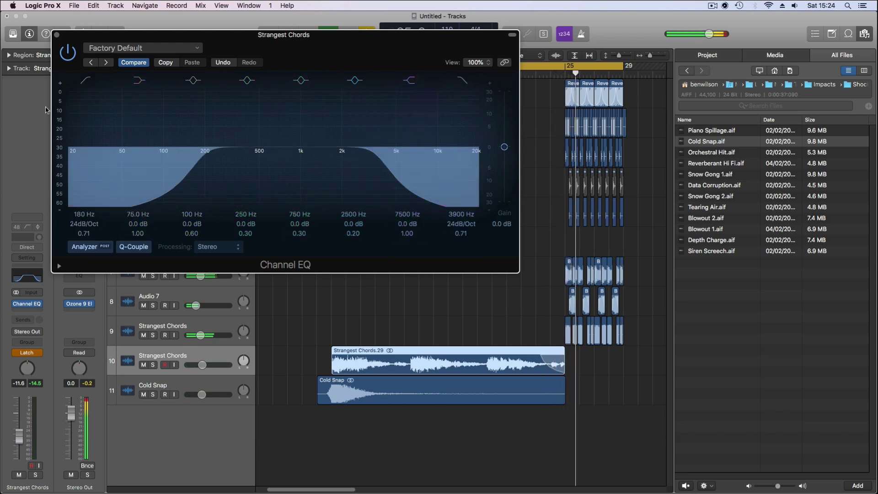
{"action": "left_click", "coordinate": [57, 35]}
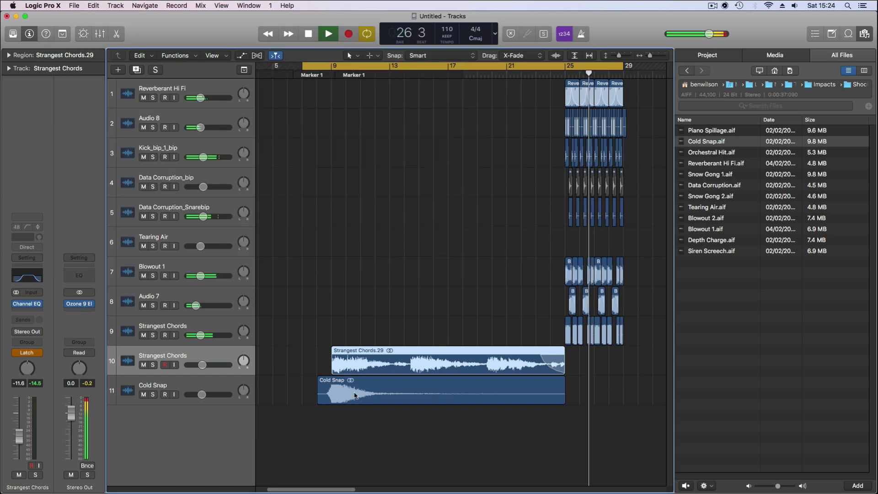
{"action": "left_click", "coordinate": [386, 472]}
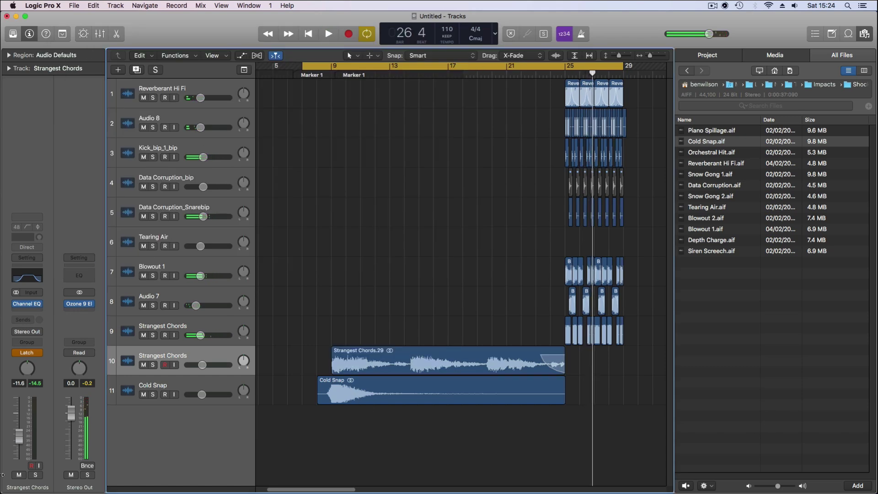
{"action": "key", "text": "super+Right"}
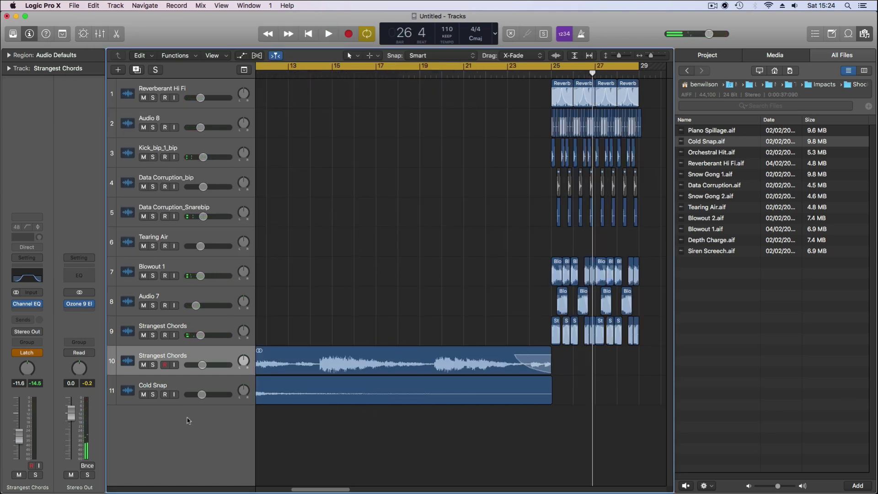
{"action": "left_click", "coordinate": [38, 353]}
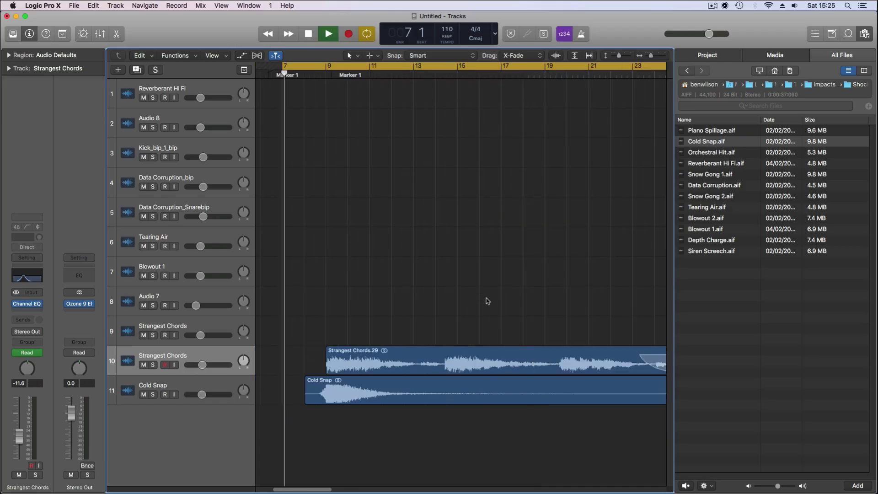
Turn off cycling and play the transition into the main loop from about bar 22.
{"action": "scroll", "coordinate": [484, 313], "scroll_direction": "right", "scroll_amount": 10}
{"action": "key", "text": "super+Right"}
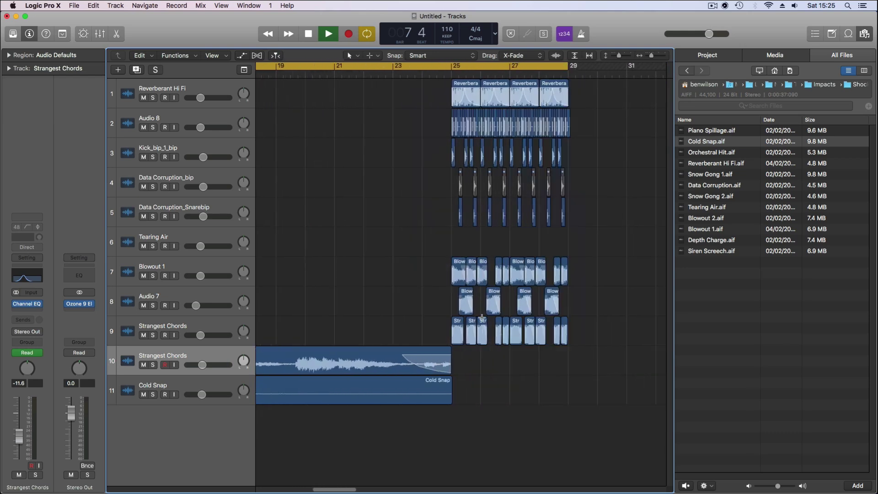
{"action": "key", "text": "super+Right"}
{"action": "key", "text": "super+Down"}
{"action": "key", "text": "super+Down"}
{"action": "key", "text": "space"}
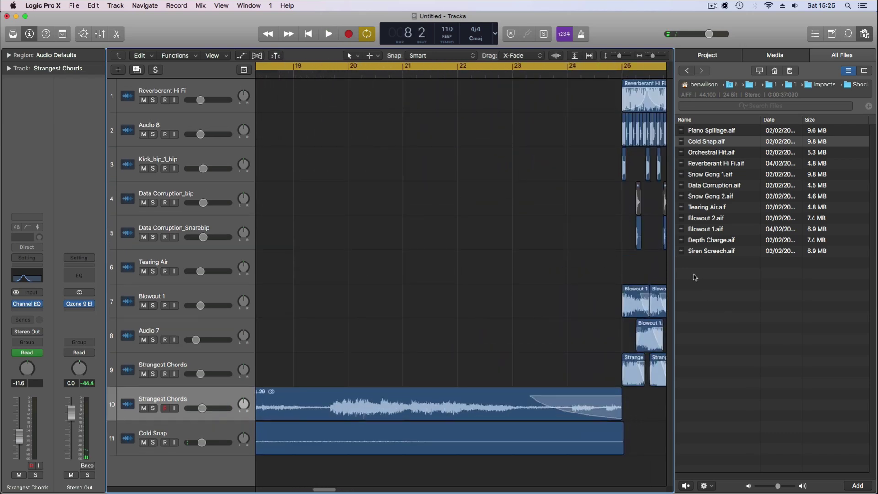
{"action": "scroll", "coordinate": [524, 237], "scroll_direction": "right", "scroll_amount": 3}
{"action": "left_click", "coordinate": [334, 63]}
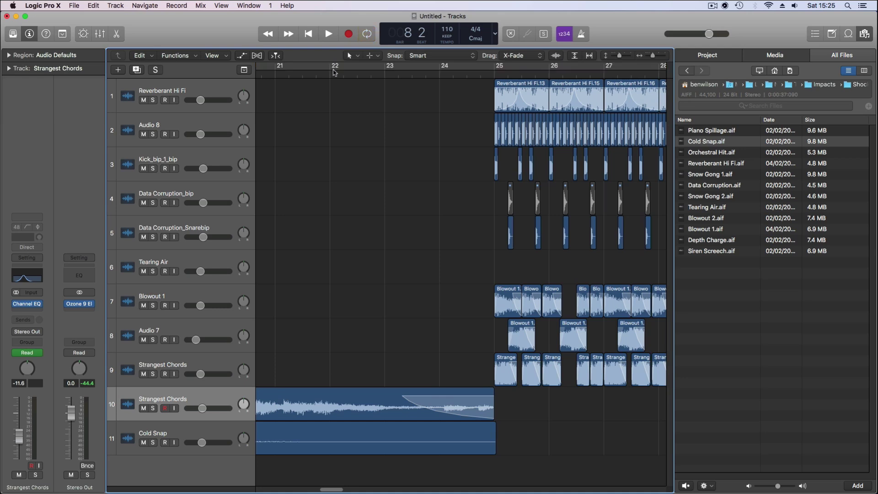
{"action": "left_click", "coordinate": [331, 73]}
{"action": "key", "text": "space"}
{"action": "scroll", "coordinate": [525, 239], "scroll_direction": "right", "scroll_amount": 3}
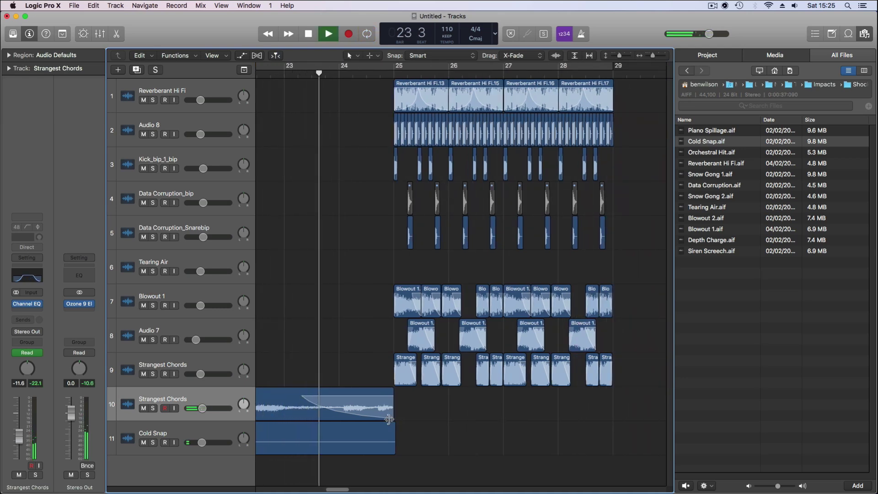
Trim the end of the intro Strangest Chords region back to bar 24 and stop playback.
{"action": "left_click_drag", "start_coordinate": [388, 419], "coordinate": [345, 435]}
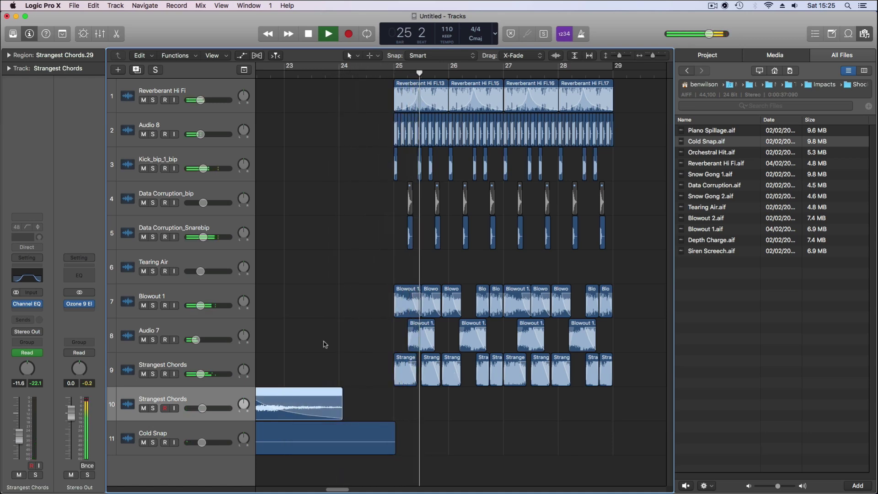
{"action": "key", "text": "space"}
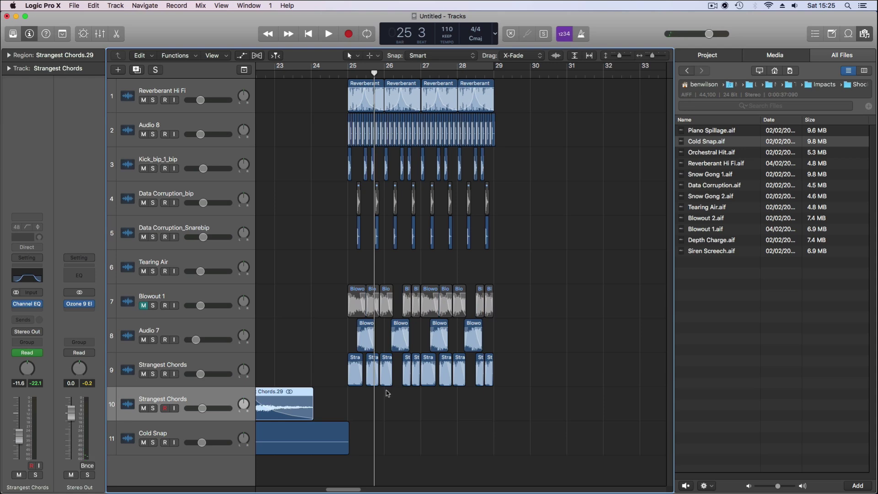
Delete all main-loop Strangest Chords regions except the first, and set the cycle range to bars 25 to 29 for playback.
{"action": "left_click_drag", "start_coordinate": [369, 398], "coordinate": [495, 384]}
{"action": "key", "text": "BackSpace"}
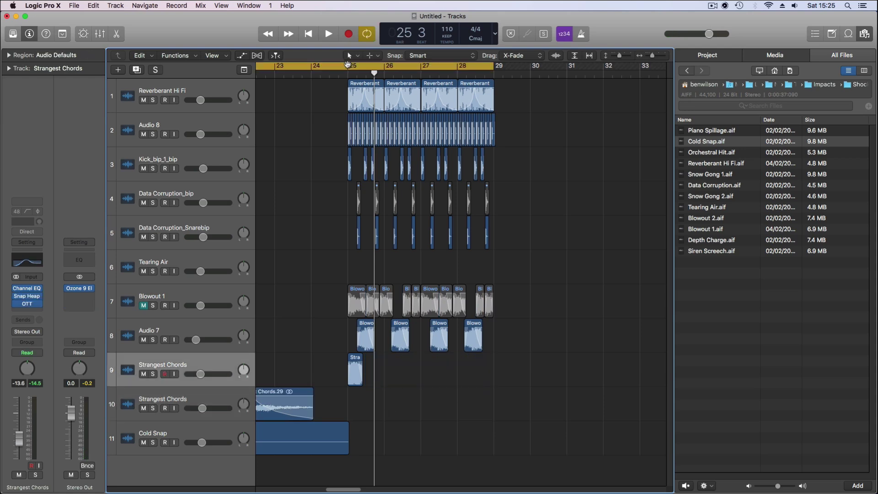
{"action": "left_click_drag", "start_coordinate": [349, 66], "coordinate": [494, 67]}
{"action": "key", "text": "space"}
{"action": "key", "text": "space"}
{"action": "key", "text": "space"}
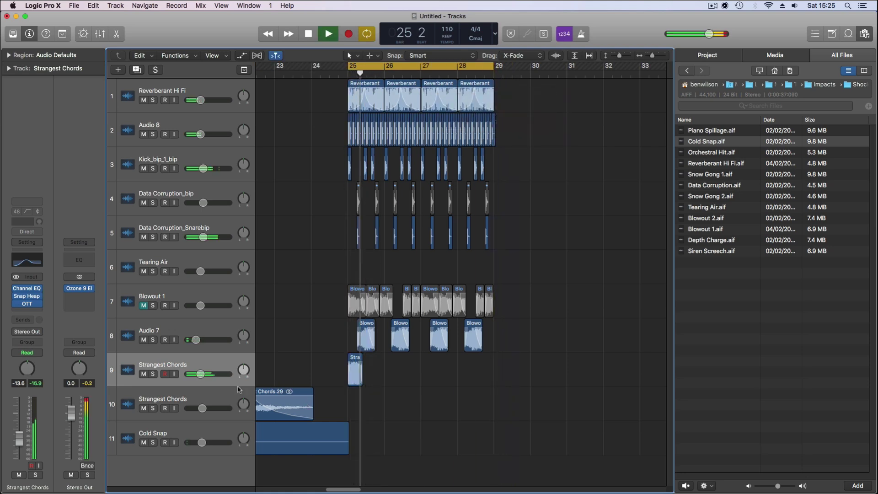
Lengthen the remaining Strangest Chords region at bar 25 to about three beats and play the loop.
{"action": "key", "text": "space"}
{"action": "left_click_drag", "start_coordinate": [360, 389], "coordinate": [372, 385]}
{"action": "key", "text": "space"}
{"action": "key", "text": "space"}
{"action": "key", "text": "space"}
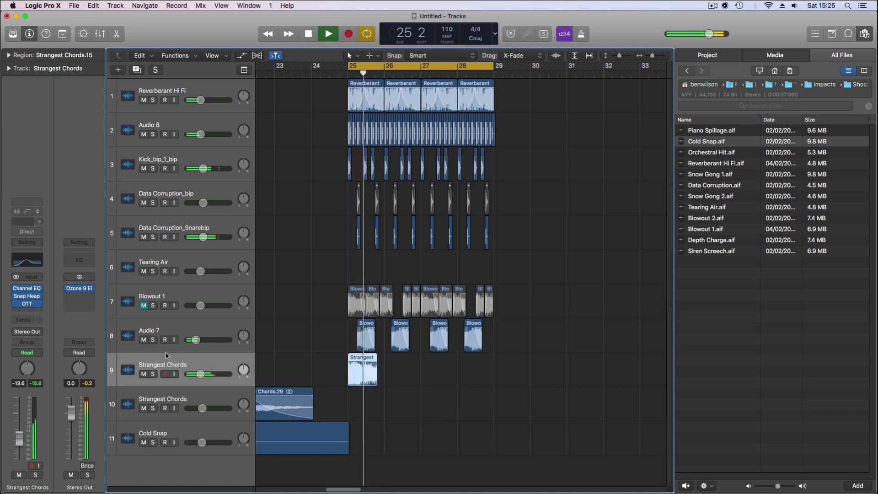
Insert the Raum reverb on the main-loop Strangest Chords track, adjust its predelay and decay in Airy mode, and audition the soloed track.
{"action": "left_click", "coordinate": [27, 311]}
{"action": "mouse_move", "coordinate": [66, 445]}
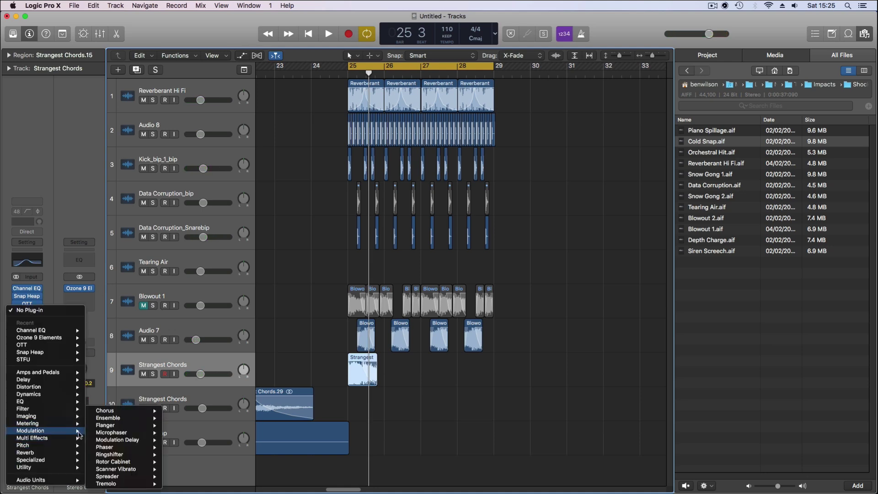
{"action": "mouse_move", "coordinate": [69, 479]}
{"action": "mouse_move", "coordinate": [161, 360]}
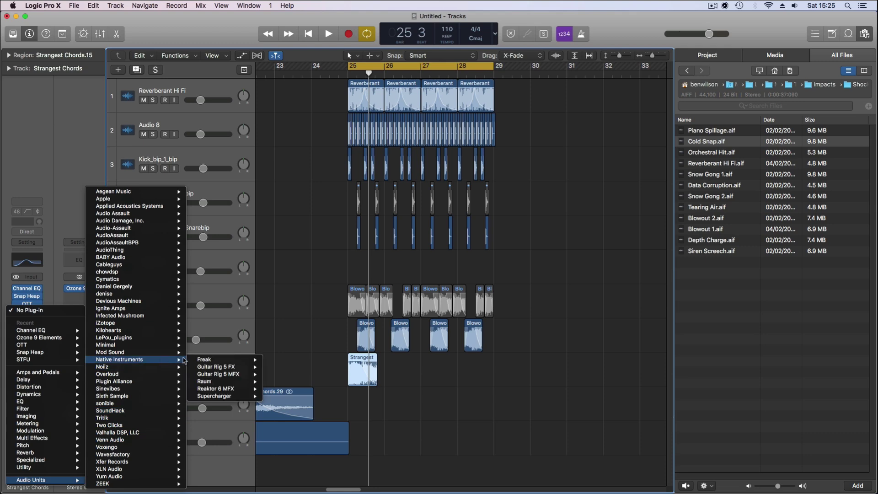
{"action": "mouse_move", "coordinate": [216, 382]}
{"action": "left_click", "coordinate": [275, 382]}
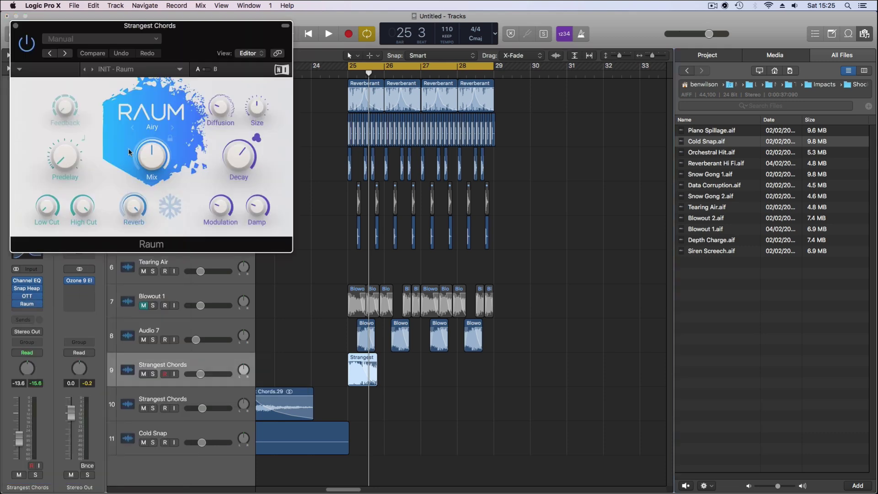
{"action": "left_click", "coordinate": [172, 127]}
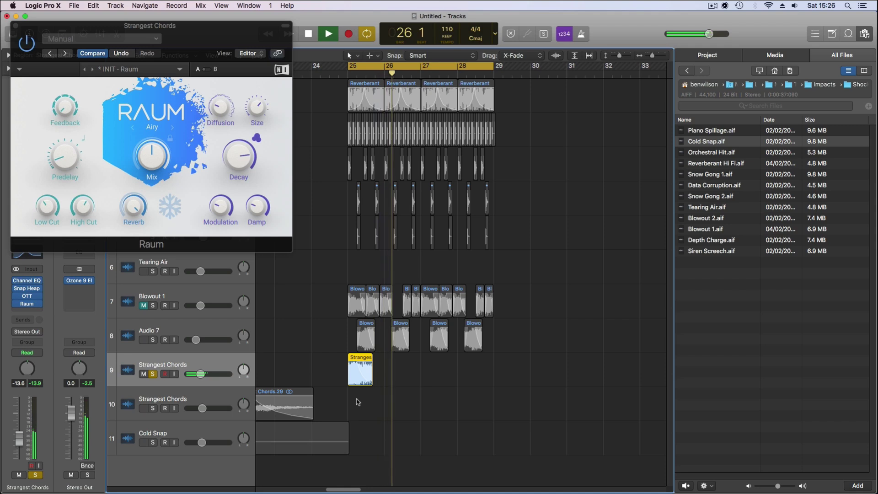
{"action": "key", "text": "space"}
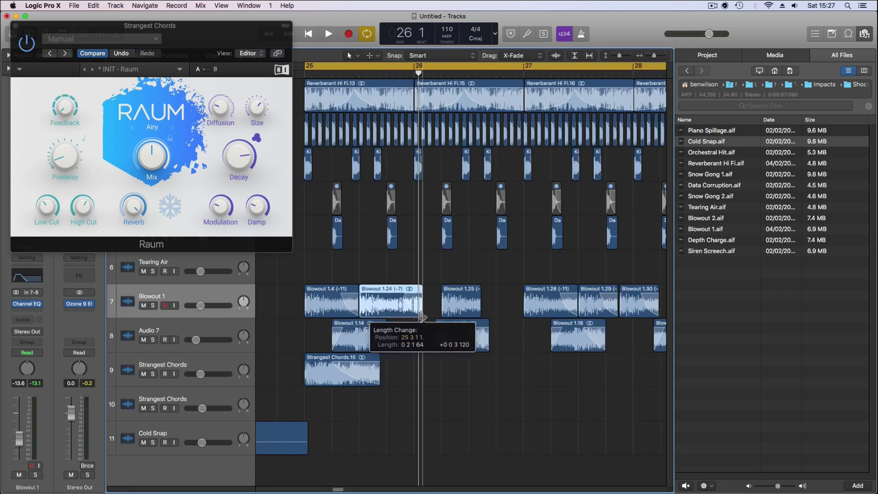
Lengthen the second and third Blowout 1 regions, and replace that track's regions from bar 27 with copies of the first phrase.
{"action": "left_click", "coordinate": [459, 313]}
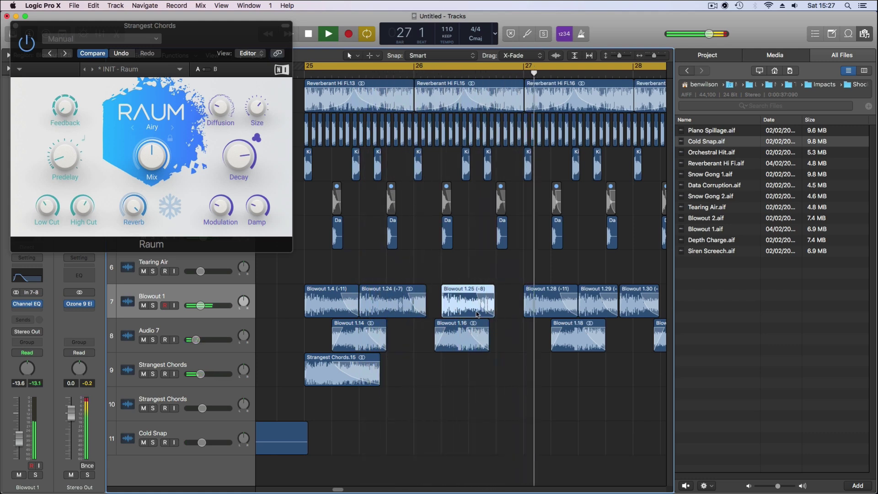
{"action": "key", "text": "space"}
{"action": "scroll", "coordinate": [516, 315], "scroll_direction": "right", "scroll_amount": 3}
{"action": "left_click_drag", "start_coordinate": [411, 269], "coordinate": [620, 301]}
{"action": "key", "text": "Delete"}
{"action": "scroll", "coordinate": [524, 272], "scroll_direction": "left", "scroll_amount": 4}
{"action": "left_click_drag", "start_coordinate": [524, 272], "coordinate": [573, 315]}
{"action": "key", "text": "space"}
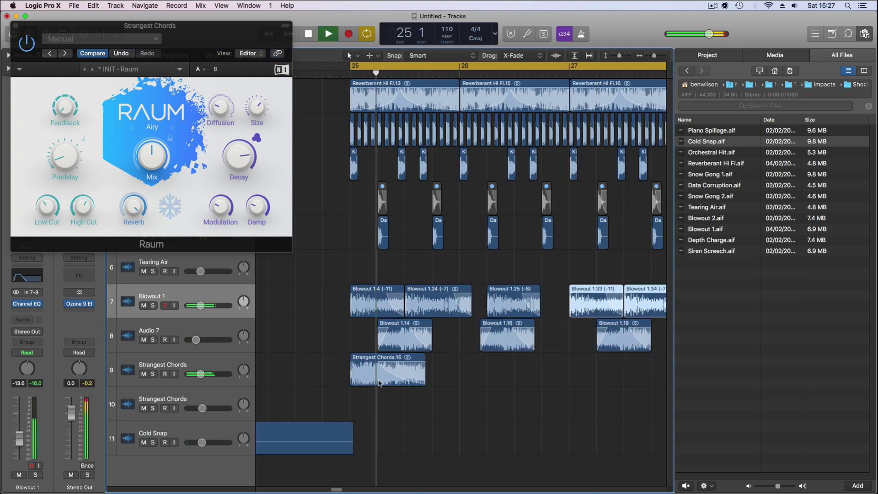
Copy the Strangest Chords region at bar 25 to bar 27 on the same track.
{"action": "left_click_drag", "start_coordinate": [369, 365], "coordinate": [593, 364]}
{"action": "scroll", "coordinate": [592, 364], "scroll_direction": "down", "scroll_amount": 5}
{"action": "scroll", "coordinate": [592, 363], "scroll_direction": "down", "scroll_amount": 1}
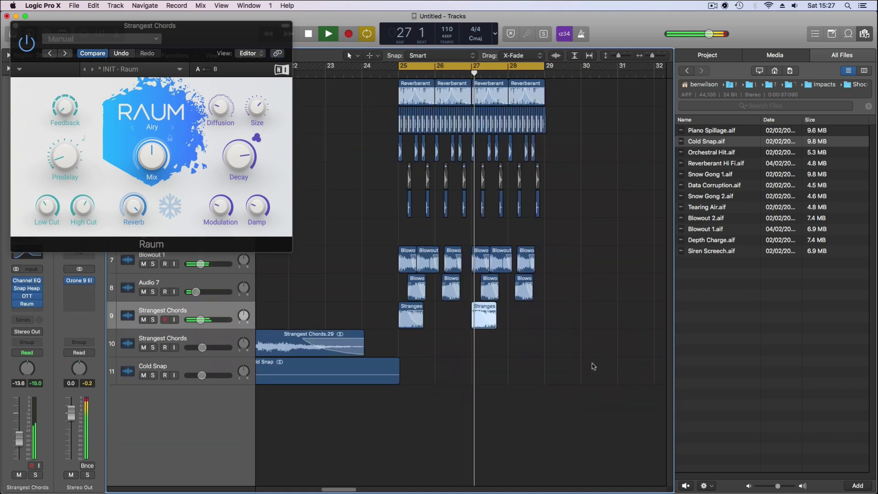
Copy a section about one bar long from the intro Strangest Chords to bar 29 on the main-loop Strangest Chords track, without its automation.
{"action": "key", "text": "super+Up"}
{"action": "key", "text": "super+Up"}
{"action": "key", "text": "super+Left"}
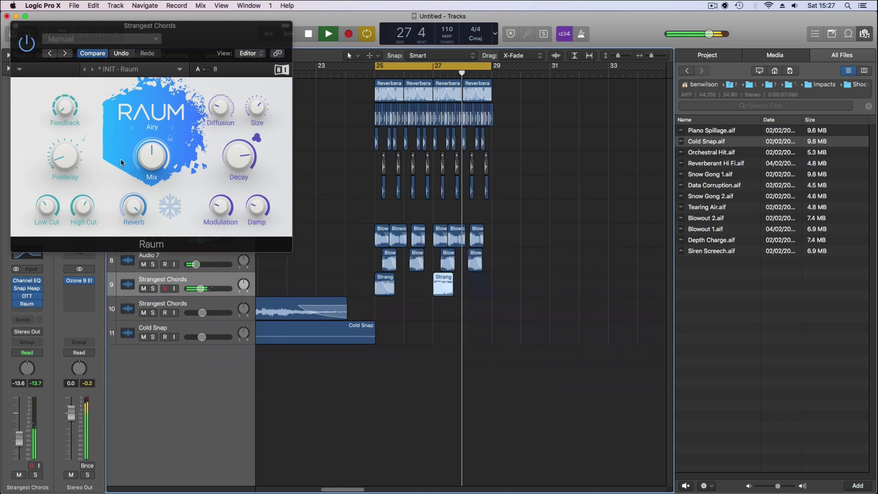
{"action": "scroll", "coordinate": [550, 172], "scroll_direction": "left", "scroll_amount": 3}
{"action": "scroll", "coordinate": [551, 172], "scroll_direction": "left", "scroll_amount": 3}
{"action": "key", "text": "space"}
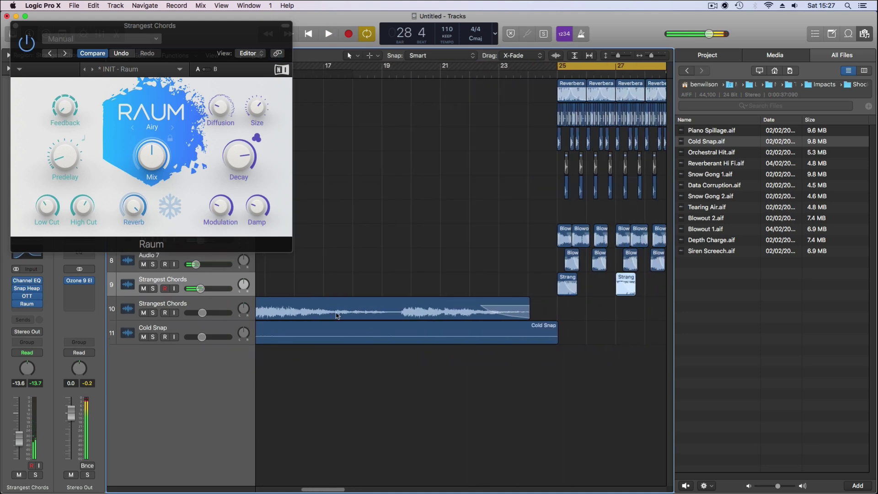
{"action": "left_click_drag", "start_coordinate": [399, 309], "coordinate": [419, 312]}
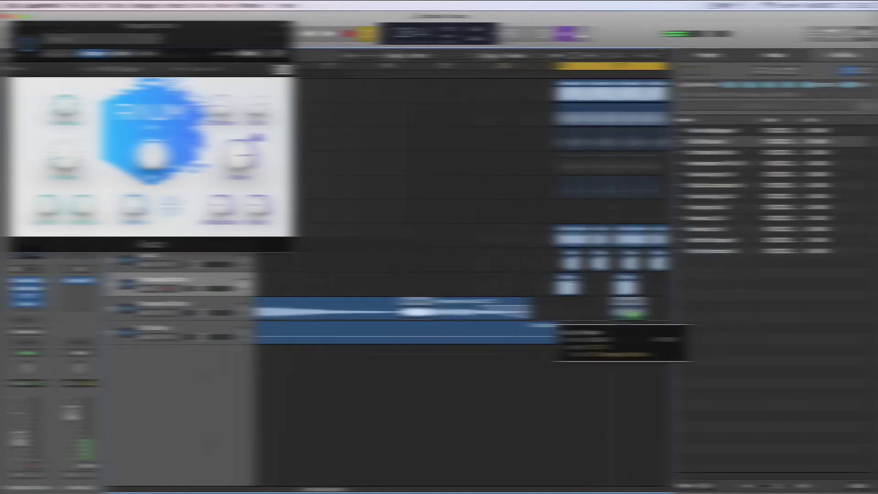
{"action": "mouse_move", "coordinate": [625, 313]}
{"action": "left_mouse_down"}
{"action": "mouse_move", "coordinate": [662, 313]}
{"action": "mouse_move", "coordinate": [592, 297]}
{"action": "mouse_move", "coordinate": [590, 305]}
{"action": "left_mouse_up"}
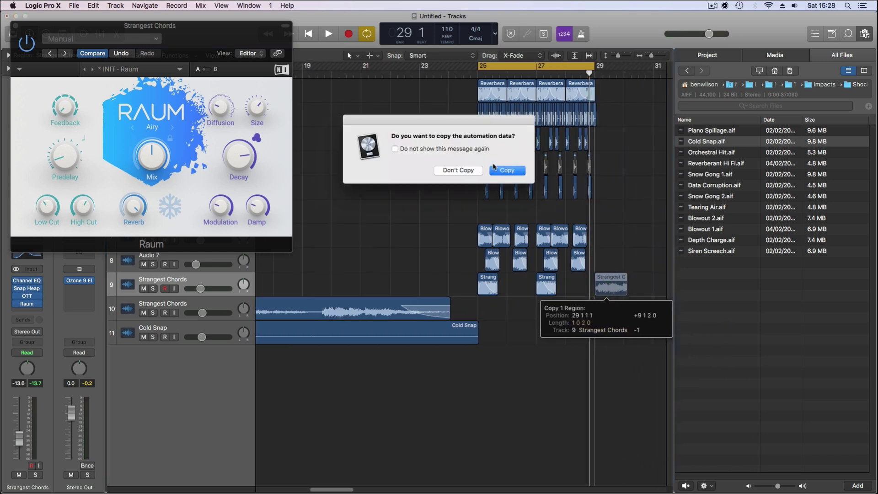
{"action": "left_click", "coordinate": [476, 171]}
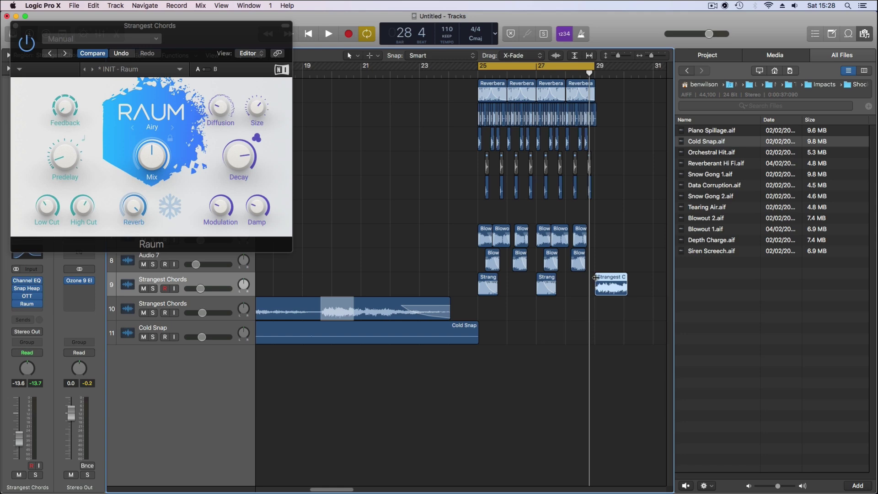
Duplicate the regions of the top five tracks into bars 29 to 33, and set the cycle to that range for playback.
{"action": "left_click_drag", "start_coordinate": [598, 186], "coordinate": [603, 102]}
{"action": "key", "text": "u"}
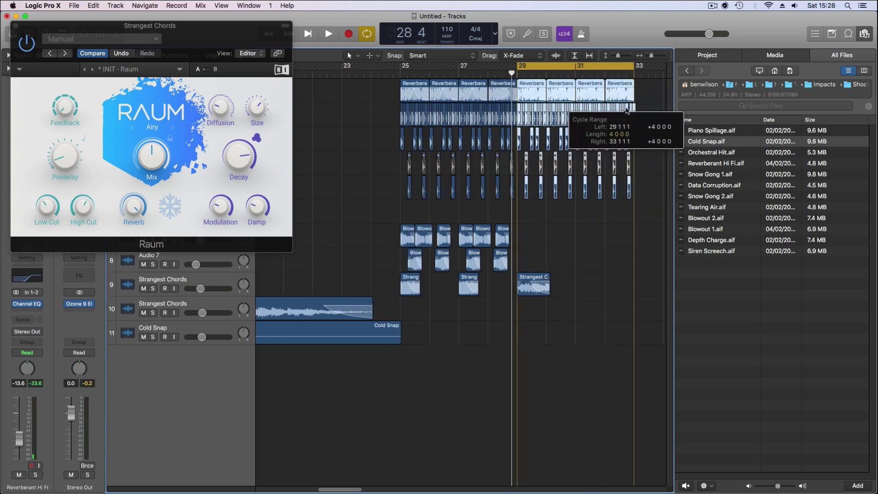
{"action": "key", "text": "space"}
{"action": "key", "text": "super+Right"}
{"action": "key", "text": "super+Right"}
{"action": "key", "text": "super+Down"}
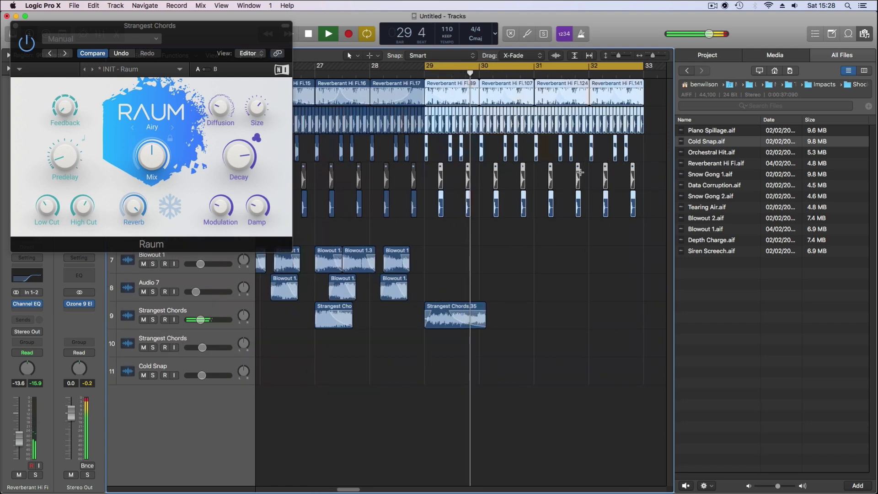
{"action": "key", "text": "super+Down"}
{"action": "key", "text": "space"}
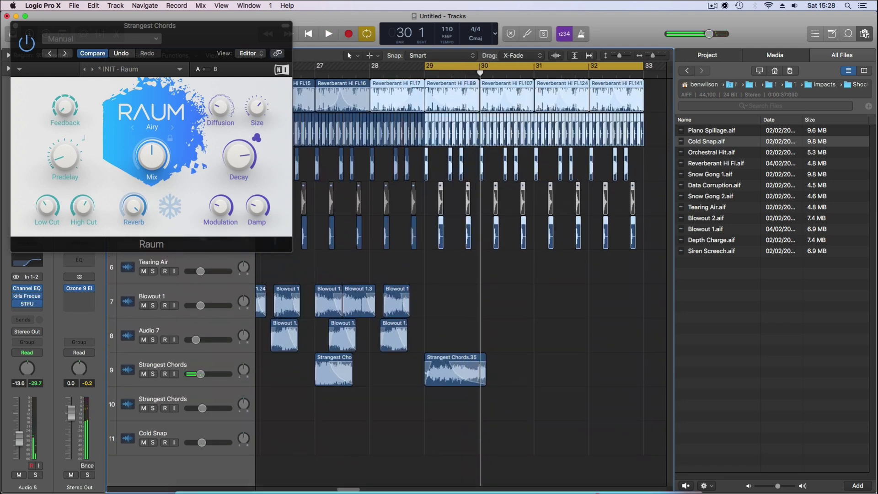
Delete the second Blowout 1 region after bar 25 and the matching region after bar 27.
{"action": "scroll", "coordinate": [549, 326], "scroll_direction": "left", "scroll_amount": 3}
{"action": "scroll", "coordinate": [390, 301], "scroll_direction": "left", "scroll_amount": 3}
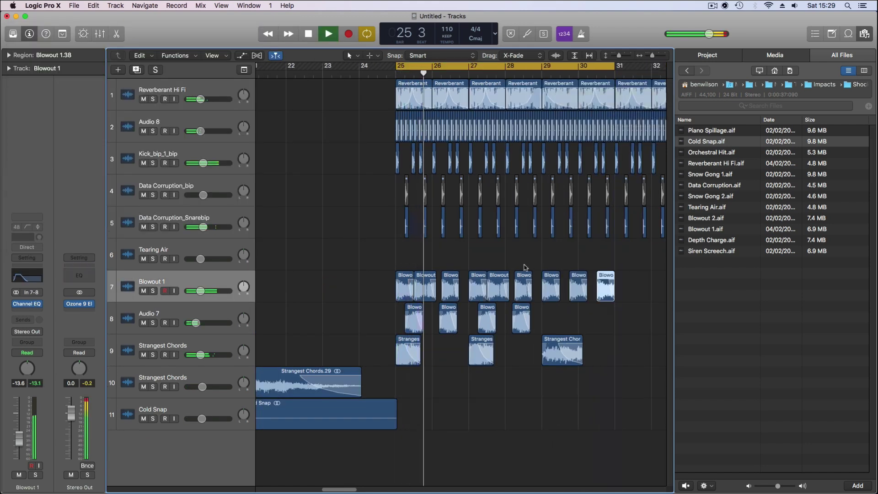
{"action": "left_click", "coordinate": [425, 293]}
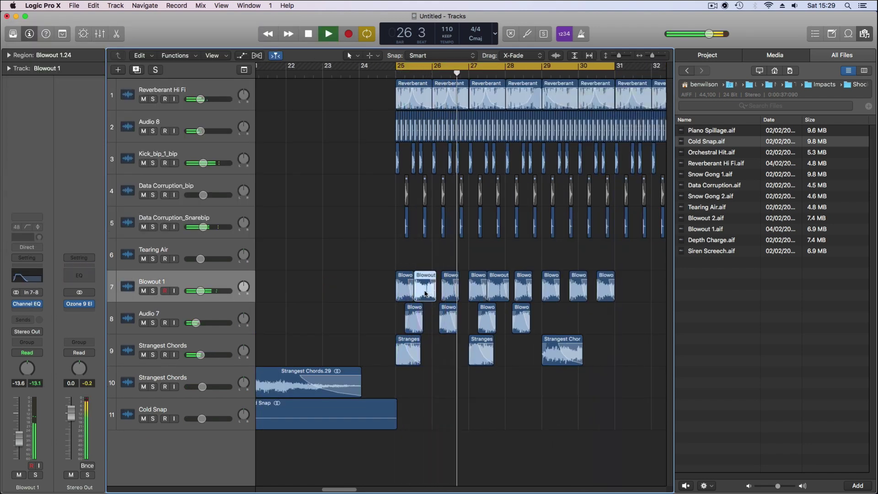
{"action": "key", "text": "Delete"}
{"action": "left_click", "coordinate": [497, 293]}
{"action": "key", "text": "Delete"}
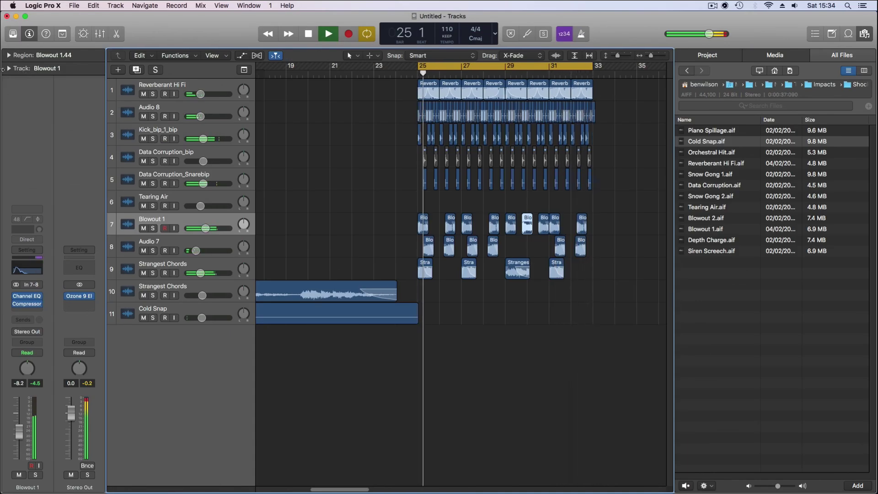
Preview Depth Charge.aif and Blowout 1.aif, and add Blowout 1.aif on a new track starting at about bar 13.
{"action": "key", "text": "space"}
{"action": "key", "text": "super+Up"}
{"action": "key", "text": "super+Left"}
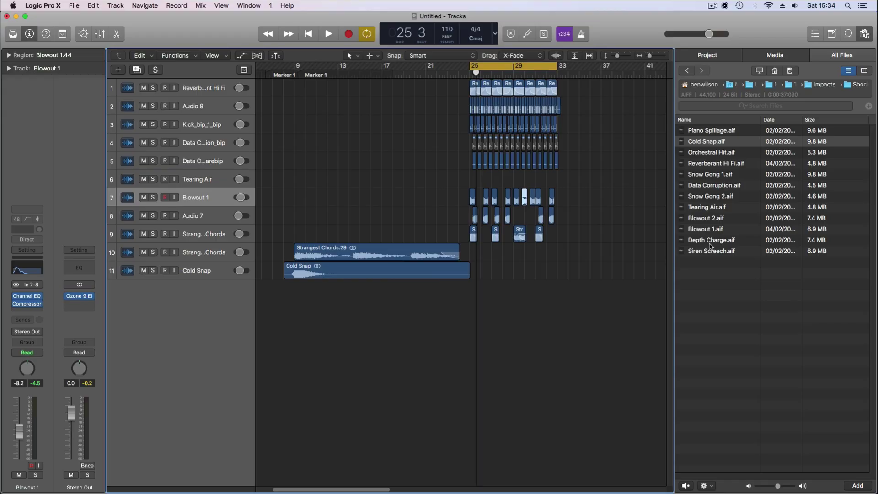
{"action": "left_click", "coordinate": [710, 242]}
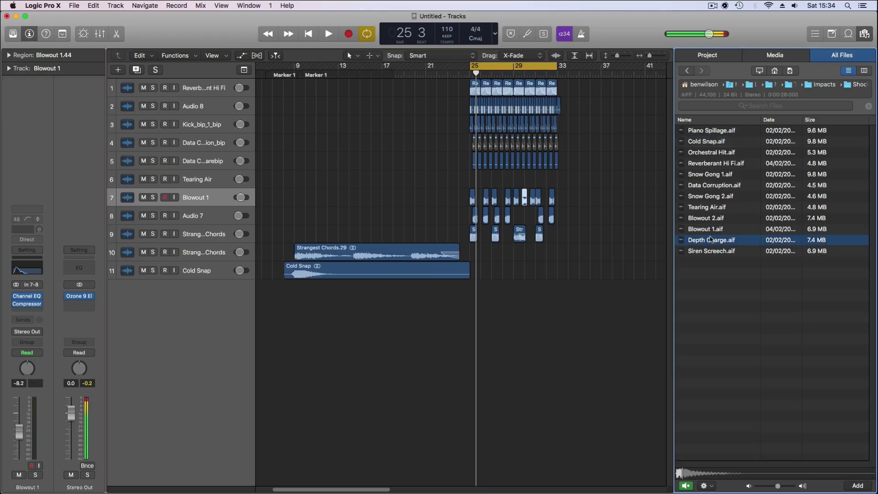
{"action": "left_click", "coordinate": [710, 228]}
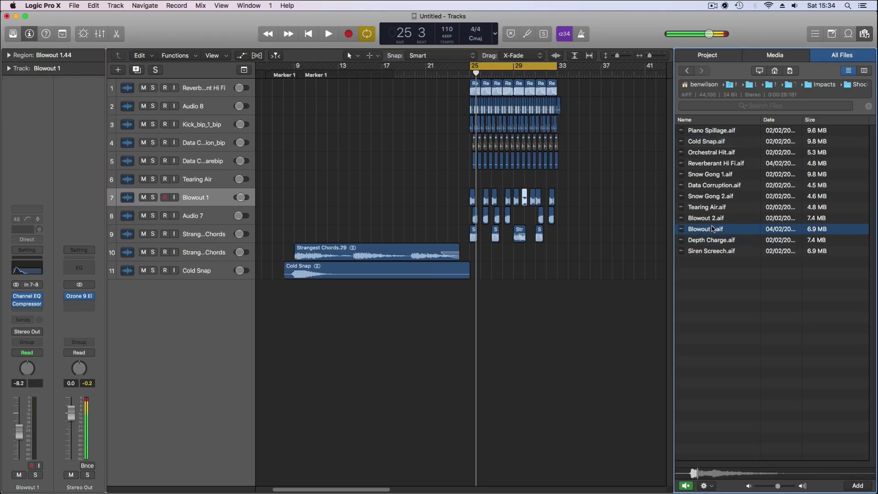
{"action": "left_click_drag", "start_coordinate": [712, 230], "coordinate": [338, 350]}
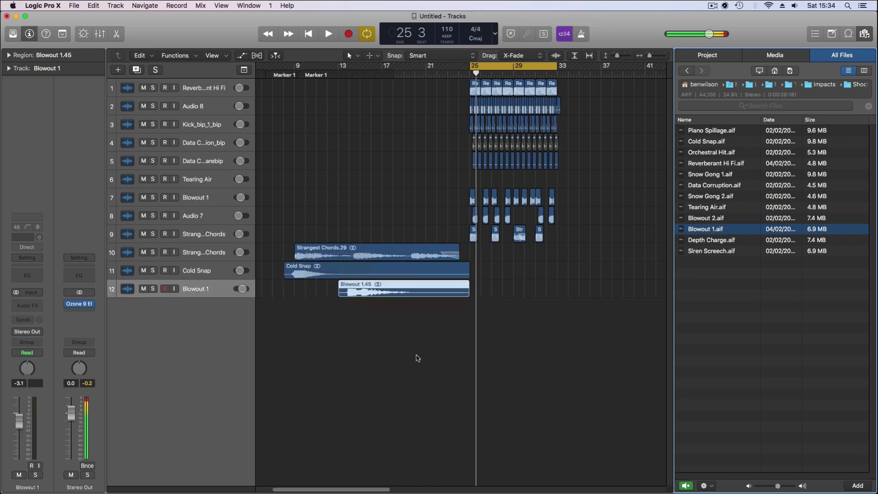
Reverse the new intro Blowout 1 region and extend the cycle range back into the intro.
{"action": "left_click", "coordinate": [7, 56]}
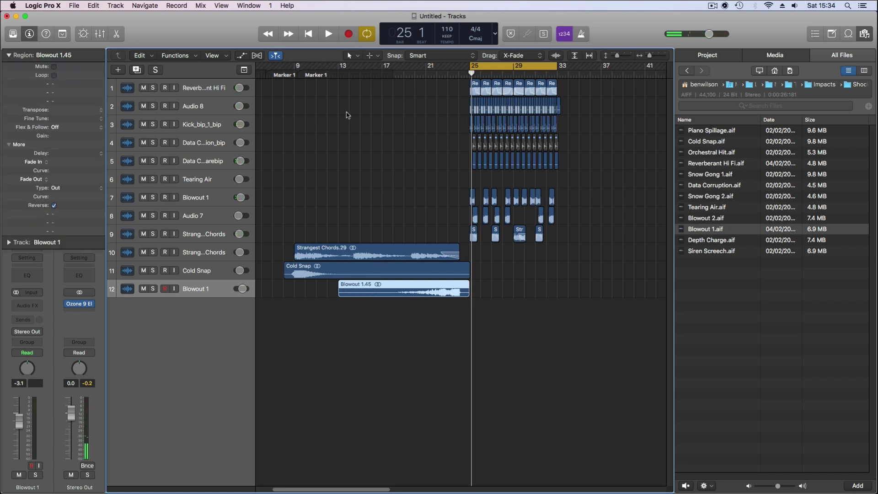
{"action": "key", "text": "space"}
{"action": "left_click", "coordinate": [480, 68]}
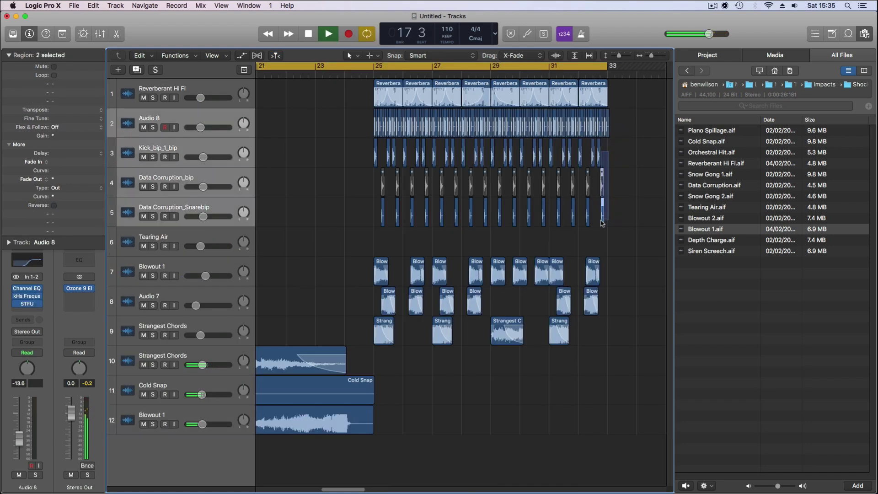
Copy the last kick, the last Data Corruption hits and the closing Audio 8 slices to just before bar 25 as a pickup.
{"action": "left_click", "coordinate": [598, 155], "text": "shift"}
{"action": "left_click_drag", "start_coordinate": [599, 160], "coordinate": [366, 162]}
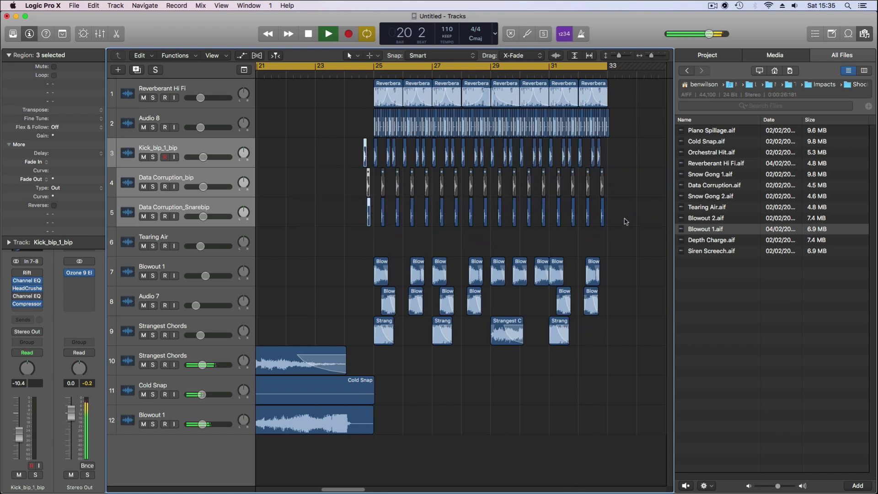
{"action": "left_click_drag", "start_coordinate": [611, 133], "coordinate": [370, 119]}
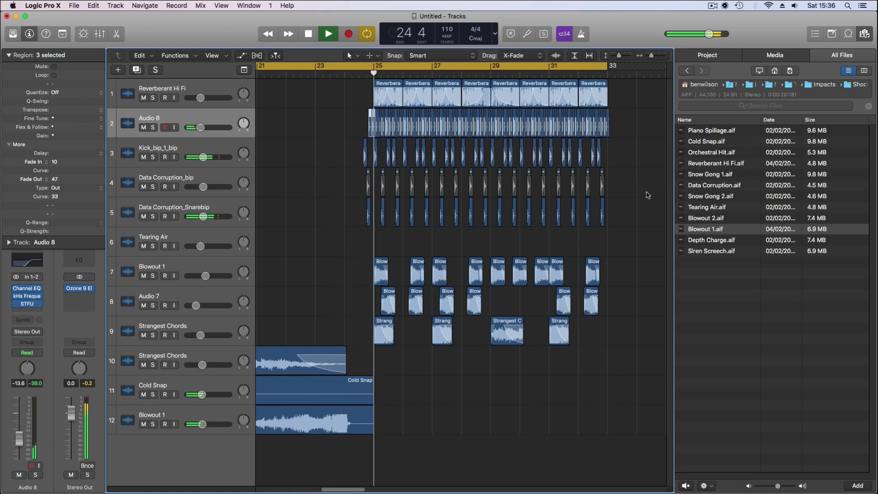
{"action": "key", "text": "space"}
Play the transition into the main loop from about bar 23 with cycling off.
{"action": "key", "text": "super+Right"}
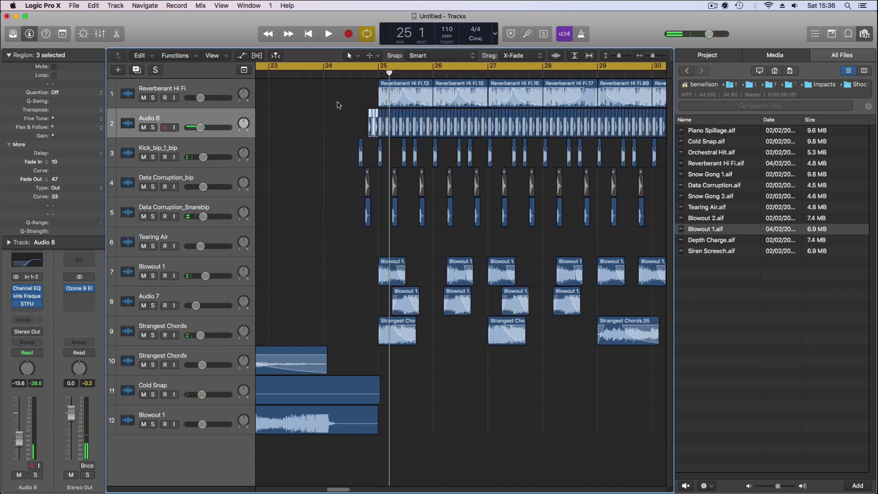
{"action": "double_click", "coordinate": [276, 76]}
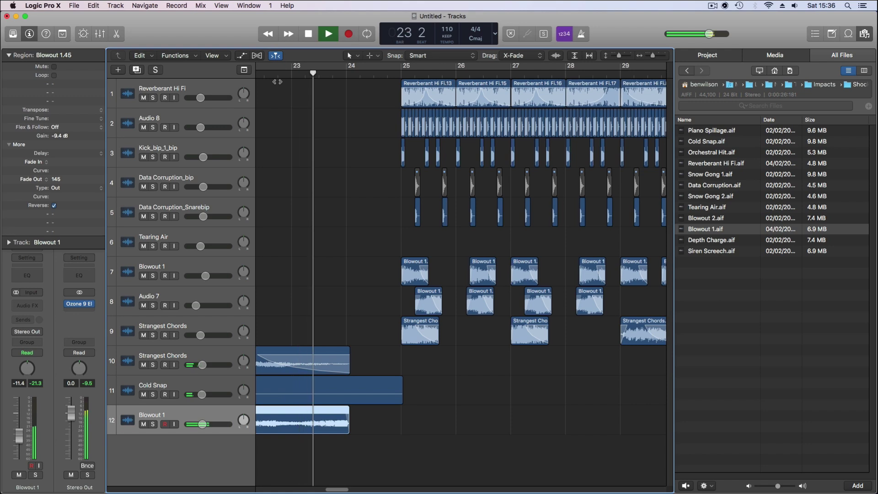
{"action": "key", "text": "super+Left"}
{"action": "key", "text": "super+Left"}
{"action": "key", "text": "super+Left"}
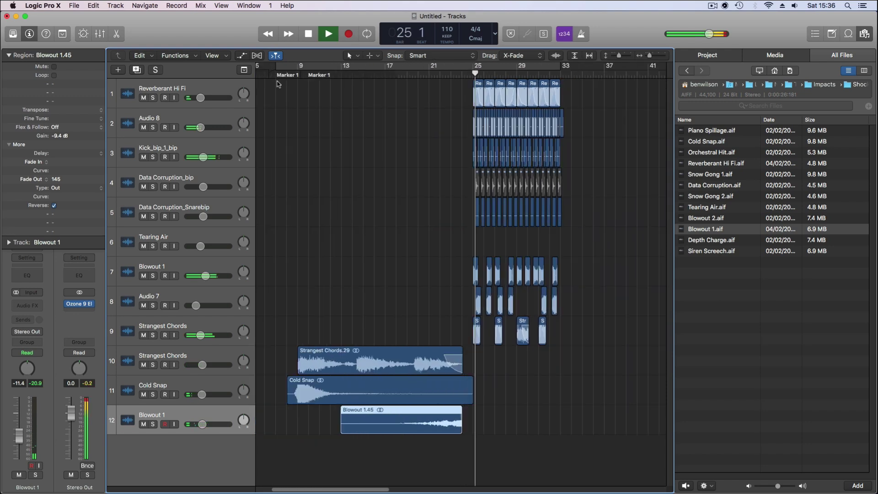
Copy the first Strangest Chords region of the main loop from bar 25 to bar 24 on the same track.
{"action": "key", "text": "super+Right"}
{"action": "key", "text": "super+Right"}
{"action": "key", "text": "super+Right"}
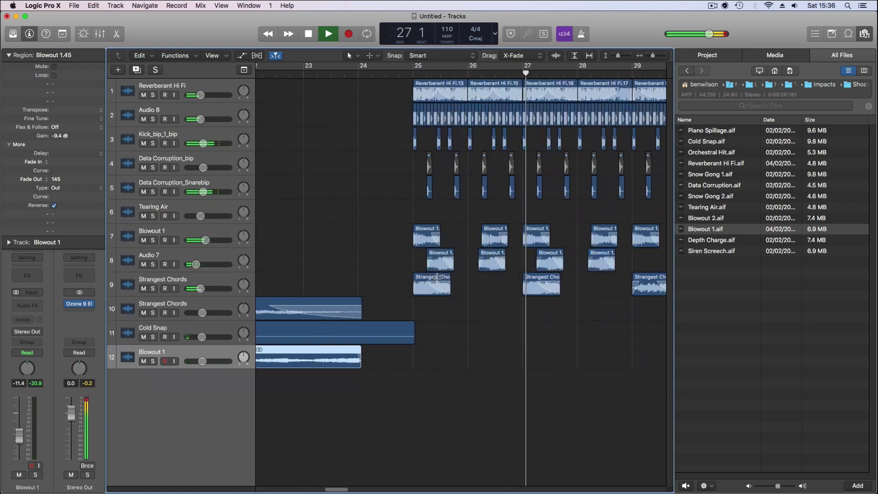
{"action": "left_click_drag", "start_coordinate": [425, 293], "coordinate": [371, 294]}
{"action": "scroll", "coordinate": [389, 312], "scroll_direction": "left", "scroll_amount": 5}
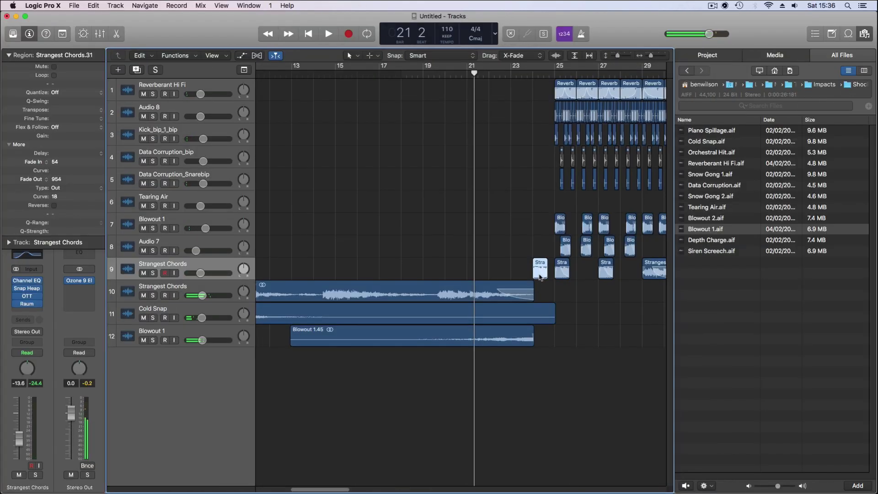
Move the Strangest Chords copy to about bar 18, bounce it in place with its audio tail in the file, and reverse the bounce.
{"action": "left_click_drag", "start_coordinate": [540, 276], "coordinate": [408, 270]}
{"action": "key", "text": "ctrl+b"}
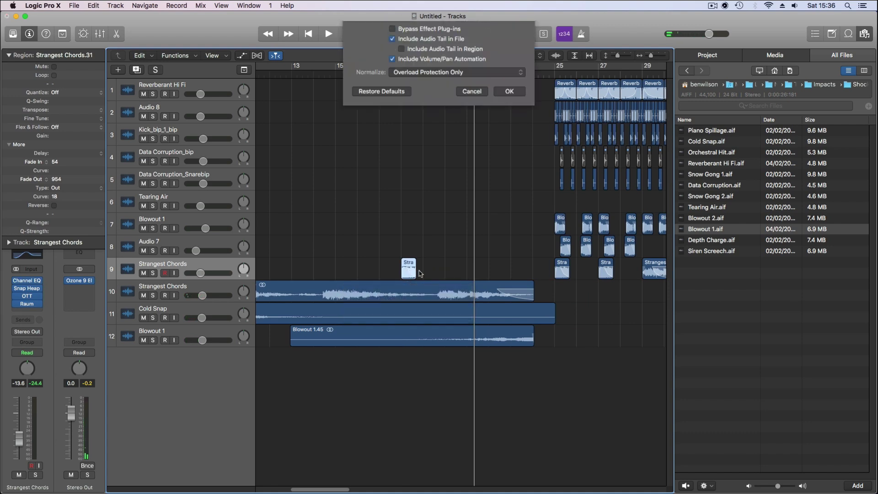
{"action": "key", "text": "Return"}
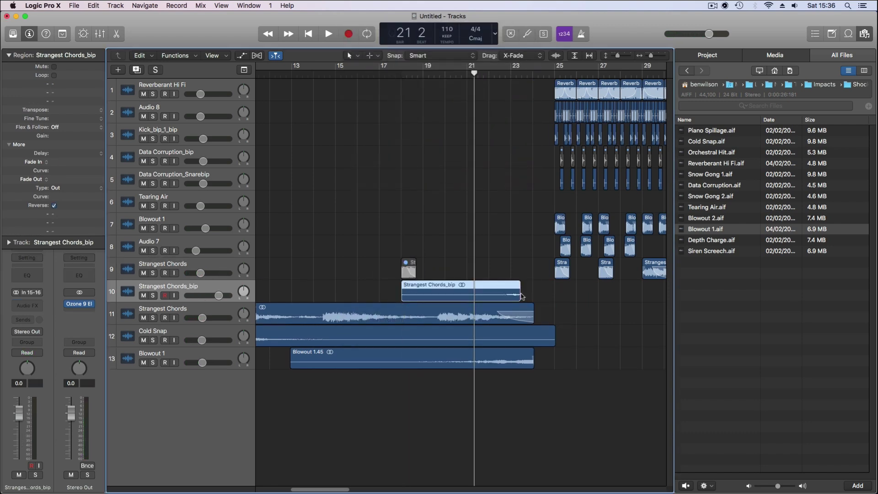
Align the reversed Strangest Chords bounce to end at bar 24 and move its source region back to bar 24.
{"action": "mouse_move", "coordinate": [522, 296]}
{"action": "left_mouse_down"}
{"action": "mouse_move", "coordinate": [514, 296]}
{"action": "mouse_move", "coordinate": [526, 298]}
{"action": "left_mouse_up"}
{"action": "left_click_drag", "start_coordinate": [408, 272], "coordinate": [540, 273]}
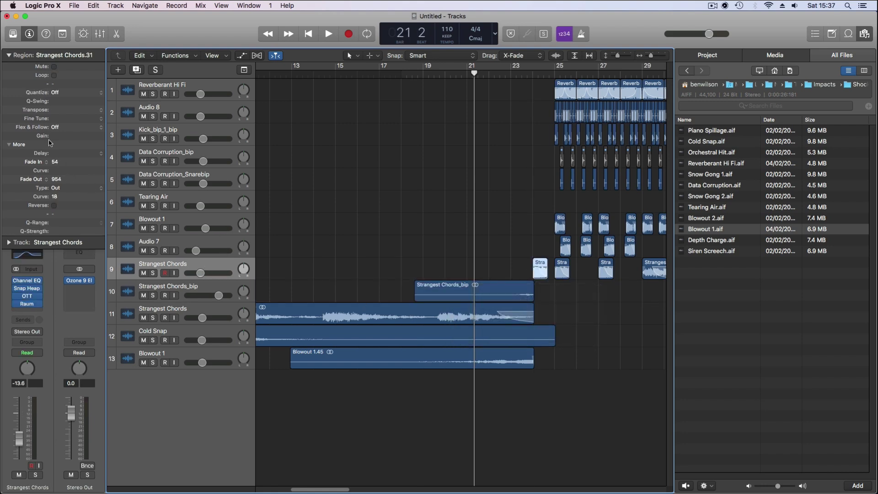
Record touch automation of the Raum reverb mix on the Strangest Chords track while playing through bar 24.
{"action": "key", "text": "space"}
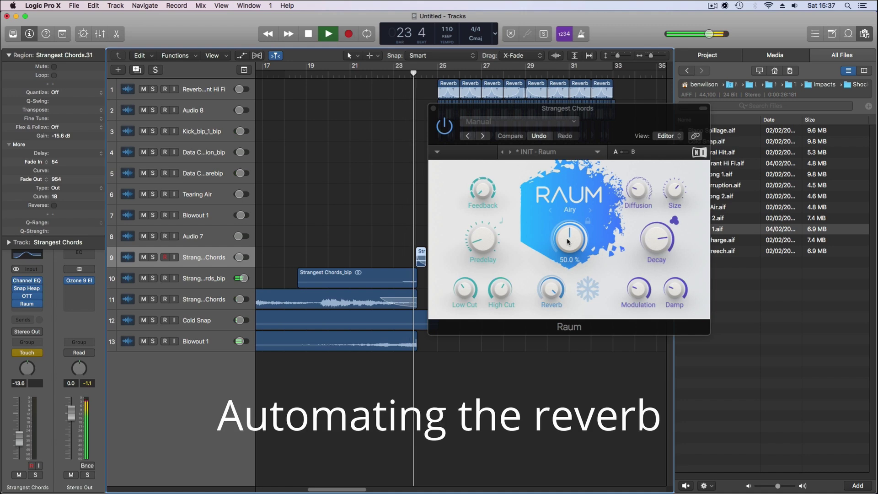
{"action": "left_click_drag", "start_coordinate": [567, 242], "coordinate": [568, 260]}
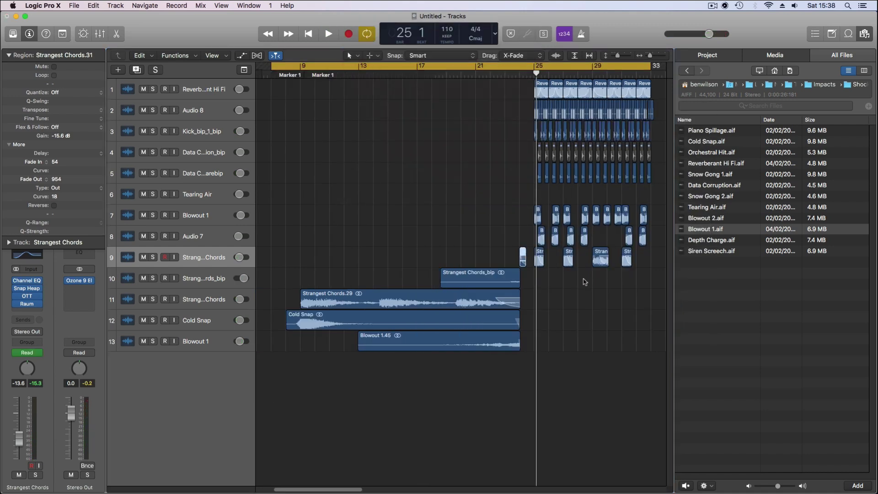
Shape the slow-down fade on the bounced Strangest Chords region at bar 24 and audition the transition into the main loop.
{"action": "left_click", "coordinate": [531, 270]}
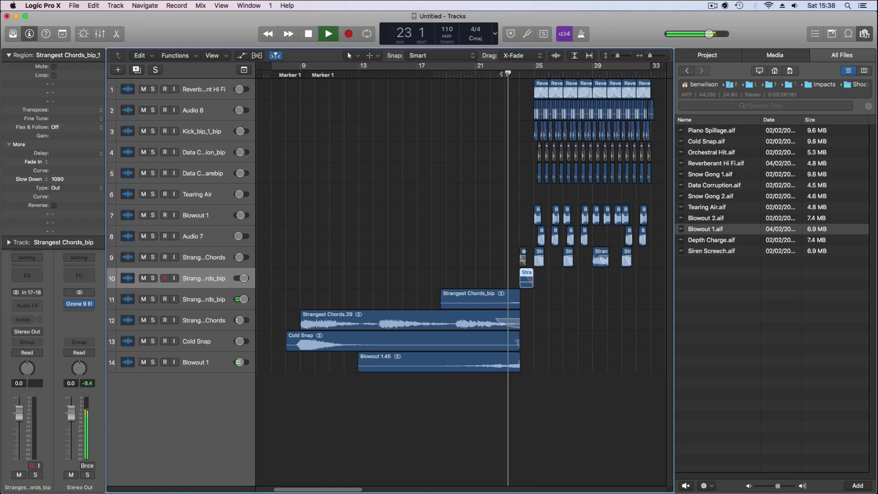
{"action": "key", "text": "super+Right"}
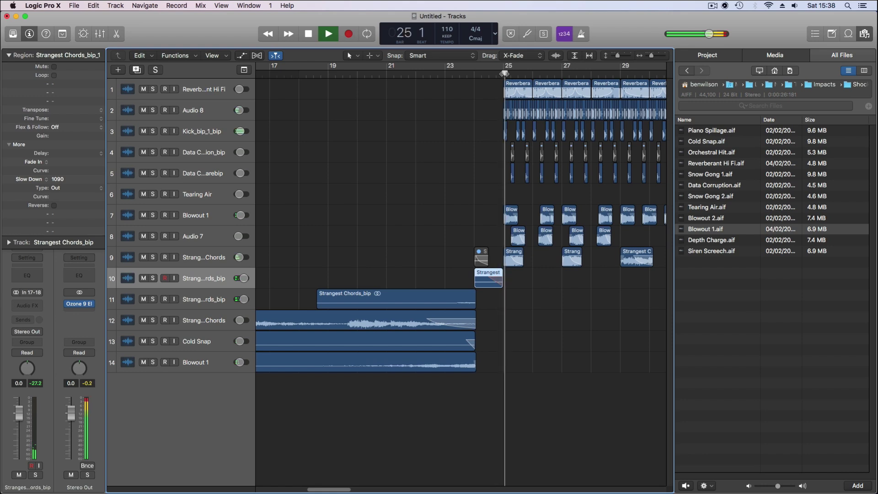
{"action": "key", "text": "space"}
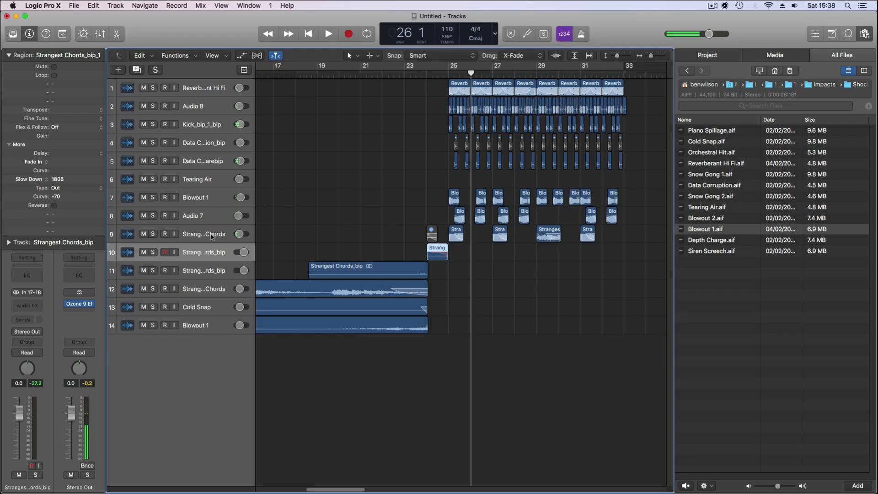
Insert a stereo Cableguys HalfTime on the Strangest Chords track and play it with bars 25 to 33 cycled.
{"action": "left_click", "coordinate": [159, 234]}
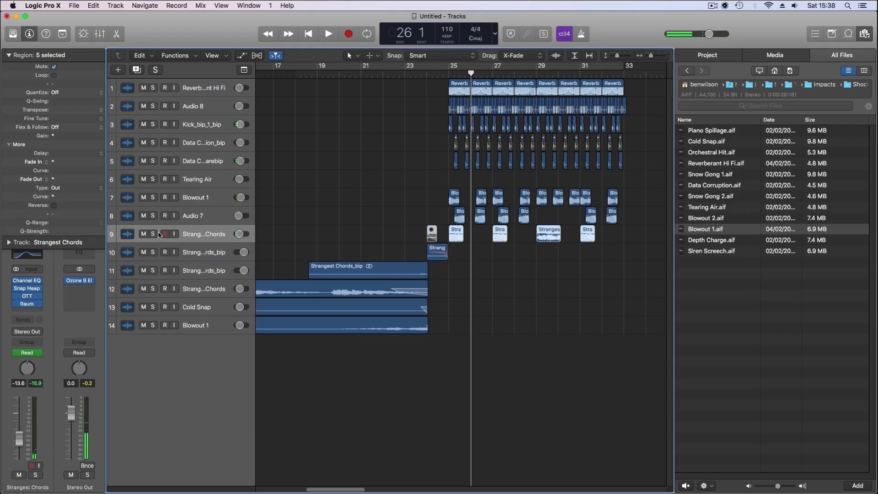
{"action": "left_click", "coordinate": [26, 312]}
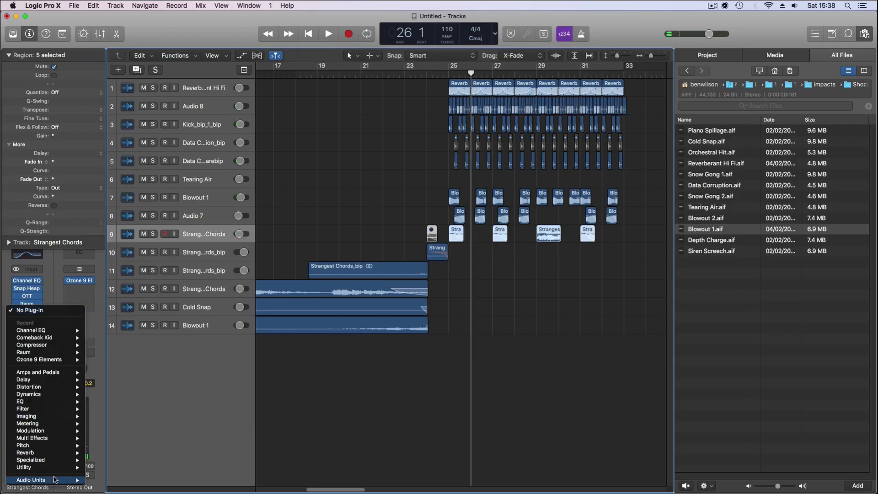
{"action": "mouse_move", "coordinate": [54, 479]}
{"action": "mouse_move", "coordinate": [183, 264]}
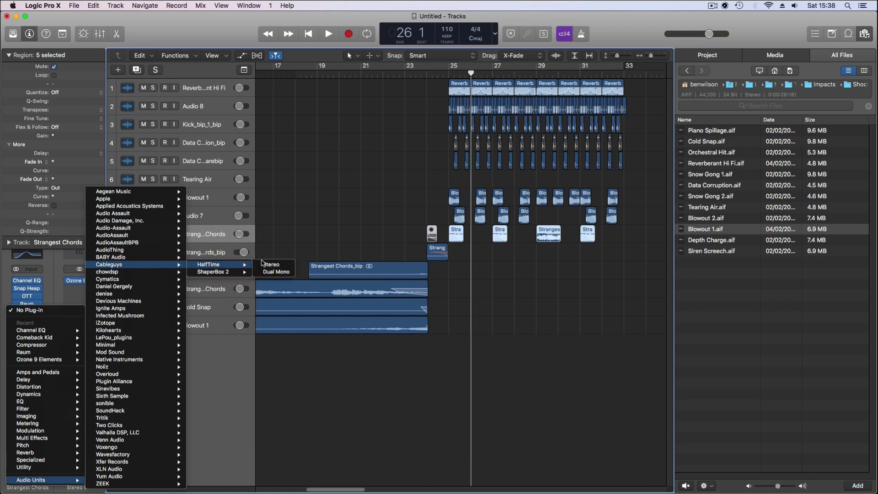
{"action": "left_click", "coordinate": [271, 264]}
{"action": "left_click_drag", "start_coordinate": [449, 66], "coordinate": [623, 120]}
{"action": "key", "text": "space"}
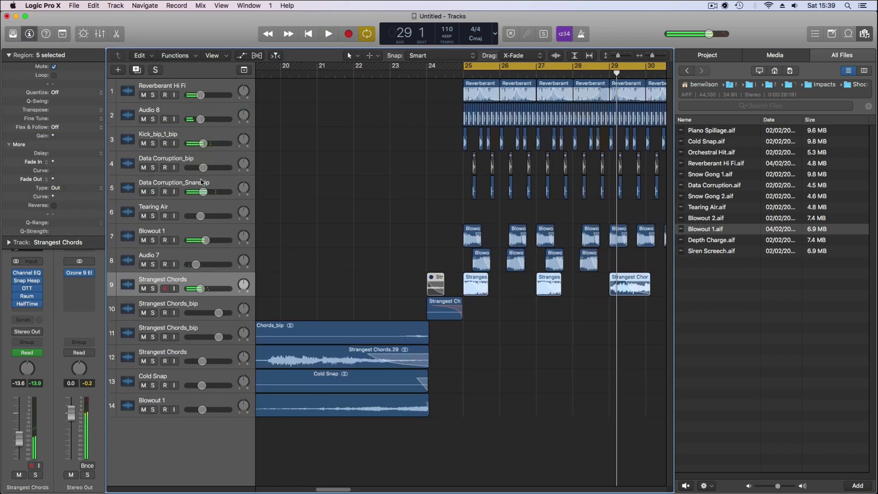
Mute the second kick of bar 25 and audition the start of the cycled main loop.
{"action": "key", "text": "super+Right"}
{"action": "key", "text": "super+Right"}
{"action": "key", "text": "super+Right"}
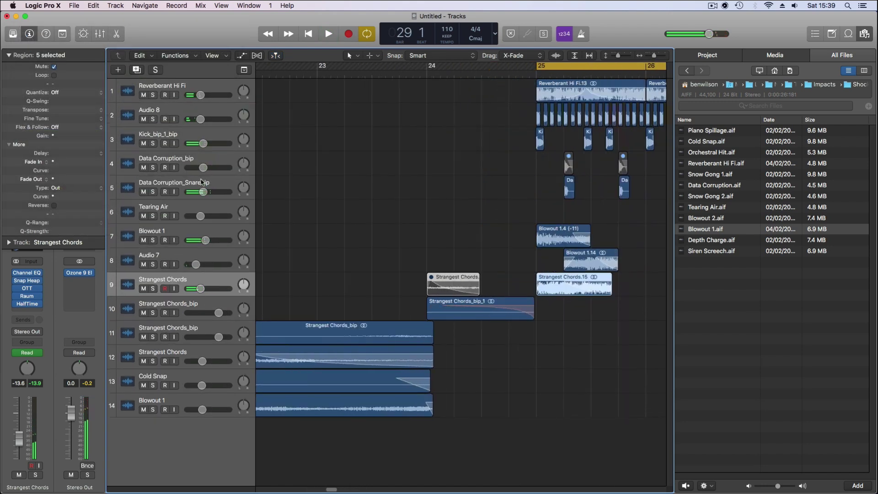
{"action": "key", "text": "space"}
{"action": "key", "text": "super+Down"}
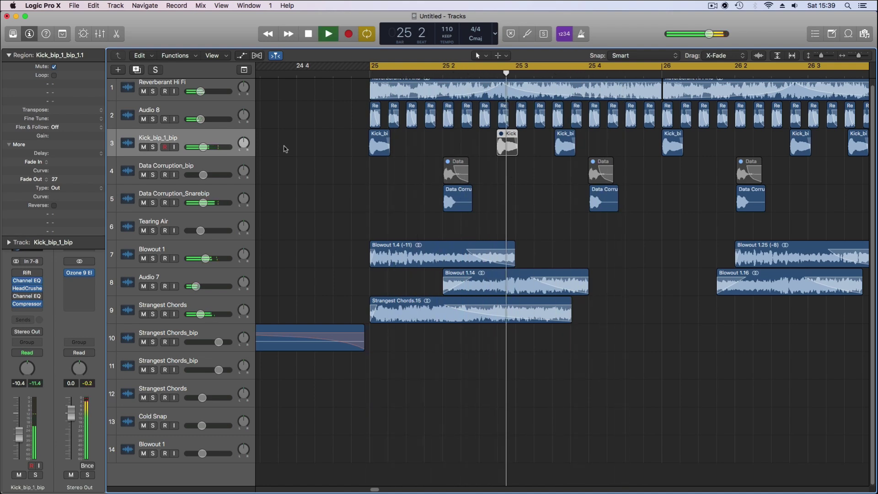
{"action": "key", "text": "space"}
{"action": "key", "text": "space"}
{"action": "key", "text": "space"}
Add a Channel EQ to the Data Corruption_Snarebip track with a -24 dB low shelf at 114 Hz and a -24 dB high shelf at 7700 Hz.
{"action": "left_click", "coordinate": [601, 197]}
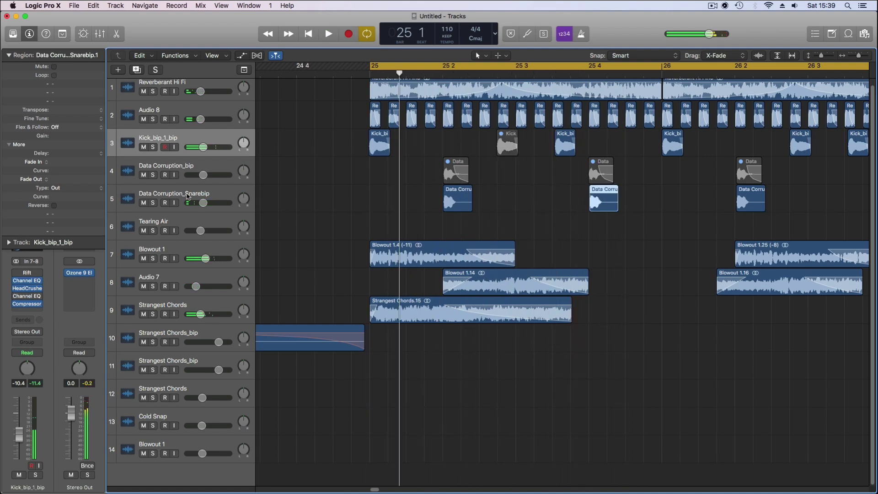
{"action": "left_click", "coordinate": [171, 192]}
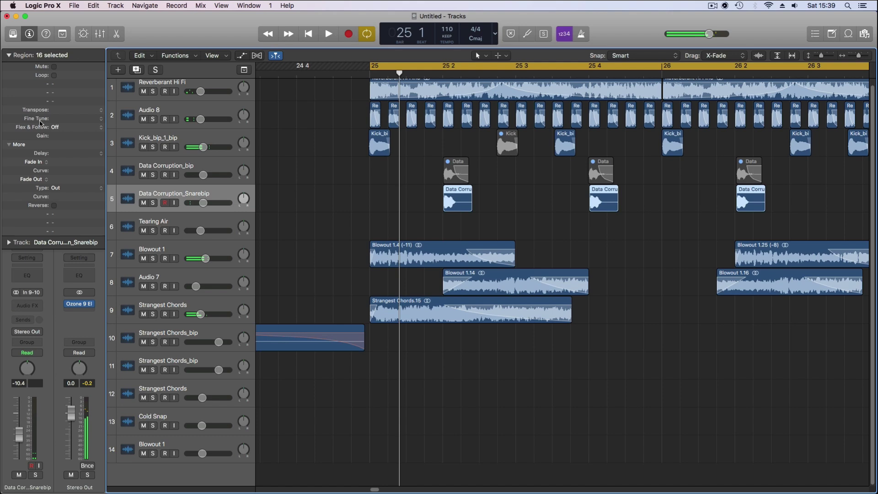
{"action": "left_click", "coordinate": [27, 275]}
{"action": "left_click_drag", "start_coordinate": [379, 137], "coordinate": [367, 179]}
{"action": "key", "text": "space"}
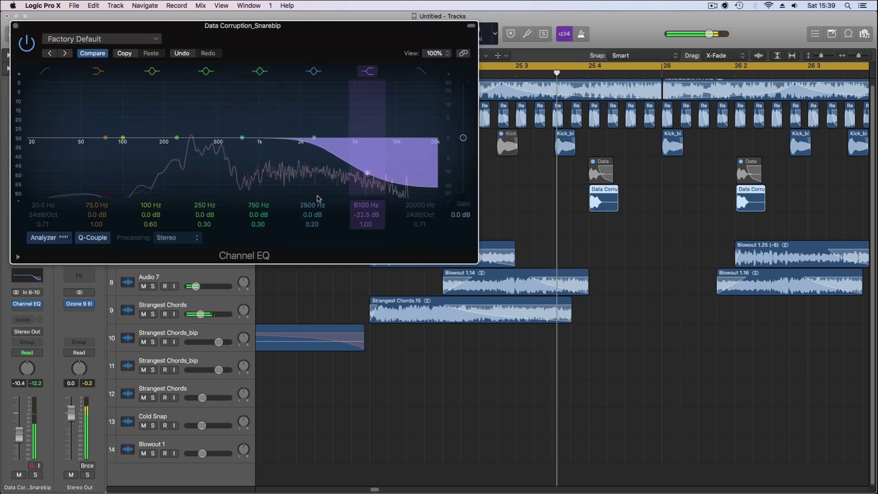
{"action": "left_click_drag", "start_coordinate": [57, 178], "coordinate": [82, 241]}
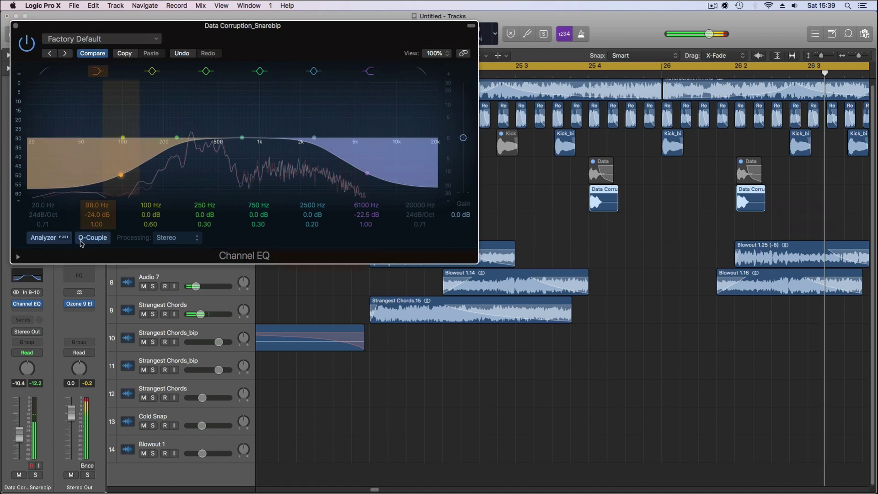
{"action": "mouse_move", "coordinate": [383, 177]}
{"action": "left_mouse_down"}
{"action": "mouse_move", "coordinate": [408, 194]}
{"action": "mouse_move", "coordinate": [380, 175]}
{"action": "left_mouse_up"}
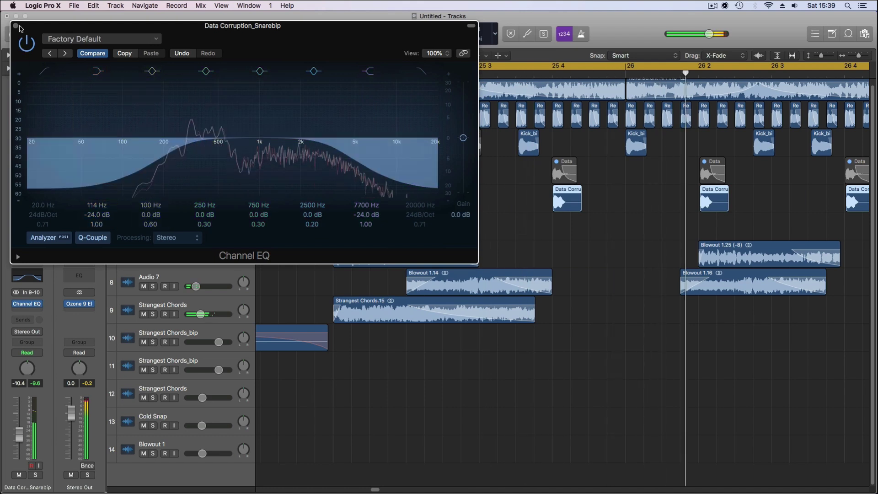
{"action": "left_click", "coordinate": [16, 26]}
{"action": "key", "text": "space"}
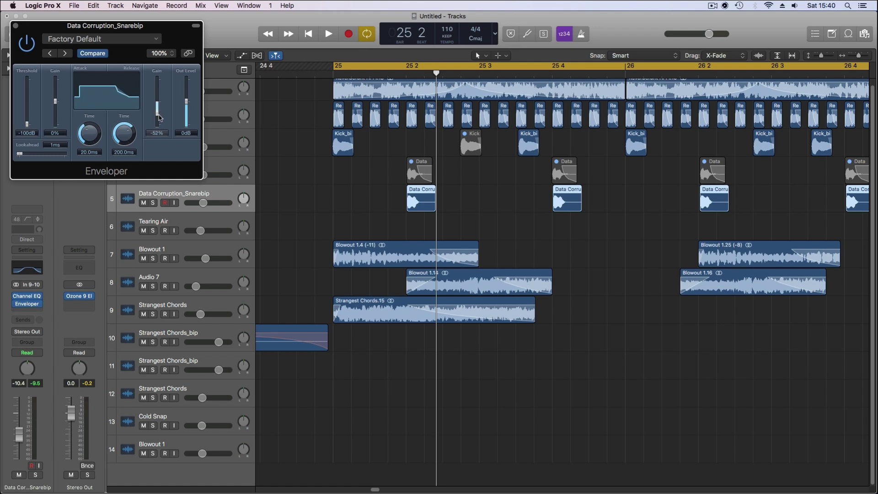
Shape the snare in Enveloper with 38% attack gain, 1100 ms release time and -100% release gain.
{"action": "key", "text": "space"}
{"action": "left_click_drag", "start_coordinate": [125, 141], "coordinate": [157, 139]}
{"action": "left_click_drag", "start_coordinate": [54, 103], "coordinate": [54, 95]}
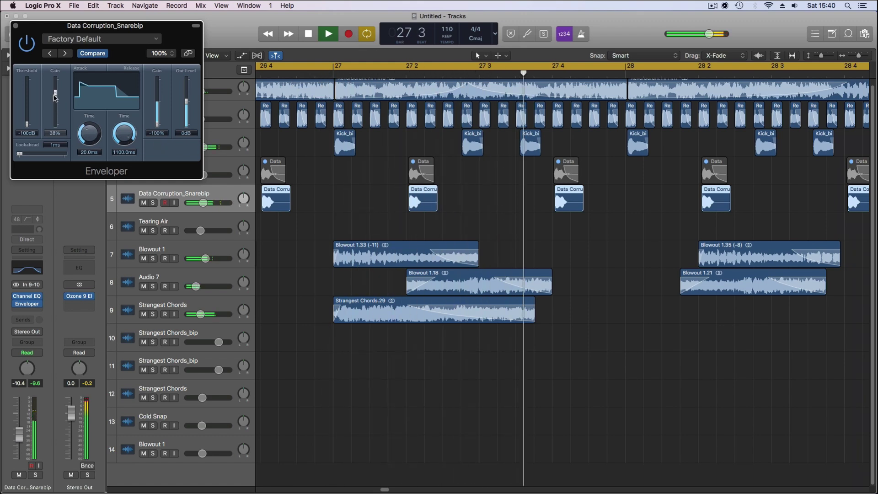
{"action": "left_click", "coordinate": [15, 26]}
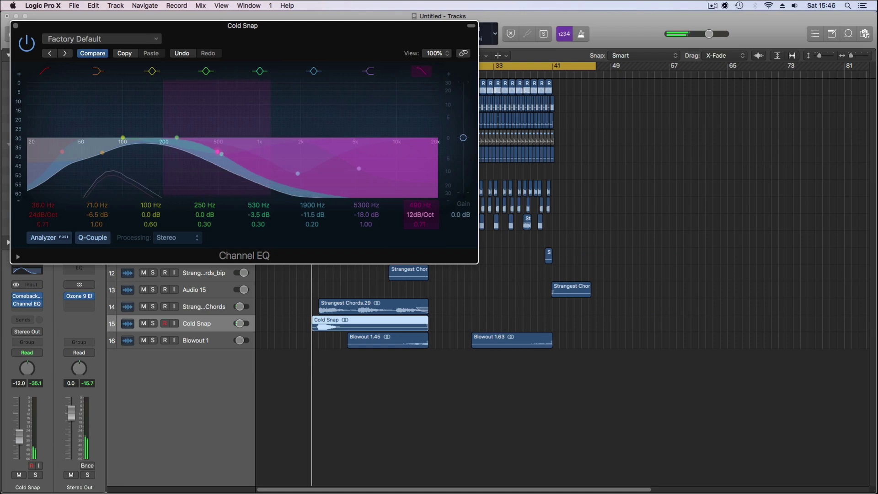
Audition the Cold Snap intro through its Channel EQ and close the EQ.
{"action": "key", "text": "space"}
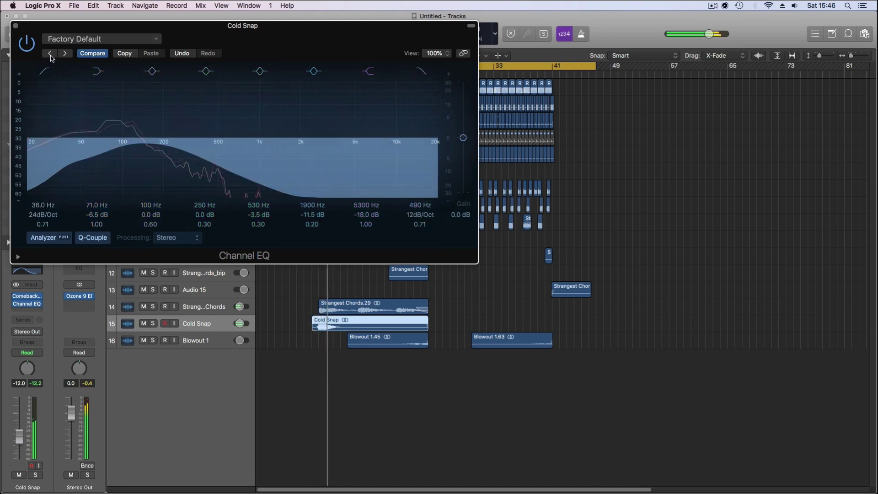
{"action": "left_click", "coordinate": [15, 27]}
{"action": "left_click", "coordinate": [463, 380]}
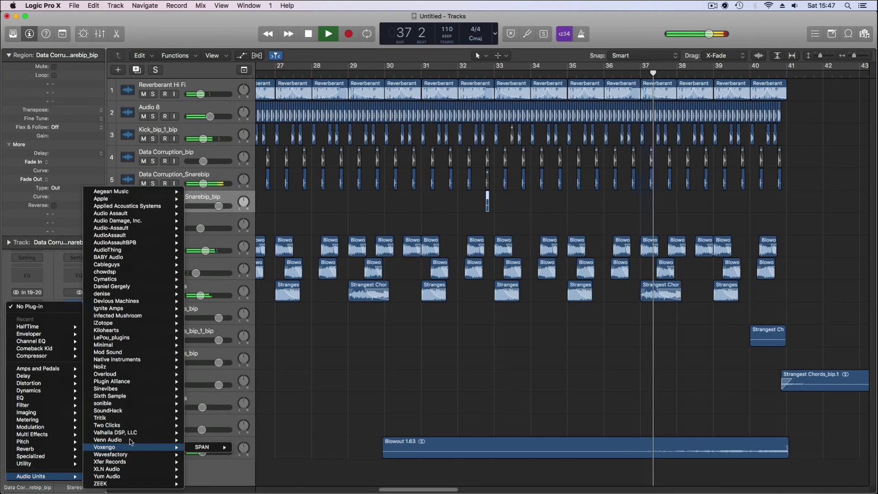
Insert a stereo ValhallaSupermassive on Data Corruption_Snarebip_bip with 217.2 ms delay, 38.8% warp, 72.3% feedback and 74.0% density.
{"action": "mouse_move", "coordinate": [179, 433]}
{"action": "mouse_move", "coordinate": [229, 447]}
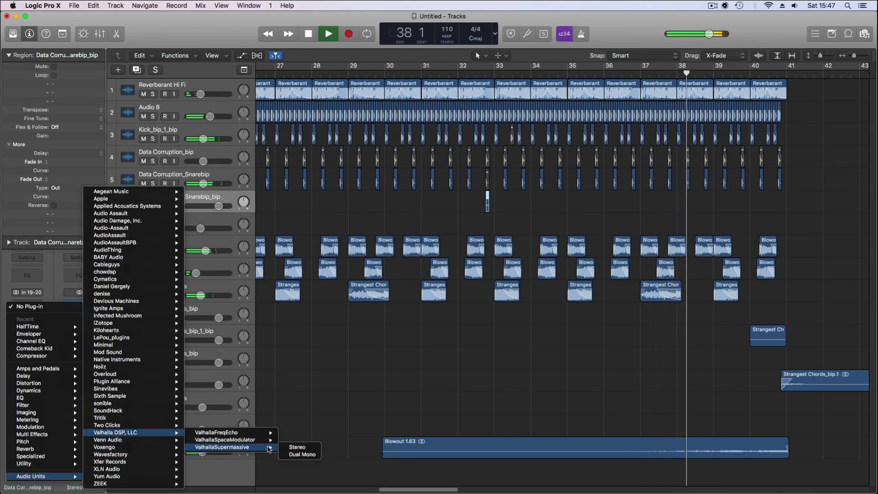
{"action": "left_click", "coordinate": [292, 447]}
{"action": "left_click_drag", "start_coordinate": [130, 141], "coordinate": [130, 157]}
{"action": "left_click_drag", "start_coordinate": [183, 151], "coordinate": [188, 114]}
{"action": "mouse_move", "coordinate": [253, 201]}
{"action": "left_mouse_down"}
{"action": "mouse_move", "coordinate": [253, 174]}
{"action": "mouse_move", "coordinate": [255, 202]}
{"action": "left_mouse_up"}
{"action": "left_click_drag", "start_coordinate": [253, 132], "coordinate": [252, 119]}
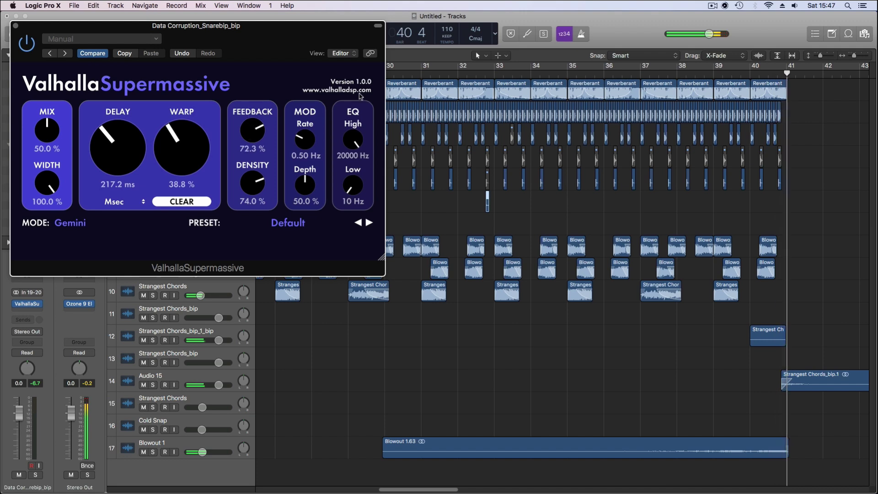
Play the ValhallaSupermassive snare hit from late in bar 32 and close the plug-in.
{"action": "left_click", "coordinate": [471, 74]}
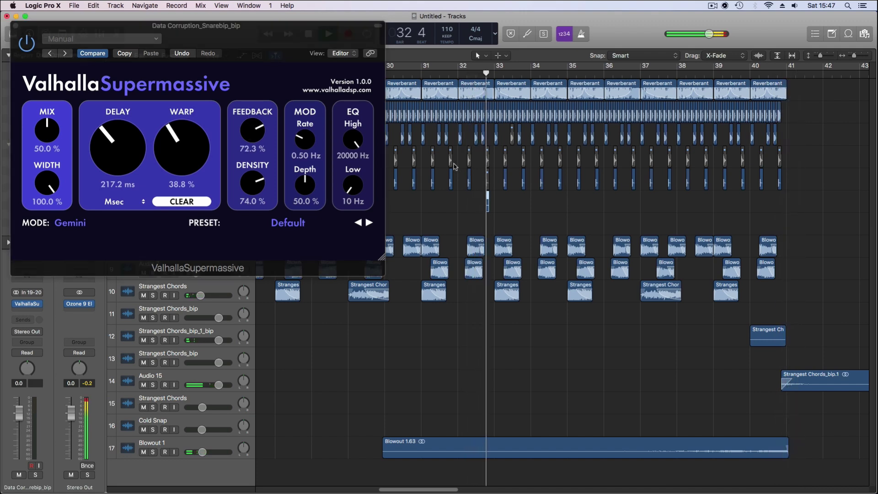
{"action": "left_click", "coordinate": [15, 26]}
{"action": "left_click", "coordinate": [15, 26]}
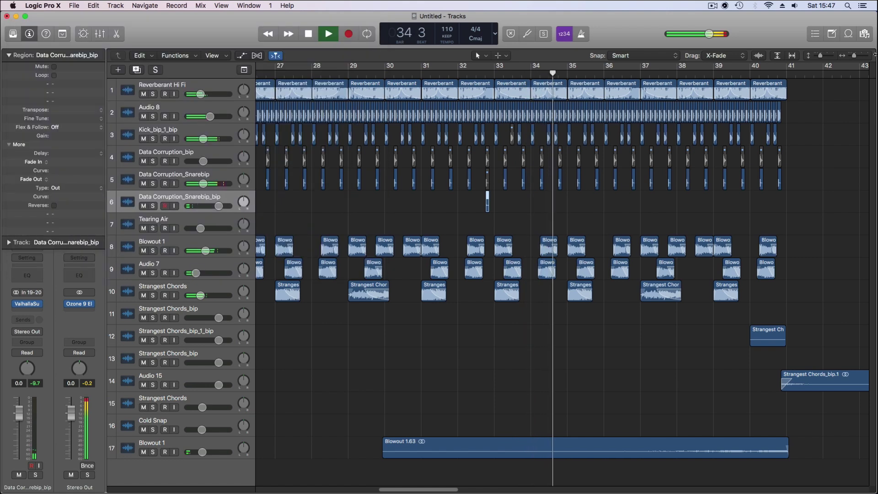
Replace the last snare hit in bar 40 with a copy of the ValhallaSupermassive hit, and delete the muted snare late in bar 32.
{"action": "left_click_drag", "start_coordinate": [811, 178], "coordinate": [774, 202]}
{"action": "left_click", "coordinate": [488, 177]}
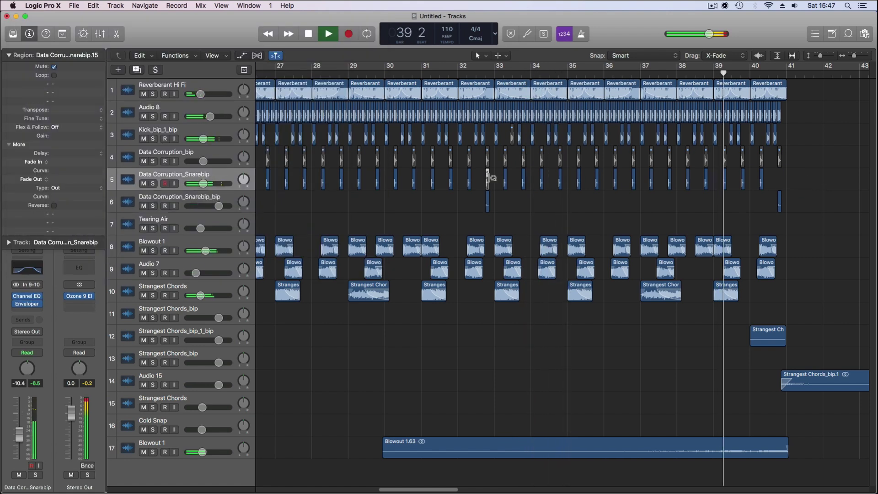
{"action": "key", "text": "BackSpace"}
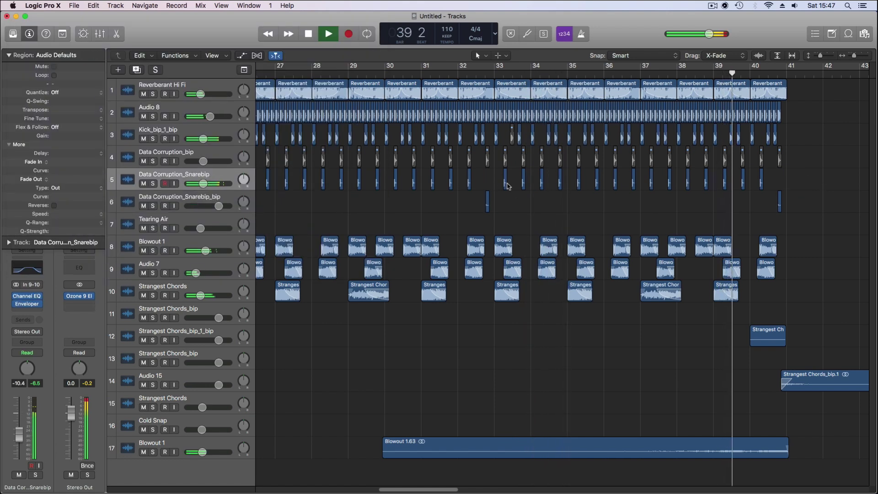
Select the Audio 8 slices across the main loop from bar 25 to bar 41 and bounce them in place on a new track.
{"action": "key", "text": "super+Left"}
{"action": "key", "text": "super+Left"}
{"action": "key", "text": "super+Up"}
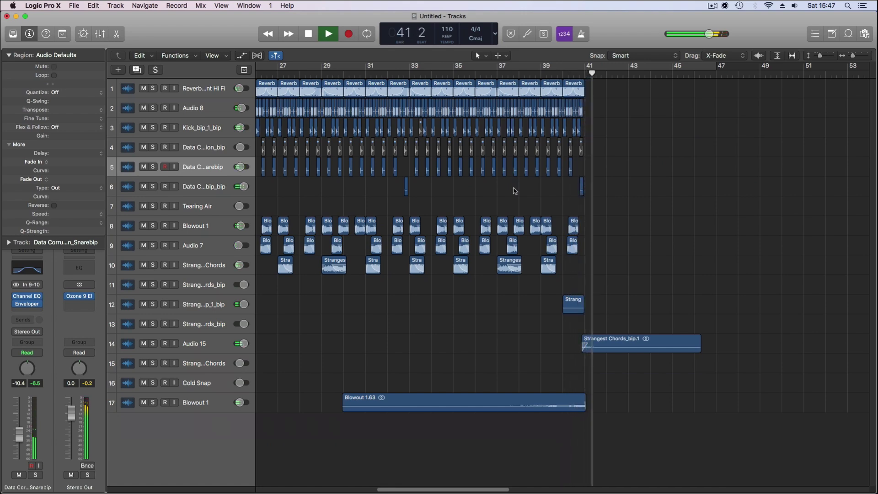
{"action": "scroll", "coordinate": [512, 190], "scroll_direction": "left", "scroll_amount": 6}
{"action": "scroll", "coordinate": [515, 186], "scroll_direction": "left", "scroll_amount": 2}
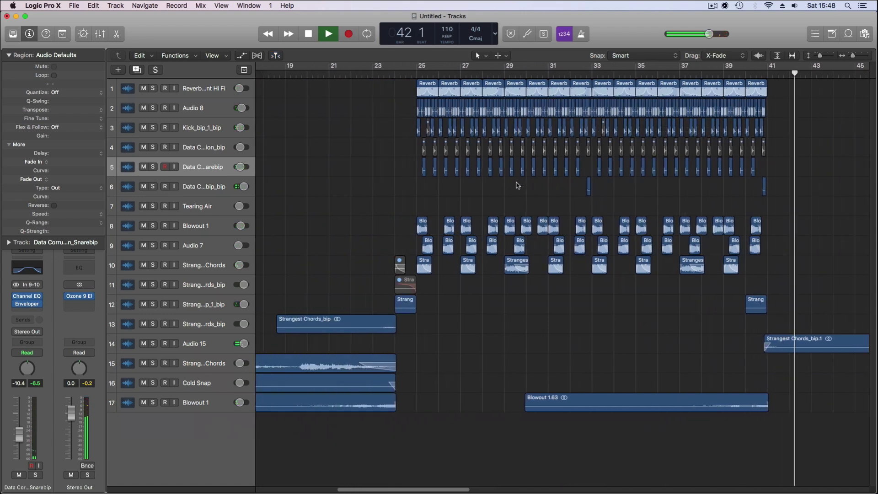
{"action": "left_click", "coordinate": [404, 104], "text": "shift"}
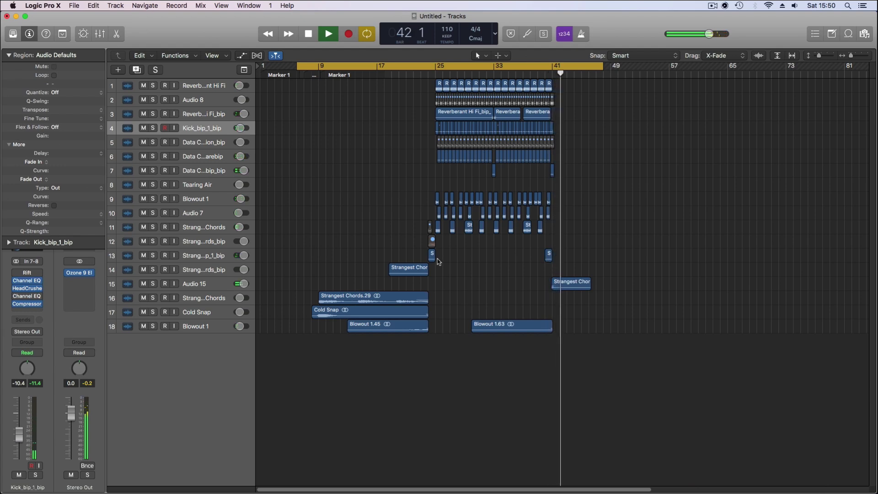
Replace the riser in bar 24 on Strangest Chords_bip_1_bip with a copy of the reversed riser from bar 40.
{"action": "left_click", "coordinate": [430, 243]}
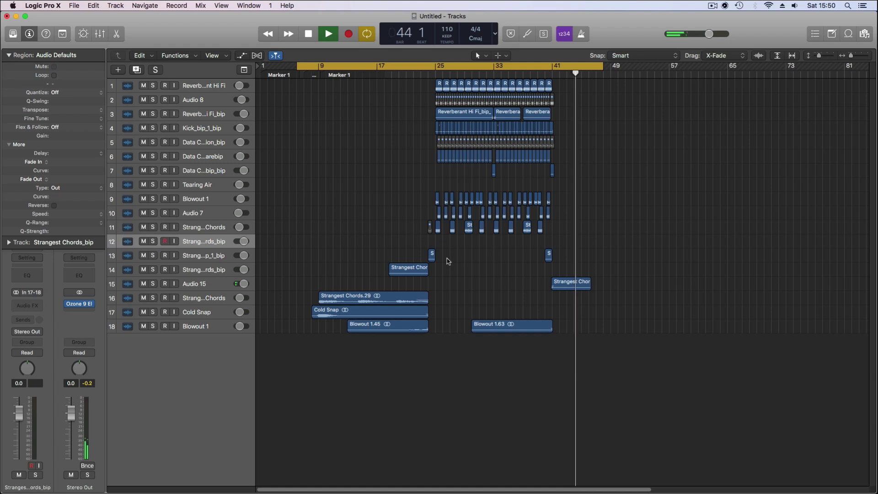
{"action": "key", "text": "space"}
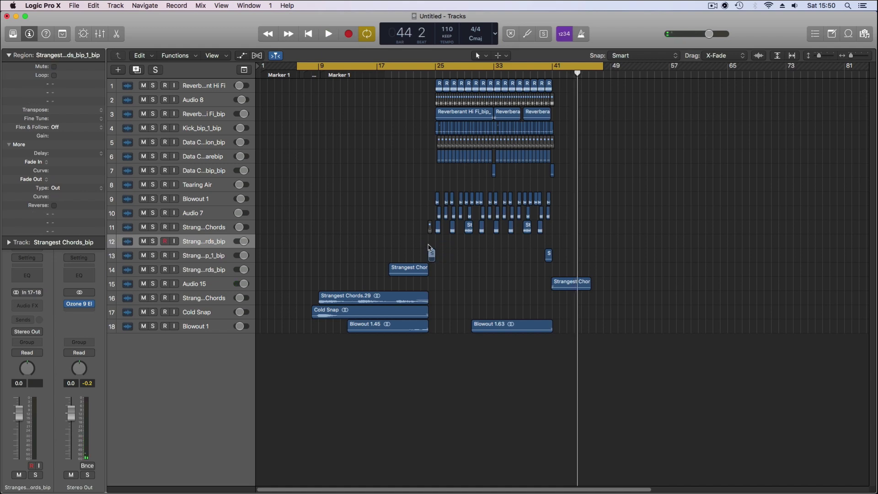
{"action": "left_click_drag", "start_coordinate": [431, 253], "coordinate": [434, 247]}
{"action": "left_click_drag", "start_coordinate": [547, 257], "coordinate": [431, 256]}
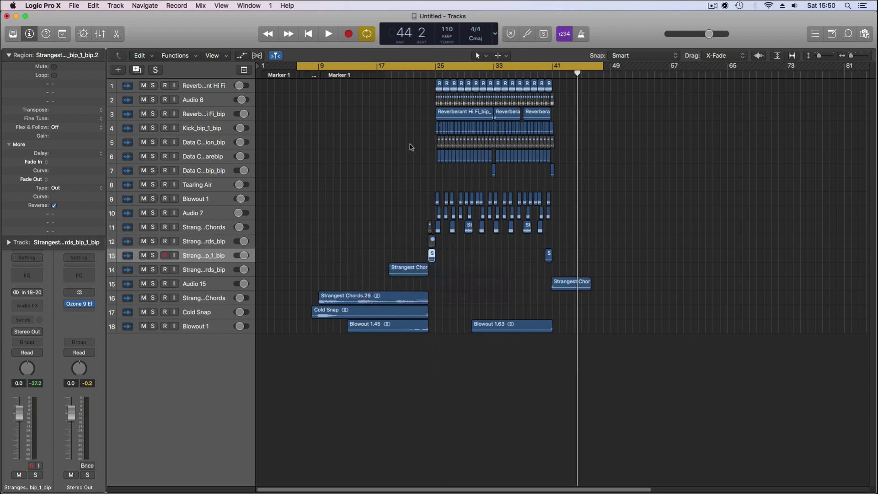
Turn off the cycle and play the transition from just before bar 25 into the main loop.
{"action": "left_click", "coordinate": [417, 68]}
{"action": "left_click", "coordinate": [420, 75]}
{"action": "key", "text": "space"}
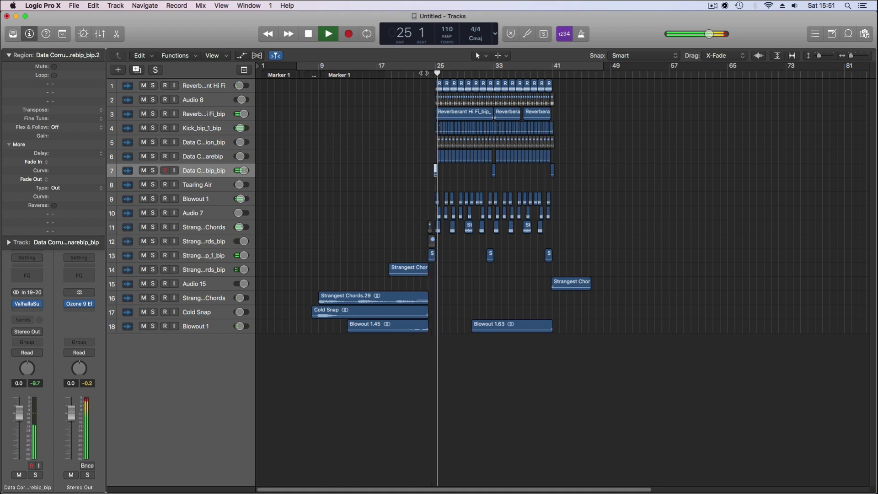
{"action": "key", "text": "super+Up"}
{"action": "key", "text": "super+Up"}
{"action": "key", "text": "super+Up"}
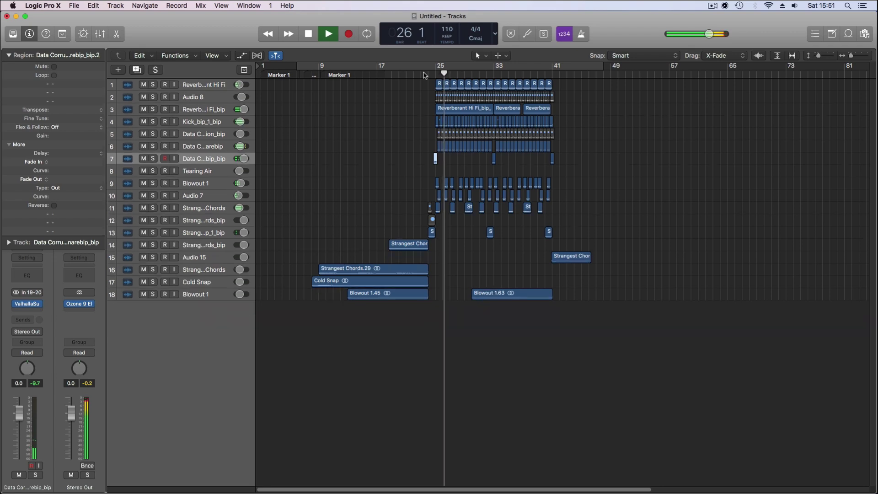
{"action": "key", "text": "super+Left"}
{"action": "key", "text": "super+Up"}
{"action": "key", "text": "super+Up"}
{"action": "key", "text": "super+Down"}
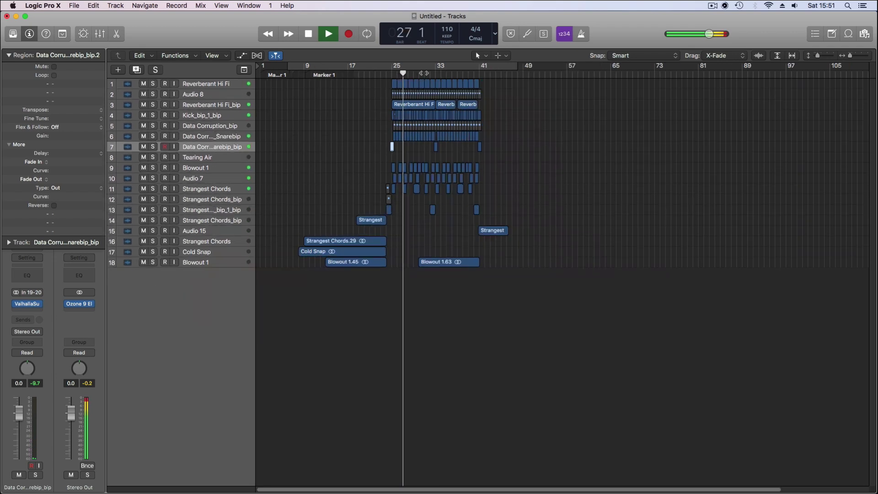
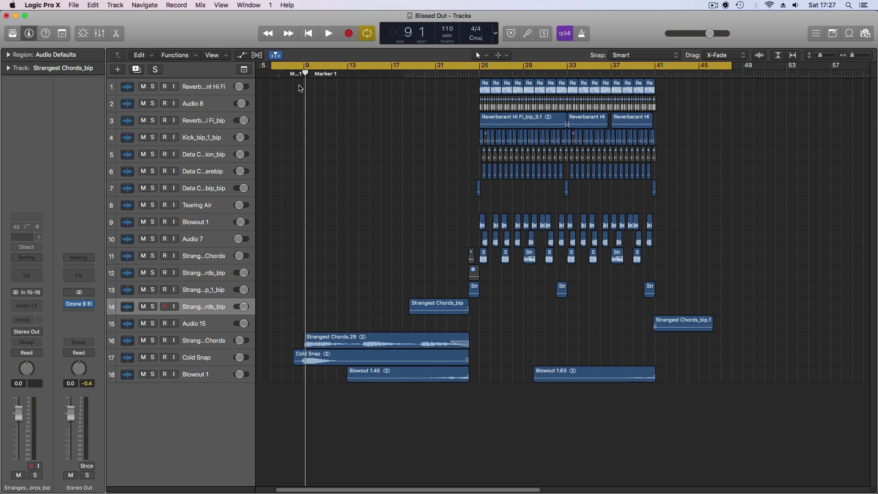
Transpose the Cold Snap region to -1 and set the cycle range to bar 9 for playback.
{"action": "key", "text": "super+Up"}
{"action": "key", "text": "super+Up"}
{"action": "key", "text": "super+Left"}
{"action": "key", "text": "super+Right"}
{"action": "key", "text": "super+Right"}
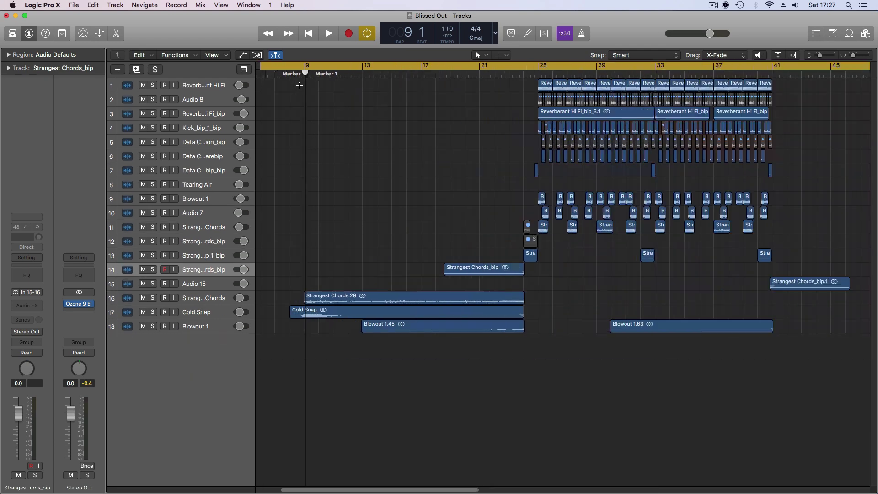
{"action": "key", "text": "super+Down"}
{"action": "scroll", "coordinate": [299, 85], "scroll_direction": "down", "scroll_amount": 2}
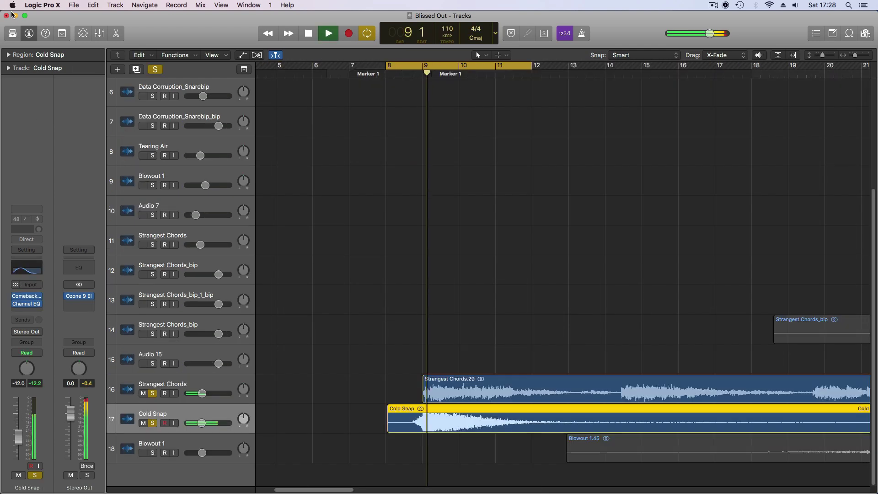
{"action": "left_click", "coordinate": [51, 54]}
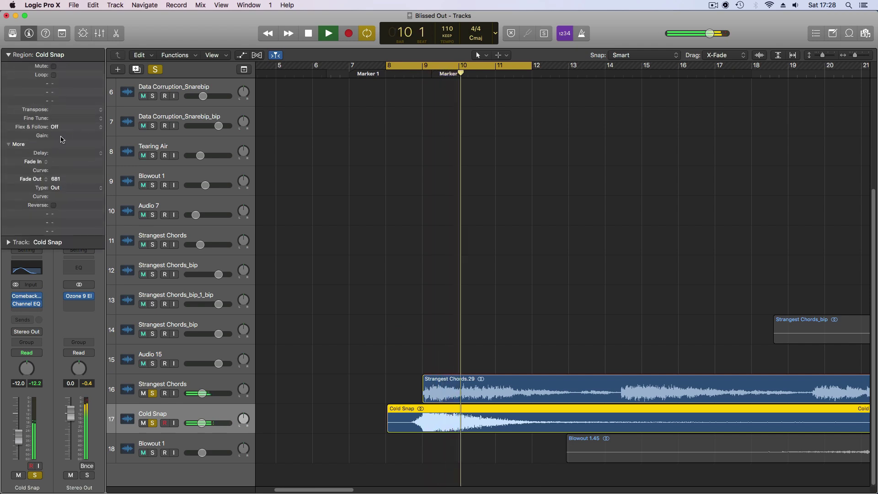
{"action": "key", "text": "space"}
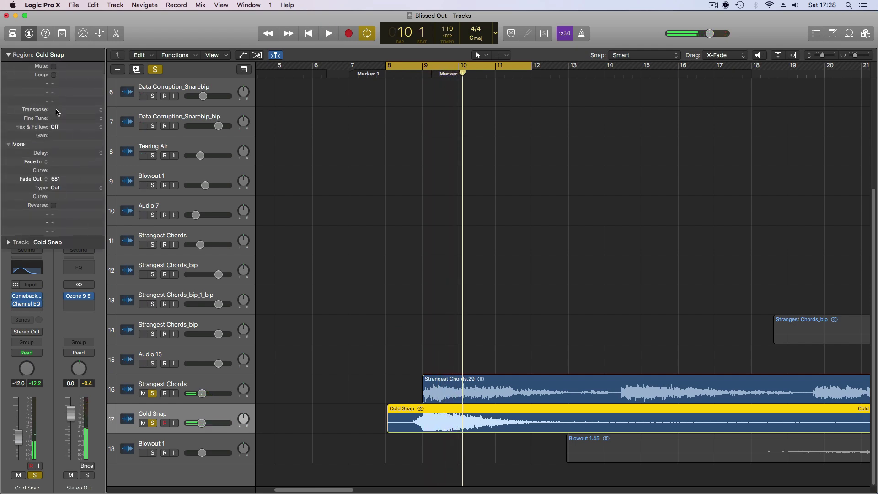
{"action": "key", "text": "alt+Down"}
{"action": "key", "text": "space"}
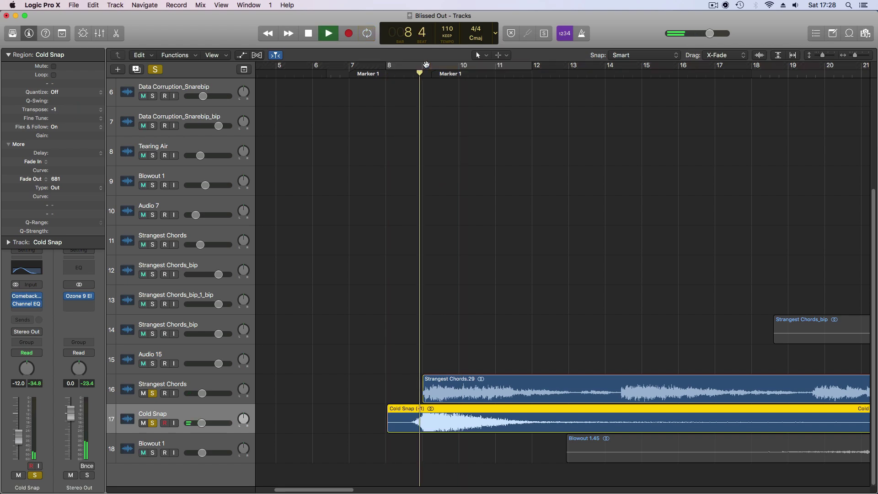
{"action": "left_click_drag", "start_coordinate": [423, 68], "coordinate": [462, 69]}
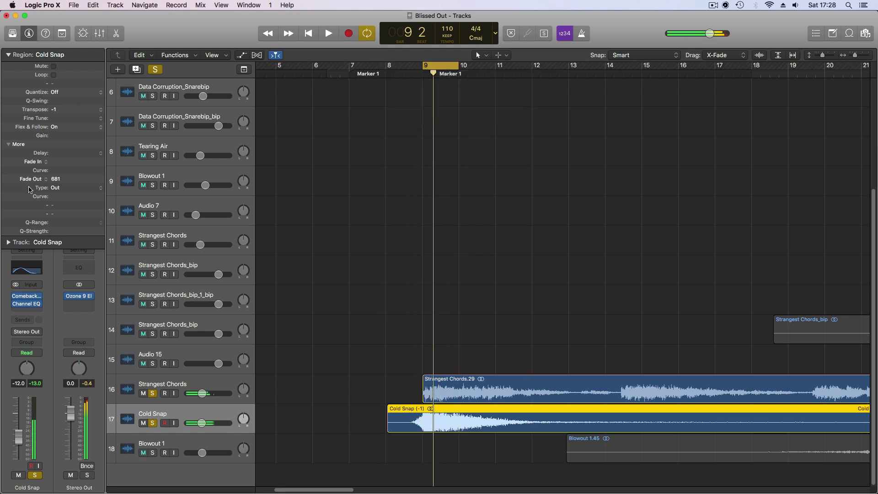
Transpose the Cold Snap region to -6 and set its Channel EQ high cut to 3250 Hz.
{"action": "left_click_drag", "start_coordinate": [61, 117], "coordinate": [60, 117]}
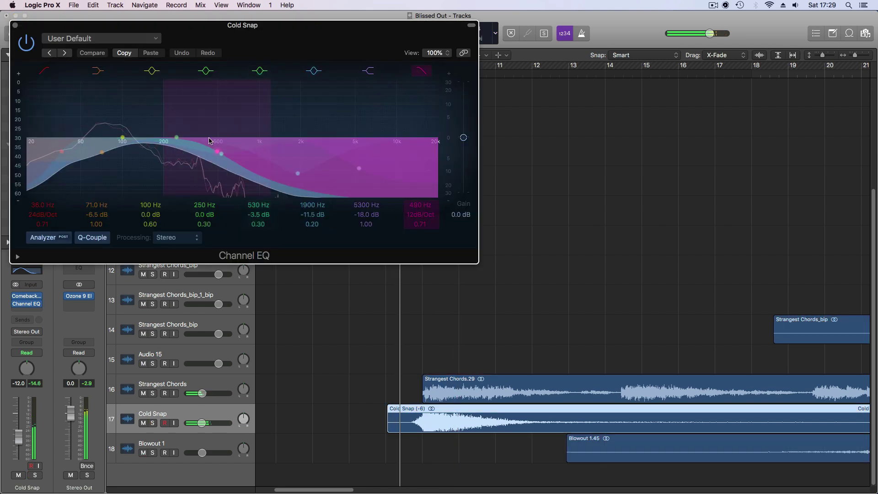
{"action": "left_click_drag", "start_coordinate": [209, 140], "coordinate": [329, 146]}
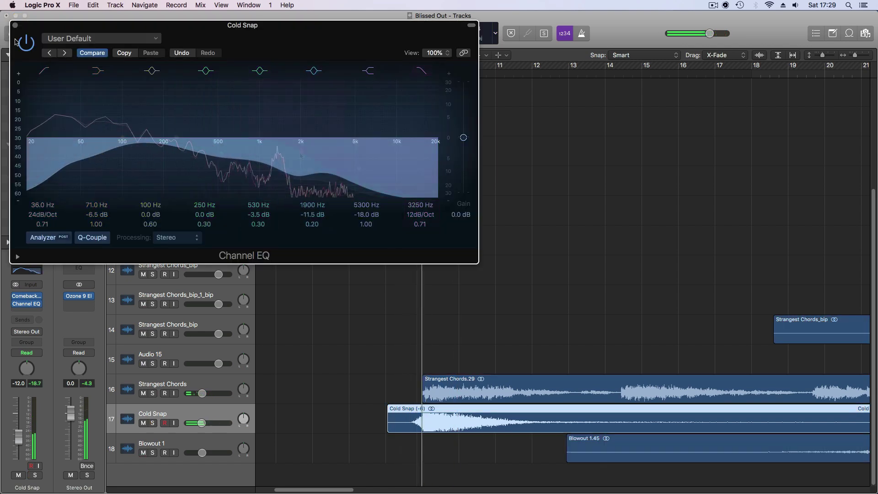
{"action": "left_click", "coordinate": [14, 25]}
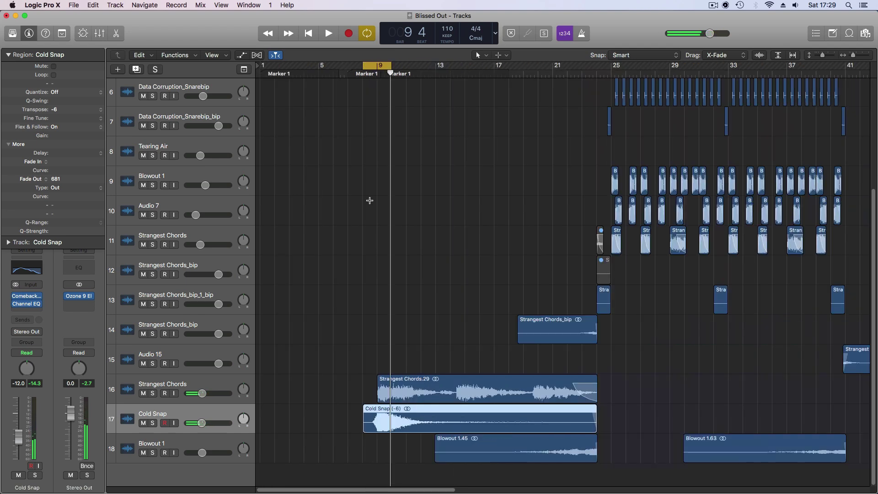
Cut the lows of Reverberant Hi Fi_bip with a Channel EQ low shelf of -24.0 dB at 110 Hz.
{"action": "left_click", "coordinate": [199, 142]}
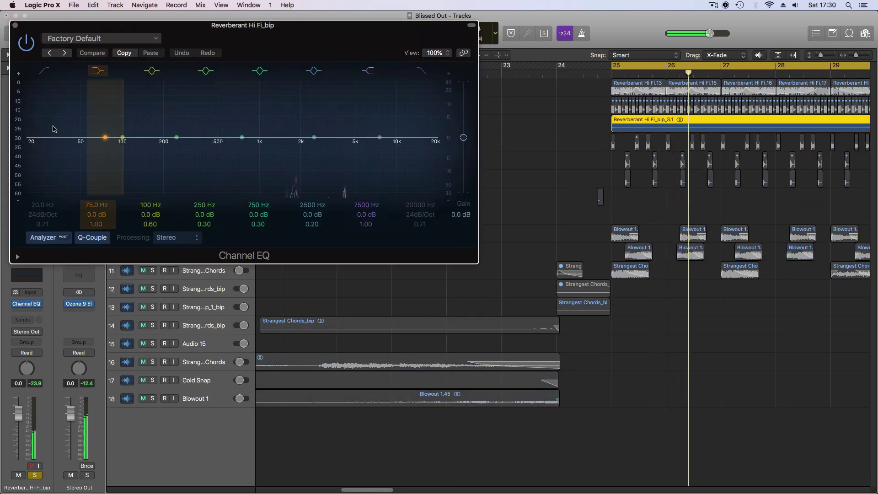
{"action": "left_click_drag", "start_coordinate": [53, 127], "coordinate": [192, 223]}
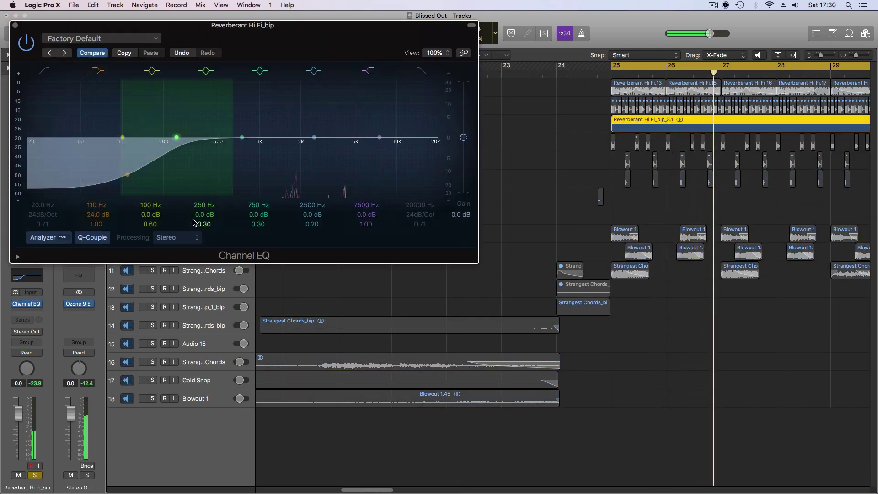
{"action": "left_click", "coordinate": [14, 25]}
Insert a Noise Gate after the Channel EQ on Reverberant Hi Fi_bip.
{"action": "left_click", "coordinate": [35, 313]}
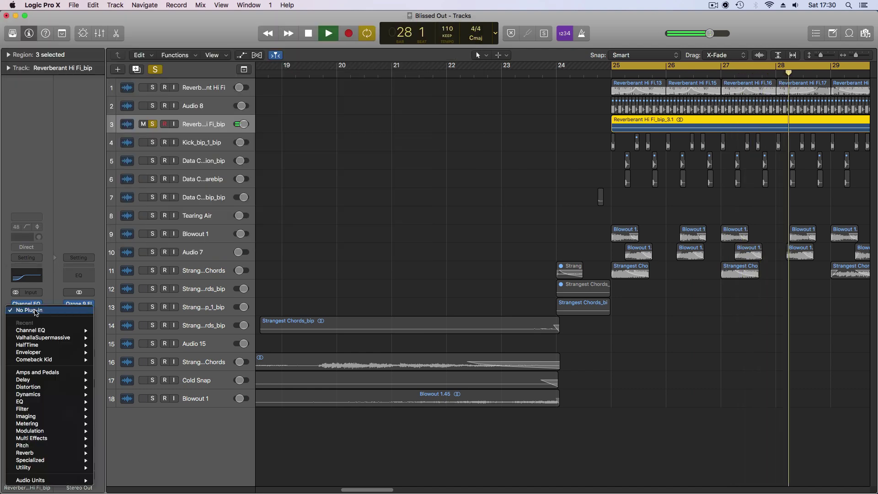
{"action": "mouse_move", "coordinate": [52, 382]}
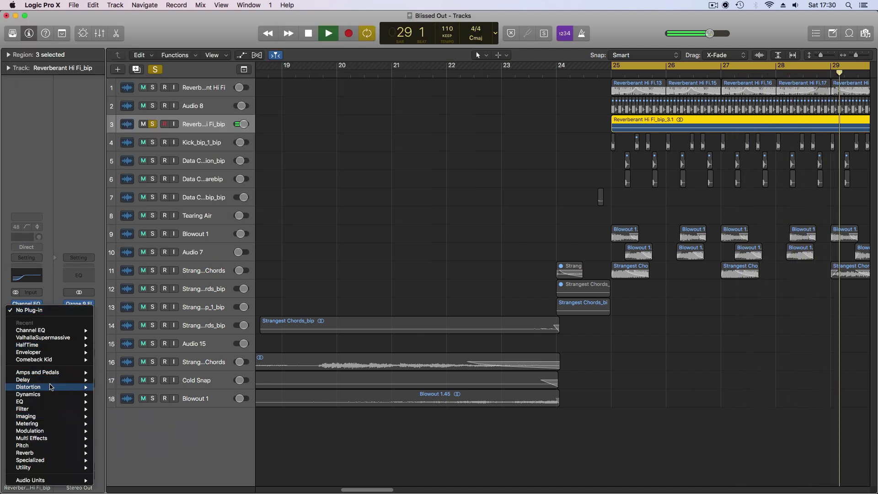
{"action": "left_click", "coordinate": [120, 445]}
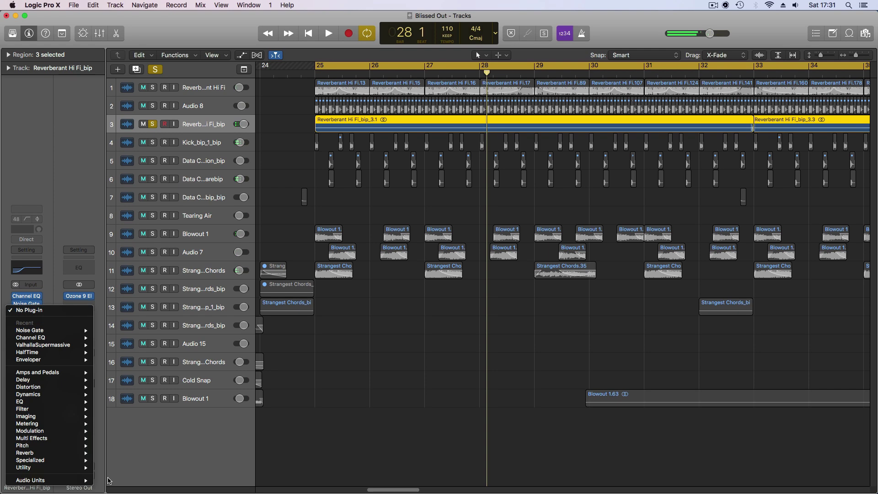
Insert ValhallaSpaceModulator after the Noise Gate on Reverberant Hi Fi_bip and play the loop from bar 25.
{"action": "mouse_move", "coordinate": [85, 480]}
{"action": "mouse_move", "coordinate": [171, 360]}
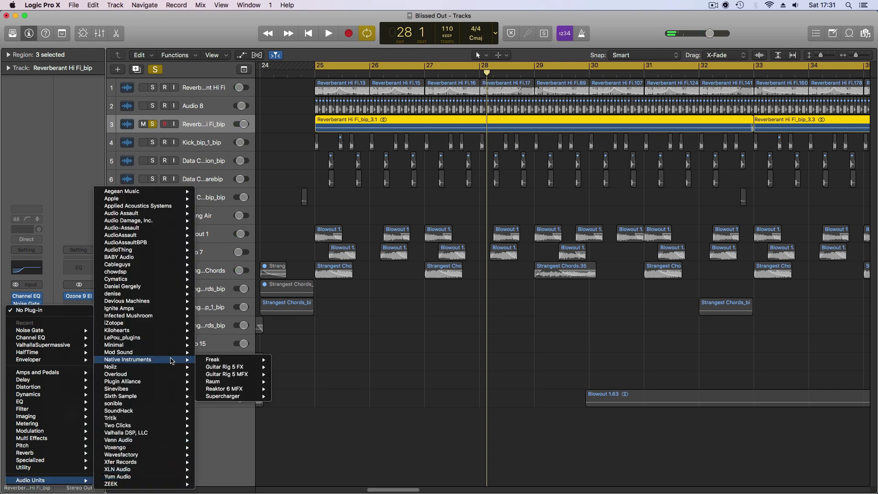
{"action": "mouse_move", "coordinate": [174, 433]}
{"action": "mouse_move", "coordinate": [266, 440]}
{"action": "left_click", "coordinate": [303, 440]}
{"action": "key", "text": "space"}
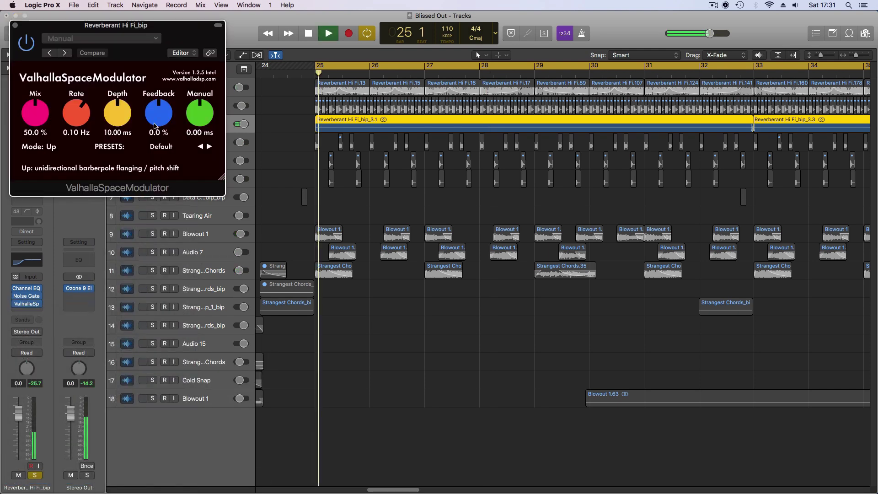
Set ValhallaSpaceModulator to 24.9% mix, -0.09 Hz rate, 34.66 ms depth, 27.8% feedback and 28.91 ms manual.
{"action": "left_click_drag", "start_coordinate": [195, 96], "coordinate": [195, 87]}
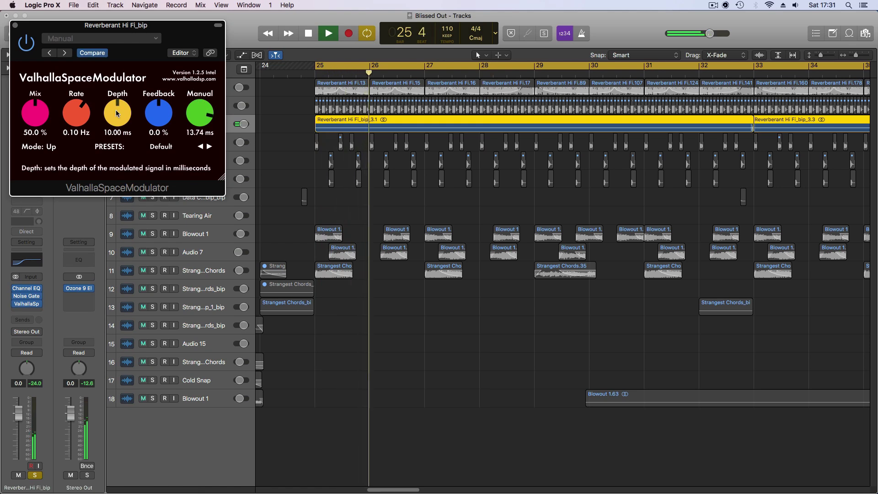
{"action": "left_click_drag", "start_coordinate": [78, 110], "coordinate": [80, 99]}
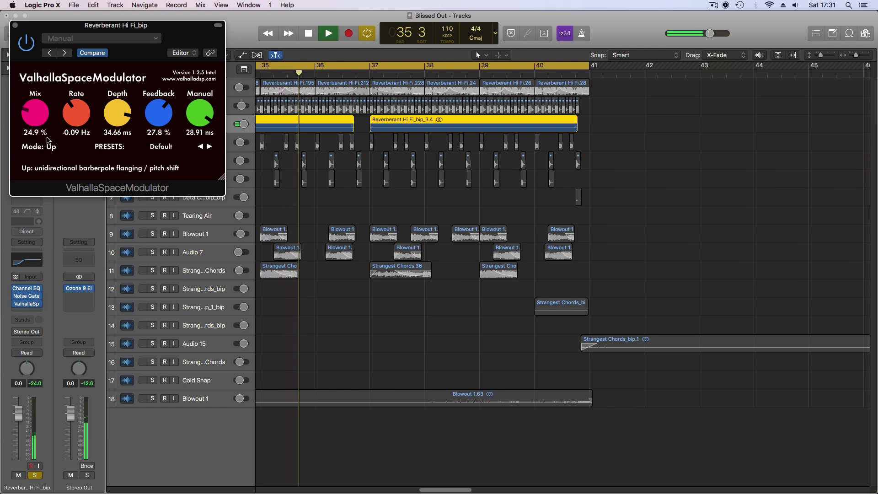
{"action": "left_click_drag", "start_coordinate": [47, 134], "coordinate": [48, 138]}
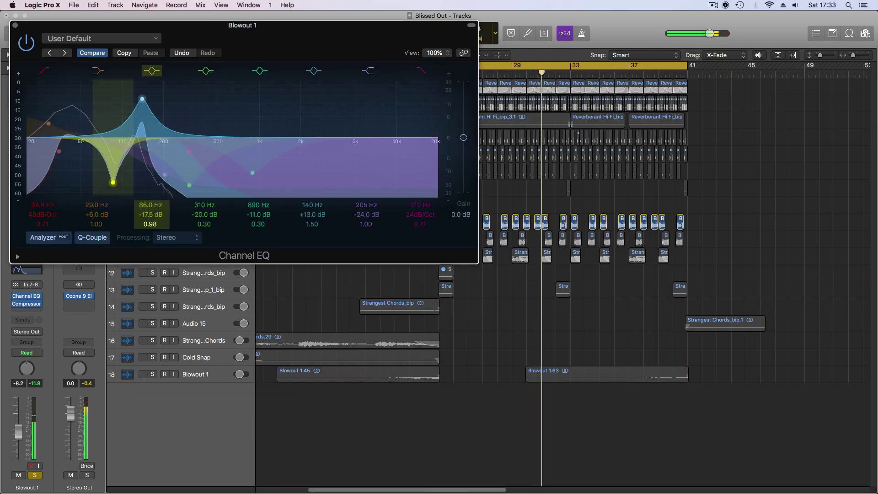
Set the -17.5 dB bell in Blowout 1's Channel EQ to 82 Hz with a Q of 1.40, then close the plug-in.
{"action": "left_click_drag", "start_coordinate": [150, 224], "coordinate": [154, 210]}
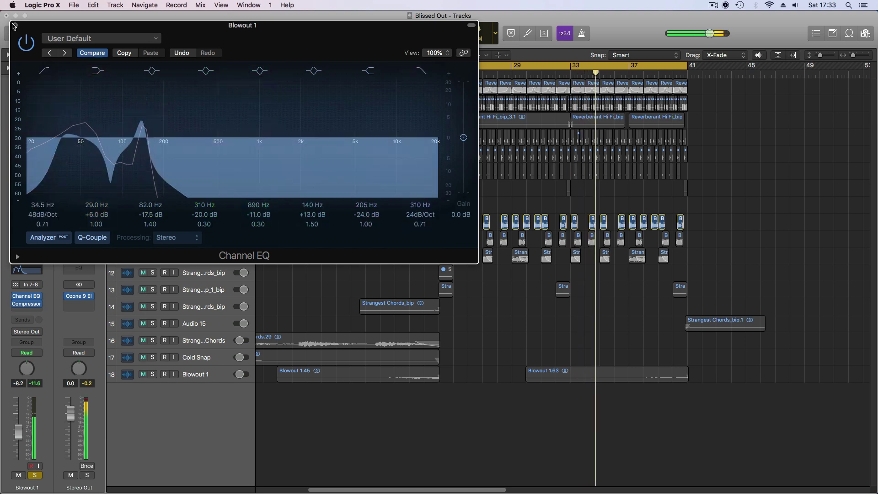
{"action": "left_click", "coordinate": [15, 25]}
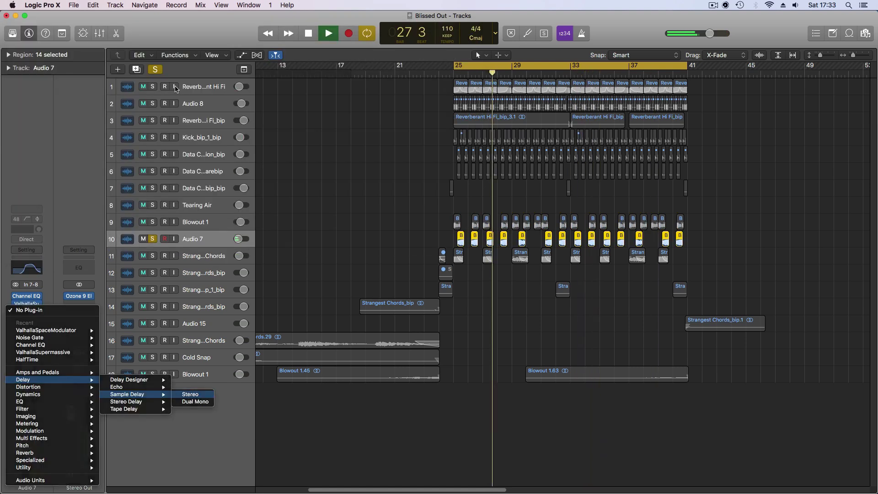
Insert a stereo Sample Delay on Audio 7 and raise its left delay.
{"action": "key", "text": "Return"}
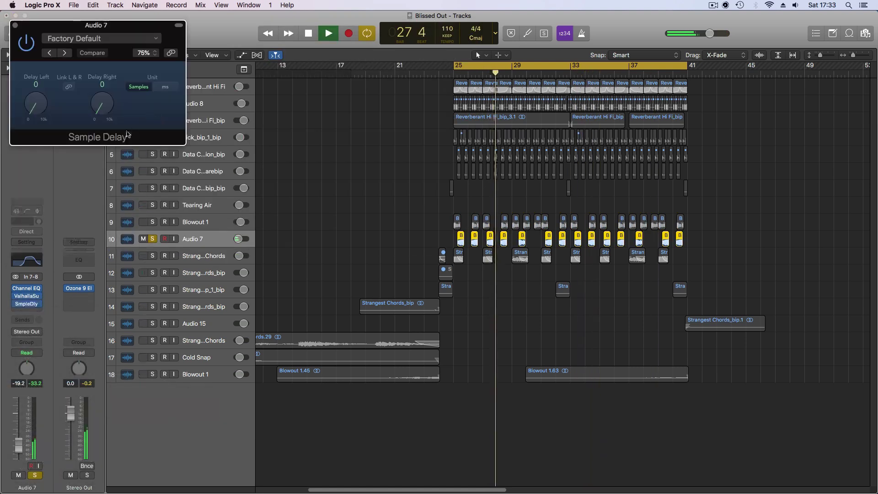
{"action": "left_click_drag", "start_coordinate": [42, 91], "coordinate": [45, 78]}
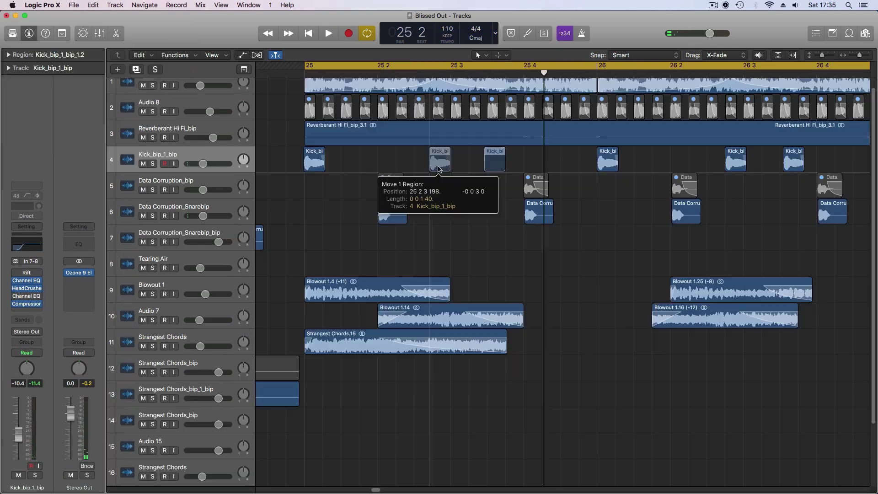
Place the late bar 25 kick region three sixteenths earlier at 25 2 3 198 and start playback.
{"action": "left_click_drag", "start_coordinate": [446, 169], "coordinate": [441, 169]}
{"action": "key", "text": "space"}
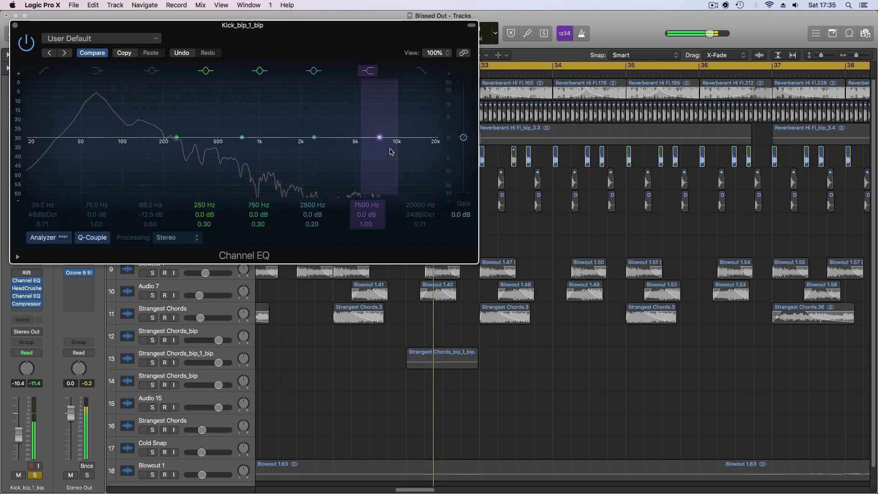
Shape the kick's Channel EQ with -6.5 dB at 2100 Hz, +1.5 dB at 7900 Hz and a -11.5 dB high shelf at 9900 Hz.
{"action": "left_click_drag", "start_coordinate": [391, 151], "coordinate": [373, 176]}
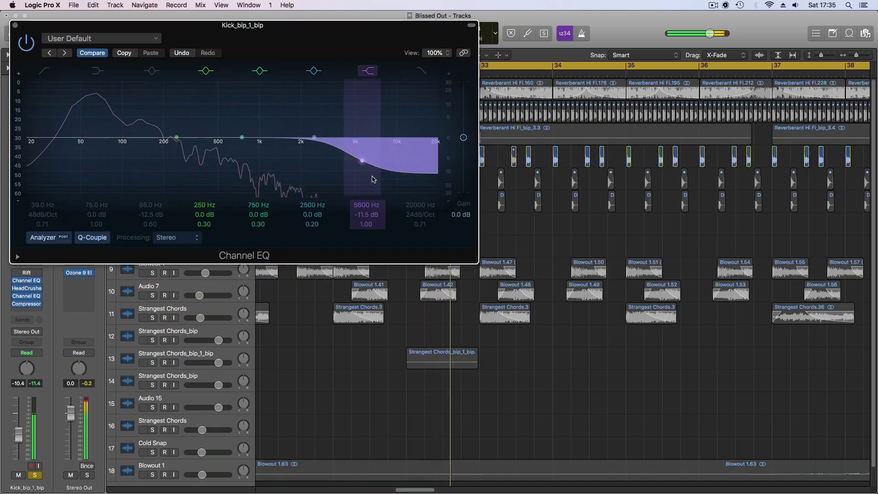
{"action": "left_click_drag", "start_coordinate": [314, 138], "coordinate": [304, 162]}
{"action": "left_click_drag", "start_coordinate": [362, 160], "coordinate": [414, 174]}
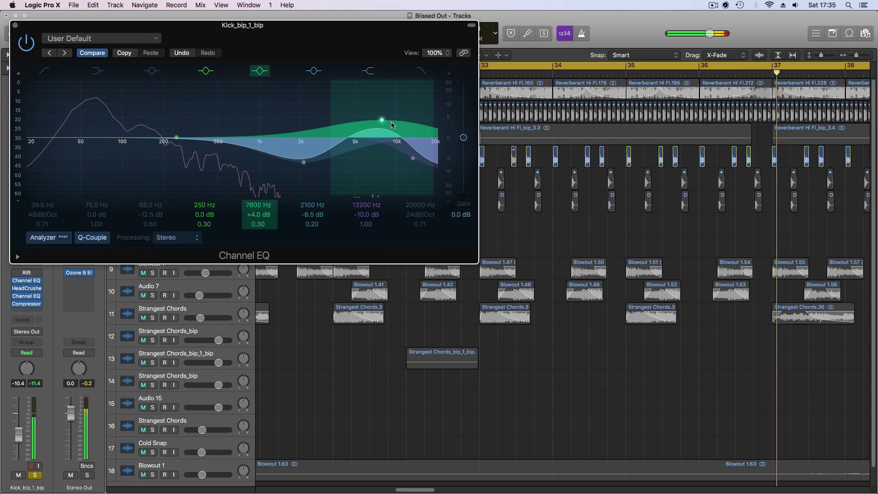
{"action": "left_click_drag", "start_coordinate": [391, 122], "coordinate": [384, 149]}
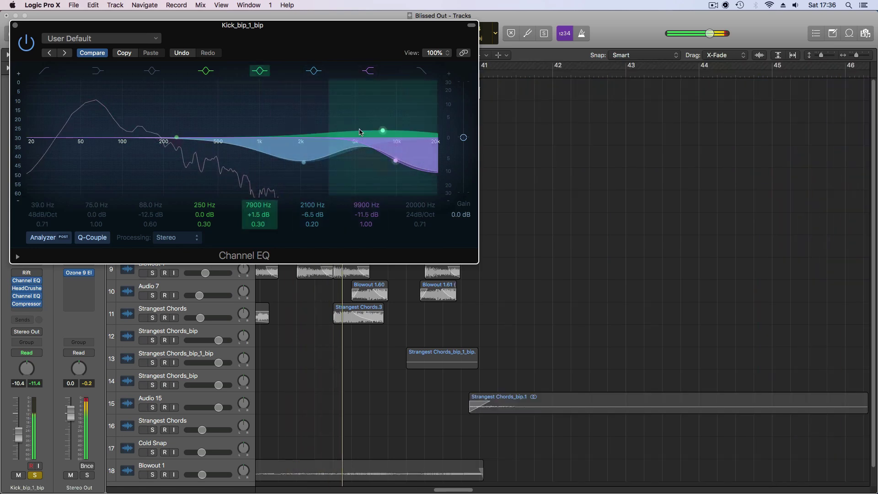
{"action": "left_click", "coordinate": [65, 52]}
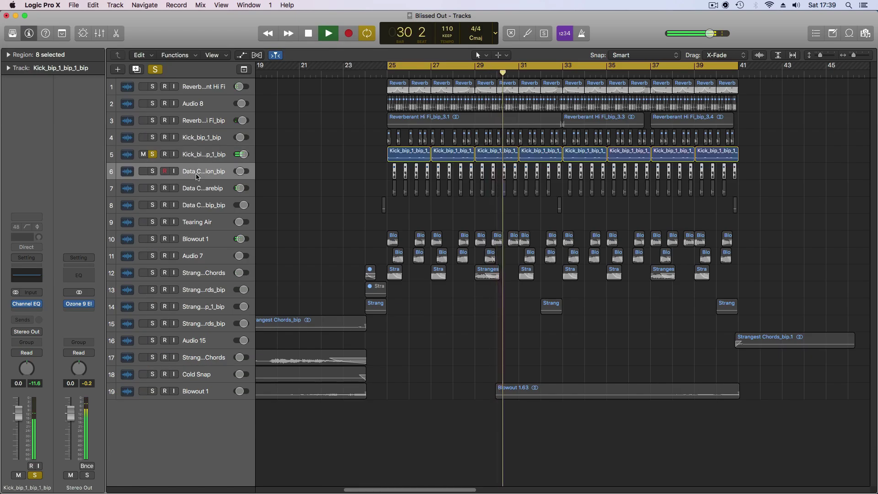
Solo the Data Corruption_Snarebip track and insert a stereo Objeq Delay after its Enveloper.
{"action": "left_click", "coordinate": [197, 177]}
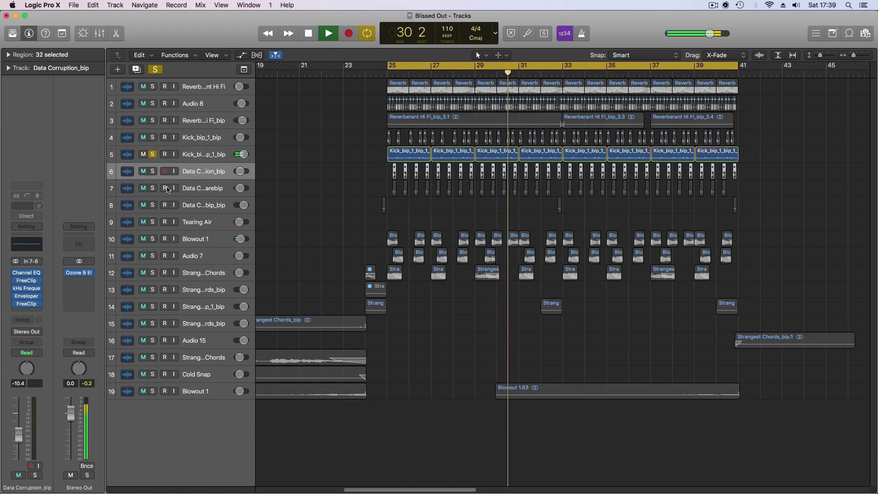
{"action": "left_click", "coordinate": [153, 188]}
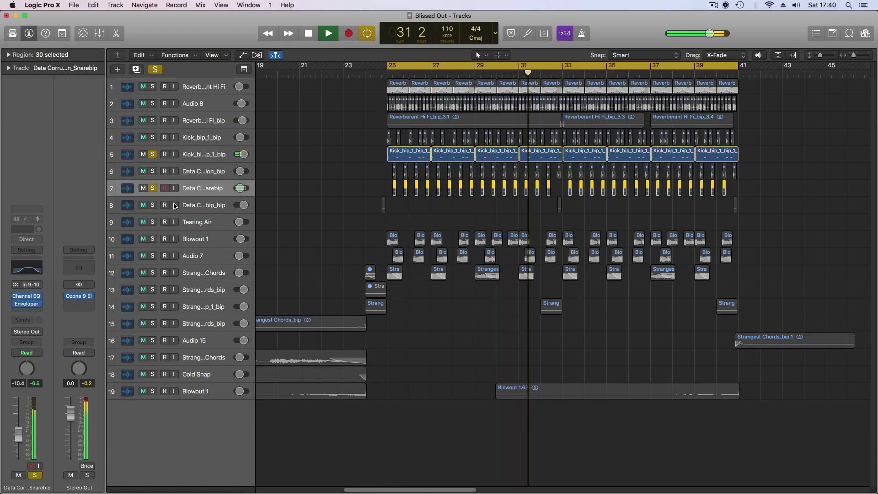
{"action": "left_click", "coordinate": [39, 312]}
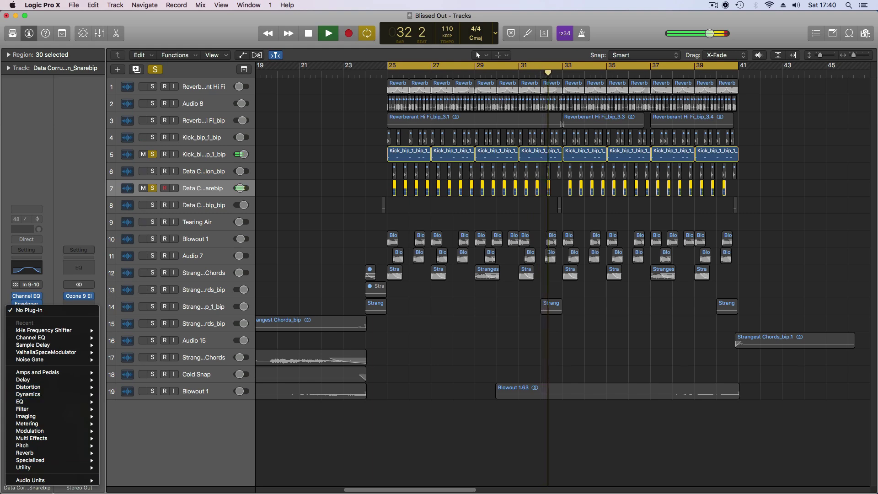
{"action": "key", "text": "Escape"}
{"action": "key", "text": "space"}
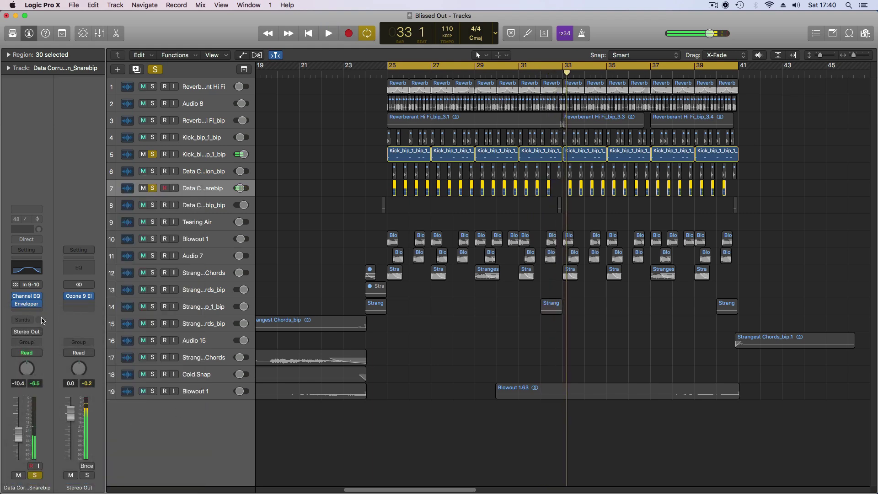
{"action": "left_click", "coordinate": [32, 313]}
{"action": "mouse_move", "coordinate": [59, 480]}
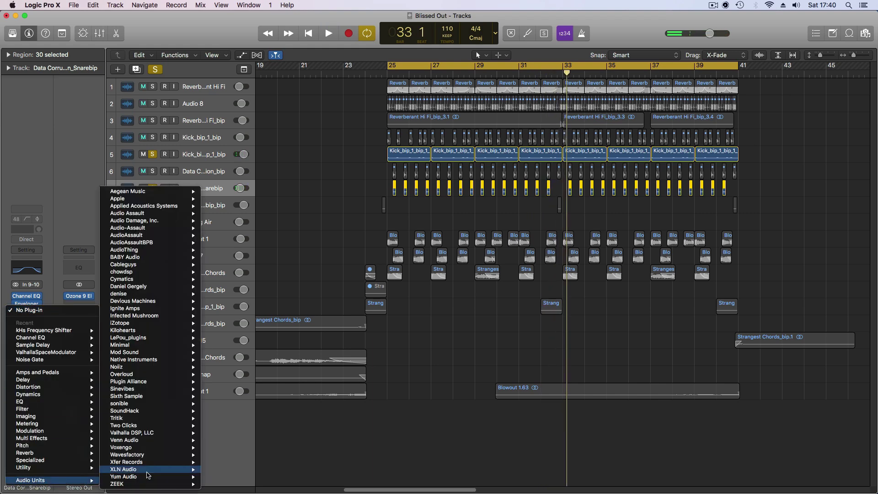
{"action": "mouse_move", "coordinate": [187, 208]}
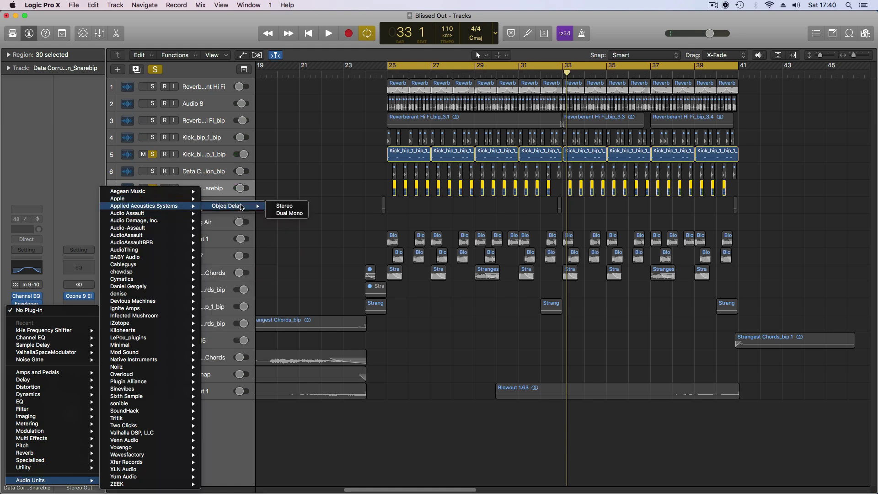
{"action": "left_click", "coordinate": [280, 207]}
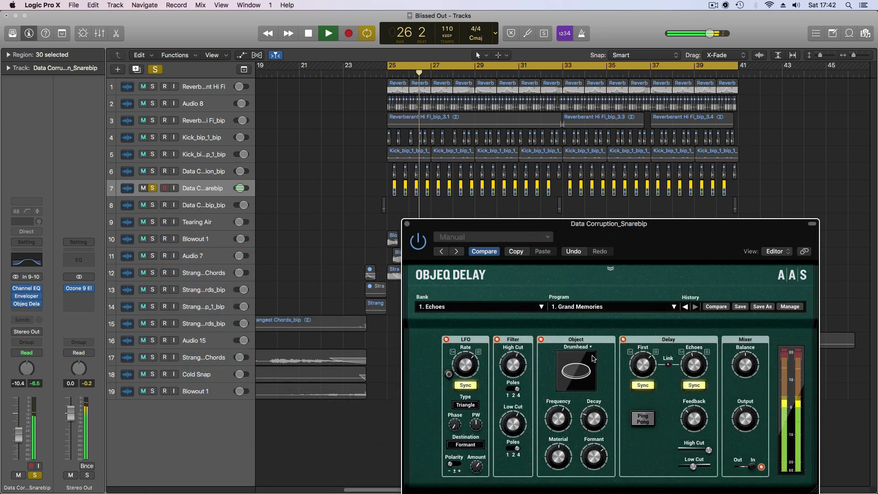
Bypass the snare's Objeq Delay and insert ValhallaSupermassive before it with 16.1% mix, 31.8 ms delay, 6.9% warp and 15.9% feedback.
{"action": "left_click", "coordinate": [154, 68]}
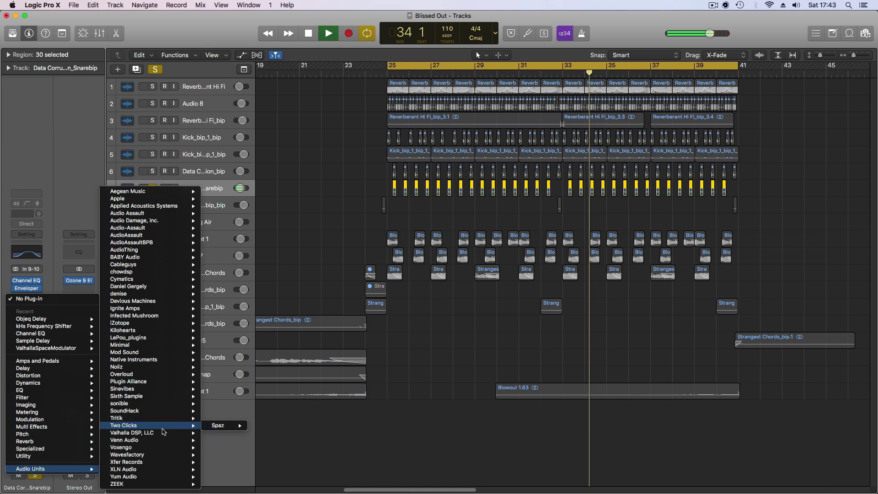
{"action": "mouse_move", "coordinate": [151, 432]}
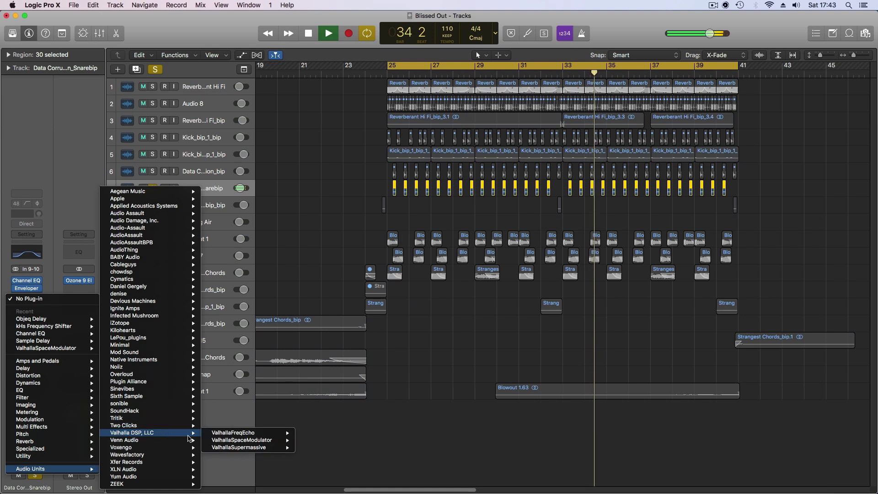
{"action": "left_click", "coordinate": [314, 447]}
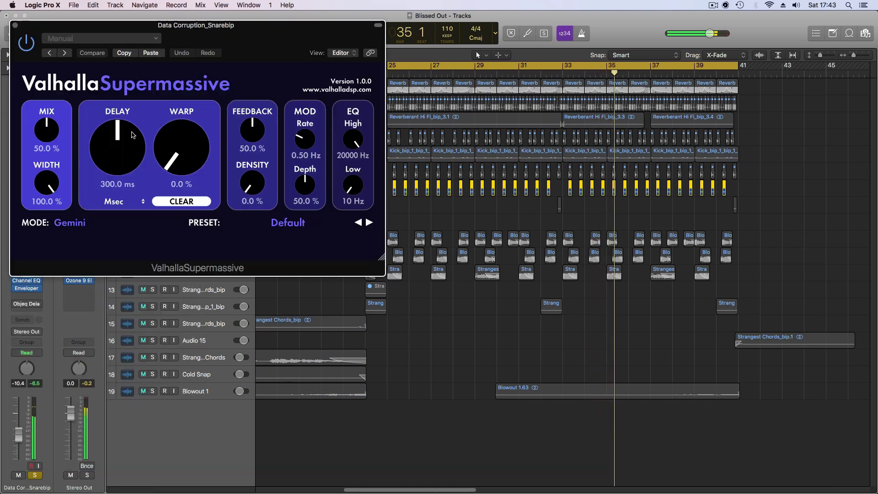
{"action": "left_click_drag", "start_coordinate": [136, 152], "coordinate": [147, 209]}
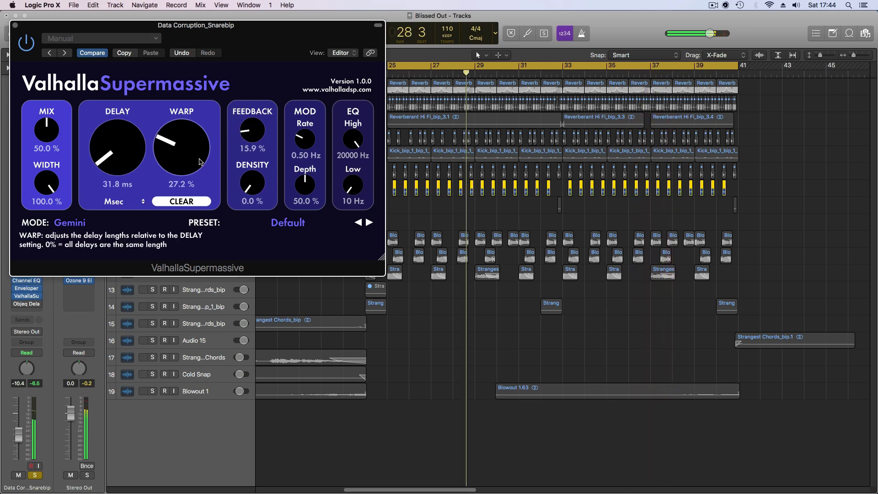
{"action": "left_click_drag", "start_coordinate": [200, 163], "coordinate": [200, 175]}
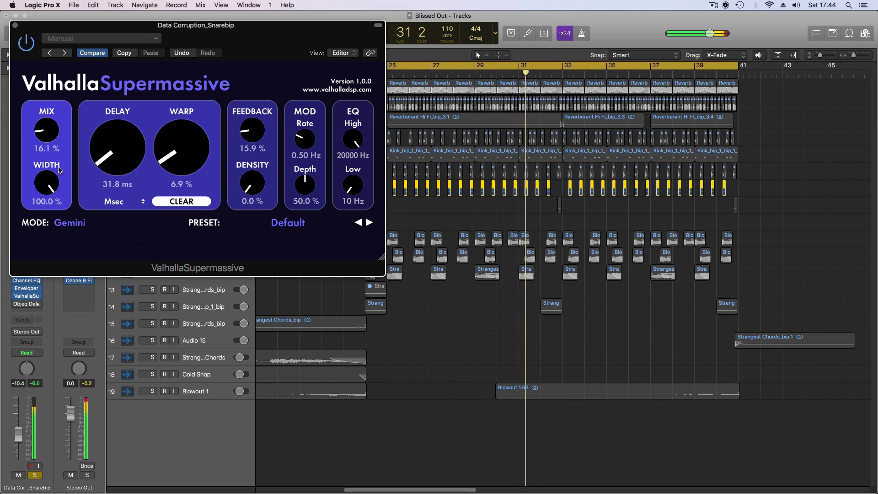
{"action": "left_click_drag", "start_coordinate": [58, 168], "coordinate": [59, 166]}
{"action": "key", "text": "super+w"}
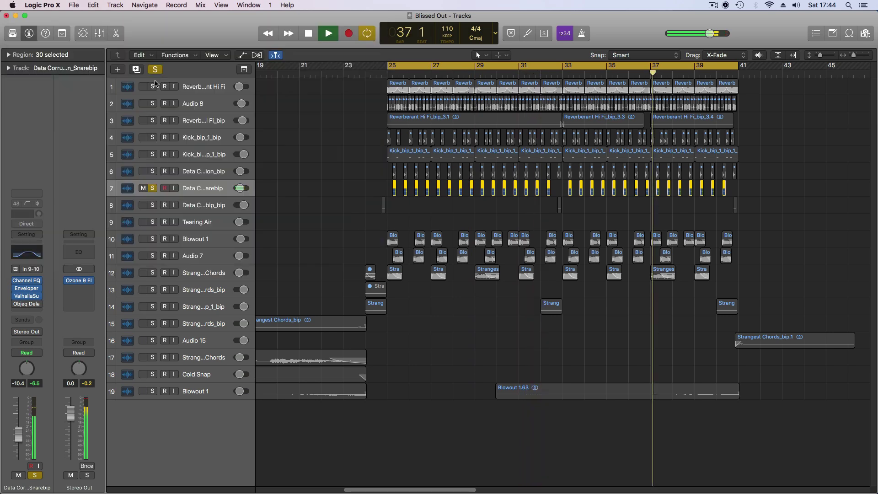
Audition the snare within the full mix and lower its fader to -12.2 dB.
{"action": "left_click", "coordinate": [155, 69]}
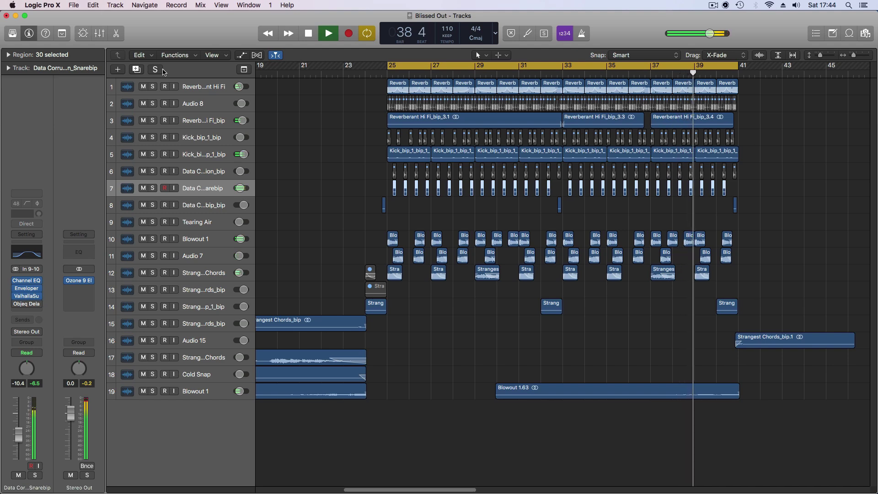
{"action": "left_click", "coordinate": [155, 69]}
{"action": "key", "text": "space"}
Adjust the balance of the snare's Objeq Delay and bounce the selected snare regions in place to a new track.
{"action": "left_click", "coordinate": [27, 304]}
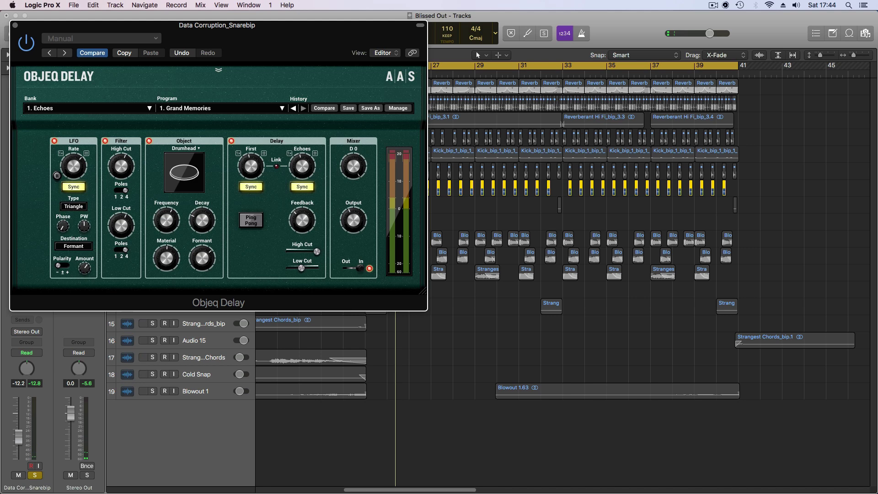
{"action": "left_click_drag", "start_coordinate": [341, 55], "coordinate": [481, 266]}
{"action": "key", "text": "super+w"}
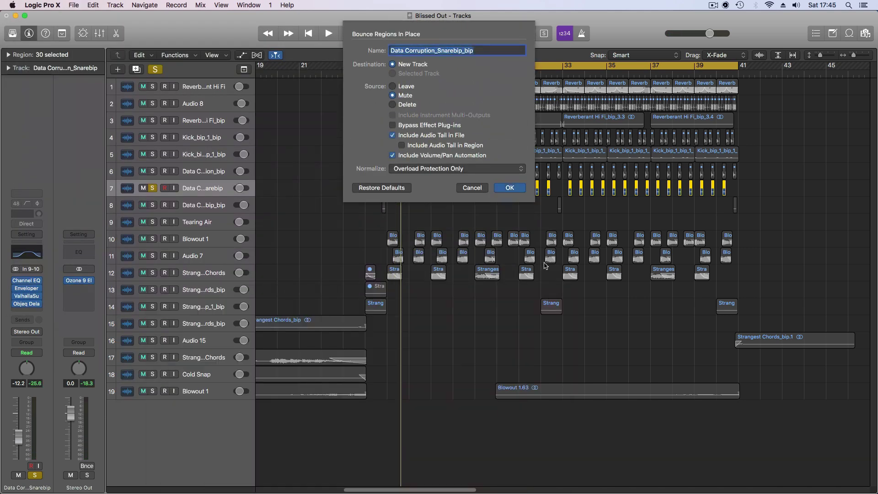
{"action": "key", "text": "Return"}
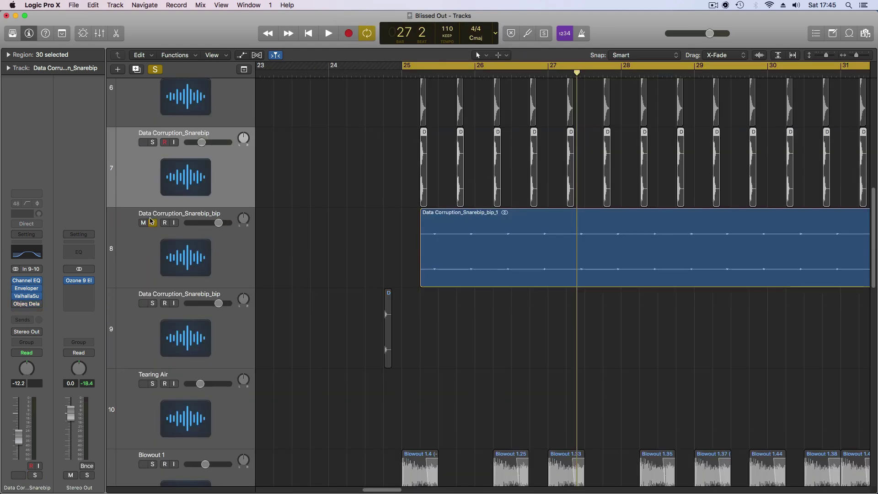
Crop the bounced snare to one beat at bar 25, raise its gain by 17.4 dB and reverse it.
{"action": "key", "text": "space"}
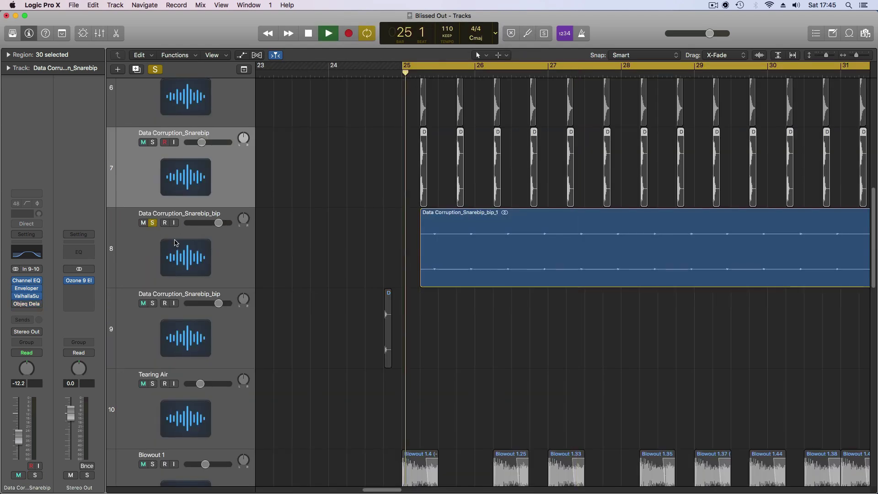
{"action": "key", "text": "space"}
{"action": "left_click_drag", "start_coordinate": [434, 238], "coordinate": [465, 239]}
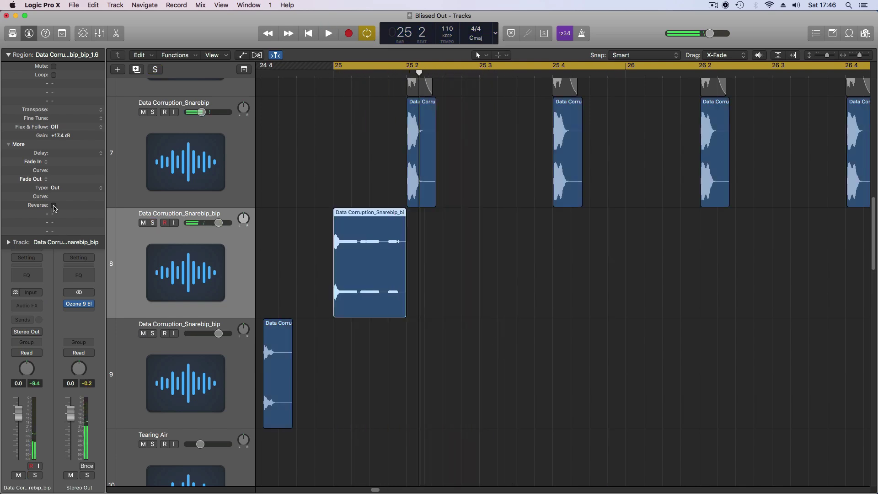
{"action": "left_click", "coordinate": [53, 204]}
{"action": "key", "text": "space"}
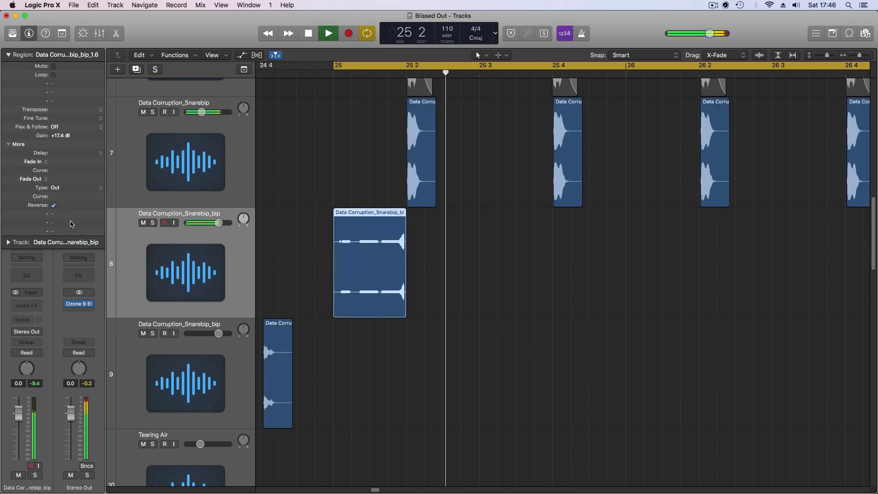
Copy track 9's snare hit from bar 24 beat 4 to bar 25 beat 4 and mute track 7's snare there.
{"action": "left_click_drag", "start_coordinate": [361, 265], "coordinate": [549, 294]}
{"action": "key", "text": "space"}
{"action": "key", "text": "space"}
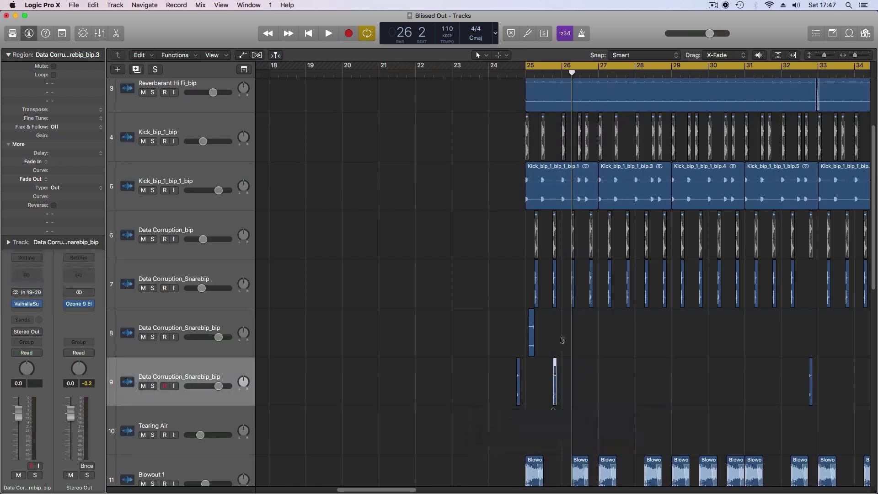
{"action": "left_click", "coordinate": [544, 306]}
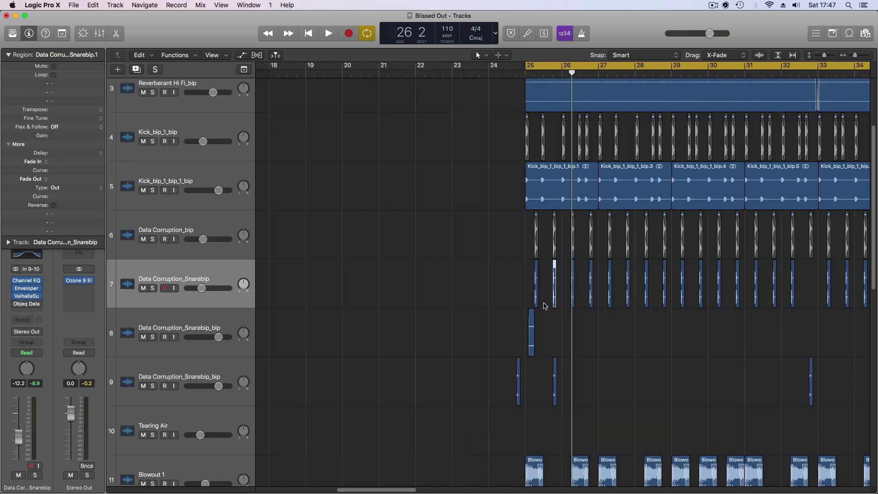
{"action": "key", "text": "space"}
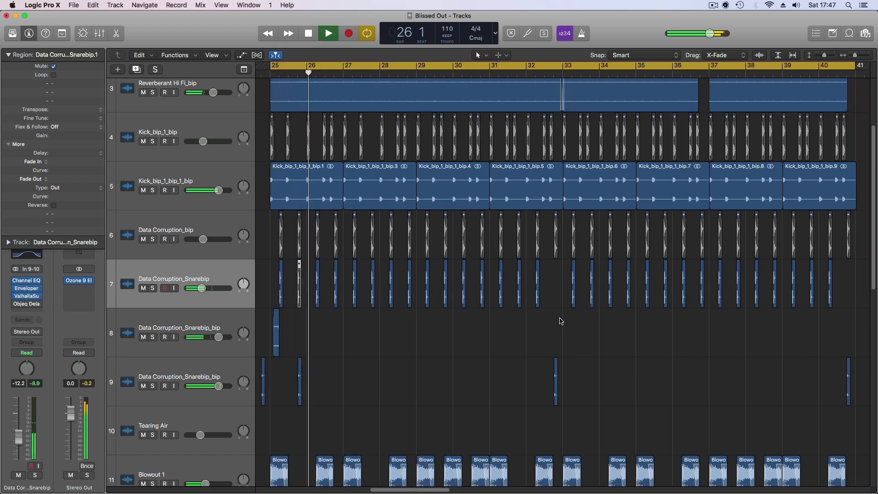
Add a second ValhallaSupermassive on track 9 with 27.3% mix, 217.2 ms delay, 38.7% warp and 79.9% density, bypassing the first.
{"action": "key", "text": "space"}
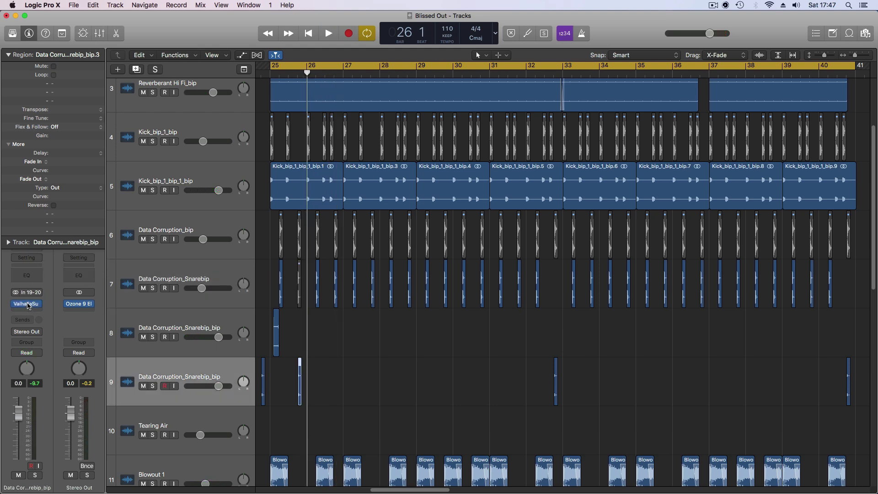
{"action": "left_click", "coordinate": [27, 304]}
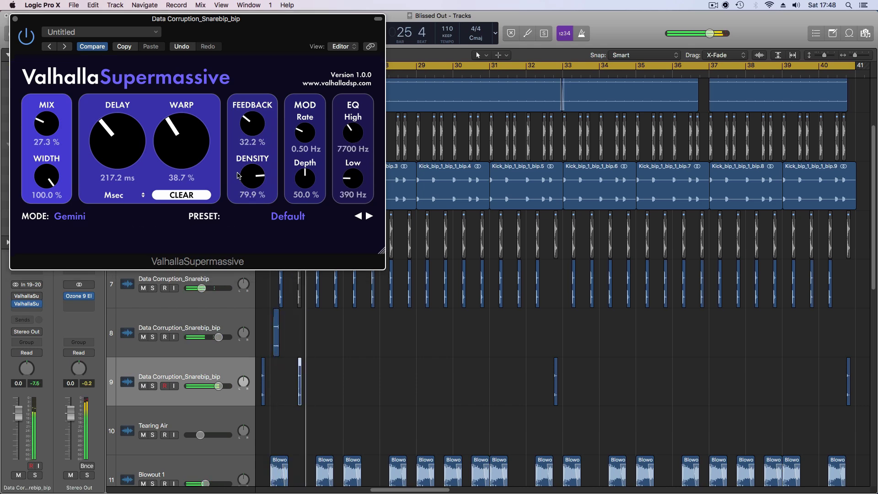
{"action": "left_click", "coordinate": [15, 19]}
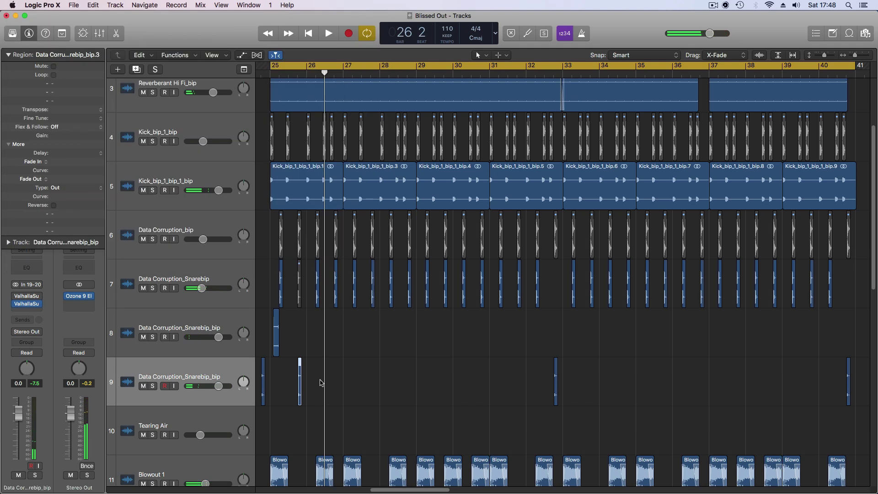
Bounce track 9's bar 25 beat 4 hit in place to a new track and repeat it every two bars through bar 31.
{"action": "key", "text": "ctrl+b"}
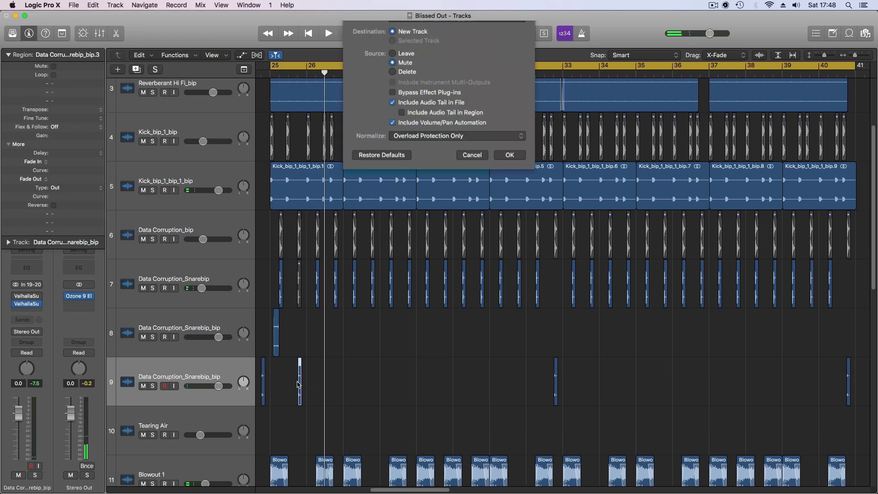
{"action": "key", "text": "Return"}
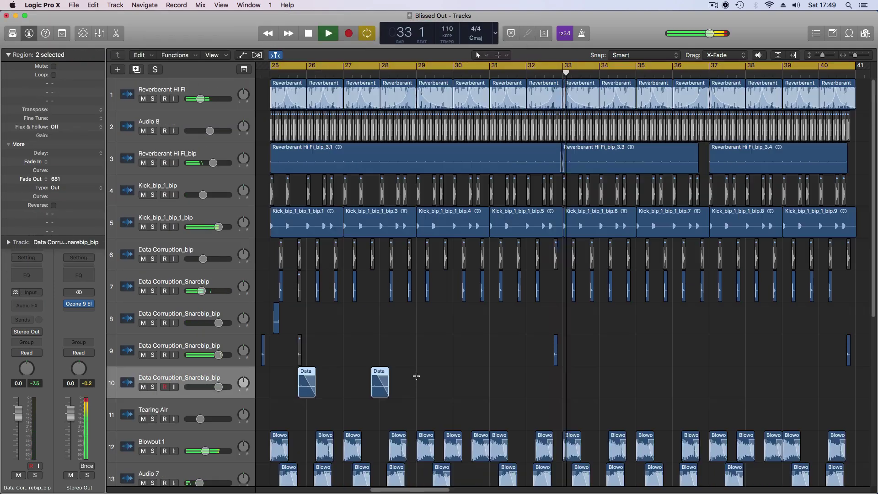
{"action": "left_click_drag", "start_coordinate": [417, 376], "coordinate": [268, 377]}
{"action": "key", "text": "super+r"}
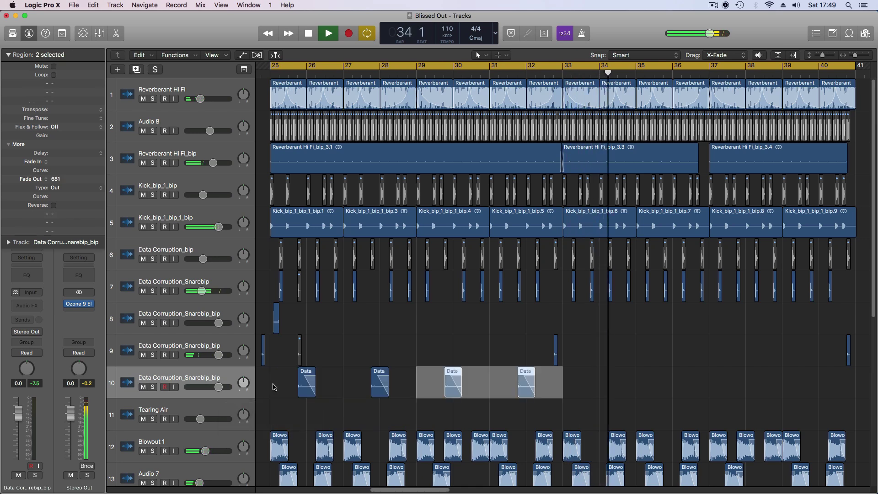
Delete the muted bar 25 hit from track 9 and bounce its remaining snare hits in place to a new track.
{"action": "left_click", "coordinate": [309, 358]}
{"action": "key", "text": "space"}
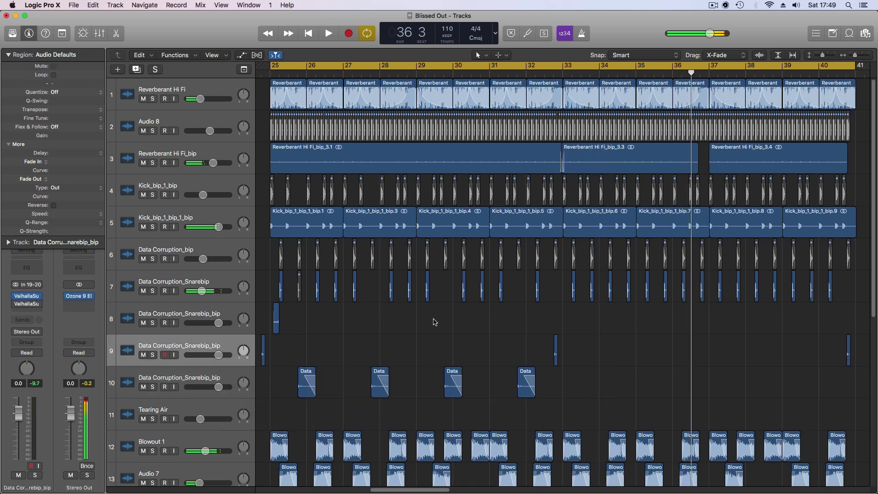
{"action": "key", "text": "super+Left"}
{"action": "key", "text": "super+Up"}
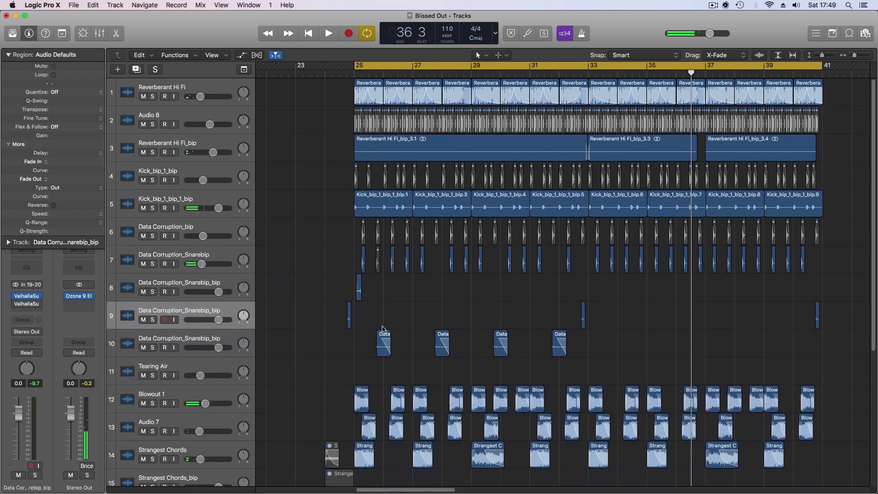
{"action": "left_click_drag", "start_coordinate": [371, 318], "coordinate": [300, 324]}
{"action": "key", "text": "ctrl+b"}
{"action": "key", "text": "Return"}
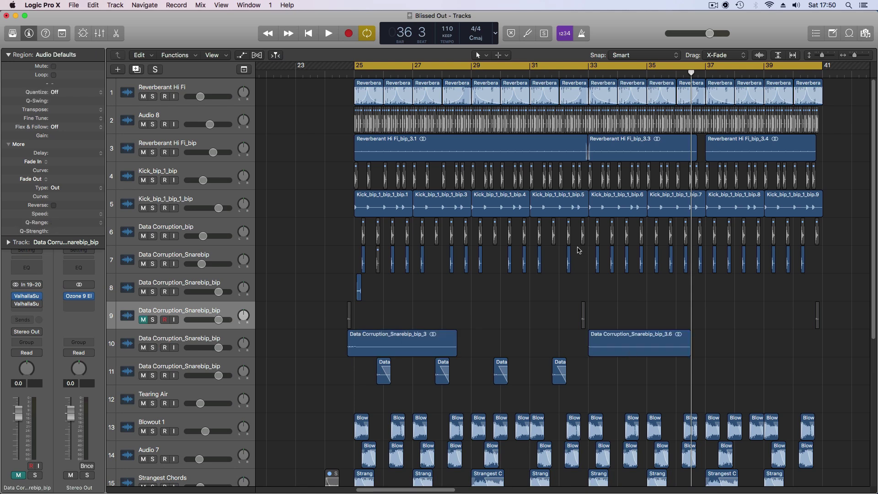
Copy the bounced snare tail from bar 33 to bar 29 and reverse the copy.
{"action": "key", "text": "space"}
{"action": "left_click", "coordinate": [585, 73]}
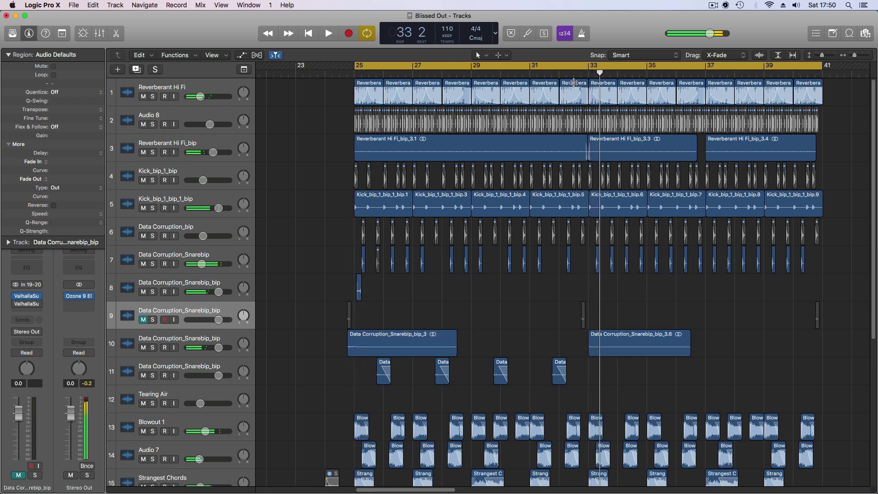
{"action": "left_click", "coordinate": [575, 83]}
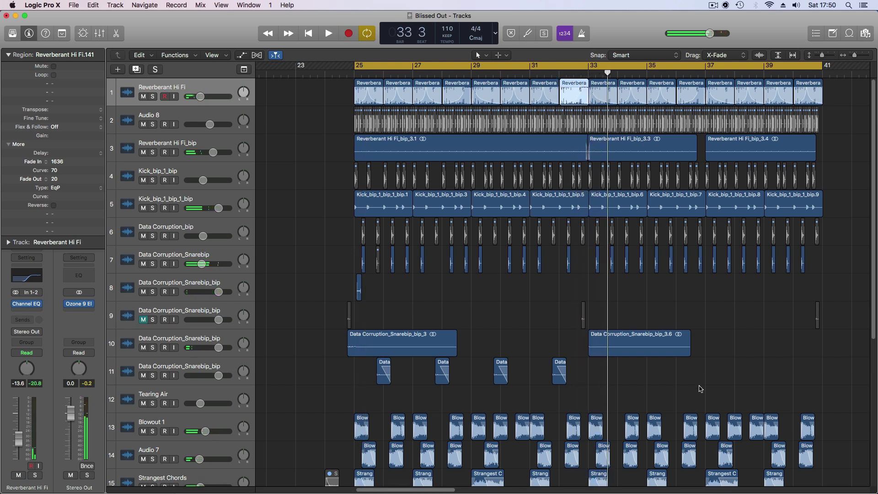
{"action": "left_click_drag", "start_coordinate": [674, 347], "coordinate": [558, 348]}
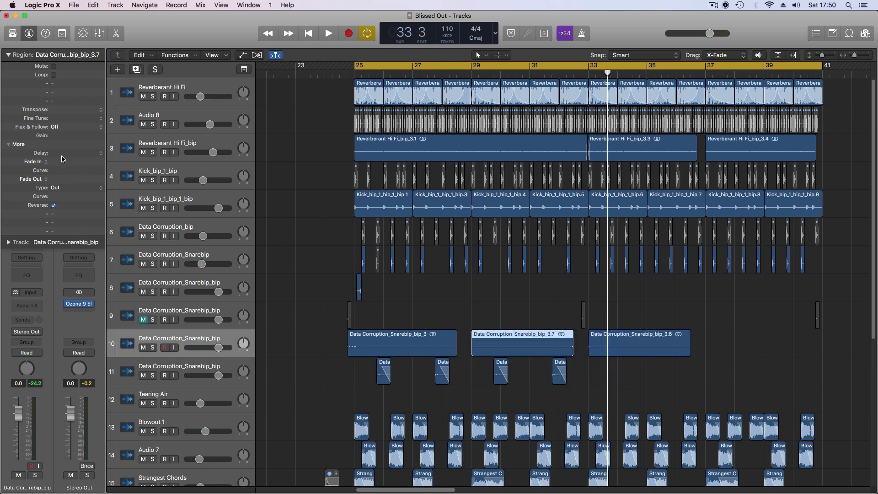
Move the reversed snare tail on track 10 to bar 31, and copy it with the bar 33 tail to bar 39.
{"action": "left_click_drag", "start_coordinate": [511, 349], "coordinate": [569, 349]}
{"action": "key", "text": "space"}
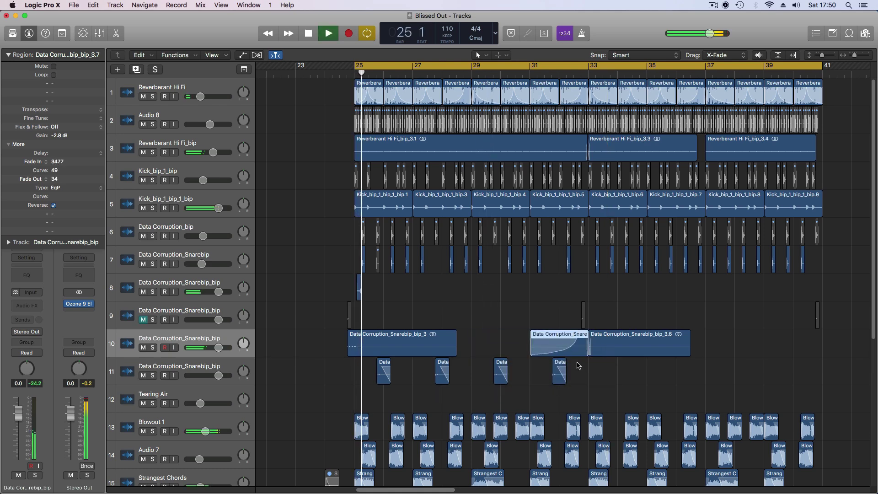
{"action": "key", "text": "super+Left"}
{"action": "key", "text": "super+Up"}
{"action": "key", "text": "super+Up"}
{"action": "key", "text": "super+Up"}
{"action": "key", "text": "super+Up"}
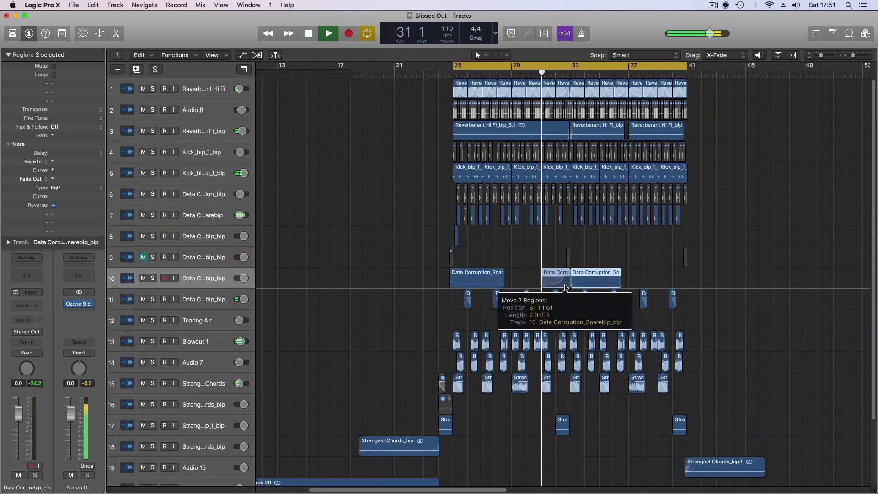
{"action": "left_click_drag", "start_coordinate": [564, 281], "coordinate": [681, 281]}
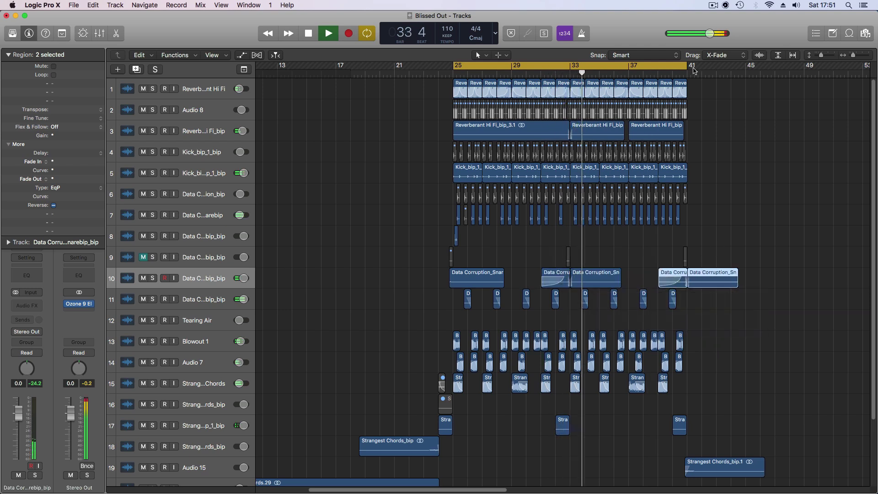
Extend the end of the cycle range from bar 41 to bar 45, past the copied snare tails.
{"action": "left_click_drag", "start_coordinate": [687, 66], "coordinate": [746, 66]}
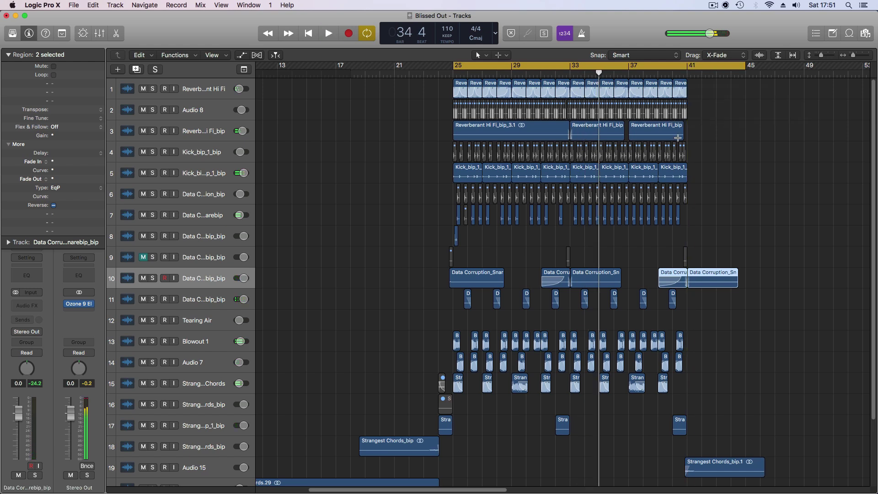
{"action": "key", "text": "super+Right"}
{"action": "key", "text": "super+Right"}
{"action": "key", "text": "super+Right"}
{"action": "key", "text": "super+Down"}
{"action": "key", "text": "super+Down"}
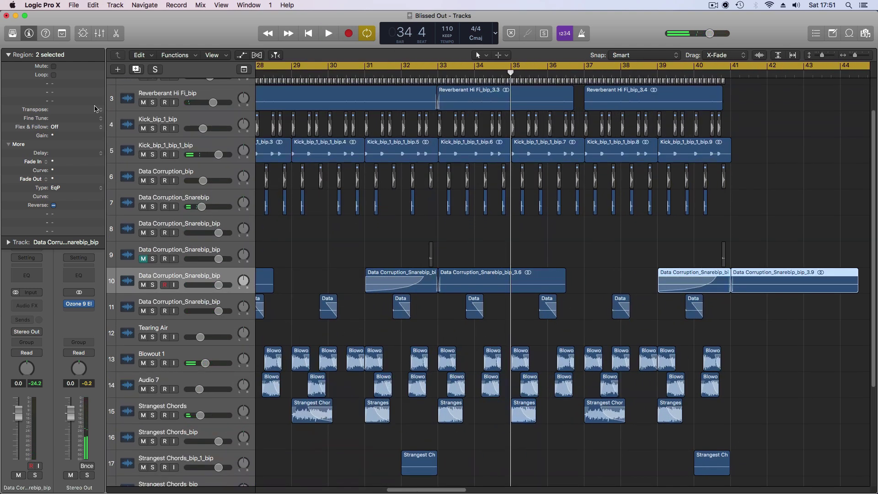
{"action": "left_click", "coordinate": [474, 214]}
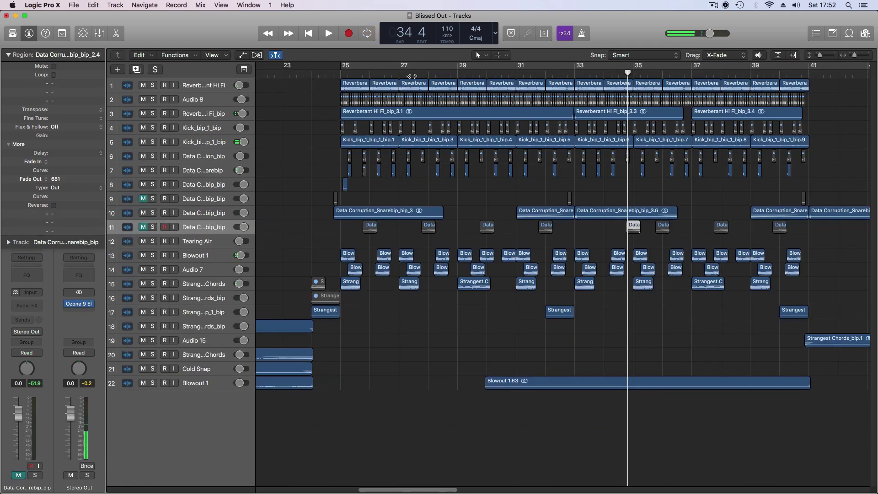
Play the section from around bar 34 with track 11 muted and stop playback.
{"action": "key", "text": "space"}
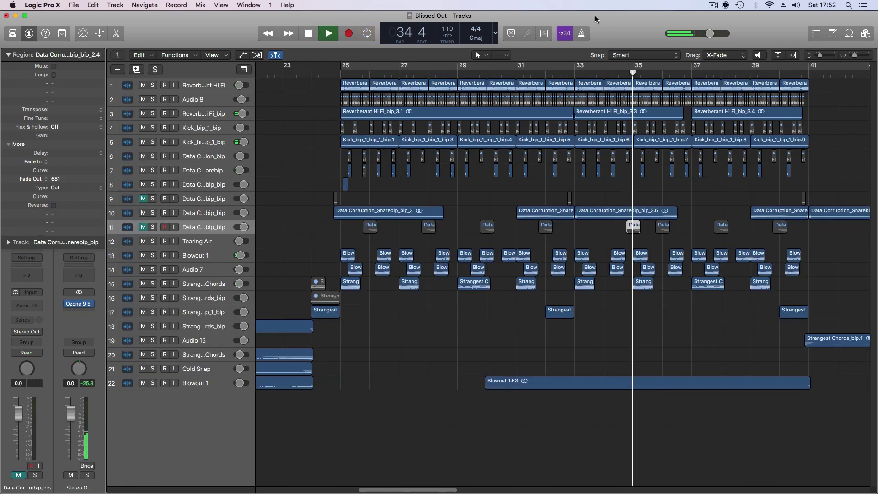
{"action": "left_click", "coordinate": [607, 73]}
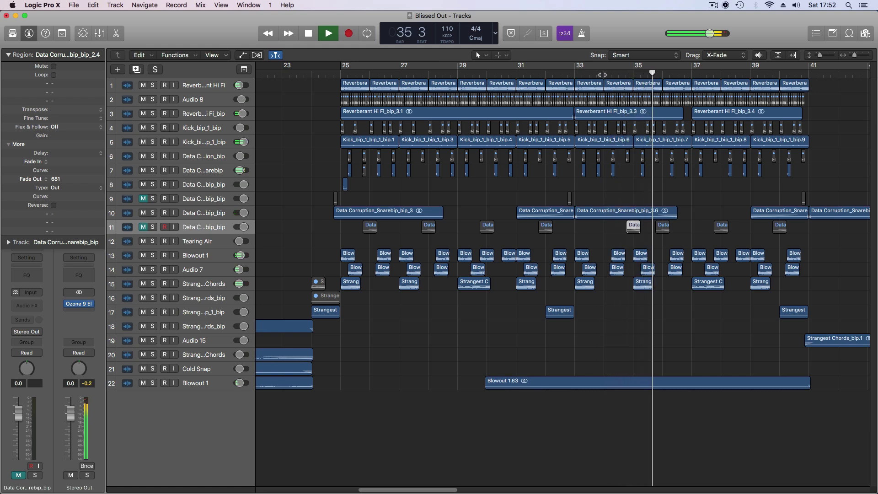
{"action": "key", "text": "space"}
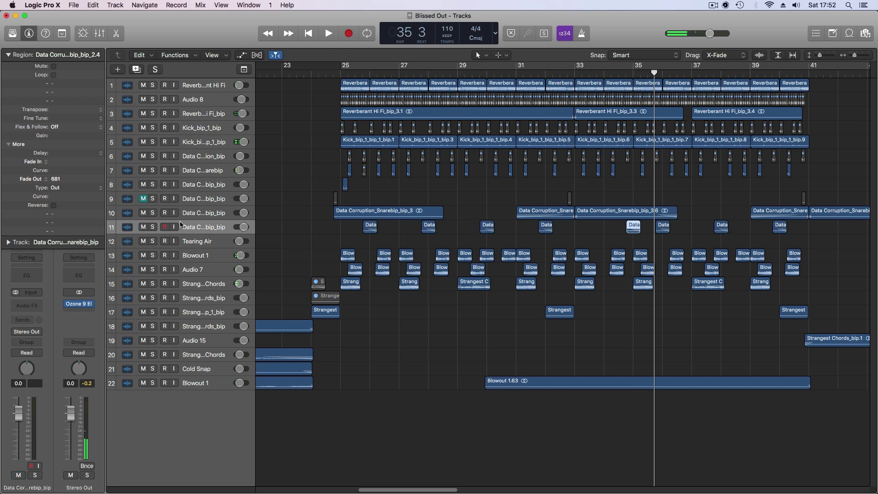
Reverse the single snare hit that starts just before bar 35 on track 11.
{"action": "key", "text": "super+Right"}
{"action": "key", "text": "super+Right"}
{"action": "key", "text": "super+Right"}
{"action": "key", "text": "super+Down"}
{"action": "key", "text": "super+Down"}
{"action": "key", "text": "super+Down"}
{"action": "key", "text": "super+Down"}
{"action": "key", "text": "super+Down"}
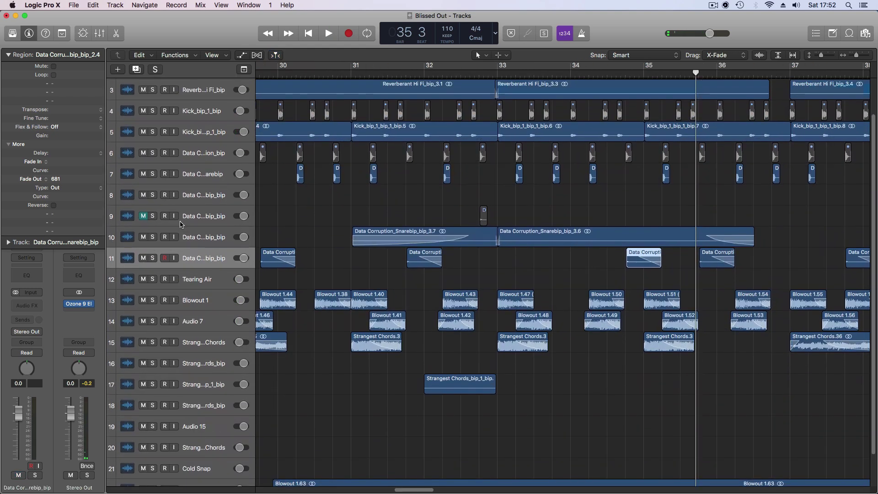
{"action": "left_click", "coordinate": [590, 257]}
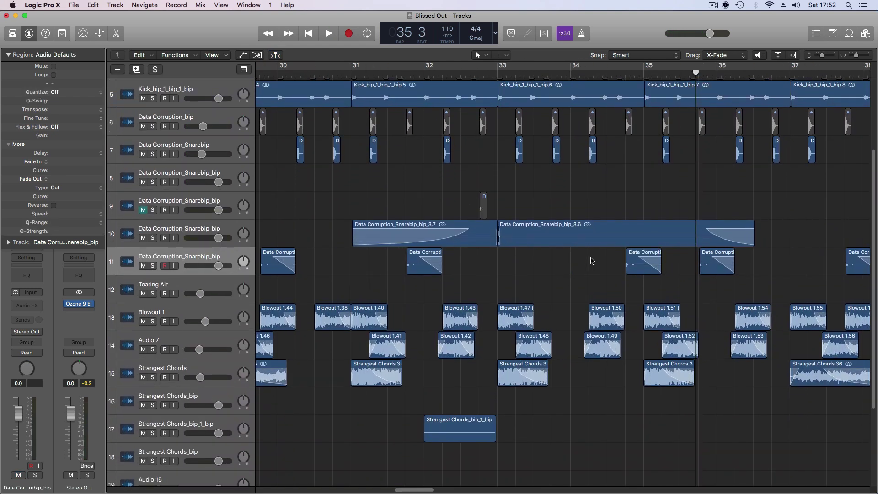
{"action": "left_click", "coordinate": [628, 264]}
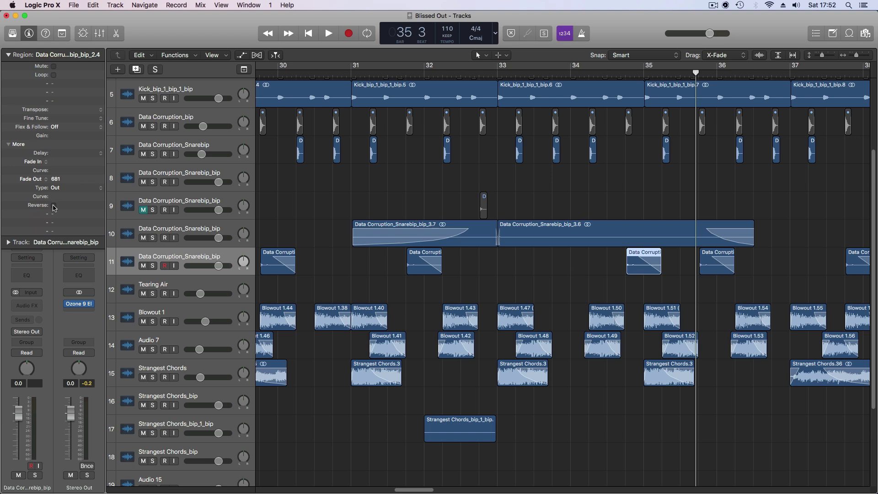
{"action": "left_click", "coordinate": [54, 207]}
Move the reversed snare hit on track 11 to bar 34 beat 3, ending at bar 35, and check it in playback from bar 34.
{"action": "left_click_drag", "start_coordinate": [653, 273], "coordinate": [619, 275]}
{"action": "left_click", "coordinate": [575, 66]}
{"action": "key", "text": "space"}
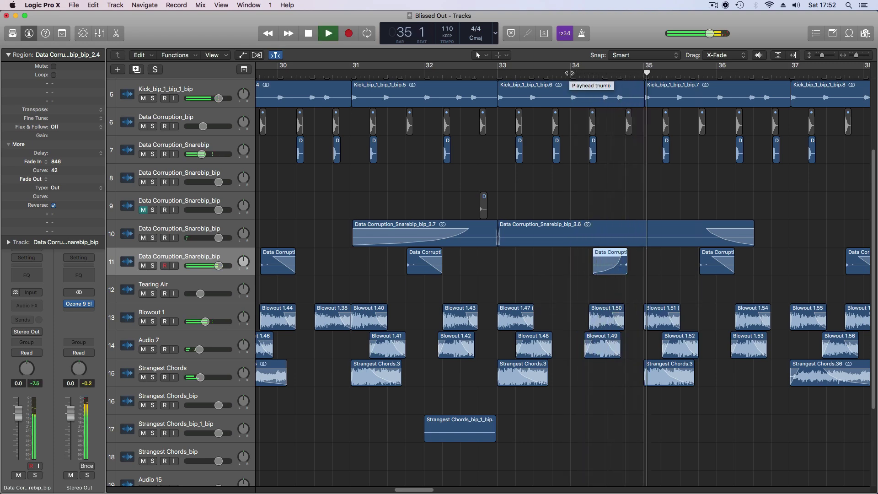
{"action": "key", "text": "space"}
{"action": "left_click_drag", "start_coordinate": [618, 273], "coordinate": [634, 273]}
{"action": "left_click", "coordinate": [576, 77]}
{"action": "key", "text": "space"}
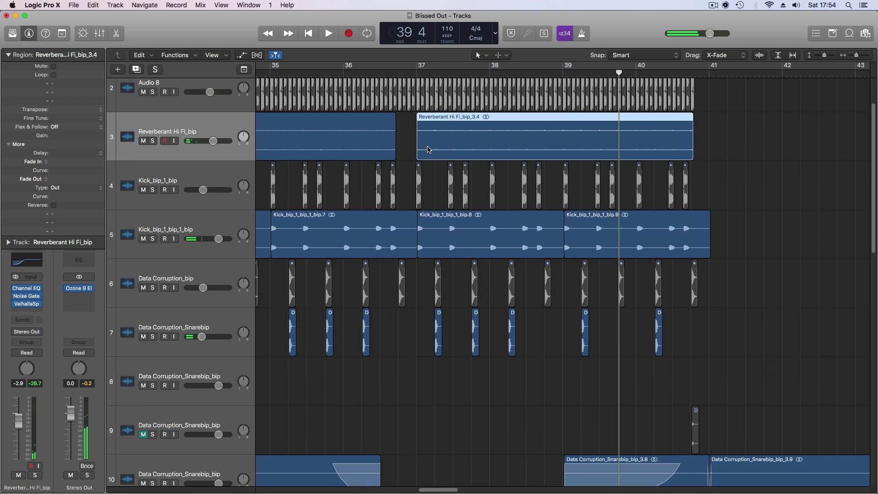
Chop track 3's region from bar 37 into short slices and play them unsoloed with the cycle range set to bars 37–41.
{"action": "left_click_drag", "start_coordinate": [377, 164], "coordinate": [459, 164]}
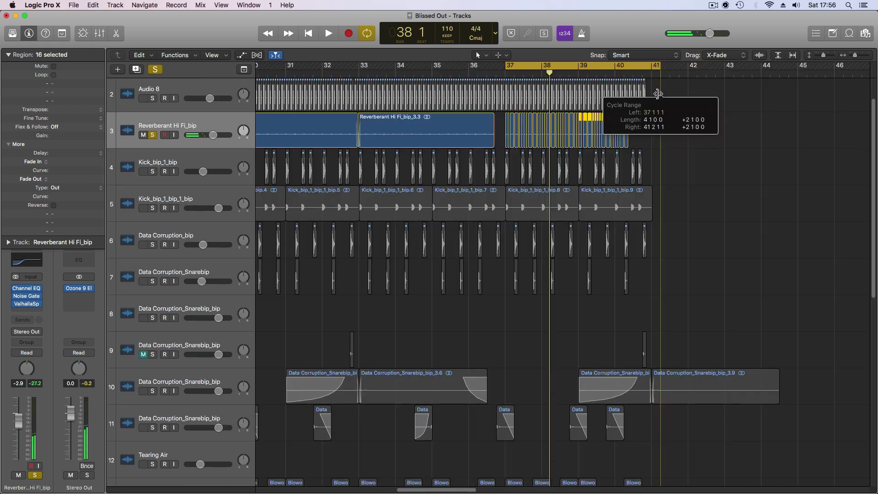
{"action": "left_click_drag", "start_coordinate": [657, 94], "coordinate": [652, 94]}
{"action": "left_click", "coordinate": [155, 70]}
{"action": "key", "text": "space"}
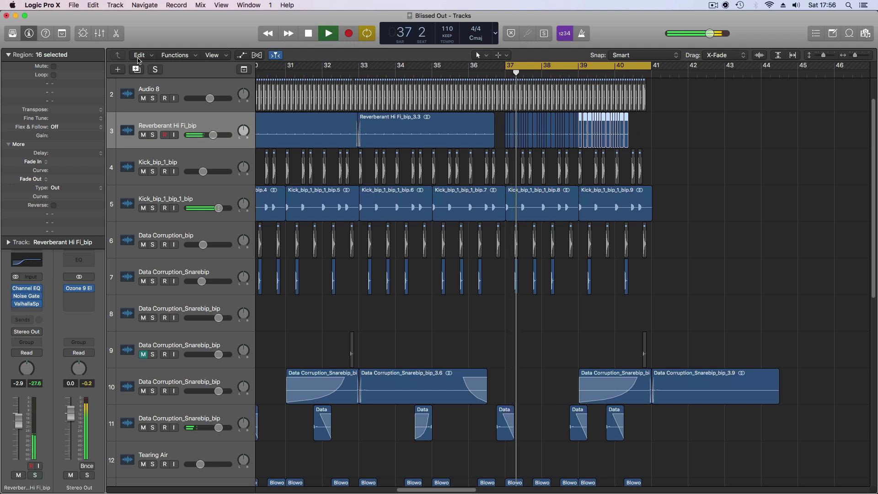
{"action": "key", "text": "super+Up"}
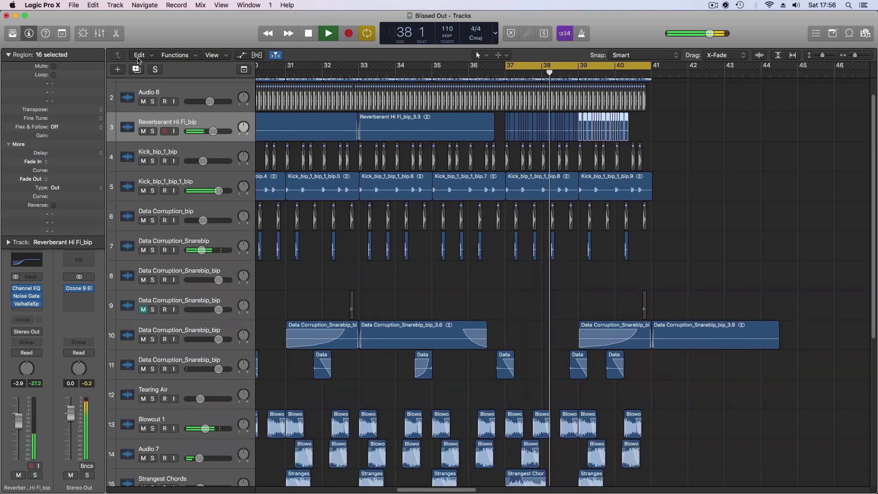
{"action": "key", "text": "super+Up"}
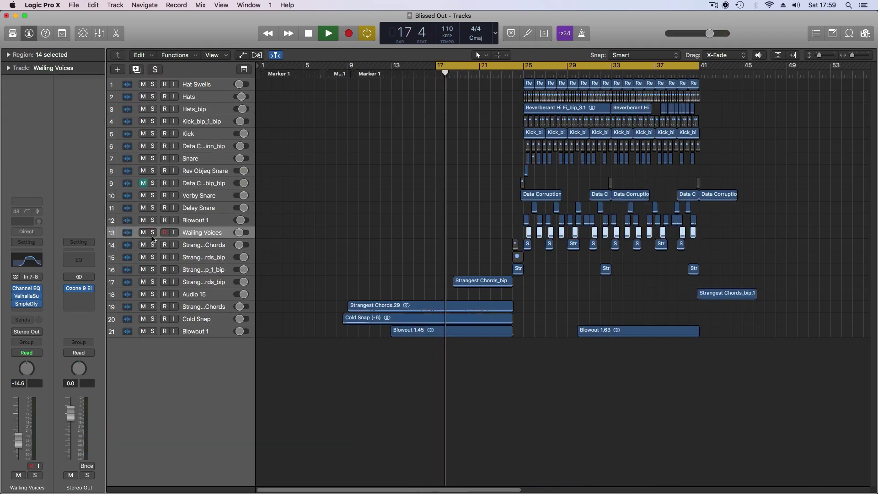
Listen to the arrangement from around bar 25 and stop playback.
{"action": "left_click", "coordinate": [520, 80]}
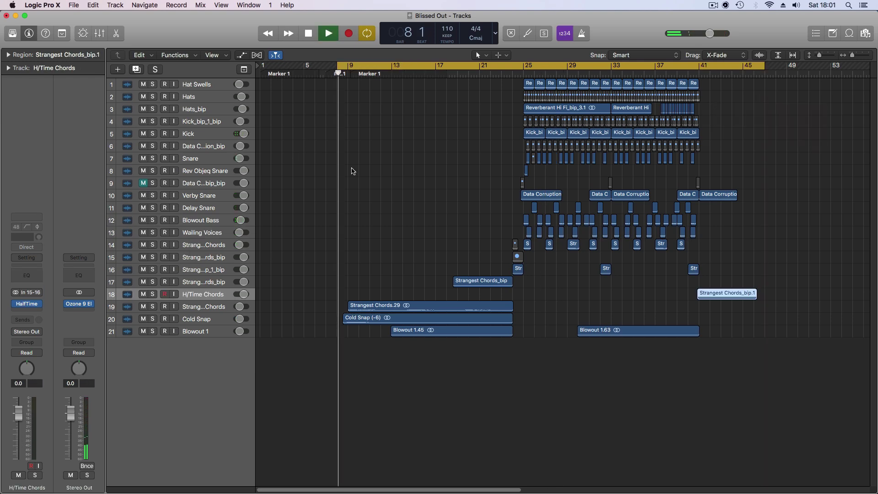
{"action": "key", "text": "space"}
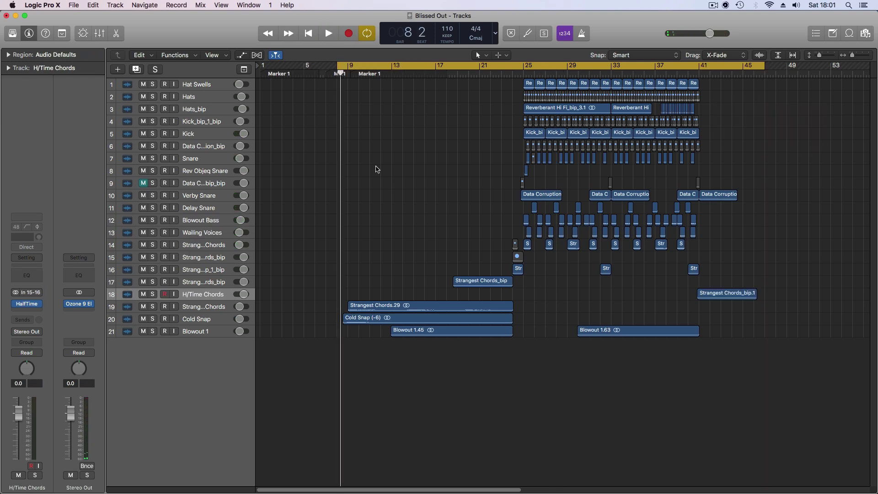